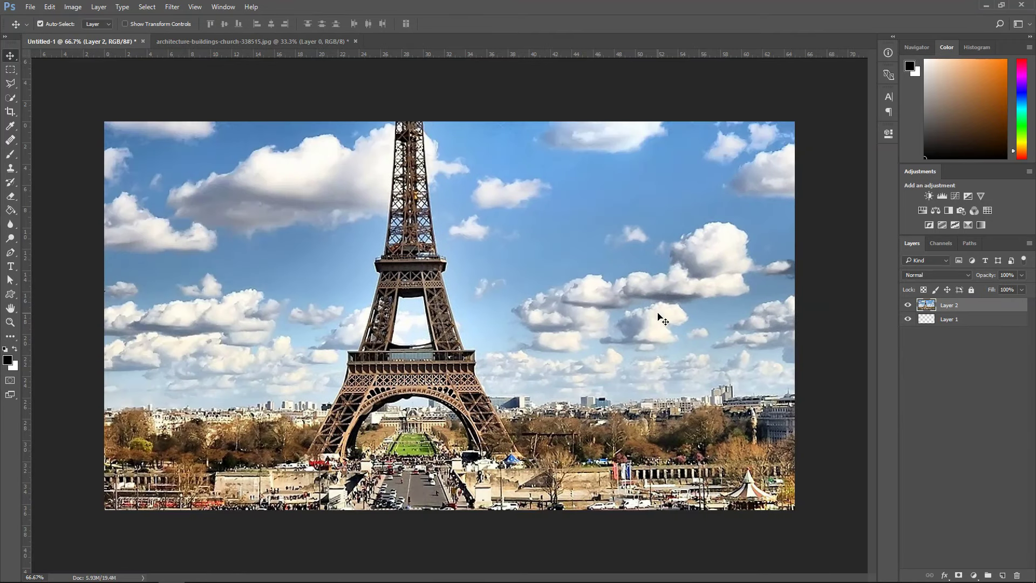
# Scale down the Eiffel Tower photo on Layer 2 and reposition it so the whole tower fits centred in the canvas
pyautogui.keyDown('alt'); pyautogui.scroll(-7, 627, 332); pyautogui.keyUp('alt')
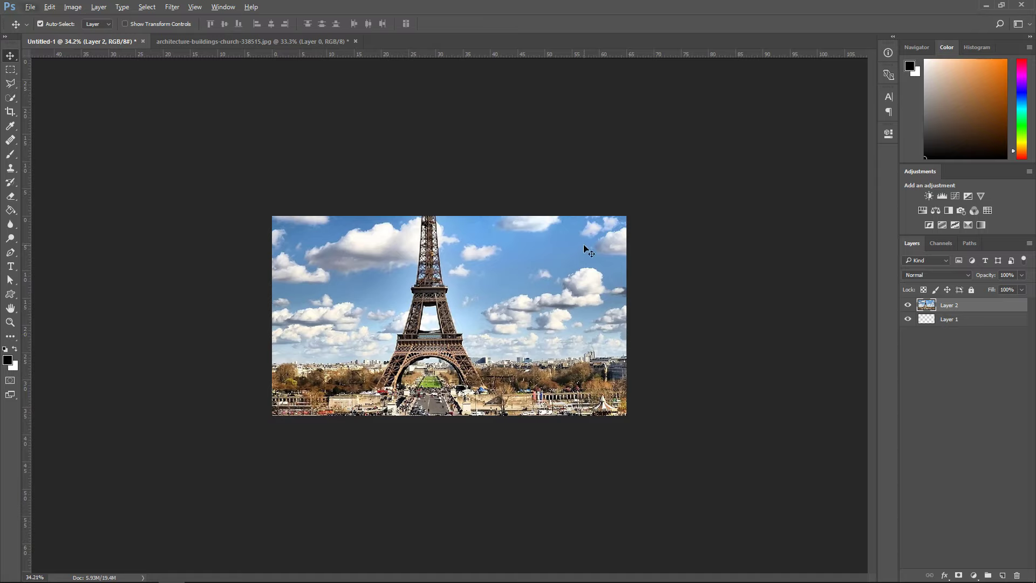
pyautogui.hotkey('ctrl', 't')
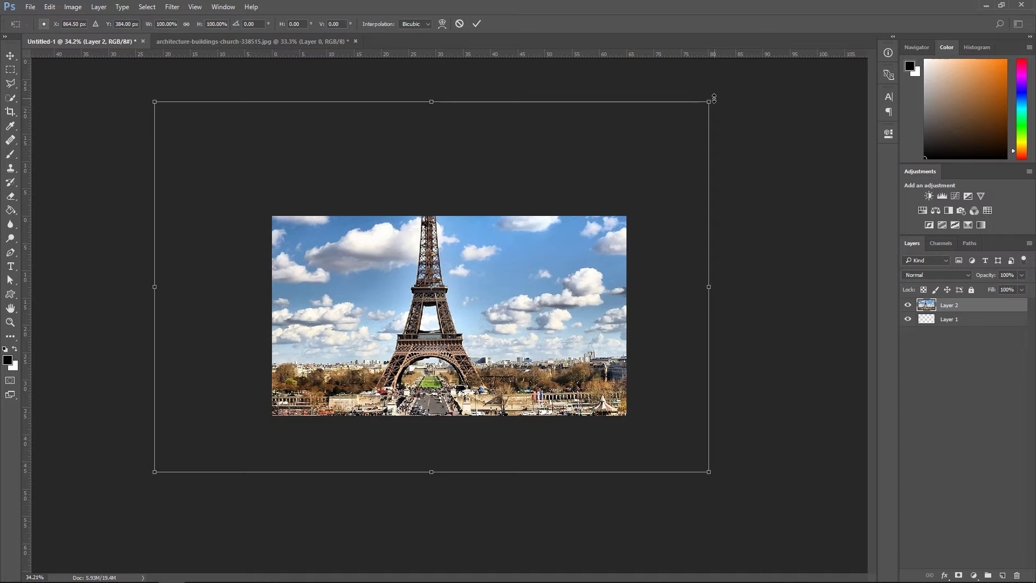
pyautogui.moveTo(712, 98); pyautogui.dragTo(580, 187)
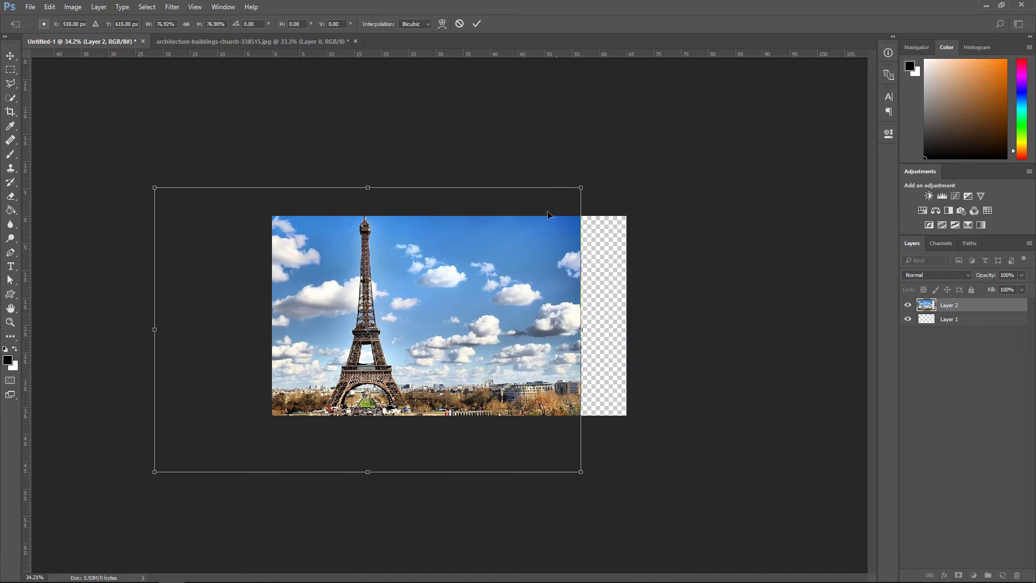
pyautogui.moveTo(366, 235); pyautogui.dragTo(446, 222)
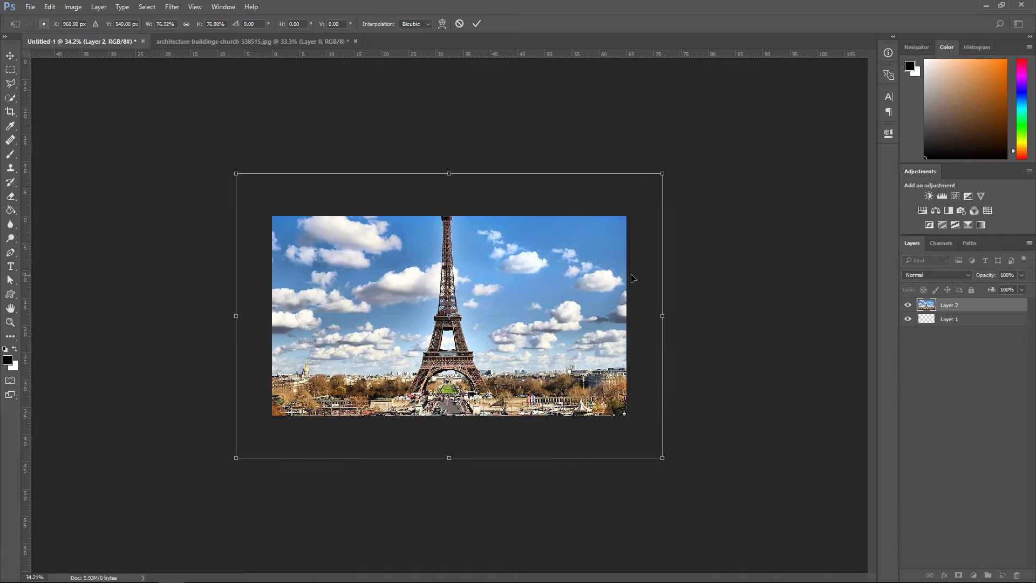
pyautogui.moveTo(665, 174); pyautogui.dragTo(638, 192)
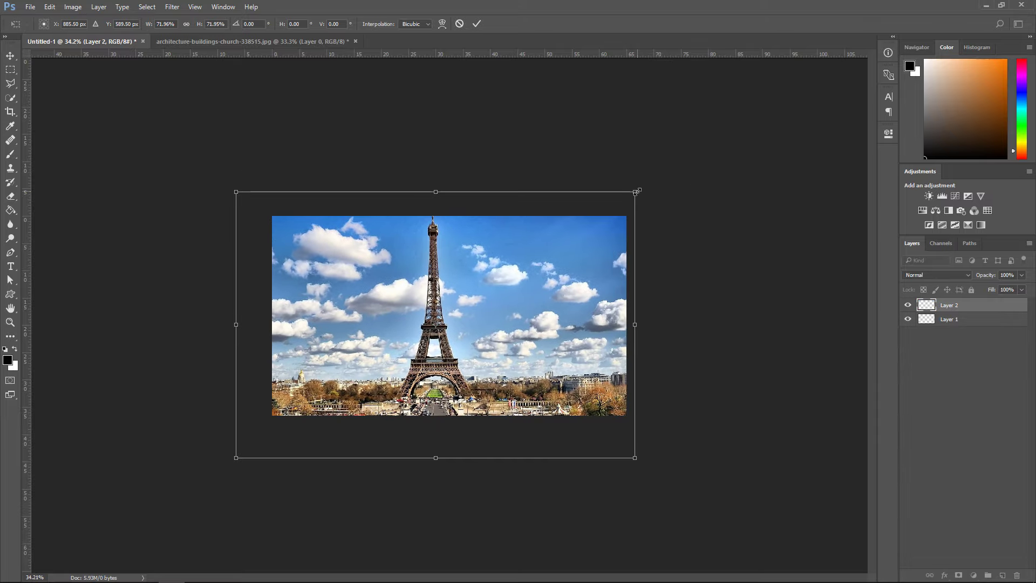
pyautogui.moveTo(542, 278); pyautogui.dragTo(573, 277)
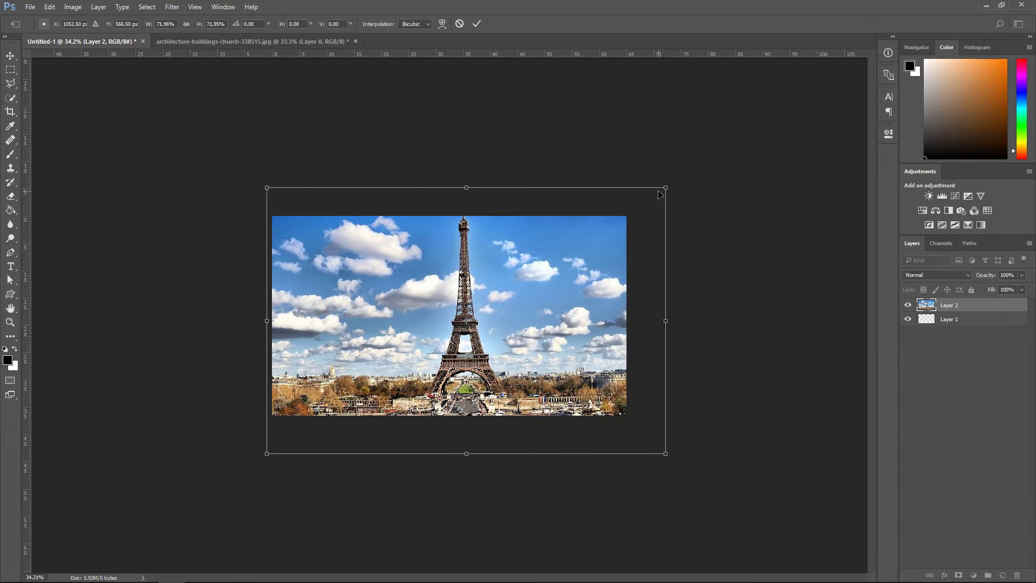
pyautogui.moveTo(667, 189); pyautogui.dragTo(640, 204)
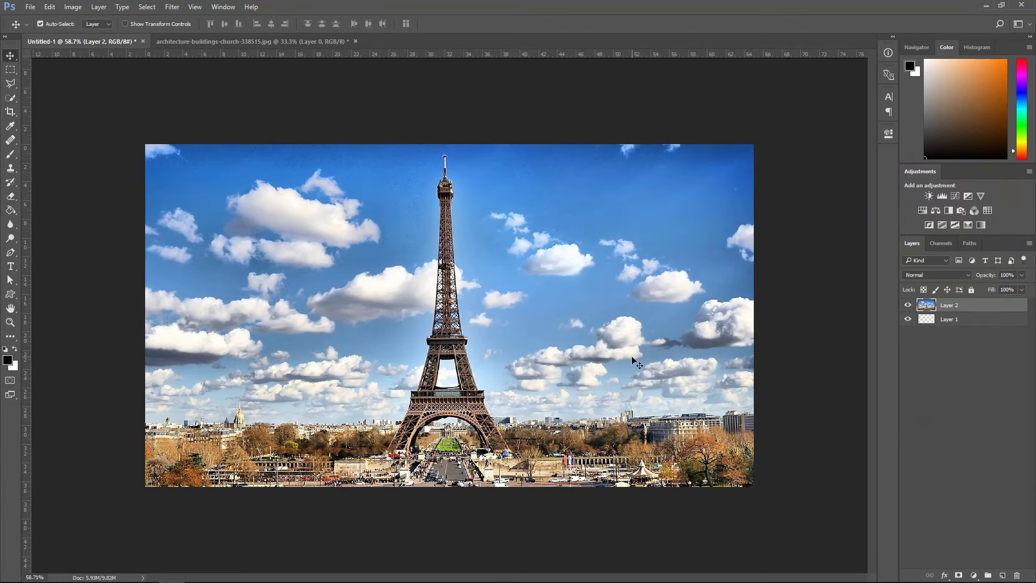
# Open baby-beautiful-blurred-background-1756448.jpg from the Video folder as a separate document and choose the Pen tool
pyautogui.click(119, 571)
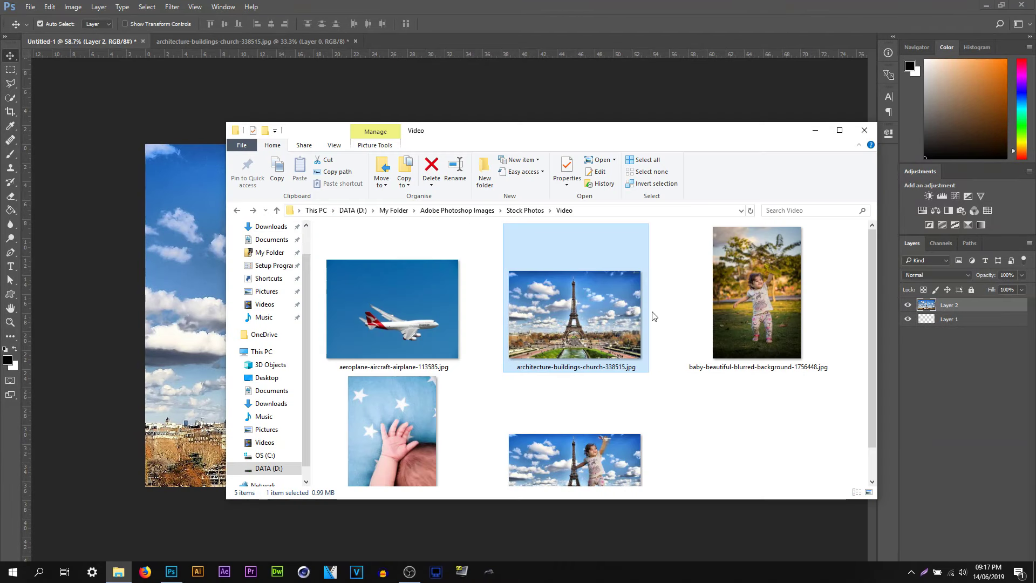
pyautogui.moveTo(752, 289); pyautogui.dragTo(406, 41)
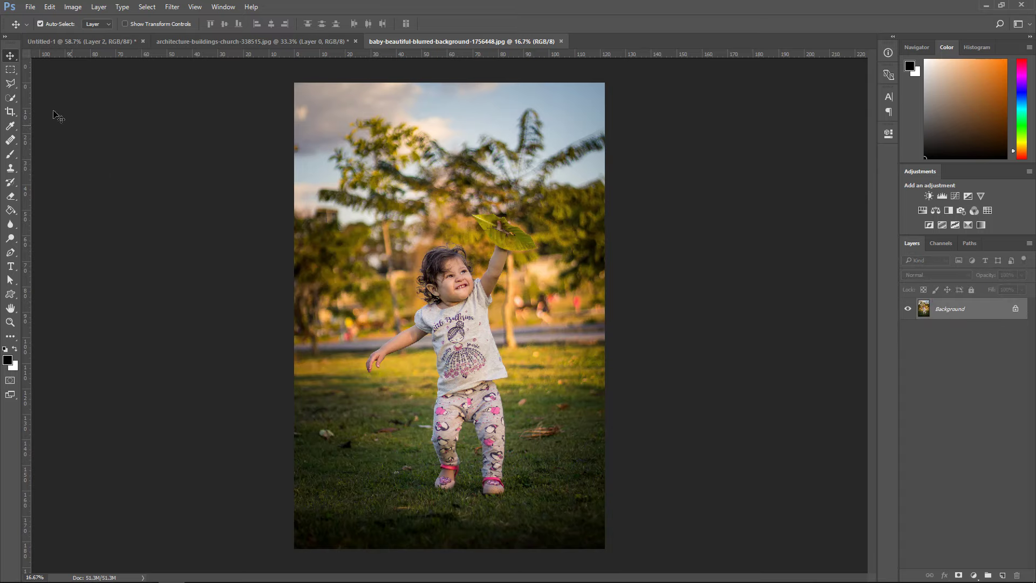
pyautogui.click(10, 83)
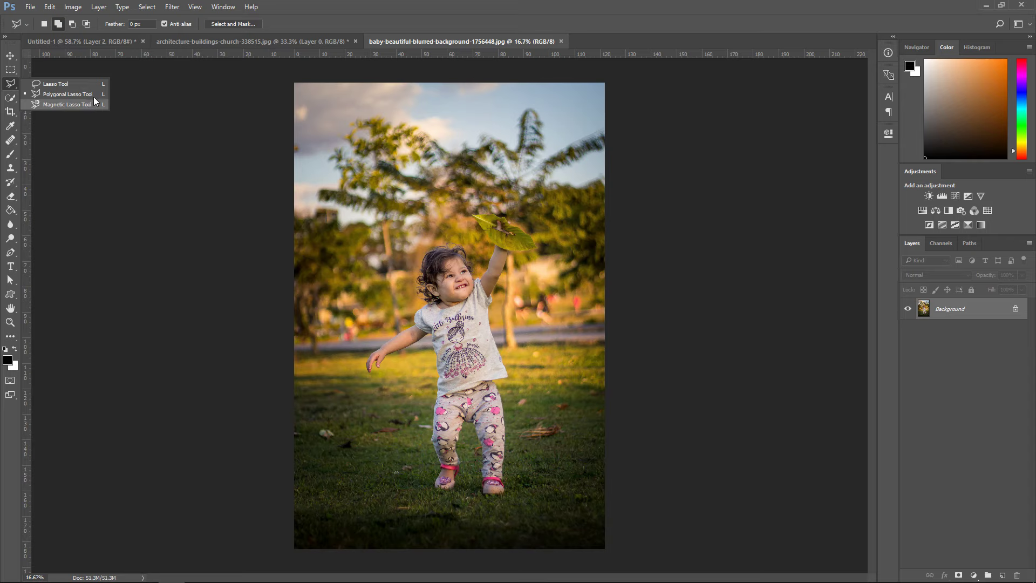
pyautogui.press('p')
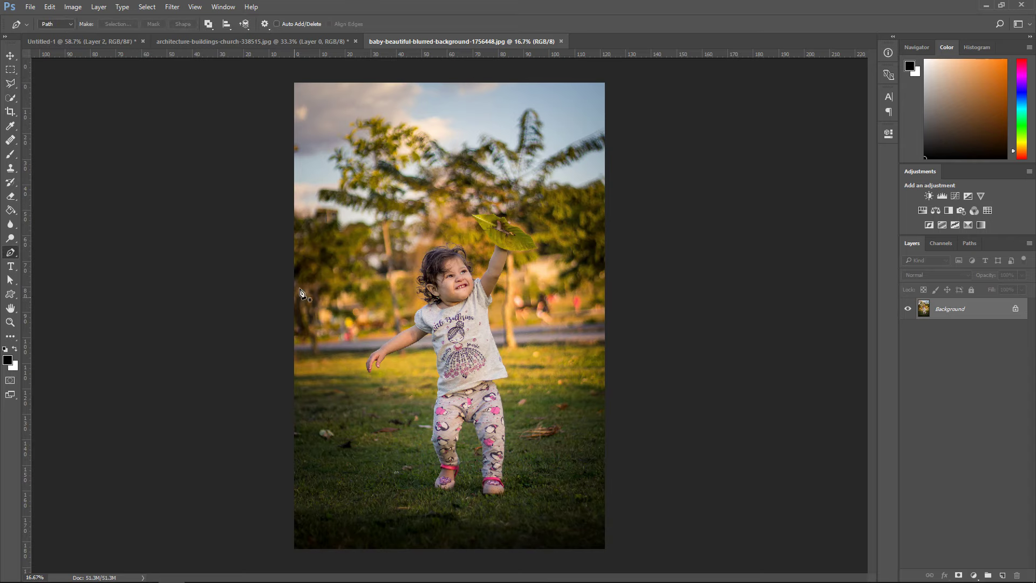
pyautogui.scroll(2, 446, 394)
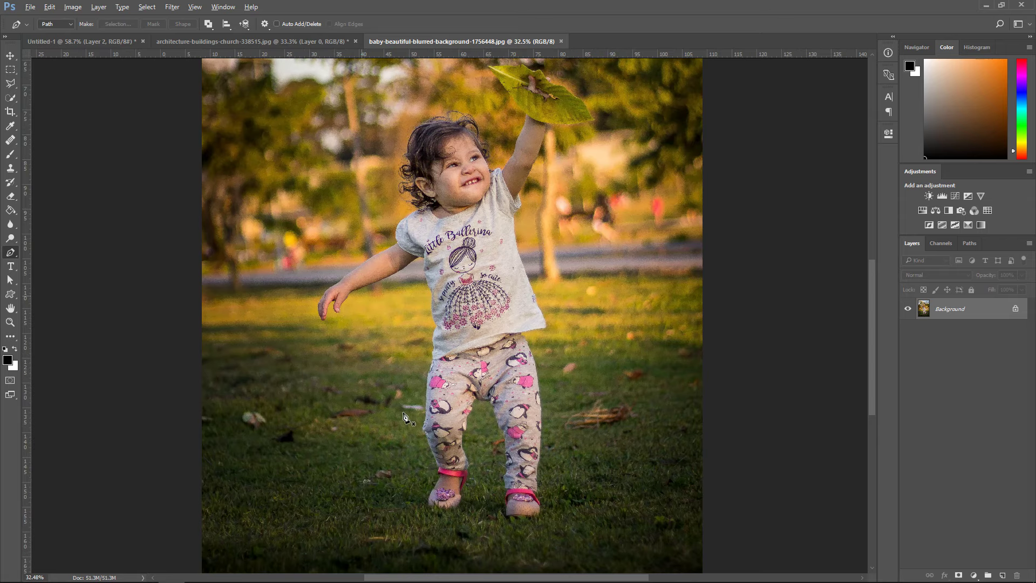
pyautogui.scroll(3, 446, 391)
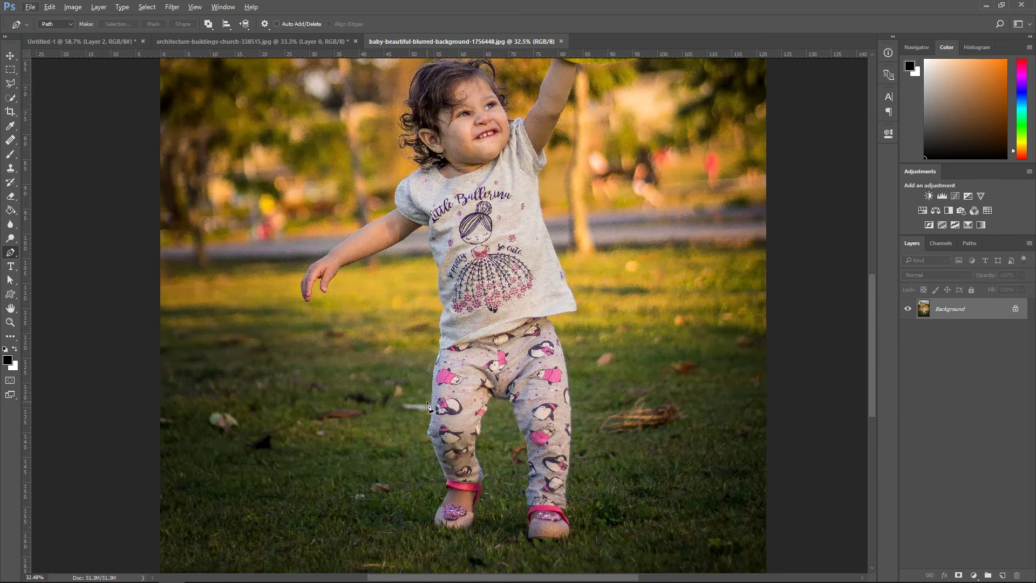
pyautogui.scroll(-2, 443, 401)
pyautogui.scroll(1, 458, 311)
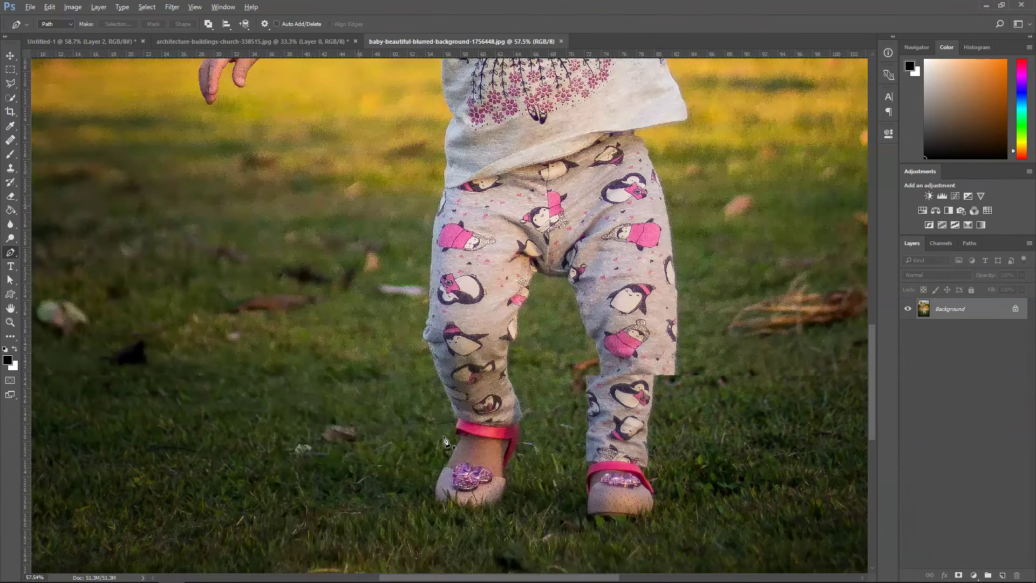
pyautogui.scroll(2, 458, 311)
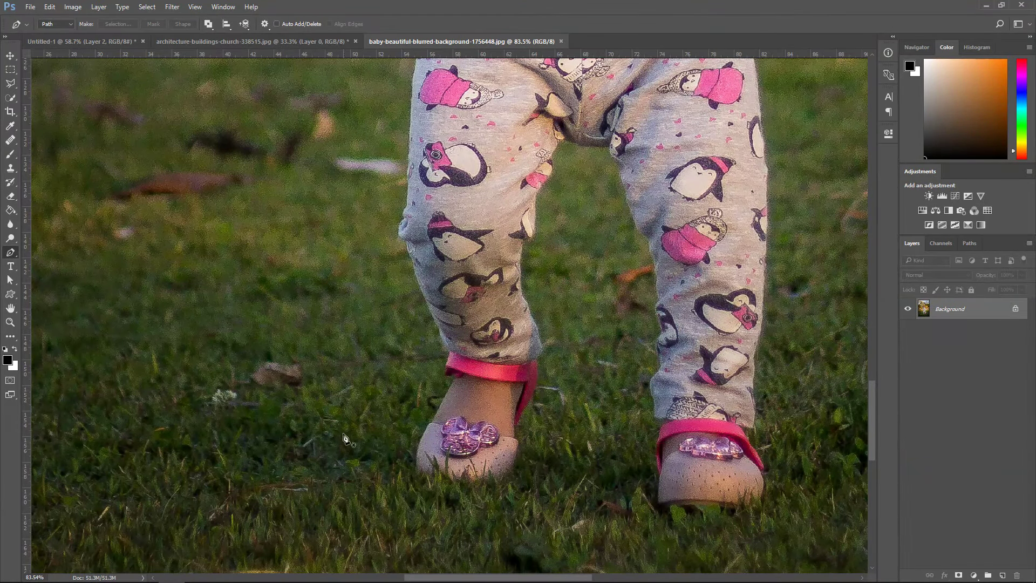
pyautogui.click(465, 478)
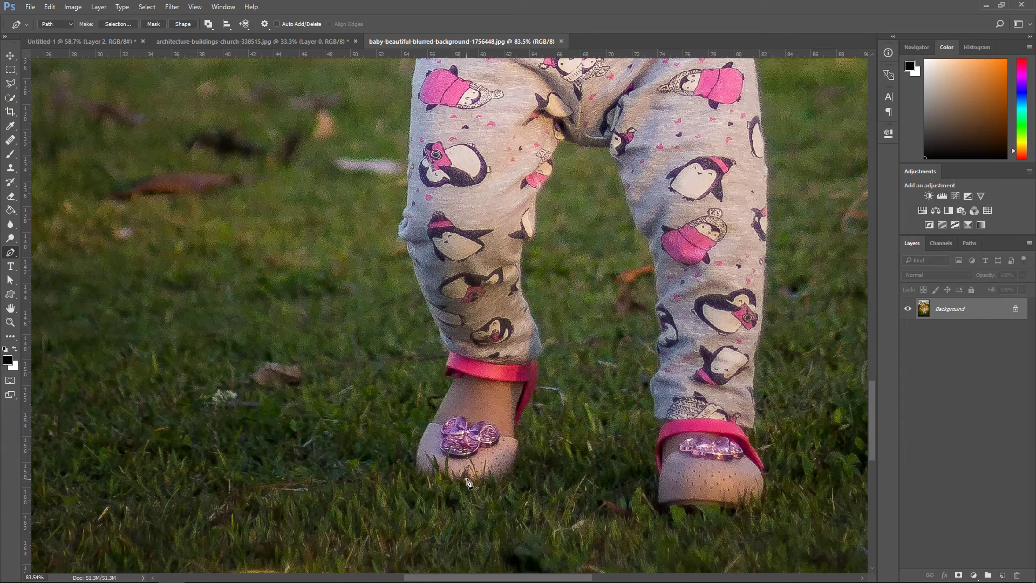
pyautogui.click(473, 257)
pyautogui.hotkey('ctrl', 'z')
pyautogui.moveTo(471, 260); pyautogui.dragTo(442, 261)
pyautogui.press('Delete')
pyautogui.press('Delete')
# Start a Pen path under the sole of the child's shoe on the lowered-arm side and trace its outer edge to the ankle strap
pyautogui.scroll(2, 467, 485)
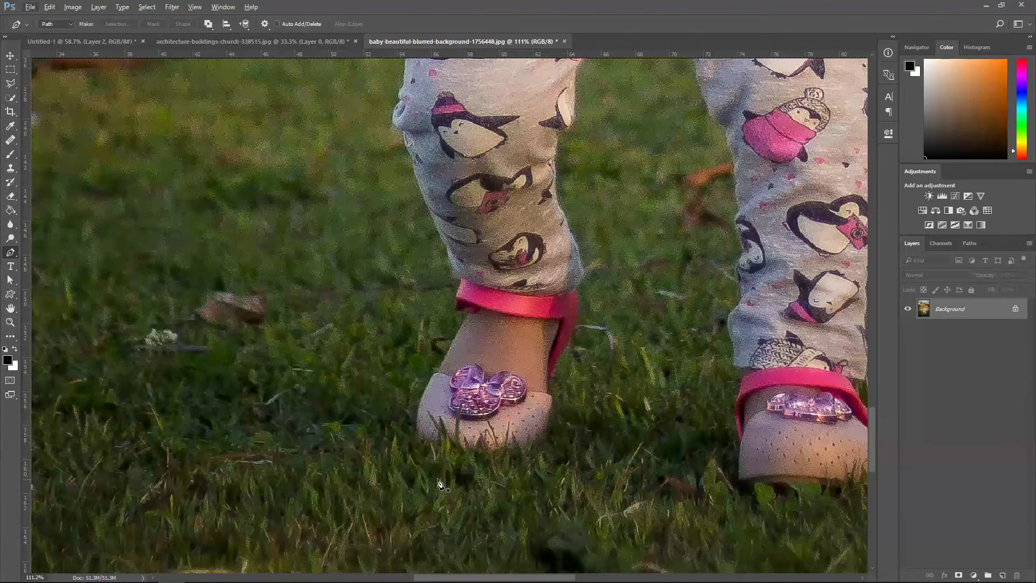
pyautogui.click(486, 450)
pyautogui.click(462, 450)
pyautogui.click(443, 445)
pyautogui.click(419, 445)
pyautogui.click(436, 371)
pyautogui.click(449, 351)
pyautogui.click(466, 312)
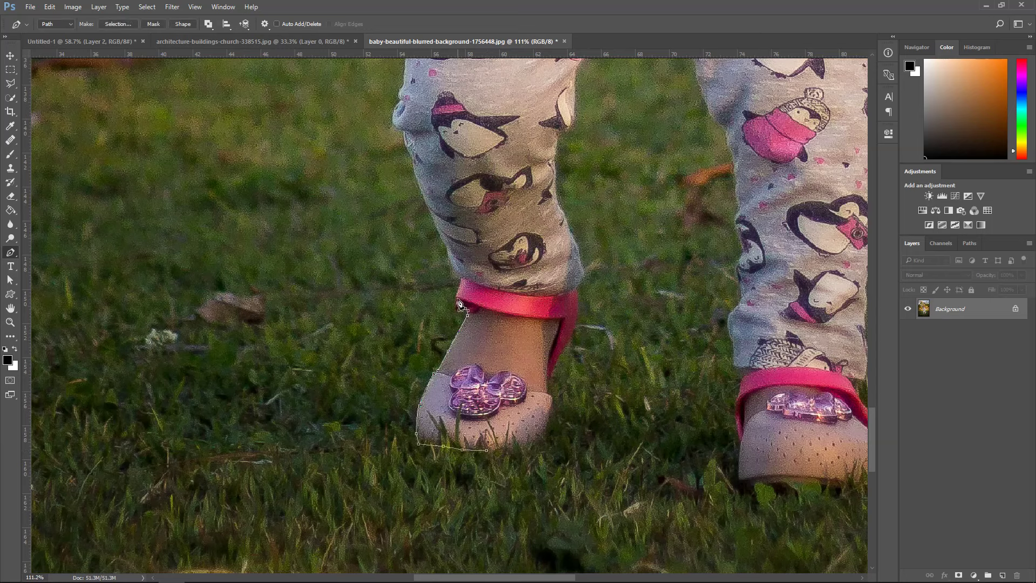
# Continue the path from the pink ankle strap up the outer edge of the lower trouser leg to the knee
pyautogui.click(458, 283)
pyautogui.click(459, 277)
pyautogui.click(454, 270)
pyautogui.click(450, 261)
pyautogui.click(445, 243)
pyautogui.click(438, 228)
pyautogui.click(432, 217)
pyautogui.click(426, 202)
pyautogui.click(393, 120)
pyautogui.click(393, 113)
pyautogui.click(395, 106)
pyautogui.click(399, 101)
# Extend the path past the knee crease and up along the outer edge of the trouser leg
pyautogui.scroll(4, 432, 170)
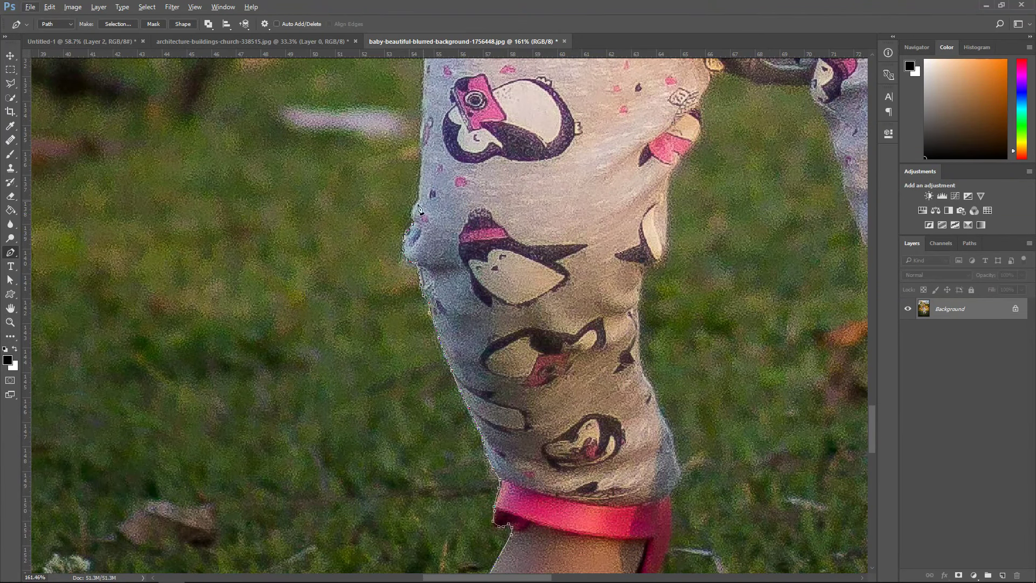
pyautogui.moveTo(419, 197); pyautogui.dragTo(427, 191)
pyautogui.keyDown('alt'); pyautogui.click(420, 199); pyautogui.keyUp('alt')
pyautogui.moveTo(421, 168); pyautogui.dragTo(448, 183)
pyautogui.scroll(3, 420, 211)
pyautogui.click(420, 213)
pyautogui.click(423, 186)
pyautogui.click(422, 159)
pyautogui.click(424, 132)
pyautogui.click(426, 114)
# Trace the outer thigh and hip with the path up to the hem of the shirt
pyautogui.hscroll(-5, 471, 141)
pyautogui.scroll(4, 472, 140)
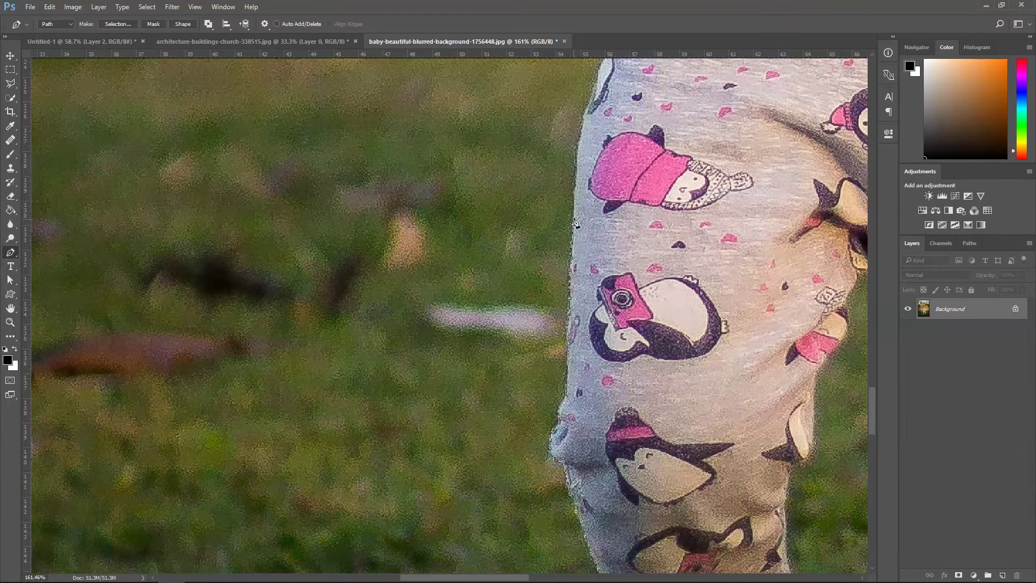
pyautogui.moveTo(575, 222); pyautogui.dragTo(469, 190)
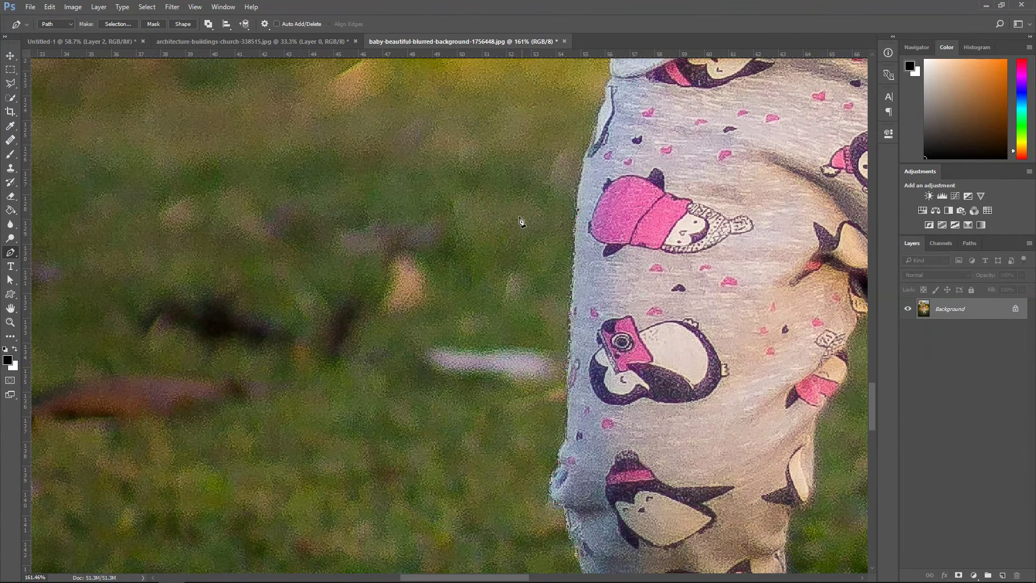
pyautogui.moveTo(518, 226); pyautogui.dragTo(520, 220)
pyautogui.hscroll(-3, 519, 220)
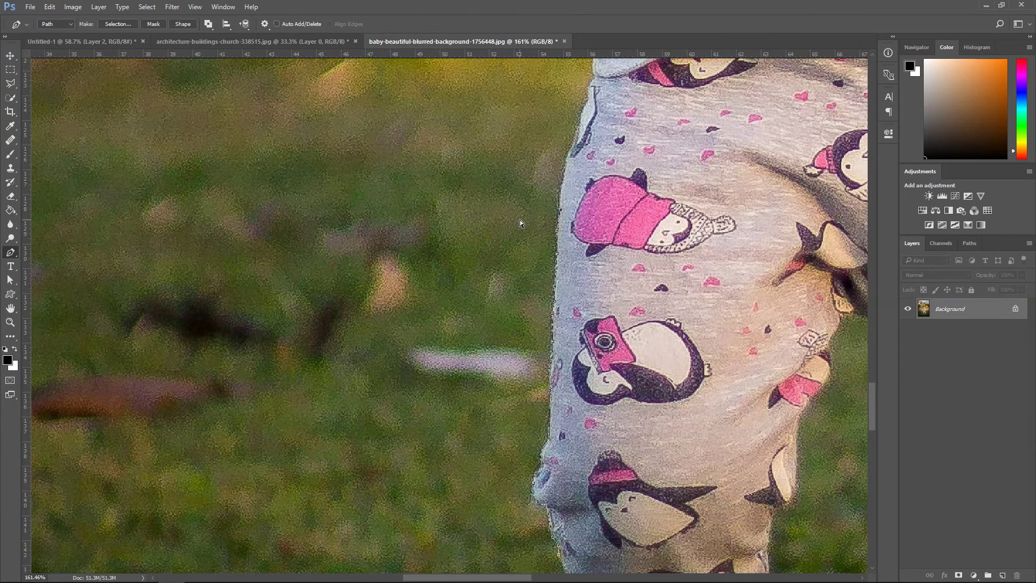
pyautogui.scroll(4, 541, 205)
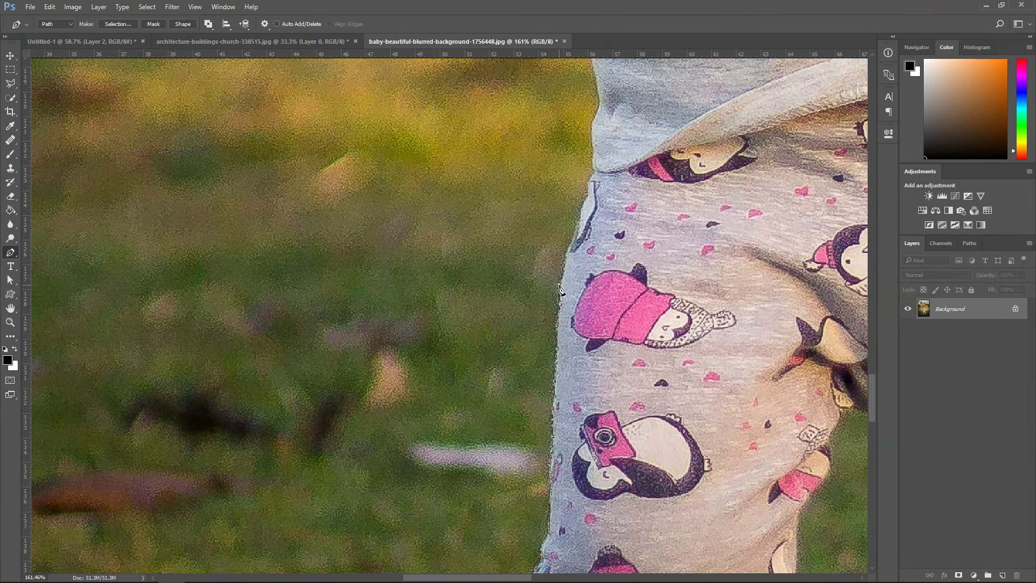
pyautogui.scroll(-4, 521, 238)
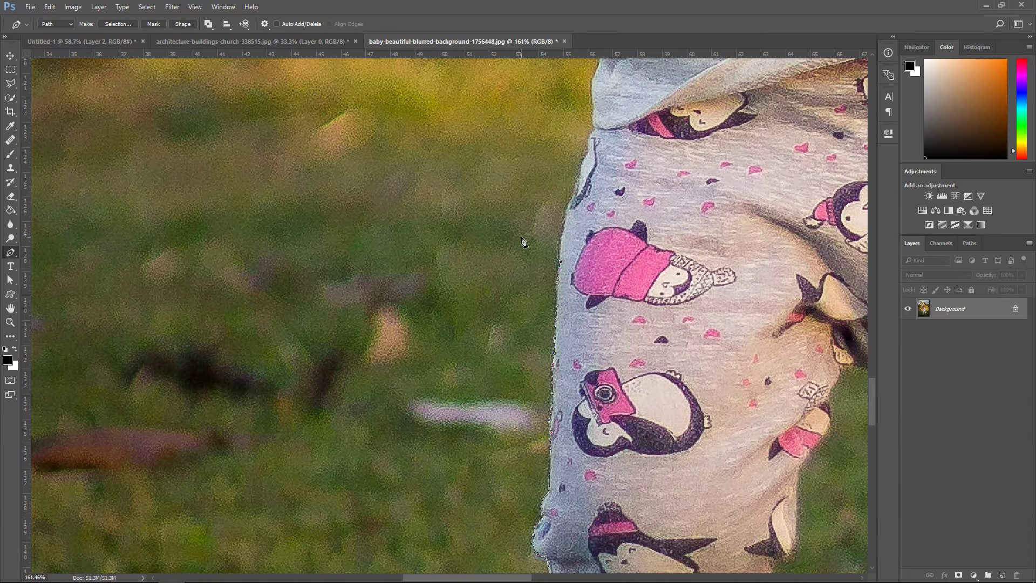
pyautogui.scroll(5, 518, 242)
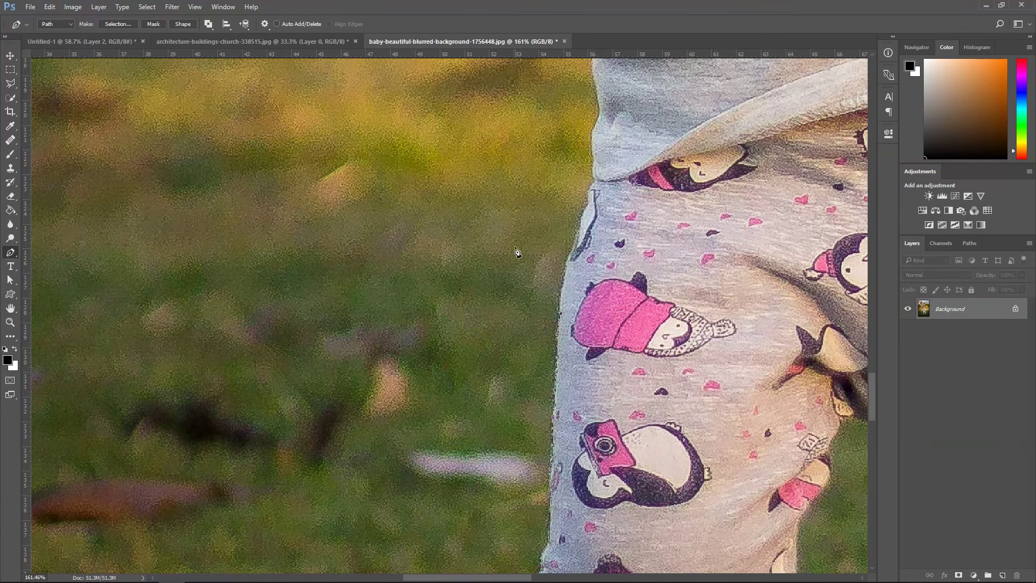
pyautogui.click(570, 271)
pyautogui.click(592, 178)
pyautogui.scroll(4, 596, 135)
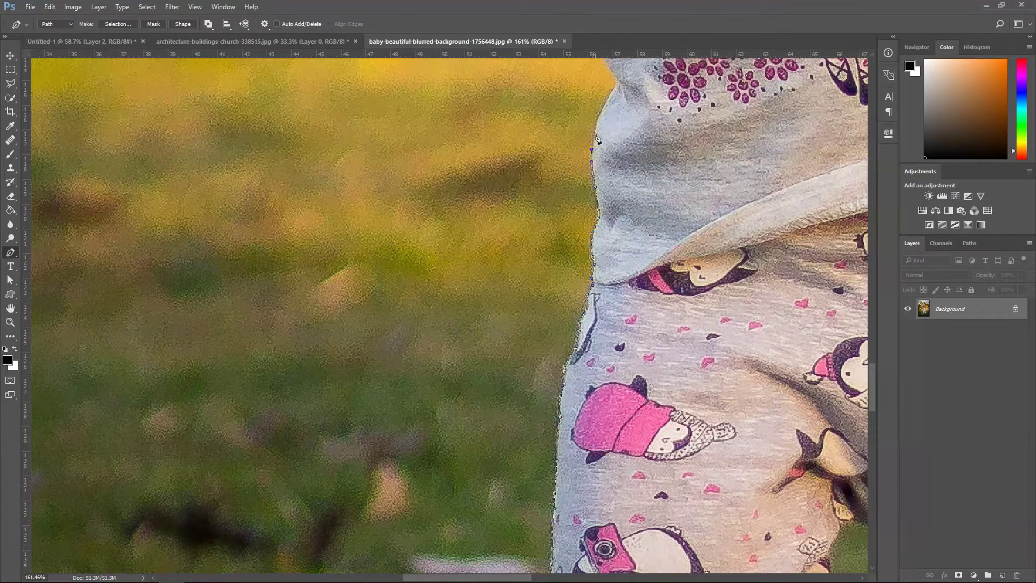
# Trace the side of the shirt from above the hem up to the underside of the sleeve
pyautogui.click(615, 86)
pyautogui.scroll(6, 616, 86)
pyautogui.click(587, 168)
pyautogui.scroll(3, 588, 168)
pyautogui.click(585, 128)
pyautogui.scroll(8, 582, 124)
pyautogui.click(540, 123)
pyautogui.click(507, 118)
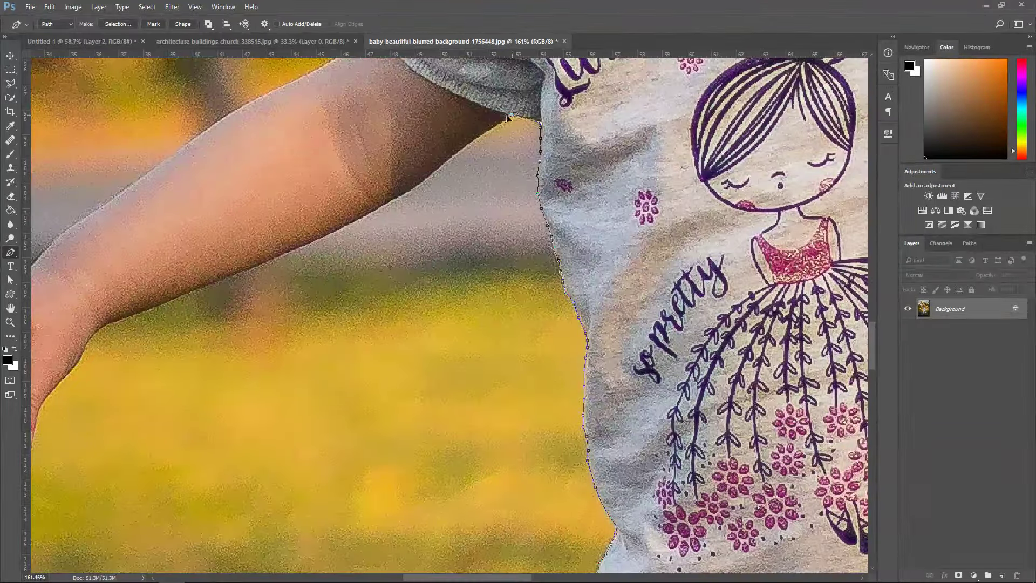
# Follow the underside of the child's lowered arm with the path from the sleeve past the wrist
pyautogui.click(465, 145)
pyautogui.click(394, 196)
pyautogui.click(365, 216)
pyautogui.scroll(-2, 353, 218)
pyautogui.scroll(1, 351, 162)
pyautogui.hscroll(-5, 351, 162)
pyautogui.click(527, 231)
pyautogui.click(383, 326)
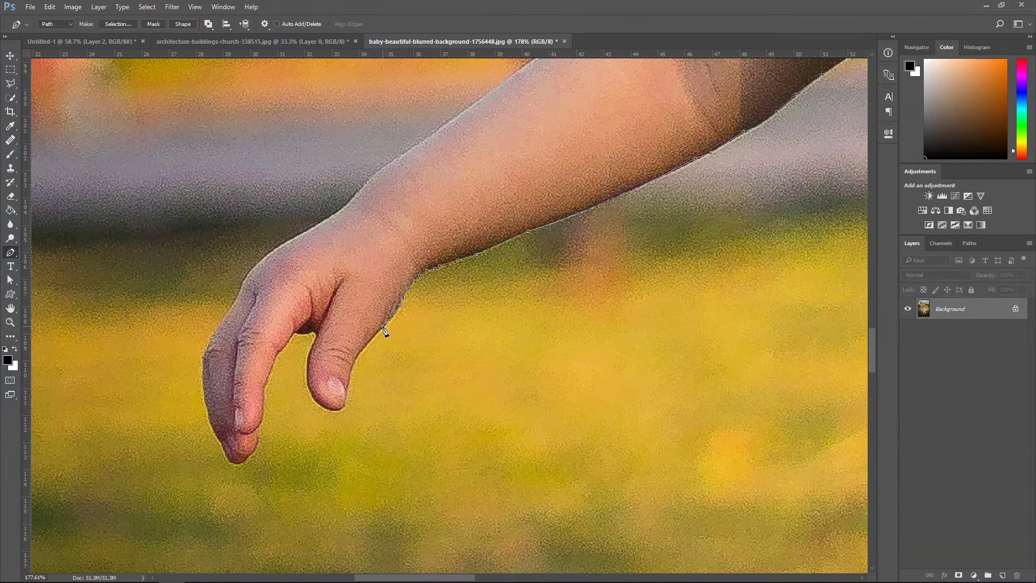
# Trace around the thumb and along the inner edge of the fingers to the fingertips of the lowered hand
pyautogui.click(363, 349)
pyautogui.click(337, 411)
pyautogui.click(306, 361)
pyautogui.click(316, 333)
pyautogui.click(295, 332)
pyautogui.click(264, 386)
pyautogui.click(240, 466)
# Continue the path from the fingertips along the outer fingers and back of the hand to the wrist
pyautogui.moveTo(114, 504); pyautogui.dragTo(148, 460)
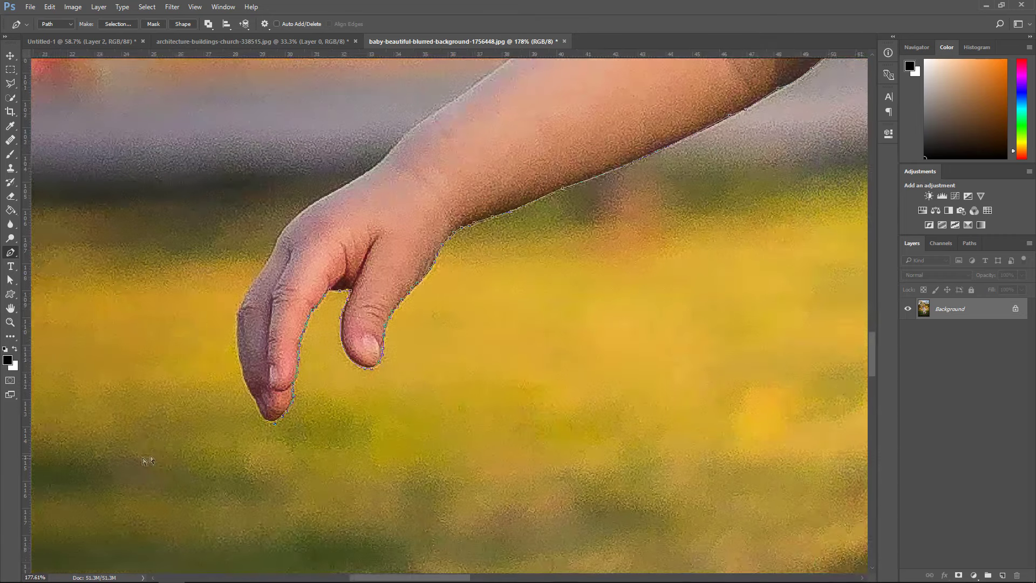
pyautogui.hscroll(-1, 147, 460)
pyautogui.click(289, 327)
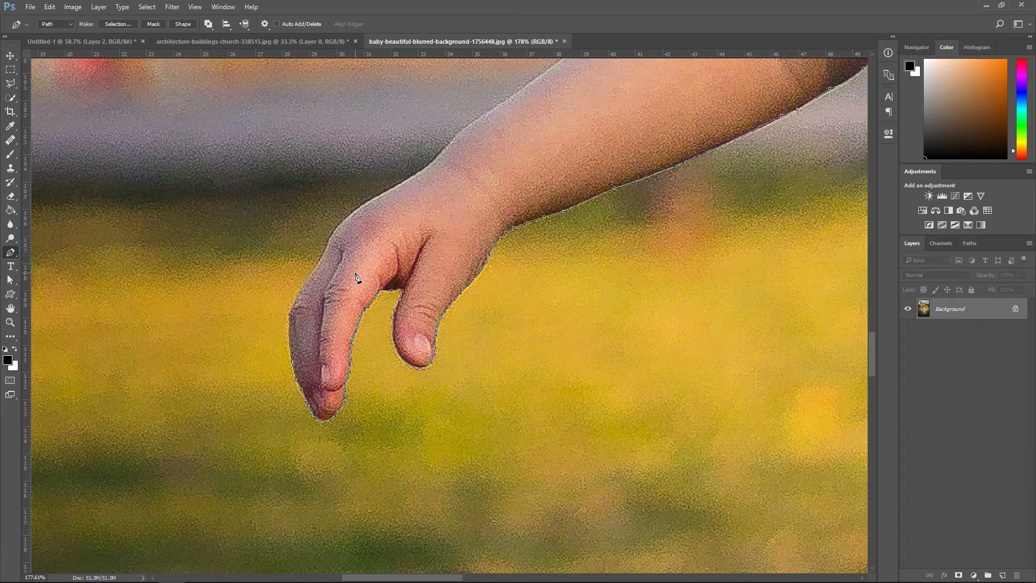
pyautogui.click(324, 253)
pyautogui.click(464, 127)
# Trace the upper edge of the lowered arm from the wrist towards the sleeve
pyautogui.scroll(2, 505, 101)
pyautogui.click(606, 132)
pyautogui.click(688, 83)
pyautogui.scroll(2, 690, 89)
pyautogui.click(754, 149)
pyautogui.click(815, 115)
# Carry the path around the outside of the puffed sleeve and over the shoulder to the hair
pyautogui.moveTo(814, 115); pyautogui.dragTo(539, 373)
pyautogui.click(541, 362)
pyautogui.click(527, 331)
pyautogui.click(534, 275)
pyautogui.moveTo(603, 202); pyautogui.dragTo(700, 146)
pyautogui.click(606, 201)
pyautogui.scroll(-3, 701, 146)
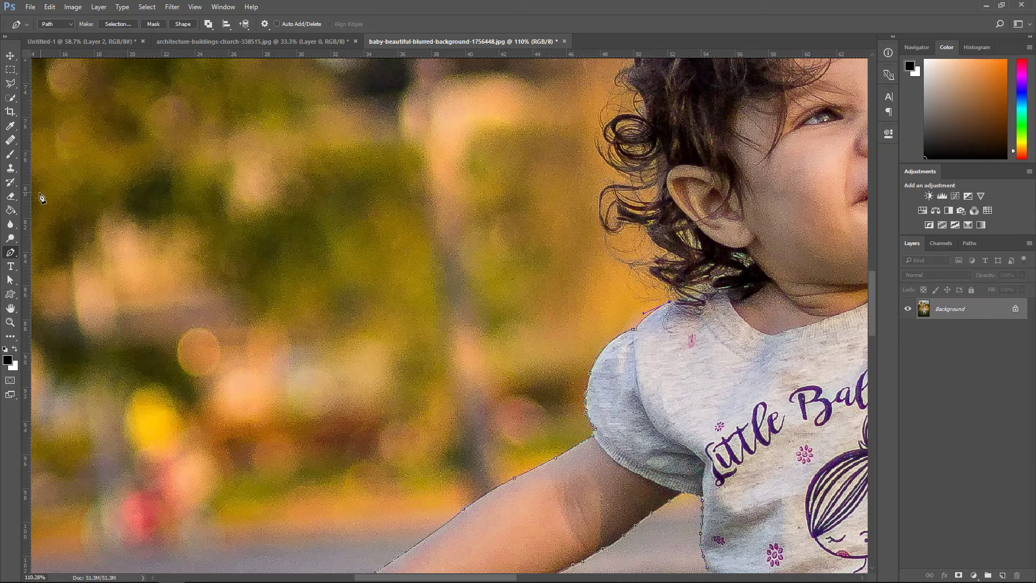
# Run the Pen path loosely outside the curls up the back of the head, leaving a margin of background around the hair
pyautogui.click(11, 197)
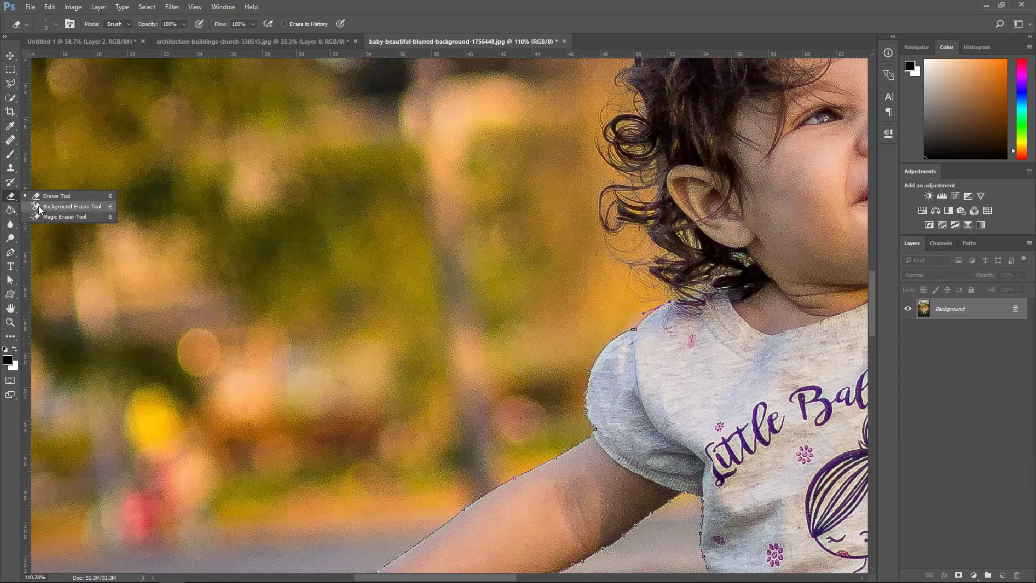
pyautogui.click(10, 253)
pyautogui.scroll(1, 594, 318)
pyautogui.click(597, 321)
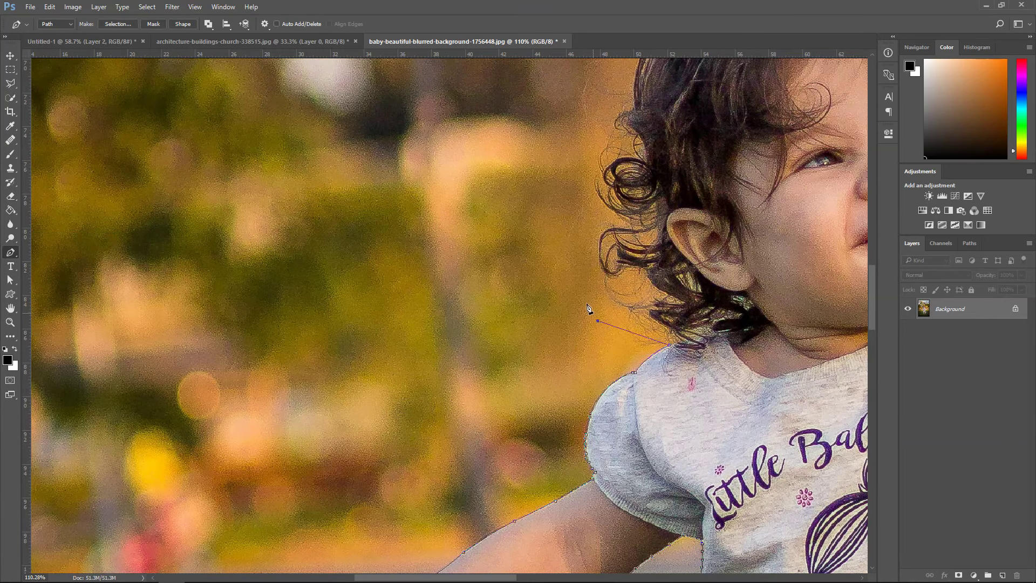
pyautogui.click(582, 138)
pyautogui.click(576, 100)
pyautogui.scroll(2, 593, 103)
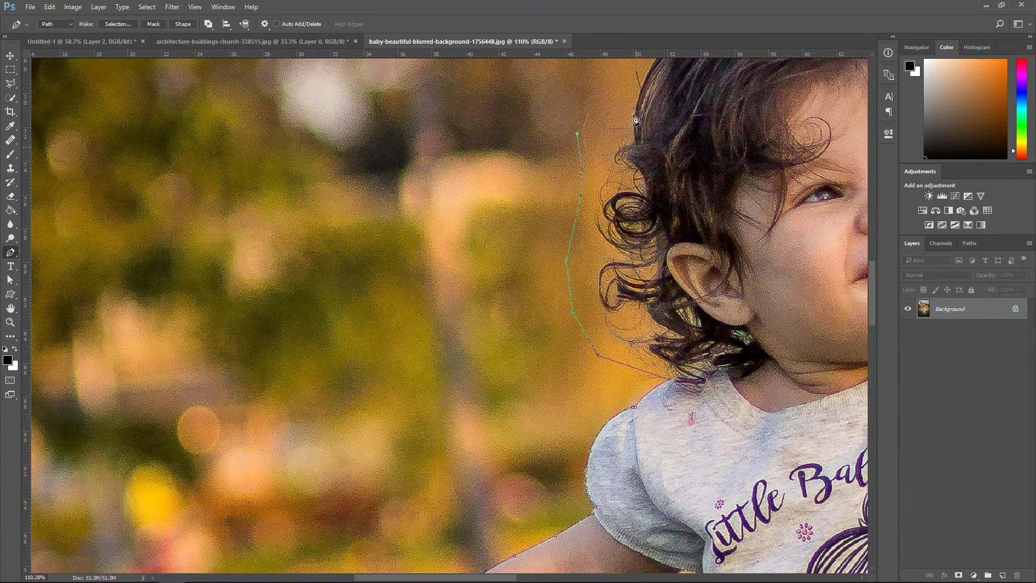
pyautogui.click(594, 120)
pyautogui.click(607, 73)
pyautogui.keyDown('alt'); pyautogui.scroll(-1, 678, 124); pyautogui.keyUp('alt')
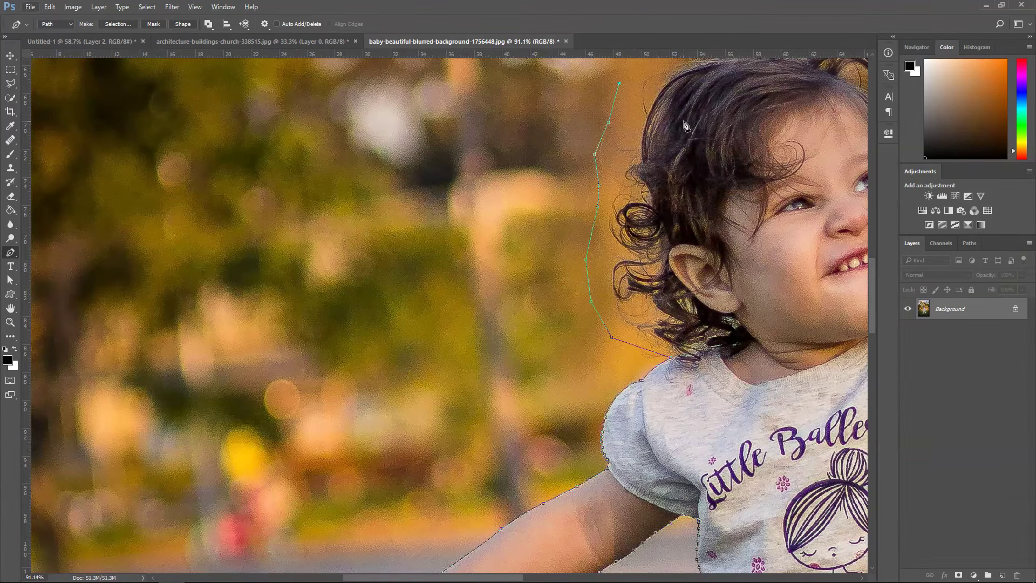
# Carry the loose path over the top of the head, keeping it outside the stray strands of hair
pyautogui.scroll(1, 685, 124)
pyautogui.click(656, 100)
pyautogui.hscroll(6, 753, 86)
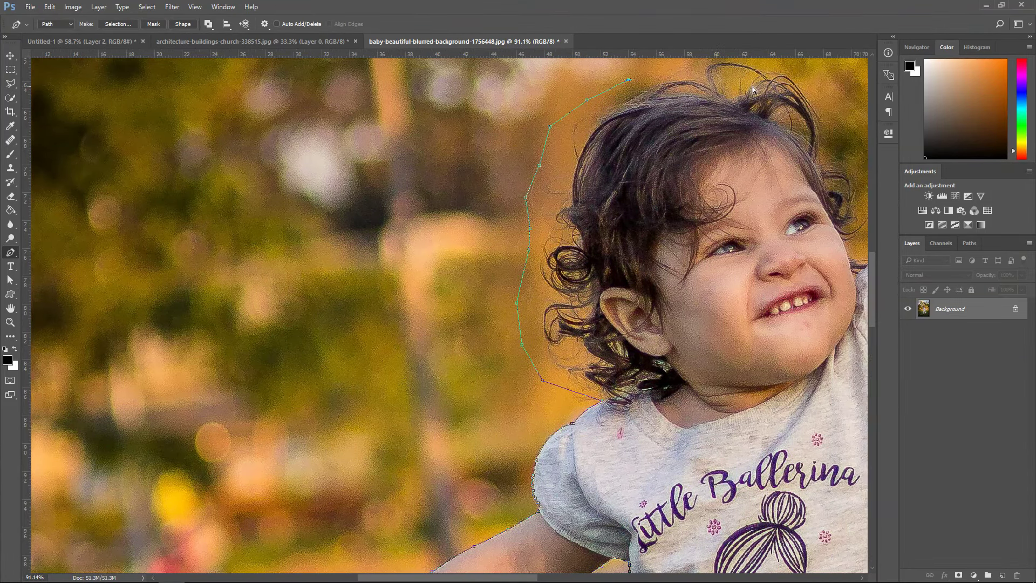
pyautogui.scroll(2, 753, 85)
pyautogui.click(476, 128)
pyautogui.click(527, 117)
pyautogui.click(559, 121)
pyautogui.click(586, 126)
# Bring the path down outside the curls on the face side of the head towards the raised arm's shoulder
pyautogui.click(613, 134)
pyautogui.click(626, 160)
pyautogui.click(663, 246)
pyautogui.click(671, 258)
pyautogui.click(685, 256)
pyautogui.click(687, 285)
pyautogui.moveTo(680, 298); pyautogui.dragTo(679, 304)
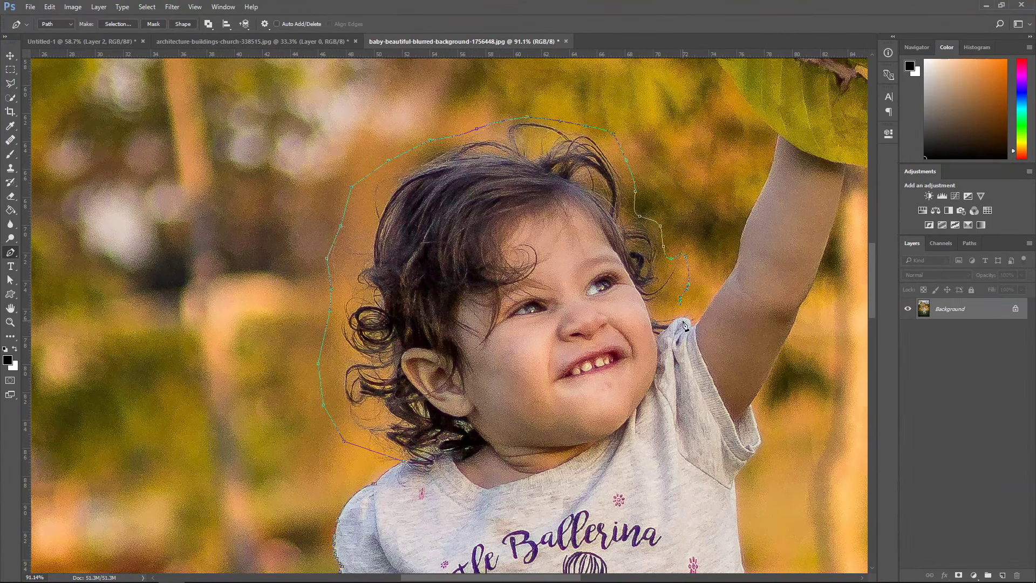
# Trace the inner edge of the raised arm upwards and take the path around the hand holding the leaf
pyautogui.keyDown('alt'); pyautogui.scroll(4, 820, 332); pyautogui.keyUp('alt')
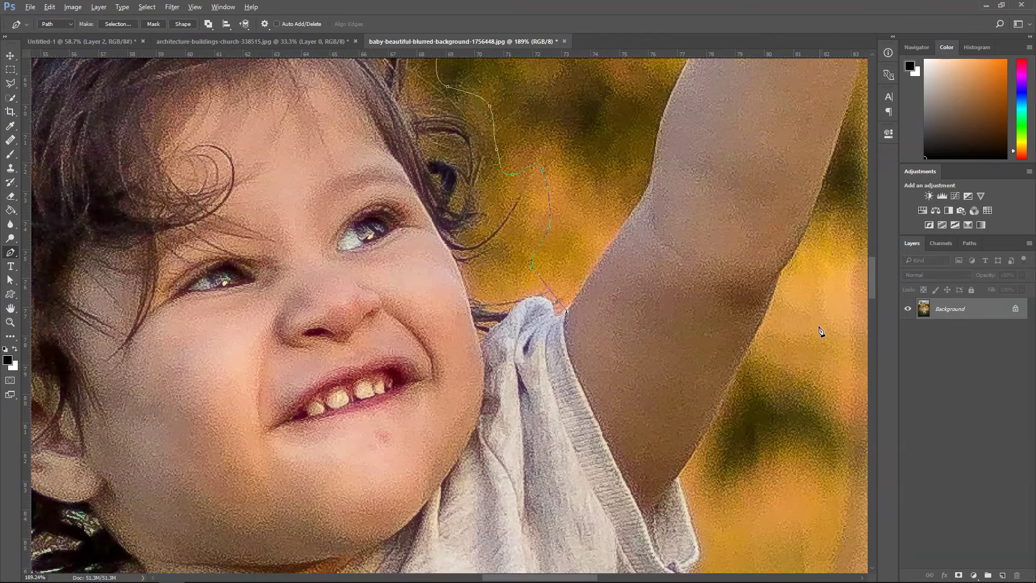
pyautogui.click(638, 204)
pyautogui.moveTo(650, 177); pyautogui.dragTo(652, 161)
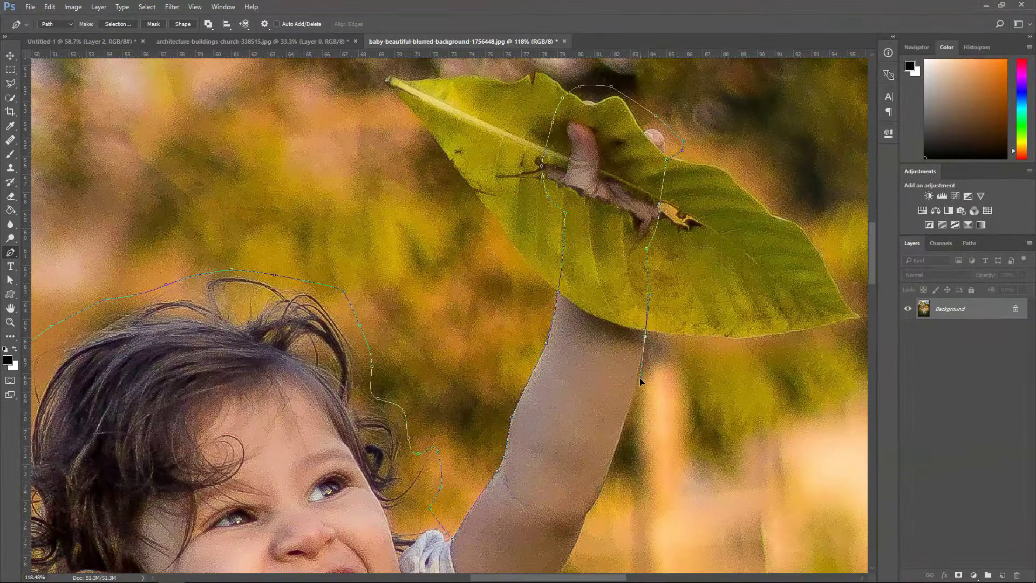
# Trace the outer edge of the raised arm down from the leaf to the sleeve
pyautogui.scroll(-5, 640, 381)
pyautogui.click(590, 254)
pyautogui.scroll(-4, 589, 254)
pyautogui.click(541, 232)
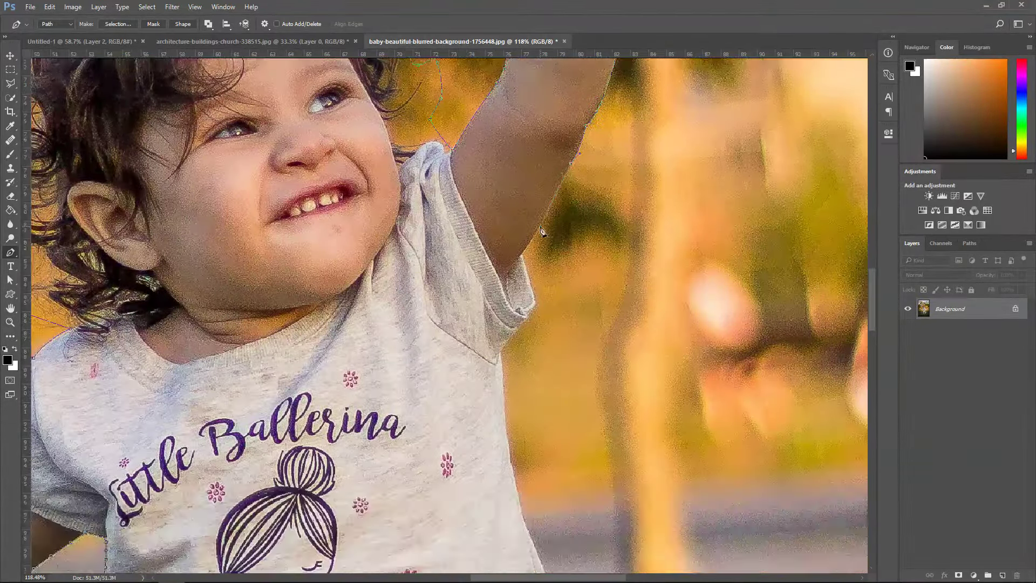
pyautogui.click(526, 244)
# Follow the edge of the raised arm's sleeve and continue the path down the side of the shirt
pyautogui.keyDown('alt'); pyautogui.scroll(3, 526, 245); pyautogui.keyUp('alt')
pyautogui.click(555, 188)
pyautogui.click(544, 197)
pyautogui.keyDown('alt'); pyautogui.scroll(-5, 545, 202); pyautogui.keyUp('alt')
pyautogui.click(404, 112)
pyautogui.click(435, 218)
pyautogui.click(473, 325)
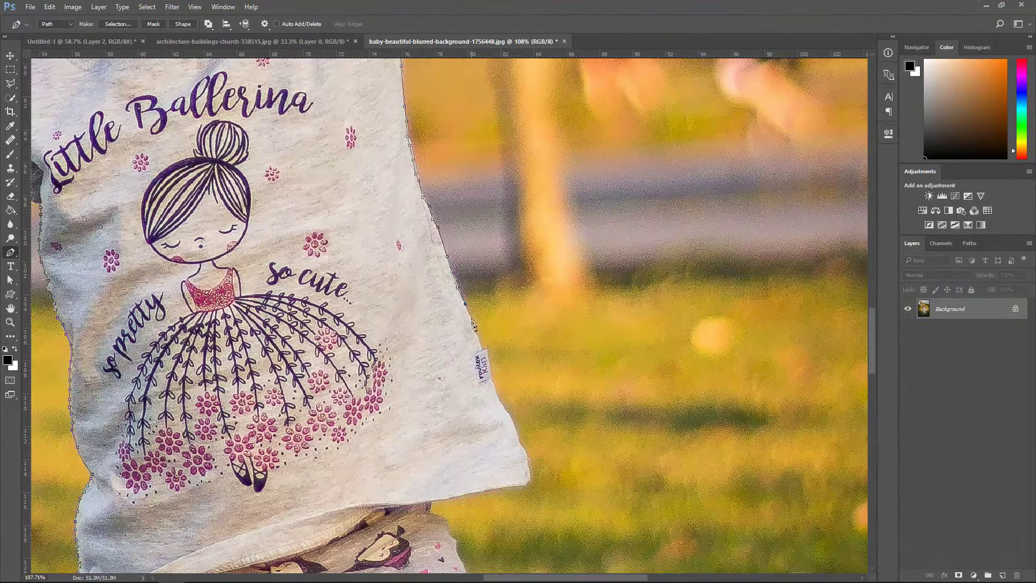
# Trace the shirt's lower side, round its hem corner and continue onto the top of the trousers
pyautogui.keyDown('alt'); pyautogui.scroll(5, 477, 332); pyautogui.keyUp('alt')
pyautogui.click(478, 252)
pyautogui.click(511, 313)
pyautogui.click(531, 429)
pyautogui.scroll(-3, 532, 434)
pyautogui.click(384, 318)
pyautogui.click(404, 370)
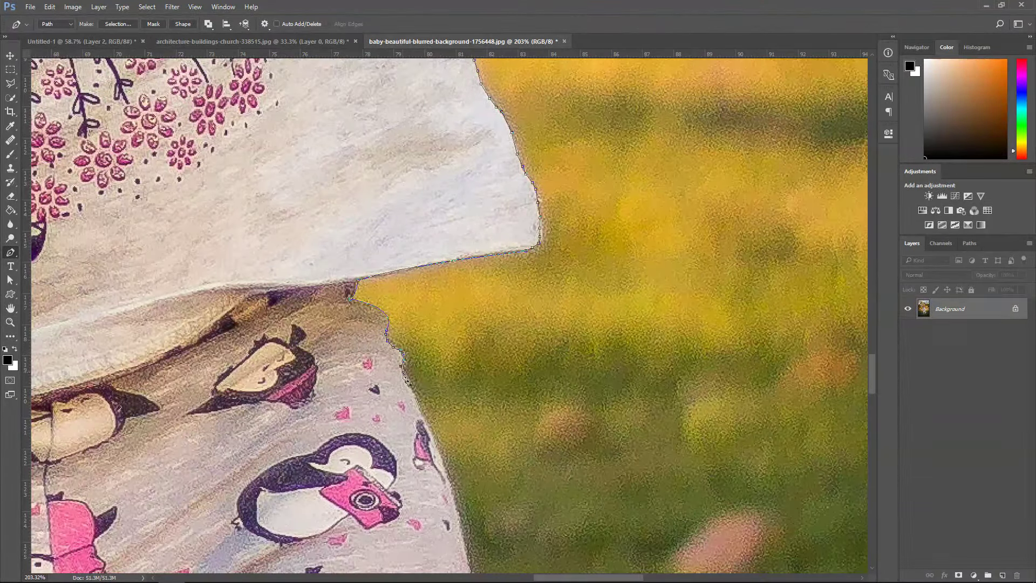
# Trace the outer edge of the trouser leg below the hem corner down to the pink shoe strap
pyautogui.keyDown('alt'); pyautogui.scroll(-3, 407, 378); pyautogui.keyUp('alt')
pyautogui.scroll(-5, 407, 378)
pyautogui.click(350, 216)
pyautogui.click(360, 275)
pyautogui.scroll(-2, 366, 286)
pyautogui.click(370, 260)
pyautogui.scroll(-3, 371, 269)
pyautogui.scroll(-6, 370, 324)
pyautogui.click(350, 418)
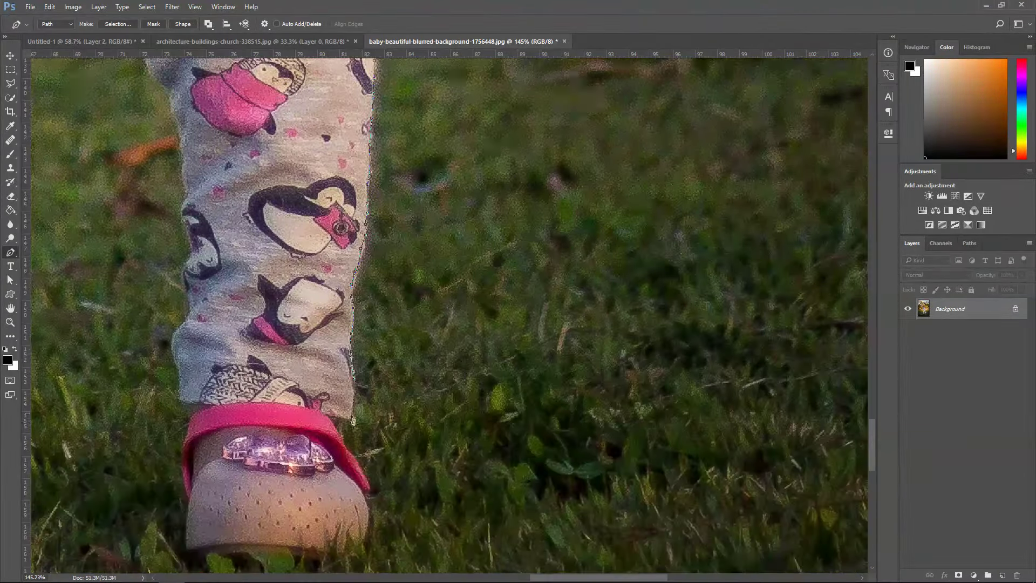
# Take the path around the shoe, following the pink strap, the toe and the sole up to the ankle
pyautogui.click(355, 460)
pyautogui.click(368, 493)
pyautogui.scroll(-2, 368, 493)
pyautogui.click(364, 477)
pyautogui.click(341, 497)
pyautogui.click(258, 491)
pyautogui.click(188, 489)
pyautogui.click(183, 393)
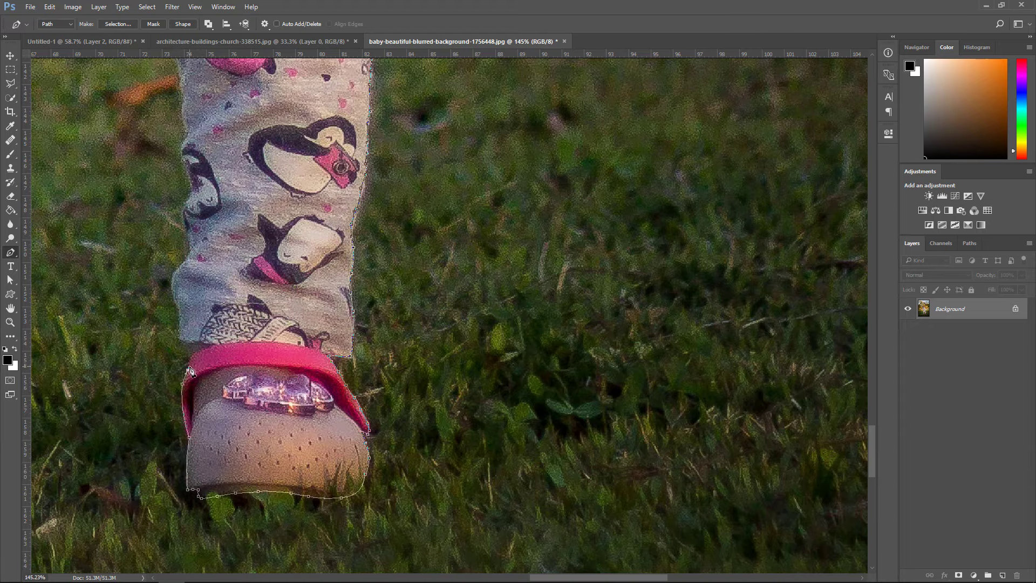
# Trace the inner edge of the same trouser leg upwards and continue down the other leg to its shoe
pyautogui.click(180, 342)
pyautogui.click(173, 292)
pyautogui.click(183, 210)
pyautogui.scroll(2, 237, 176)
pyautogui.scroll(-2, 237, 178)
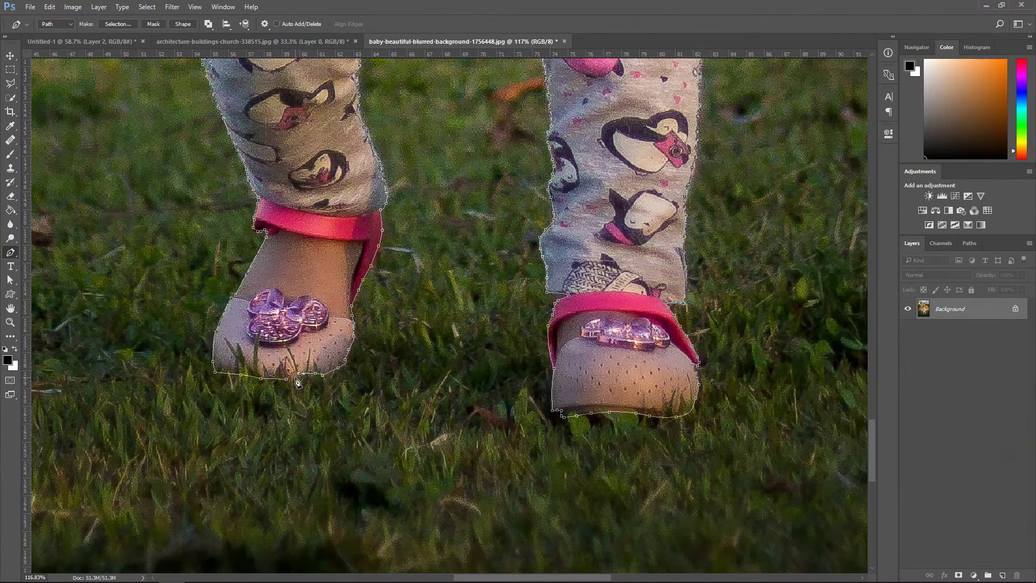
# Undo the last anchor point, place it again under the second shoe's sole and complete the outline
pyautogui.hotkey('ctrl', 'z')
pyautogui.click(287, 379)
pyautogui.scroll(-1, 383, 283)
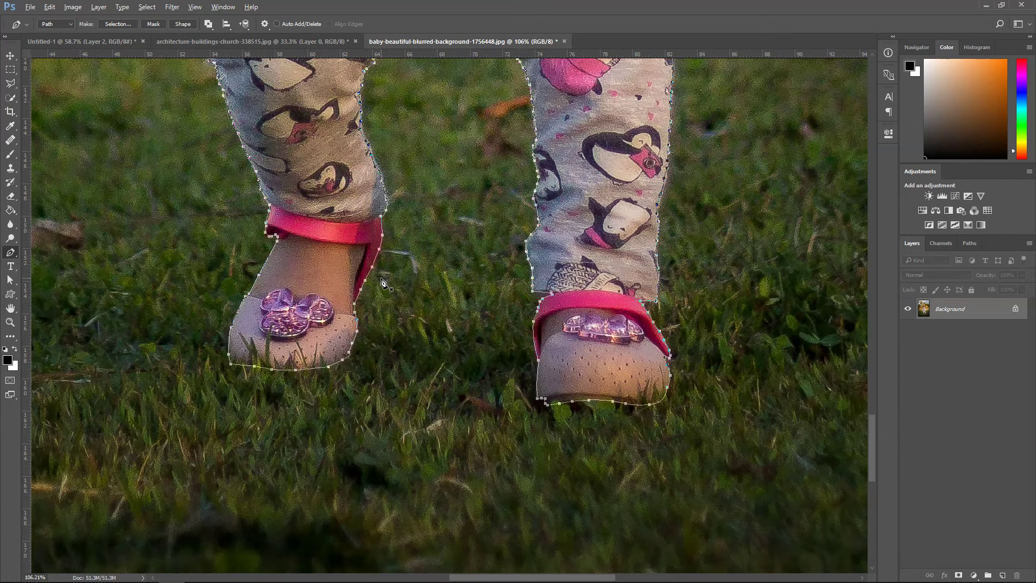
# Convert the finished path into a new anti-aliased selection with a feather radius of 0 pixels
pyautogui.scroll(-4, 383, 283)
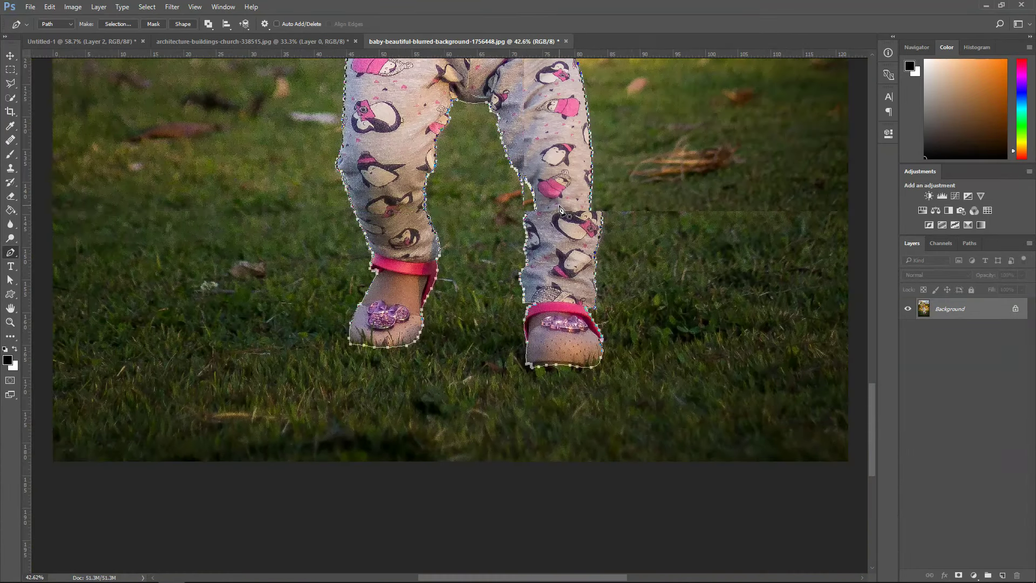
pyautogui.scroll(-3, 559, 209)
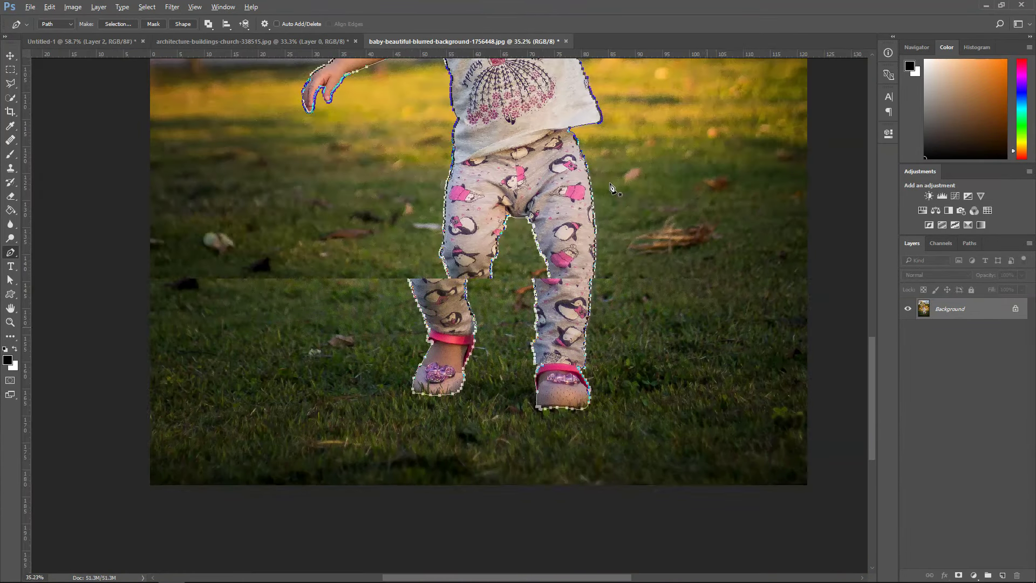
pyautogui.scroll(-1, 612, 189)
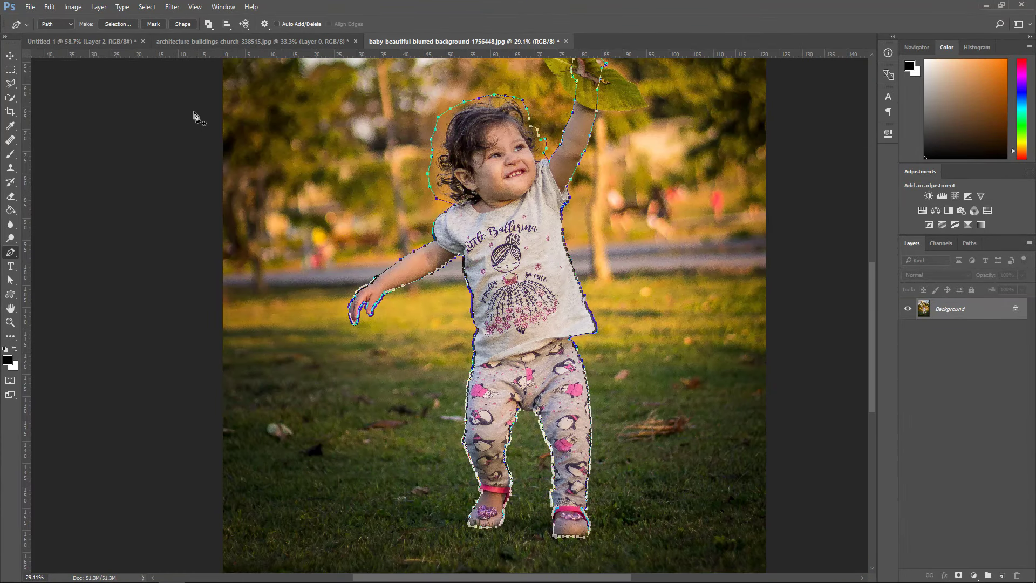
pyautogui.click(124, 26)
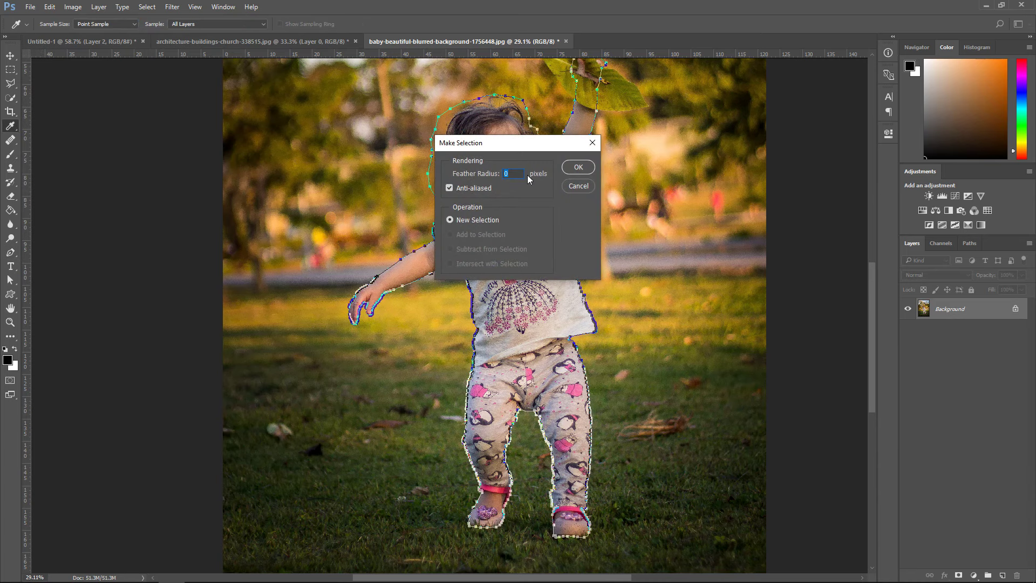
pyautogui.click(578, 167)
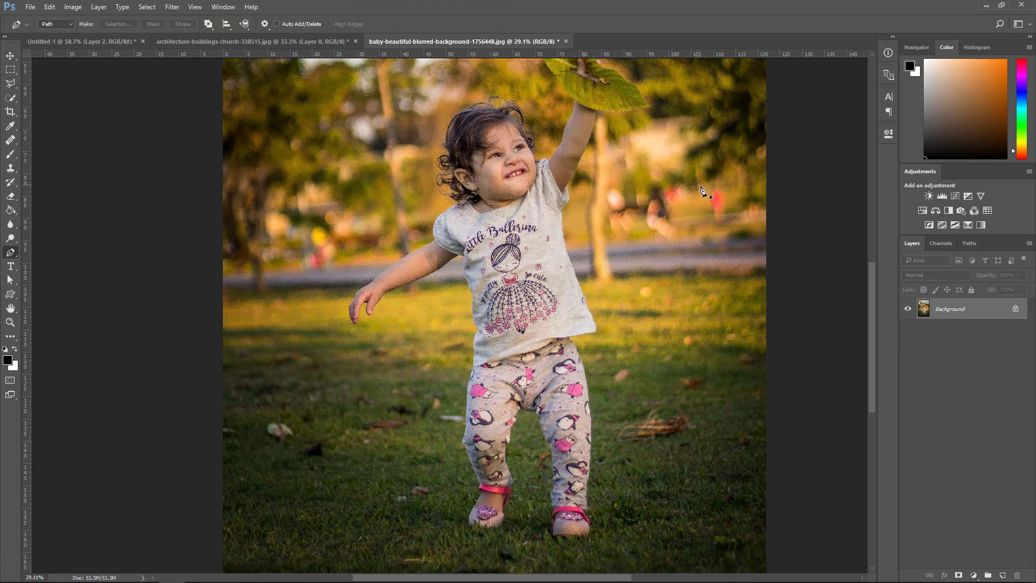
# Unlock the Background layer and copy the selected child onto a new layer
pyautogui.click(1015, 311)
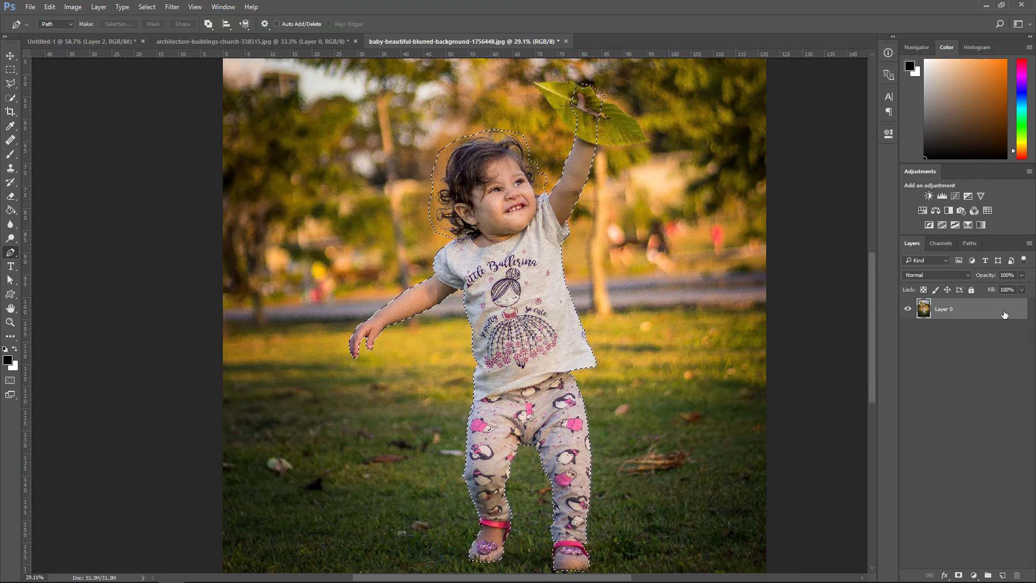
pyautogui.scroll(-1, 651, 263)
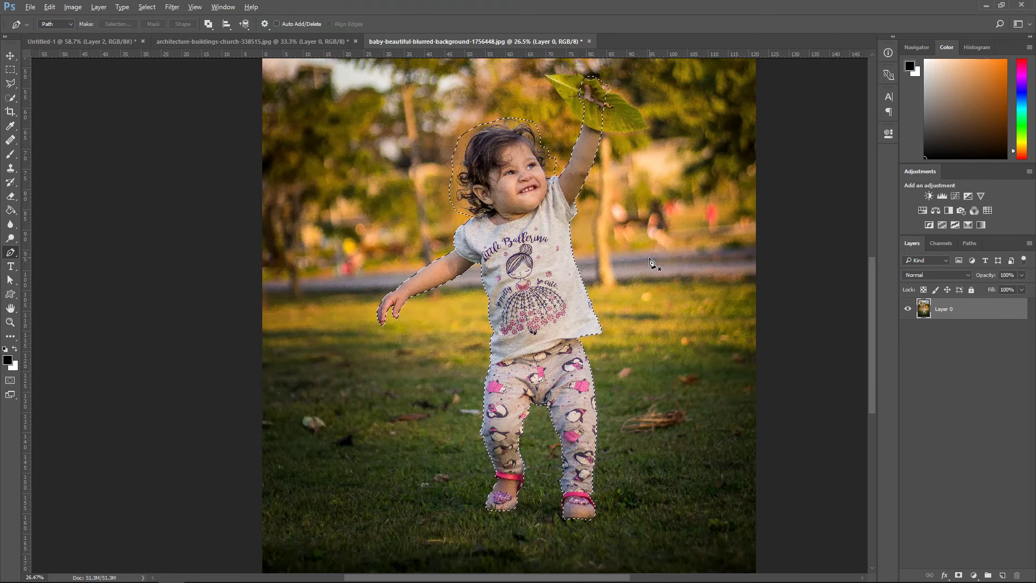
pyautogui.scroll(-1, 652, 262)
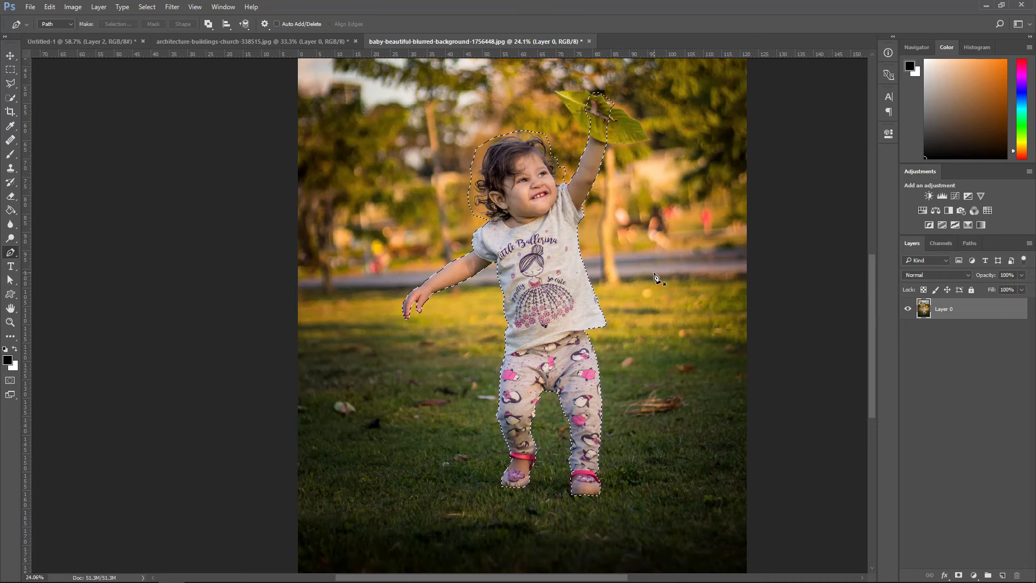
pyautogui.scroll(-1, 613, 227)
pyautogui.scroll(1, 696, 300)
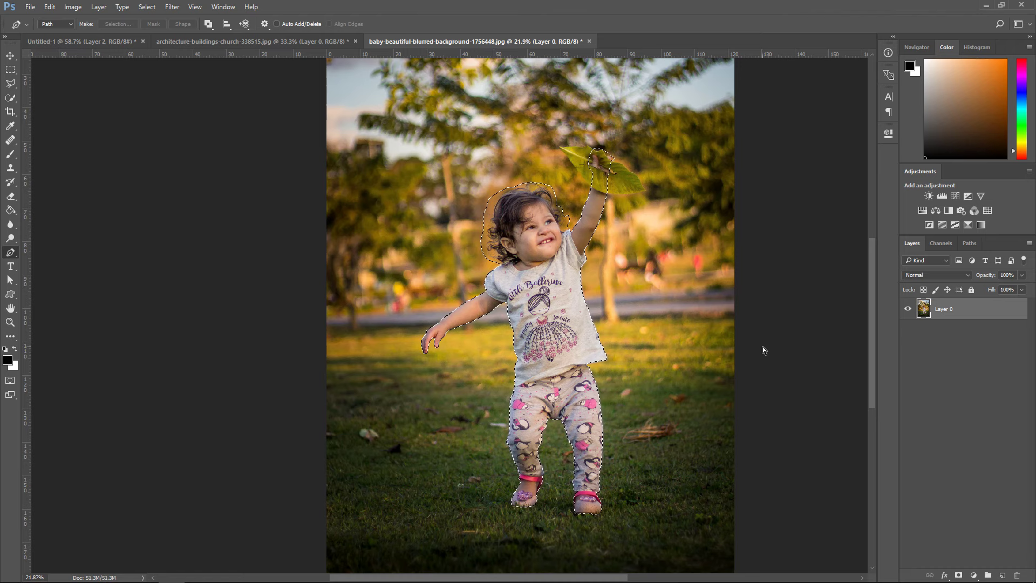
pyautogui.hotkey('ctrl', 'j')
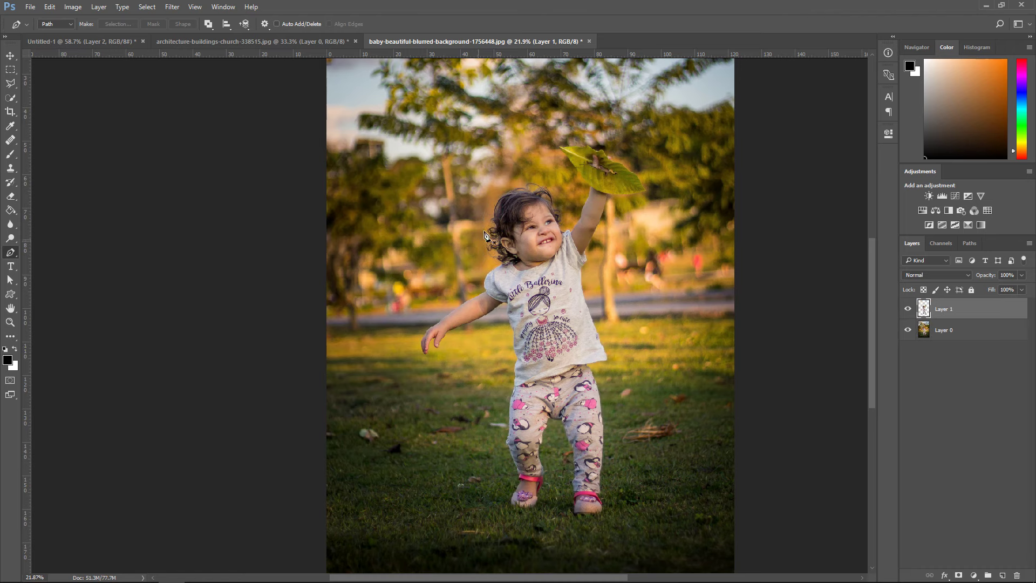
# Hide the original photo layer and add a red (ff0000) Solid Color fill layer directly above it
pyautogui.click(908, 333)
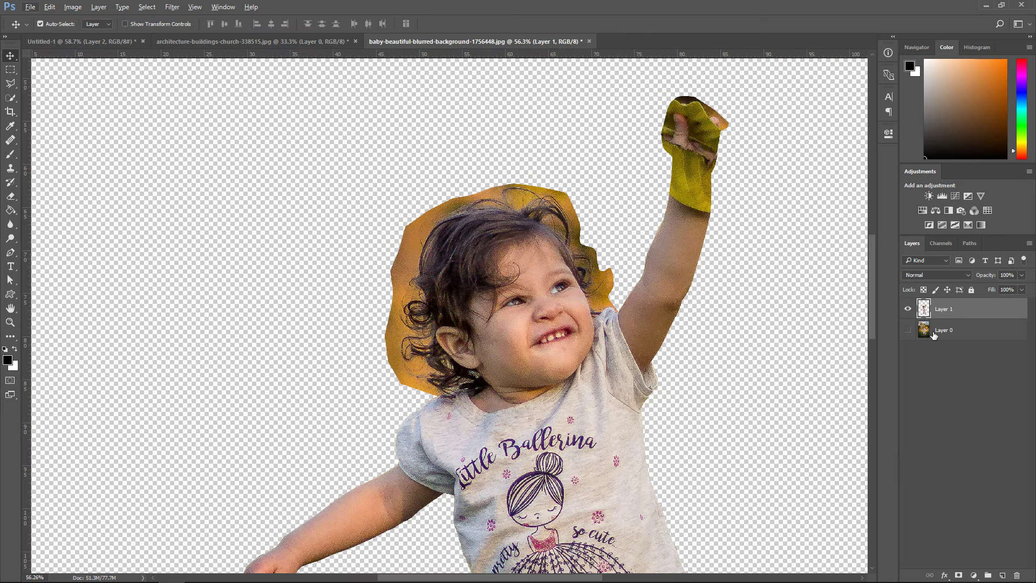
pyautogui.click(961, 337)
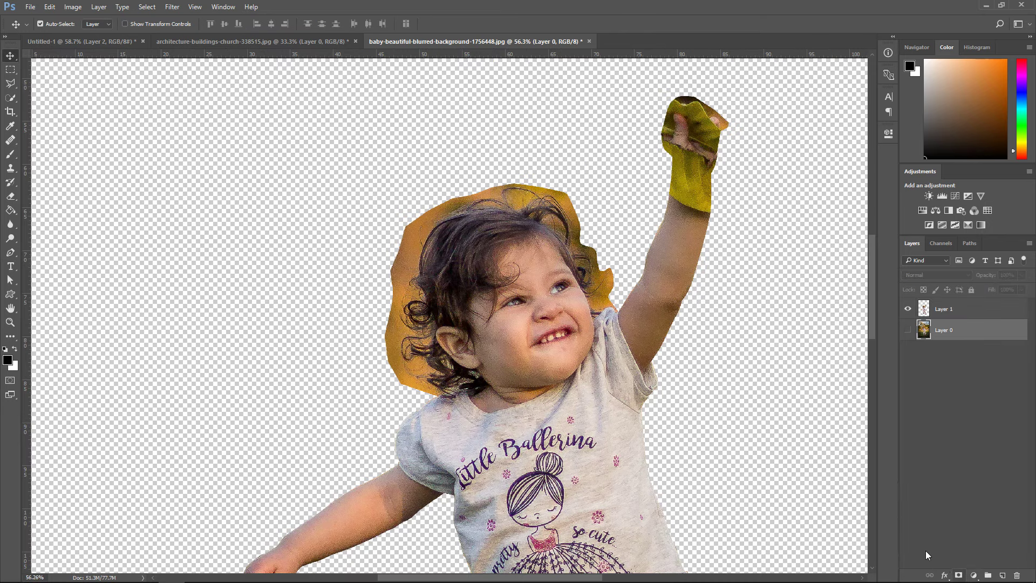
pyautogui.click(975, 577)
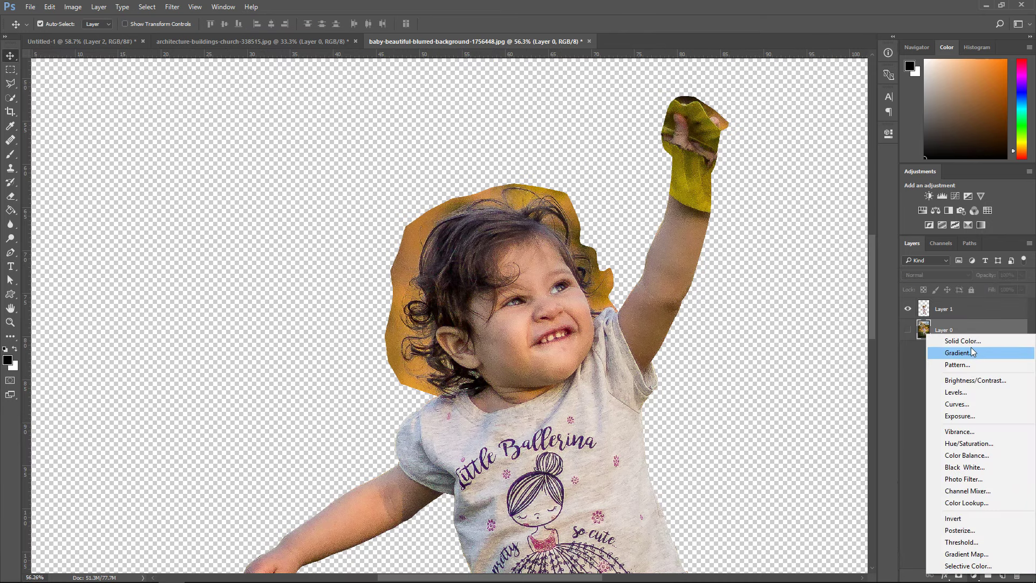
pyautogui.click(949, 341)
pyautogui.write('ff0000')
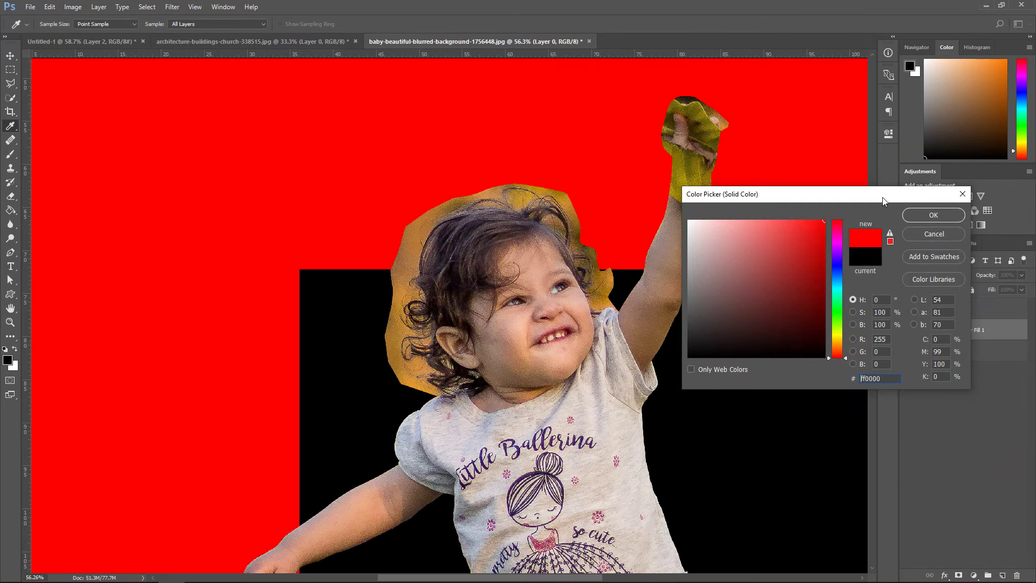
pyautogui.click(915, 216)
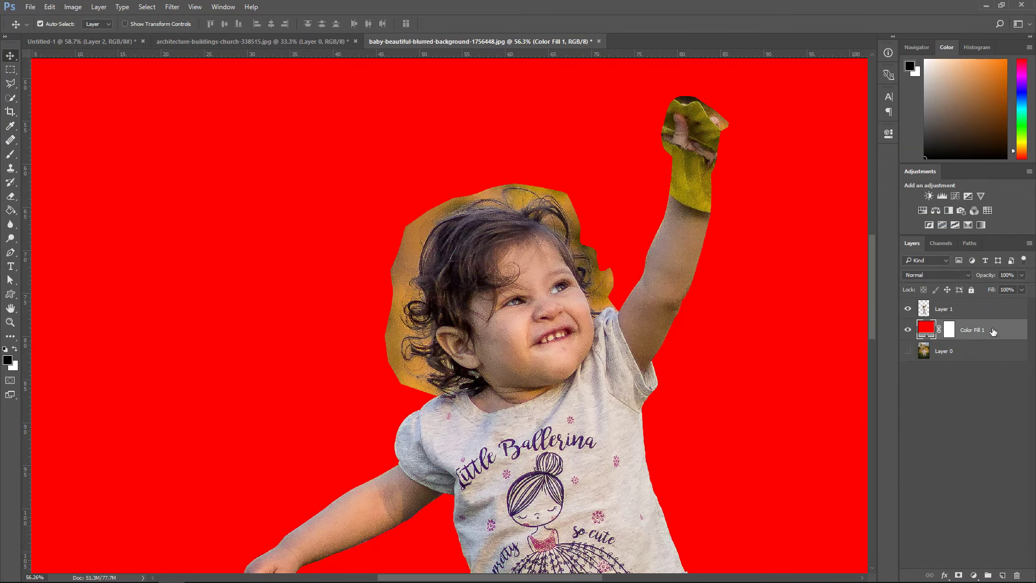
# Duplicate the cut-out child layer above the red fill
pyautogui.click(946, 313)
pyautogui.hotkey('ctrl', 'j')
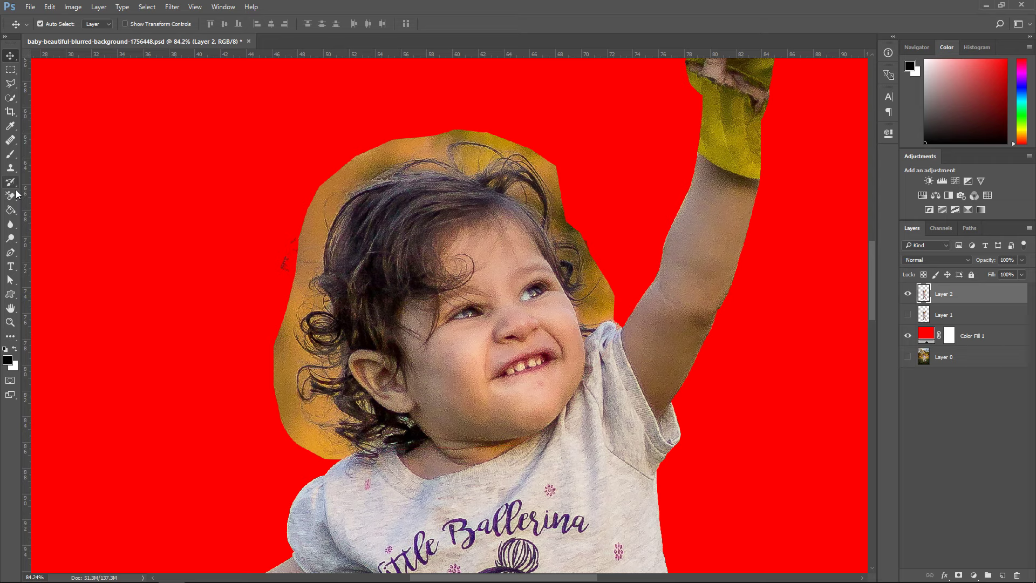
# Choose the Background Eraser Tool, review its brush settings and set the sampling to Once
pyautogui.moveTo(10, 197); pyautogui.dragTo(28, 190)
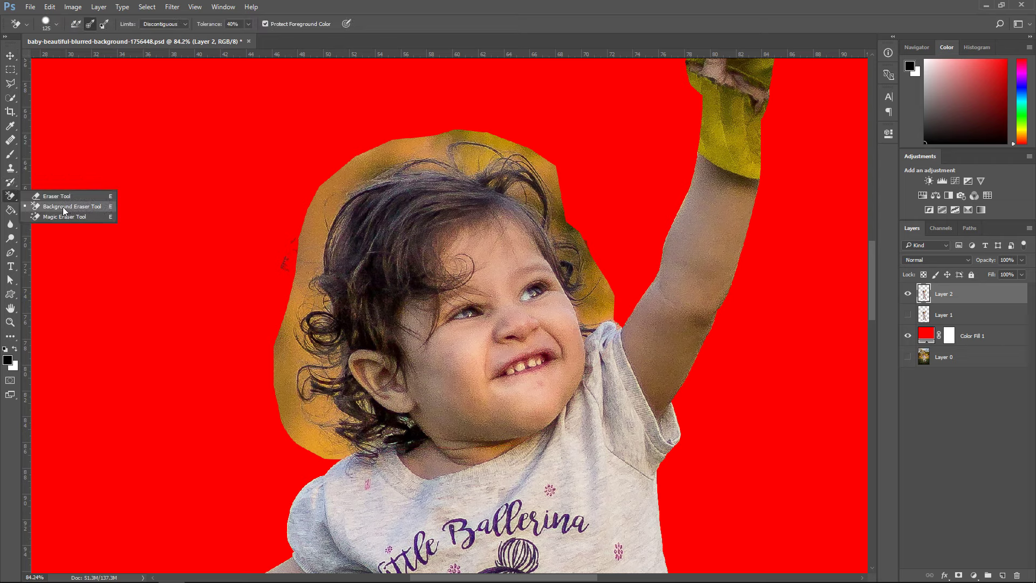
pyautogui.click(97, 205)
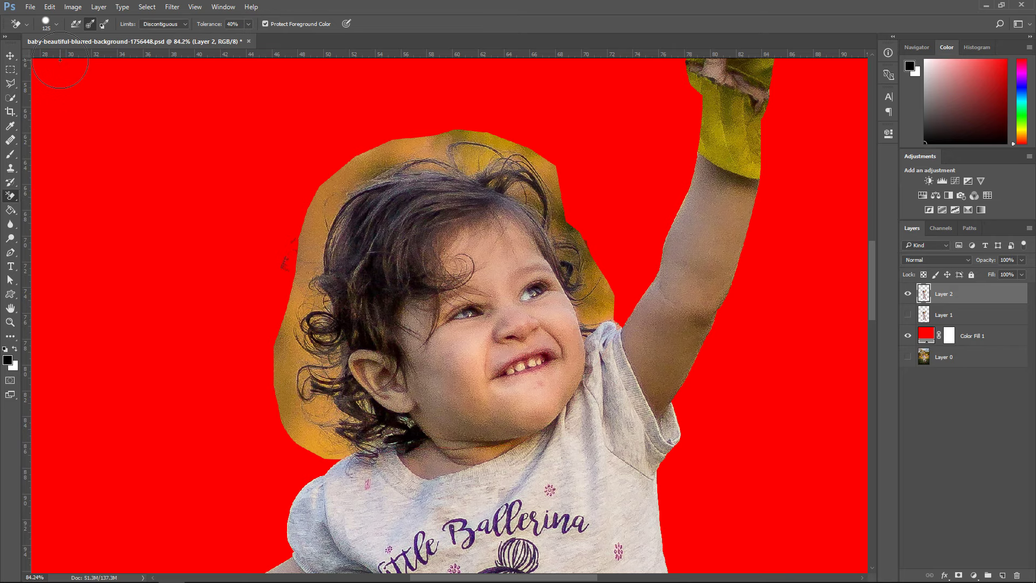
pyautogui.click(57, 24)
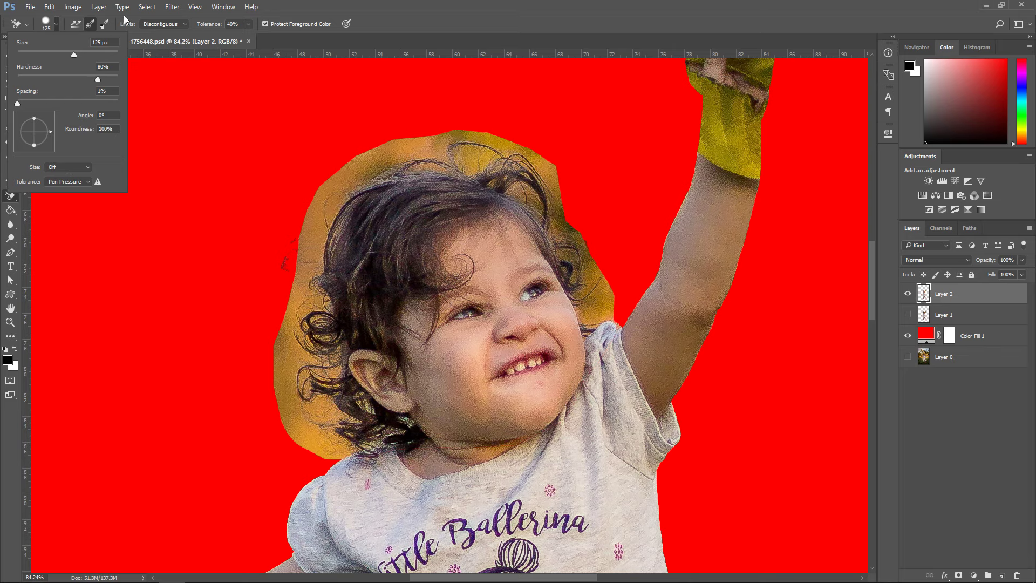
pyautogui.click(92, 24)
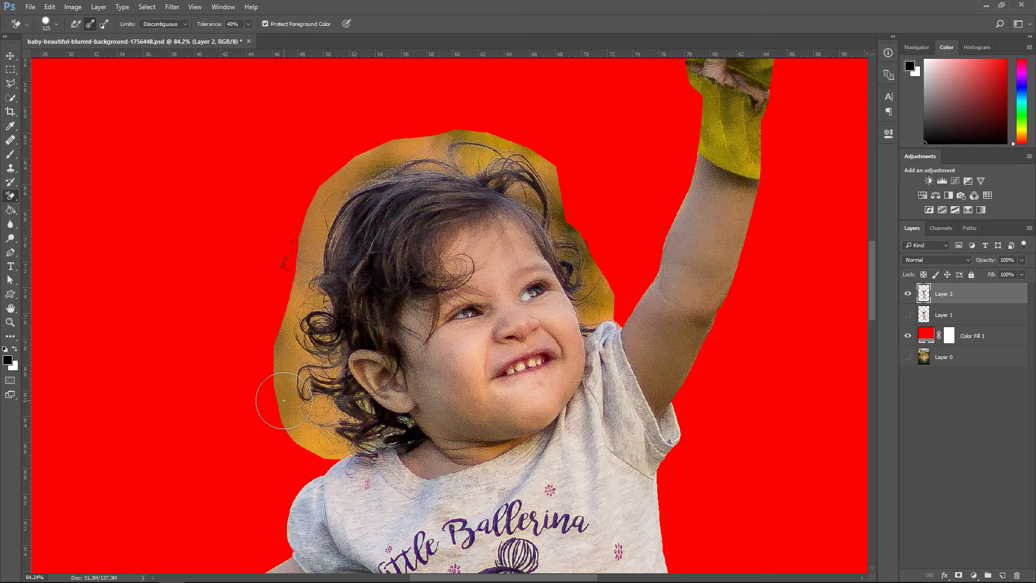
# Erase the orange background around the hair with a 125 px Background Eraser, using black, followed by white, as the protected foreground color
pyautogui.moveTo(285, 391)
pyautogui.mouseDown()
pyautogui.moveTo(316, 430)
pyautogui.moveTo(352, 426)
pyautogui.moveTo(318, 358)
pyautogui.moveTo(272, 335)
pyautogui.moveTo(301, 324)
pyautogui.moveTo(307, 239)
pyautogui.moveTo(322, 209)
pyautogui.moveTo(383, 145)
pyautogui.moveTo(449, 141)
pyautogui.moveTo(519, 160)
pyautogui.moveTo(546, 183)
pyautogui.moveTo(602, 301)
pyautogui.mouseUp()
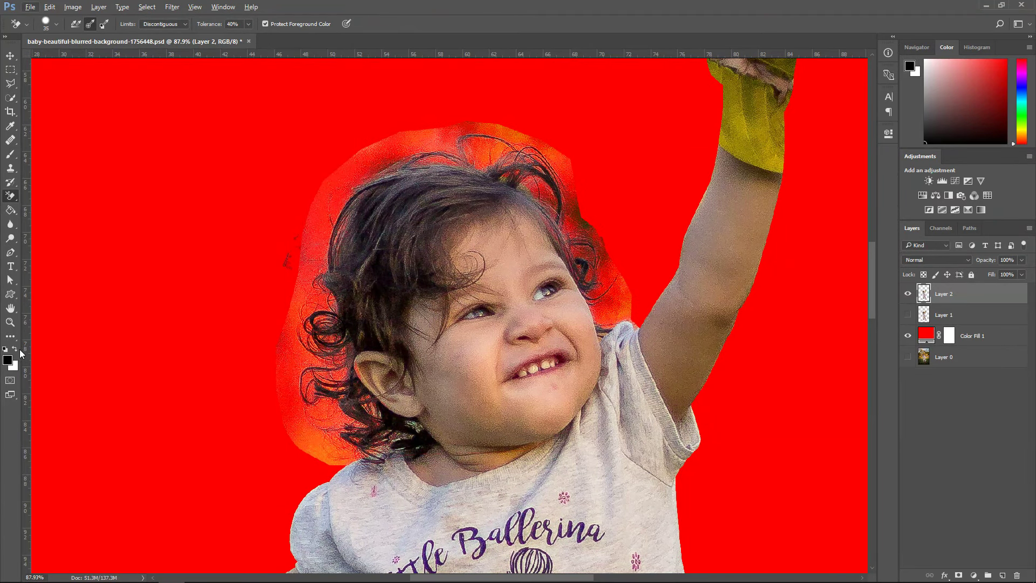
pyautogui.click(15, 349)
pyautogui.press(']')
pyautogui.scroll(1, 287, 248)
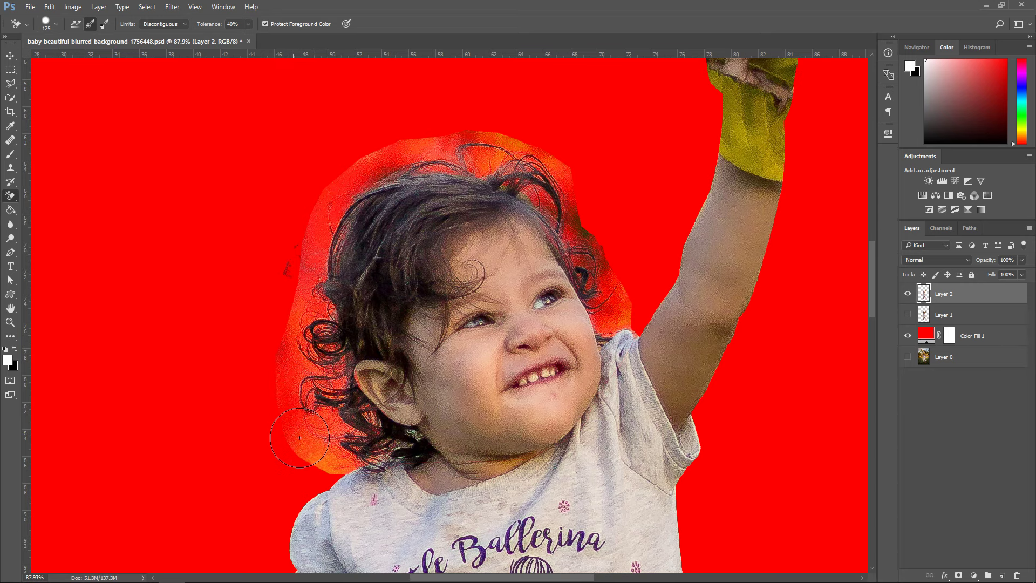
pyautogui.moveTo(291, 431)
pyautogui.mouseDown()
pyautogui.moveTo(297, 438)
pyautogui.moveTo(286, 330)
pyautogui.moveTo(308, 437)
pyautogui.moveTo(318, 451)
pyautogui.moveTo(359, 448)
pyautogui.moveTo(342, 426)
pyautogui.mouseUp()
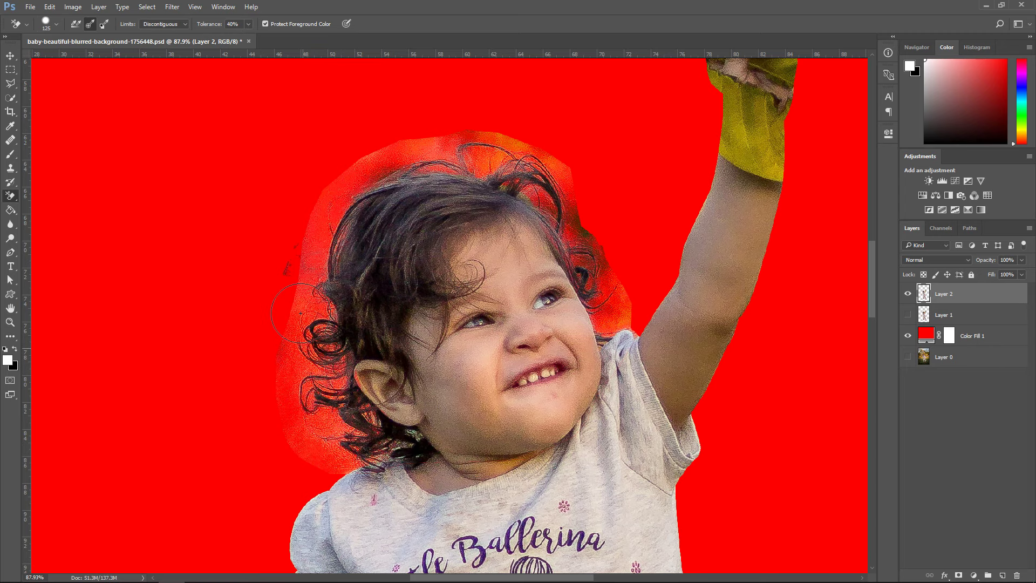
pyautogui.moveTo(334, 178)
pyautogui.mouseDown()
pyautogui.moveTo(454, 141)
pyautogui.moveTo(531, 158)
pyautogui.moveTo(577, 202)
pyautogui.moveTo(622, 306)
pyautogui.mouseUp()
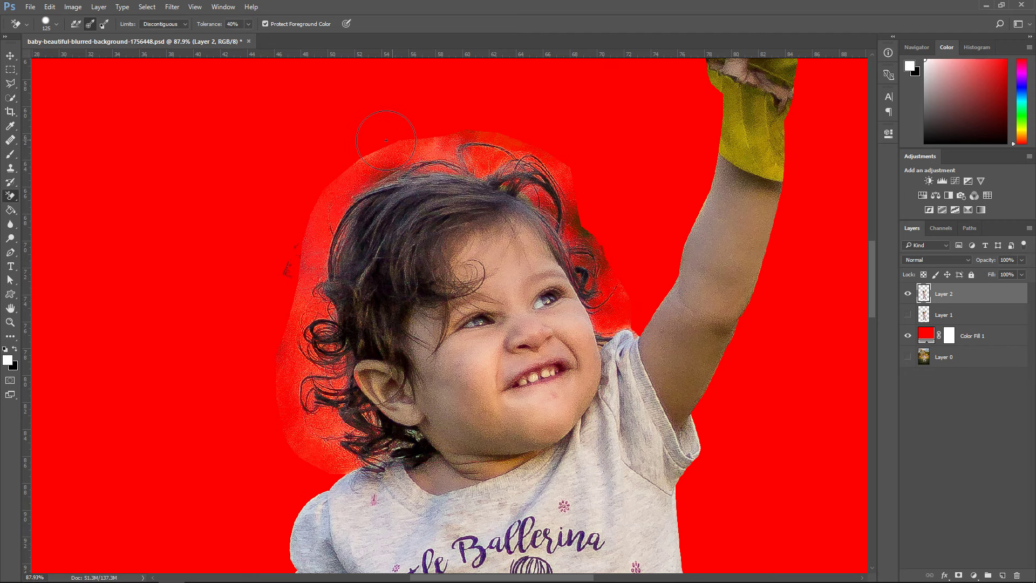
# Restore black as the protected foreground color and go over the remaining background haze around the head again with the Background Eraser
pyautogui.click(15, 352)
pyautogui.moveTo(312, 447)
pyautogui.mouseDown()
pyautogui.moveTo(298, 418)
pyautogui.moveTo(362, 449)
pyautogui.moveTo(298, 354)
pyautogui.moveTo(299, 323)
pyautogui.moveTo(314, 362)
pyautogui.moveTo(300, 282)
pyautogui.moveTo(310, 231)
pyautogui.moveTo(296, 271)
pyautogui.mouseUp()
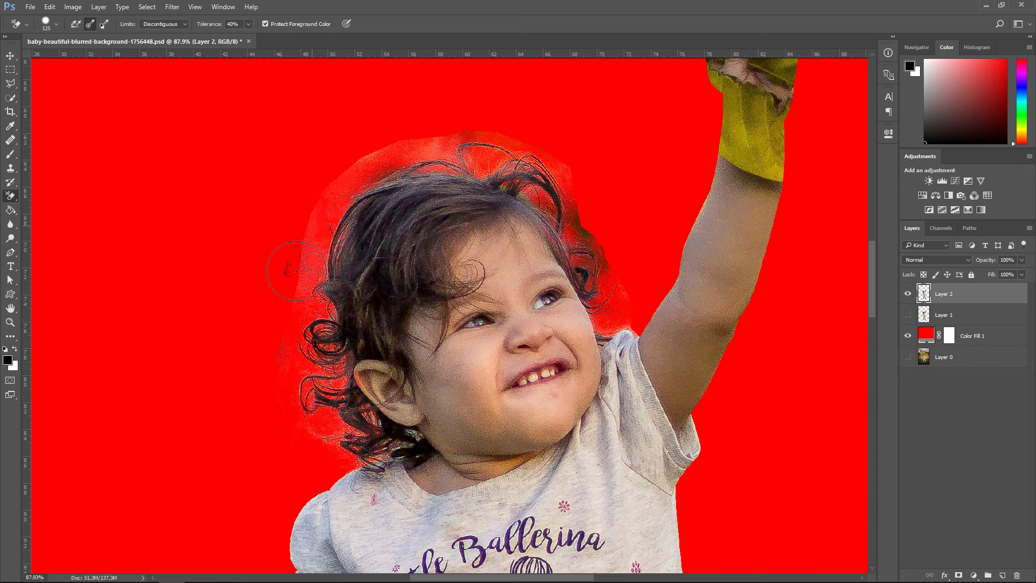
pyautogui.moveTo(315, 206)
pyautogui.mouseDown()
pyautogui.moveTo(337, 175)
pyautogui.moveTo(413, 146)
pyautogui.moveTo(501, 149)
pyautogui.moveTo(550, 175)
pyautogui.mouseUp()
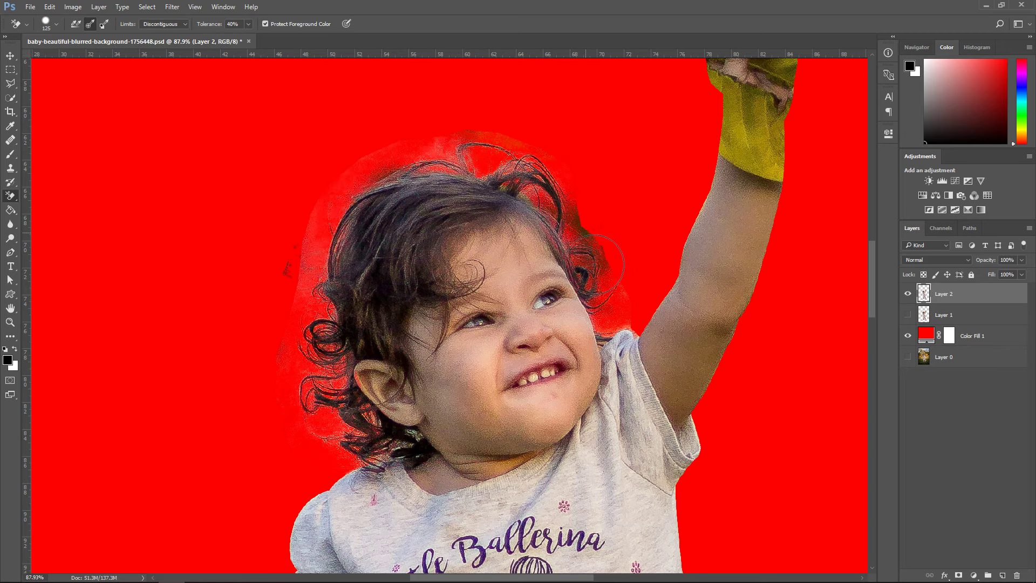
pyautogui.moveTo(595, 264)
pyautogui.mouseDown()
pyautogui.moveTo(612, 327)
pyautogui.moveTo(610, 283)
pyautogui.mouseUp()
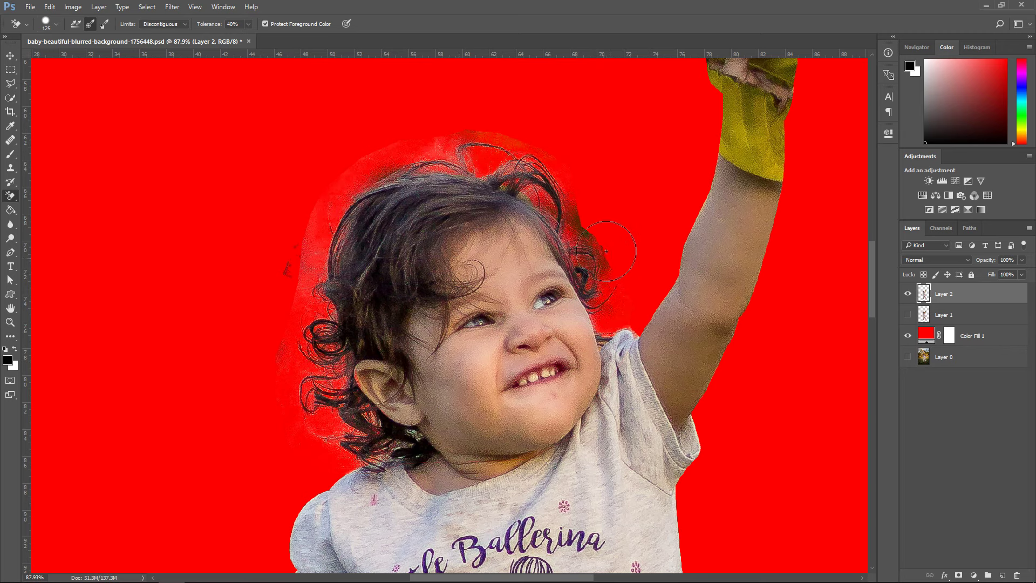
# Make two more Background Eraser passes around the hair outline, protecting white in the first and black in the second
pyautogui.click(14, 351)
pyautogui.moveTo(323, 436)
pyautogui.mouseDown()
pyautogui.moveTo(299, 376)
pyautogui.moveTo(349, 442)
pyautogui.moveTo(323, 415)
pyautogui.moveTo(335, 437)
pyautogui.moveTo(305, 322)
pyautogui.moveTo(308, 261)
pyautogui.moveTo(326, 217)
pyautogui.moveTo(300, 224)
pyautogui.moveTo(285, 290)
pyautogui.moveTo(323, 201)
pyautogui.moveTo(357, 160)
pyautogui.moveTo(379, 147)
pyautogui.moveTo(374, 155)
pyautogui.moveTo(471, 144)
pyautogui.moveTo(526, 159)
pyautogui.moveTo(561, 188)
pyautogui.moveTo(508, 153)
pyautogui.moveTo(587, 229)
pyautogui.mouseUp()
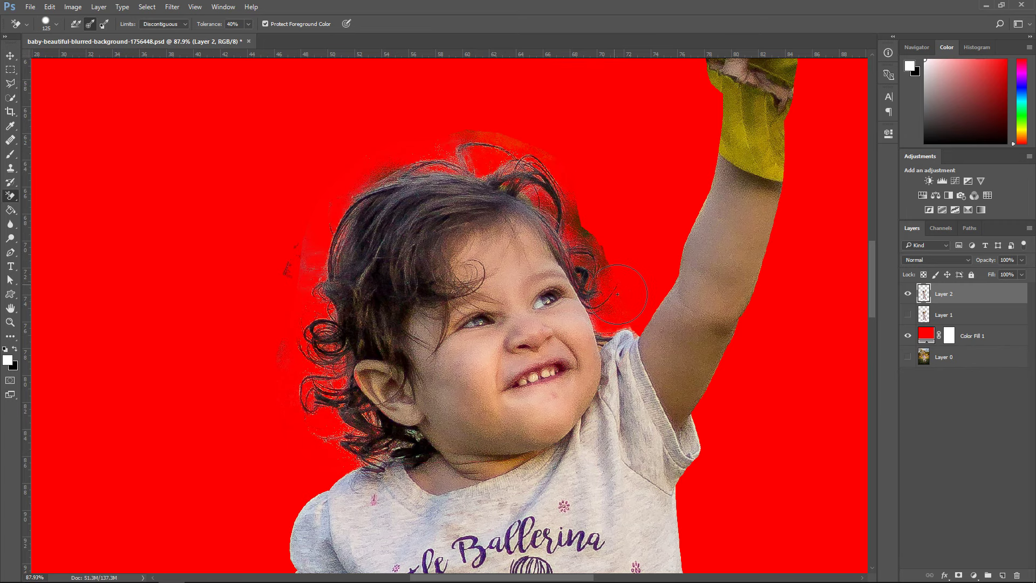
pyautogui.click(14, 349)
pyautogui.moveTo(324, 440)
pyautogui.mouseDown()
pyautogui.moveTo(299, 258)
pyautogui.moveTo(293, 364)
pyautogui.moveTo(326, 423)
pyautogui.moveTo(369, 441)
pyautogui.moveTo(318, 393)
pyautogui.moveTo(289, 323)
pyautogui.moveTo(301, 329)
pyautogui.moveTo(321, 211)
pyautogui.moveTo(342, 179)
pyautogui.moveTo(339, 188)
pyautogui.moveTo(436, 144)
pyautogui.moveTo(473, 143)
pyautogui.moveTo(556, 174)
pyautogui.moveTo(519, 152)
pyautogui.moveTo(574, 200)
pyautogui.moveTo(490, 148)
pyautogui.moveTo(413, 144)
pyautogui.moveTo(464, 149)
pyautogui.moveTo(556, 188)
pyautogui.moveTo(620, 291)
pyautogui.mouseUp()
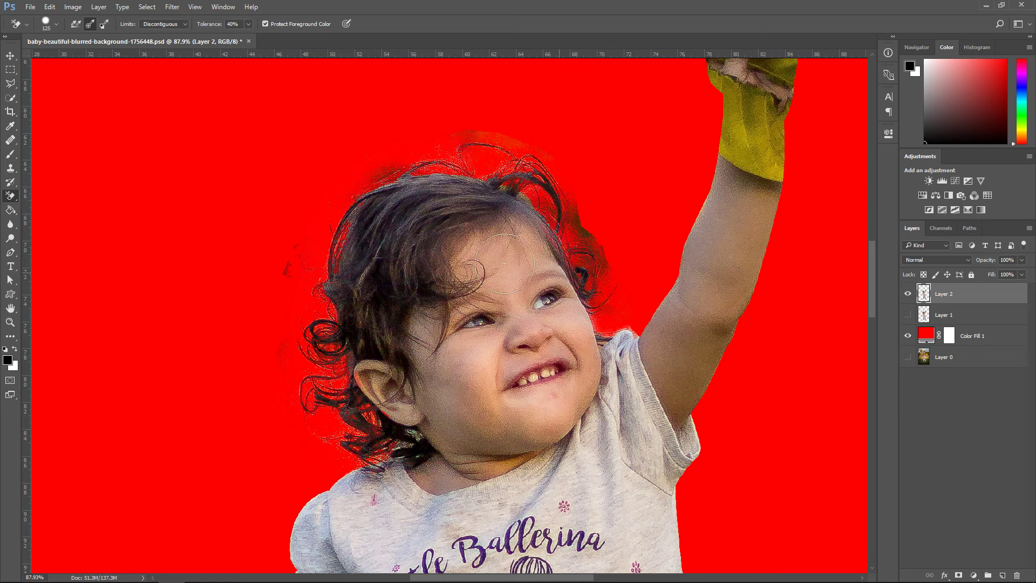
# Reduce the Background Eraser brush, set its tolerance to 80%, and erase the leftover background between the lower curls and the neck
pyautogui.press('[')
pyautogui.press('[')
pyautogui.press('[')
pyautogui.press('[')
pyautogui.moveTo(424, 460)
pyautogui.mouseDown()
pyautogui.moveTo(392, 447)
pyautogui.moveTo(415, 439)
pyautogui.mouseUp()
pyautogui.hotkey('ctrl', 'z')
pyautogui.write('20')
pyautogui.press('Return')
pyautogui.moveTo(415, 441)
pyautogui.mouseDown()
pyautogui.moveTo(404, 445)
pyautogui.moveTo(439, 463)
pyautogui.moveTo(408, 440)
pyautogui.moveTo(446, 495)
pyautogui.mouseUp()
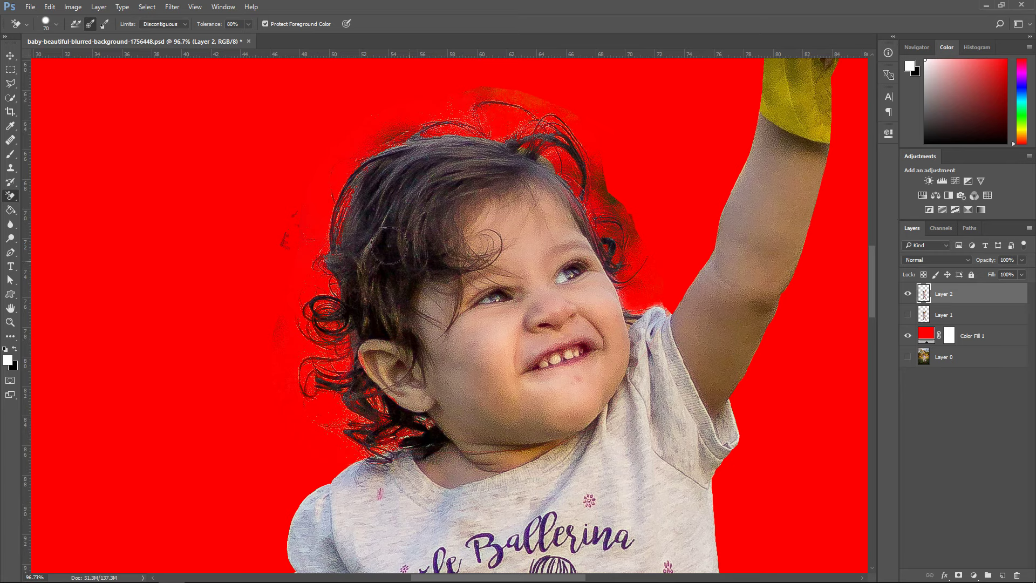
# Switch to the standard Eraser with a hard round brush and remove the dark leftover patch beside the curls facing the raised arm
pyautogui.rightClick(10, 195)
pyautogui.click(56, 196)
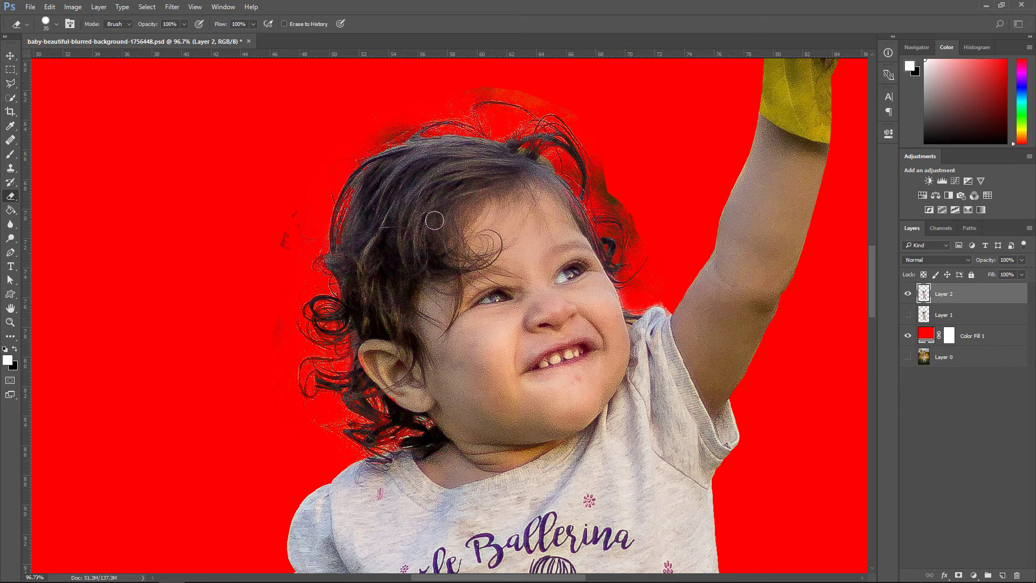
pyautogui.scroll(4, 665, 249)
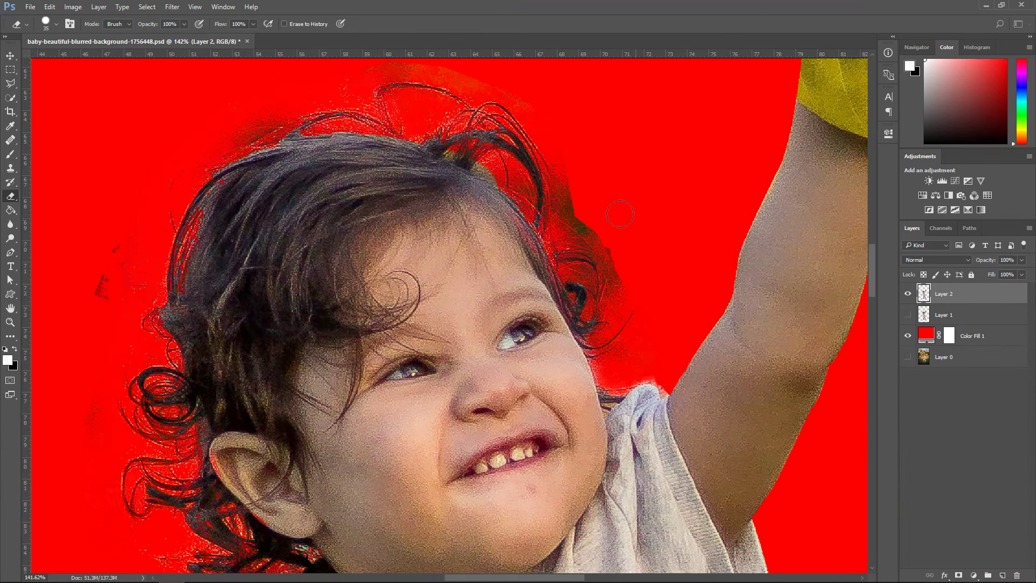
pyautogui.click(56, 24)
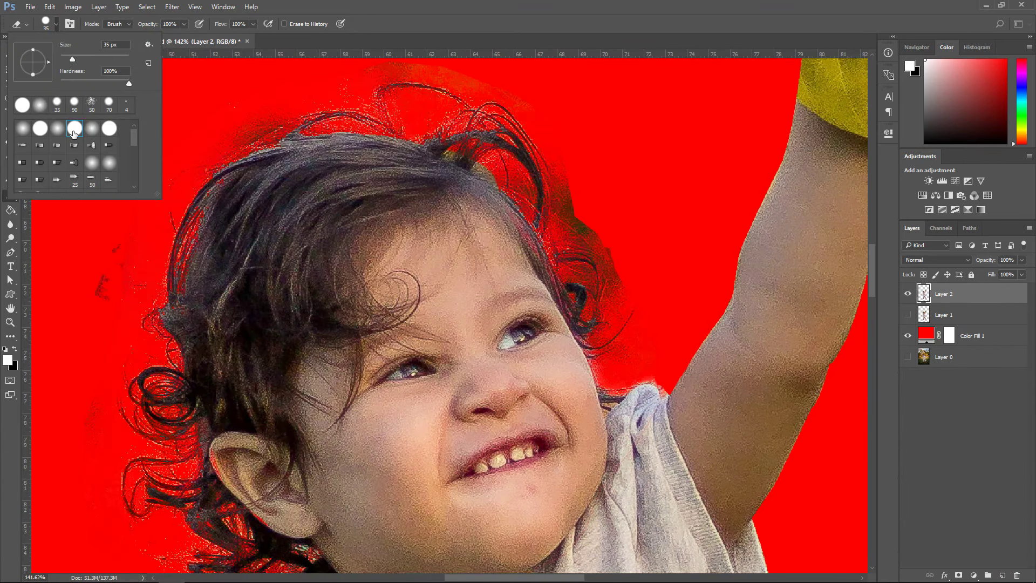
pyautogui.click(74, 133)
pyautogui.moveTo(570, 148)
pyautogui.mouseDown()
pyautogui.moveTo(584, 181)
pyautogui.moveTo(568, 150)
pyautogui.moveTo(573, 195)
pyautogui.moveTo(559, 165)
pyautogui.moveTo(557, 189)
pyautogui.moveTo(606, 239)
pyautogui.moveTo(613, 276)
pyautogui.mouseUp()
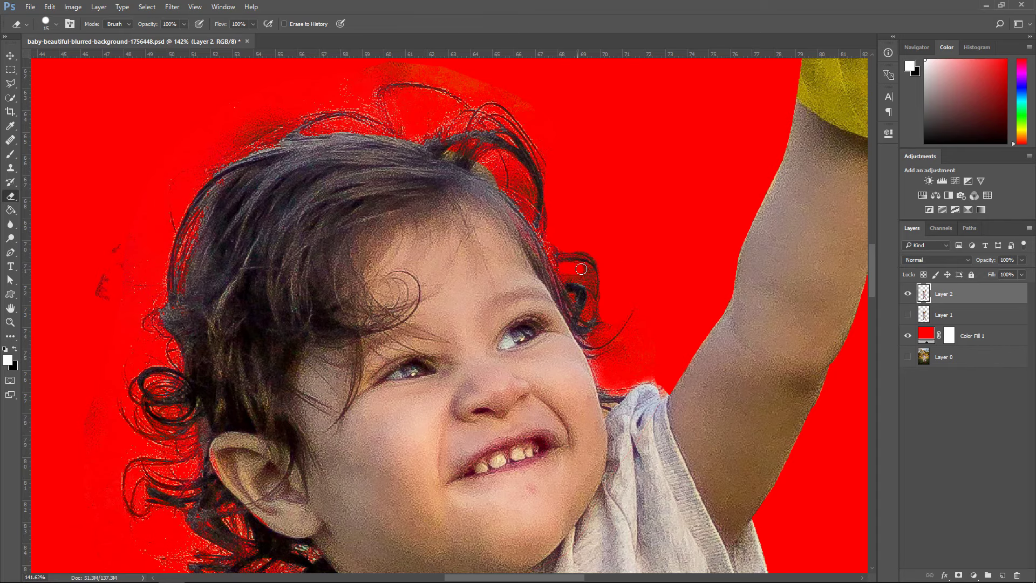
# Shrink the eraser brush and clean the leftover background from inside the small curls beside the face
pyautogui.press('[')
pyautogui.press('[')
pyautogui.press('[')
pyautogui.keyDown('alt'); pyautogui.scroll(5, 584, 271); pyautogui.keyUp('alt')
pyautogui.moveTo(418, 325)
pyautogui.mouseDown()
pyautogui.moveTo(433, 264)
pyautogui.moveTo(431, 404)
pyautogui.moveTo(469, 418)
pyautogui.mouseUp()
# Enlarge the eraser to 25 px and clear the residue between the curls and the raised arm's shoulder
pyautogui.scroll(-2, 475, 410)
pyautogui.press(']')
pyautogui.press(']')
pyautogui.press(']')
pyautogui.moveTo(550, 380)
pyautogui.mouseDown()
pyautogui.moveTo(615, 404)
pyautogui.moveTo(456, 410)
pyautogui.moveTo(447, 372)
pyautogui.mouseUp()
pyautogui.keyDown('alt'); pyautogui.scroll(-10, 447, 373); pyautogui.keyUp('alt')
pyautogui.keyDown('alt'); pyautogui.scroll(6, 369, 123); pyautogui.keyUp('alt')
pyautogui.scroll(-5, 356, 129)
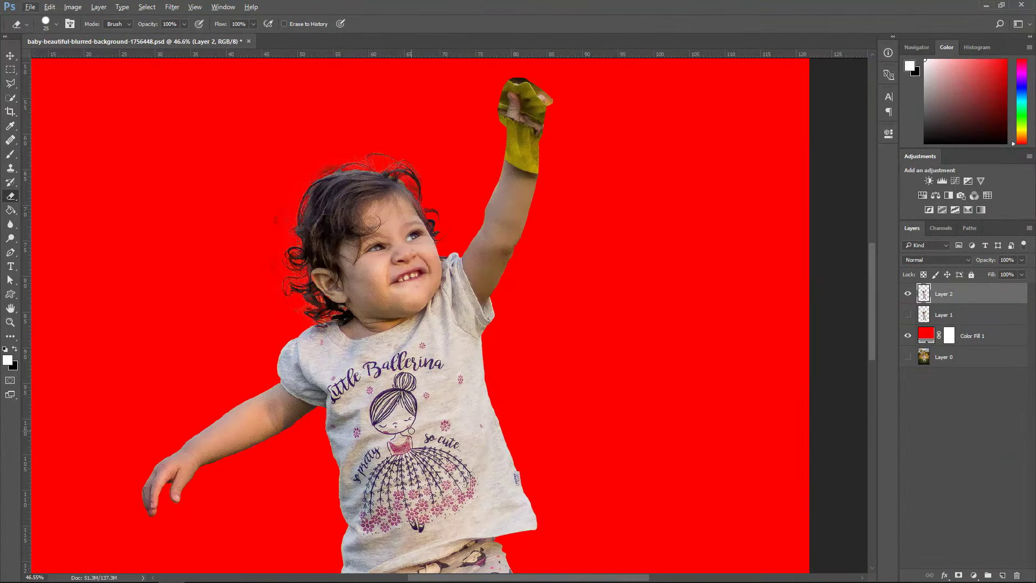
# Erase the leftover background among the hair wisps on top of the head, with black as foreground color and a 25 px eraser
pyautogui.scroll(6, 300, 174)
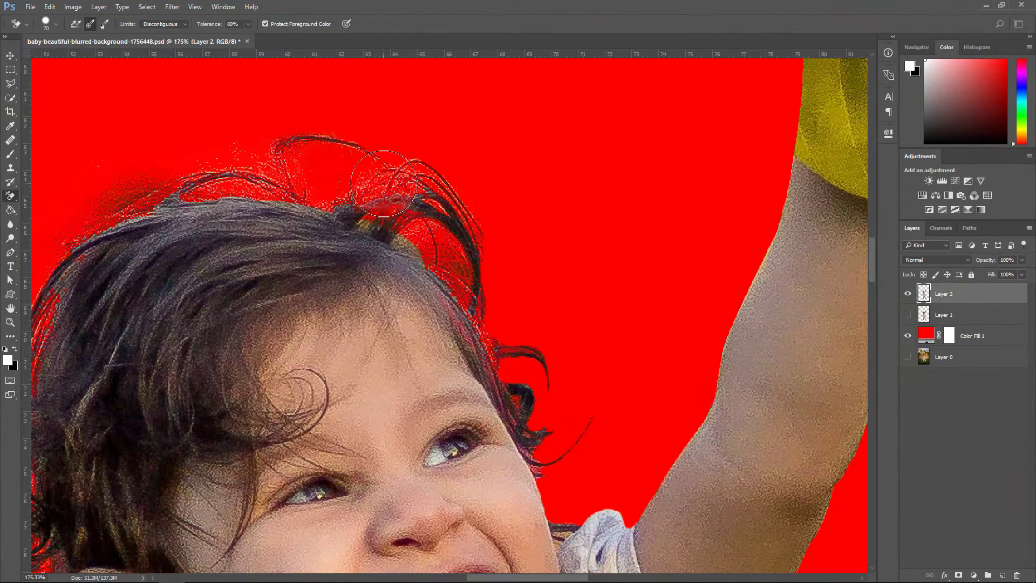
pyautogui.press('x')
pyautogui.click(11, 56)
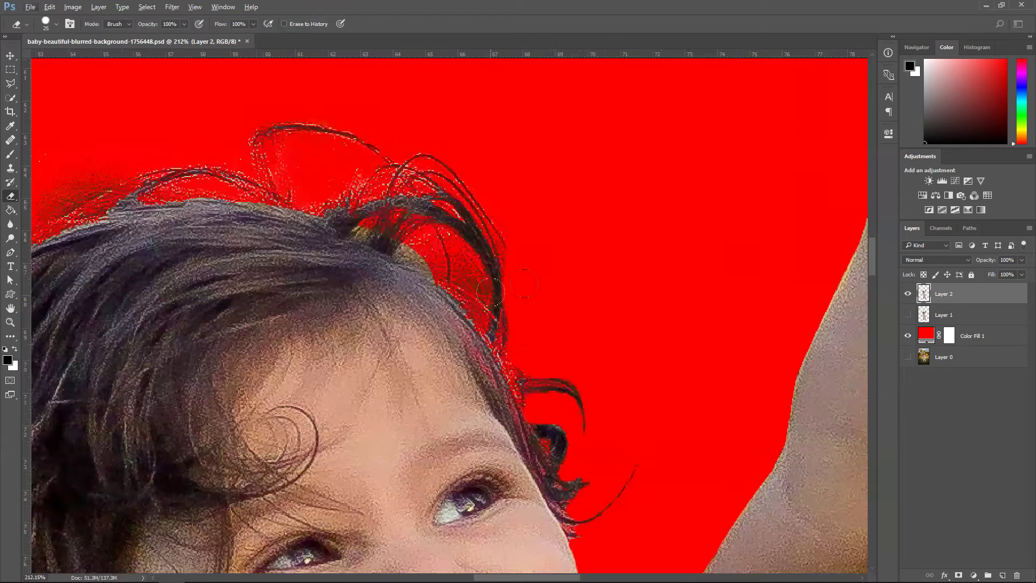
pyautogui.moveTo(469, 245)
pyautogui.mouseDown()
pyautogui.moveTo(459, 261)
pyautogui.moveTo(435, 267)
pyautogui.mouseUp()
pyautogui.scroll(2, 378, 237)
pyautogui.scroll(-10, 327, 242)
pyautogui.press('v')
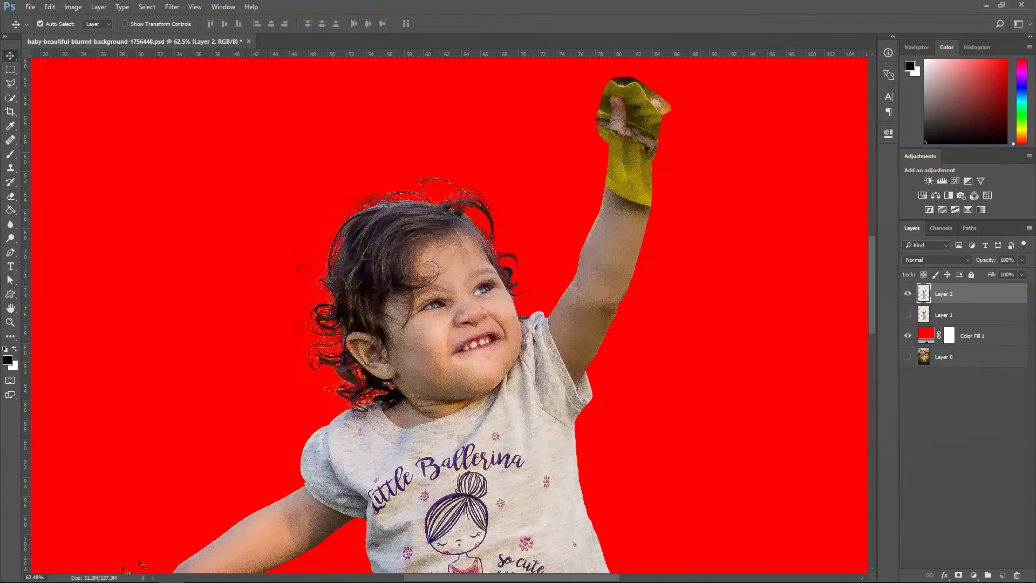
# Erase the stray specks and dark smudges outside the hair above the forehead and beside the ear-side curls
pyautogui.moveTo(324, 243); pyautogui.dragTo(337, 215)
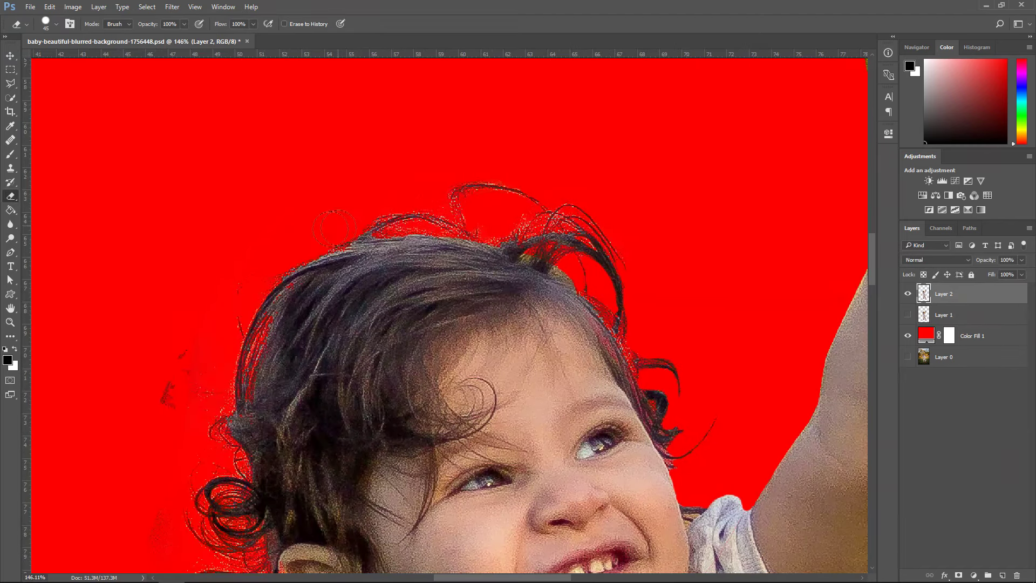
pyautogui.click(168, 394)
pyautogui.scroll(-3, 225, 341)
pyautogui.scroll(-2, 225, 342)
pyautogui.scroll(-1, 224, 341)
pyautogui.press('[')
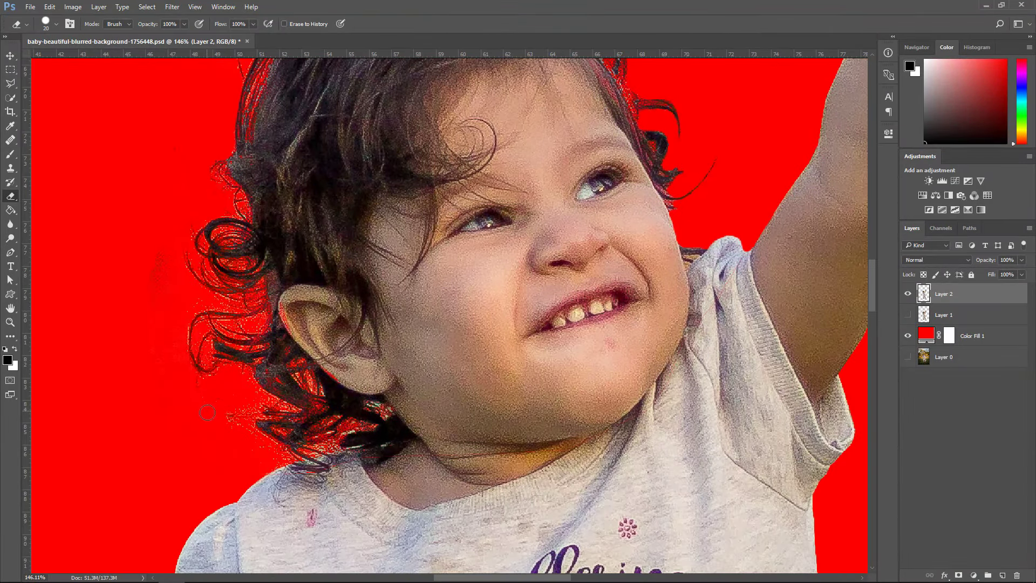
# Choose a soft round 125 px eraser brush and clear the faint haze remaining around the hair
pyautogui.click(47, 28)
pyautogui.scroll(5, 292, 199)
pyautogui.scroll(-5, 696, 201)
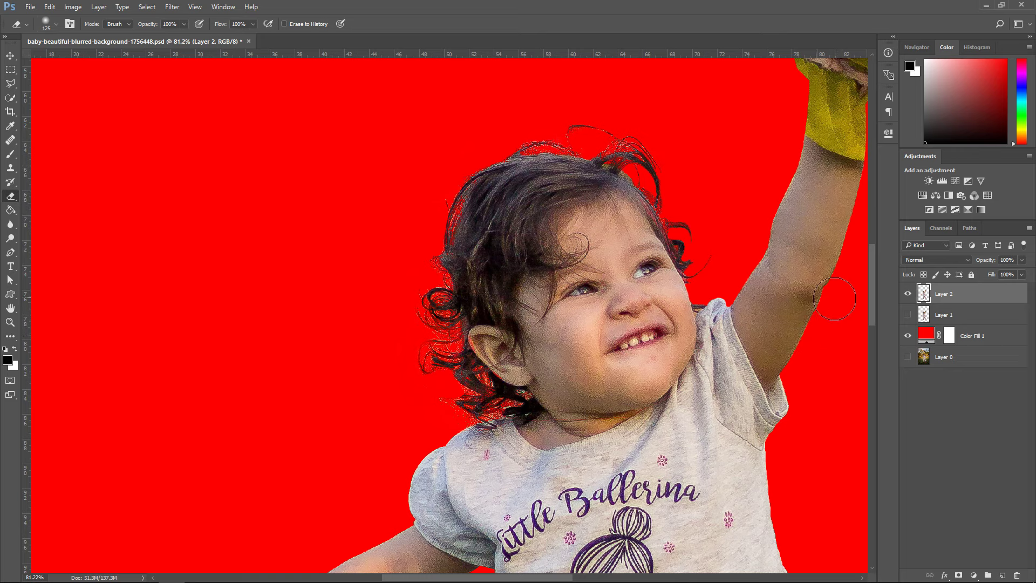
# Load the outline of the cut-out child on Layer 2 as a selection and invert it
pyautogui.keyDown('ctrl'); pyautogui.click(923, 294); pyautogui.keyUp('ctrl')
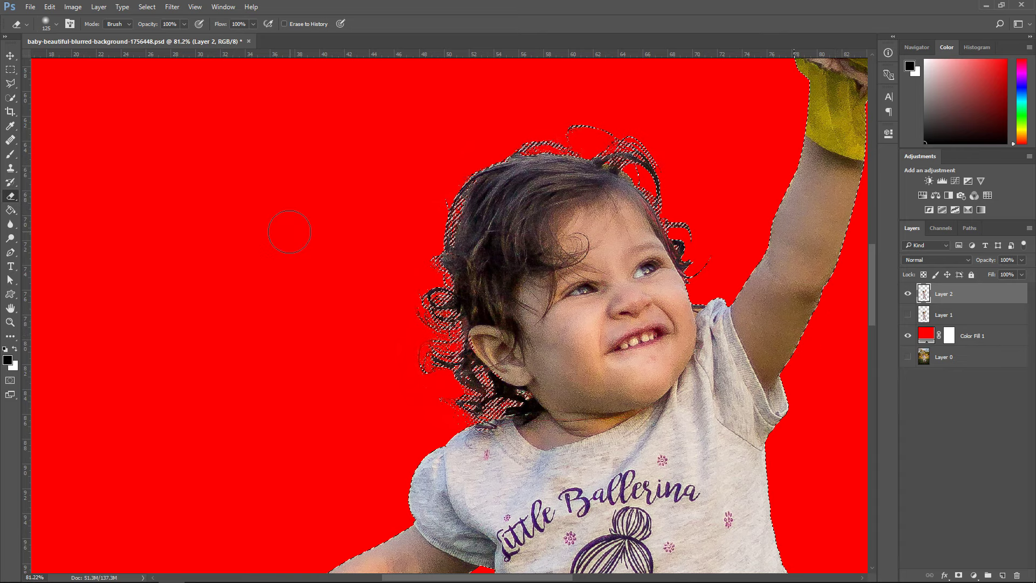
pyautogui.click(147, 7)
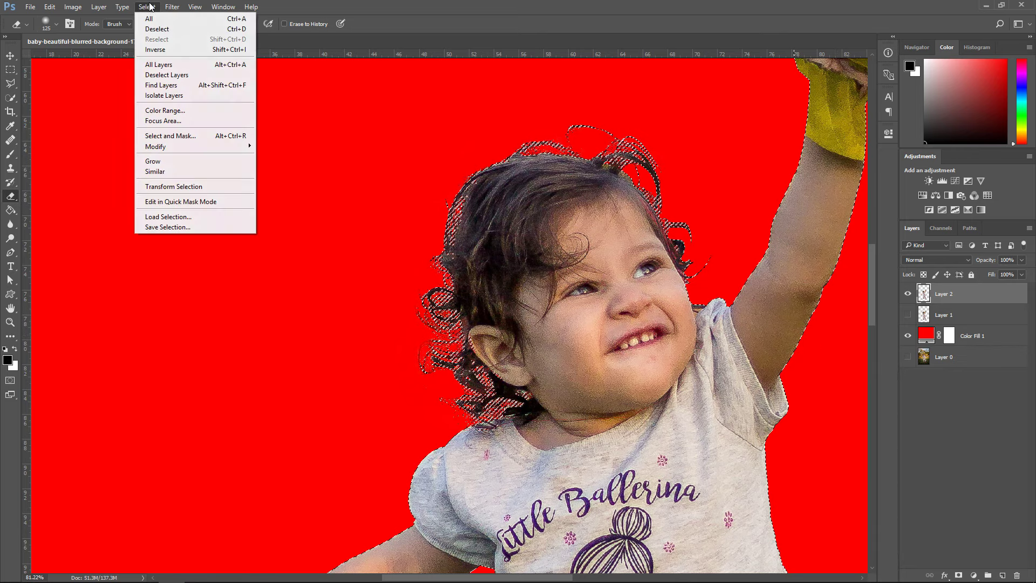
pyautogui.click(157, 28)
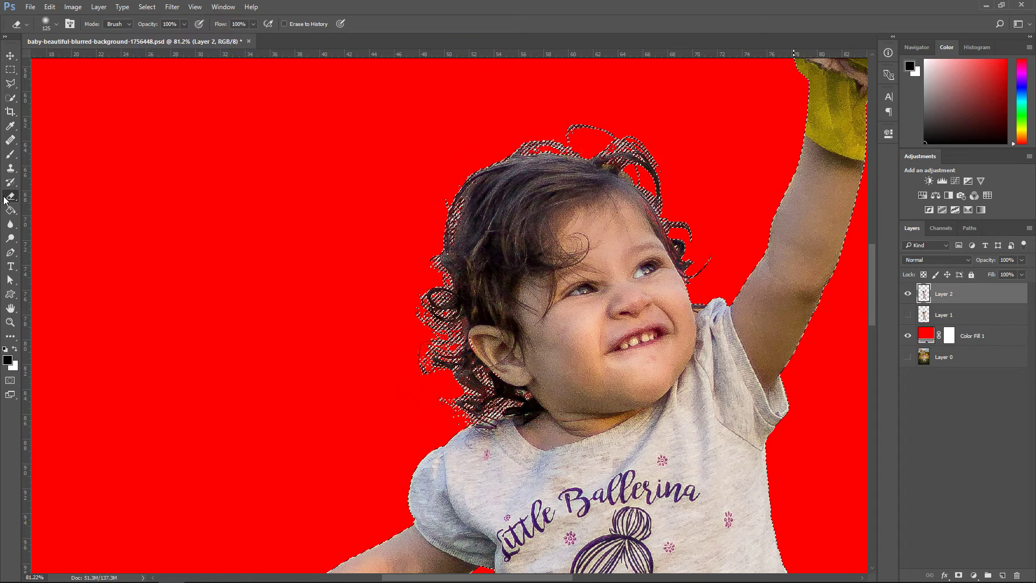
# Erase along the selected hair fringe with a soft 125 px brush at 0% hardness, and deselect
pyautogui.click(56, 24)
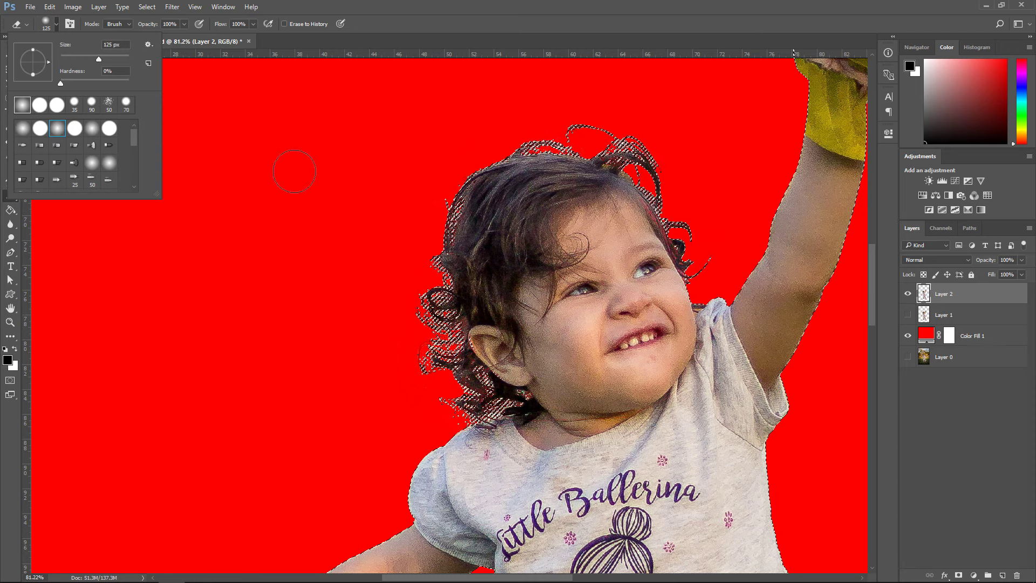
pyautogui.press('Return')
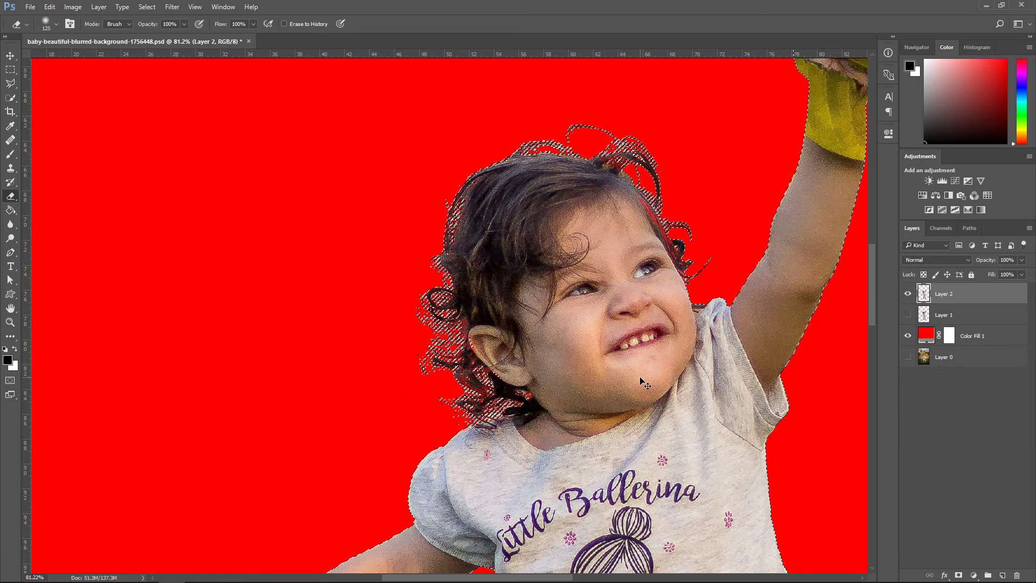
pyautogui.hotkey('ctrl', 'd')
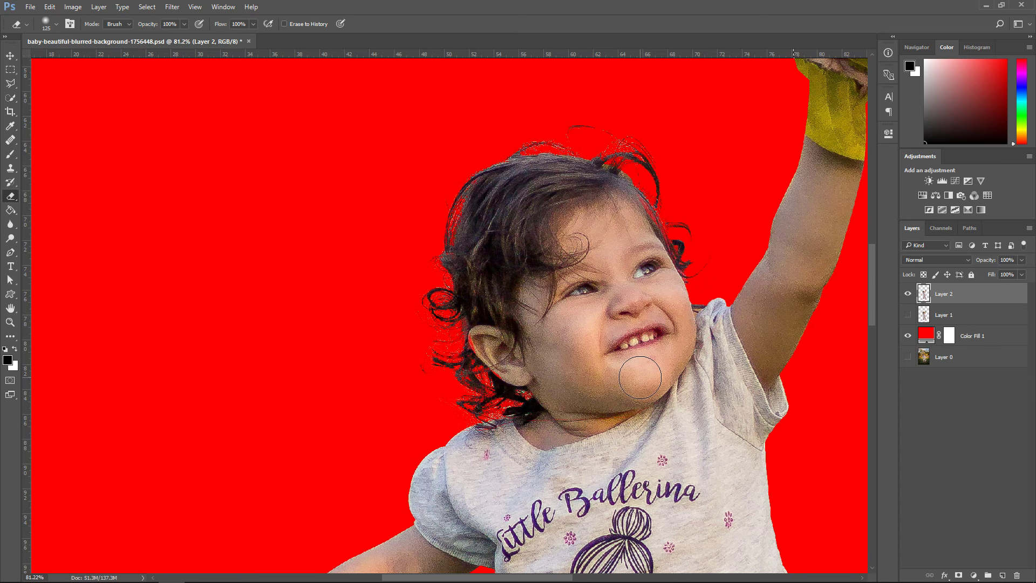
pyautogui.scroll(1, 681, 236)
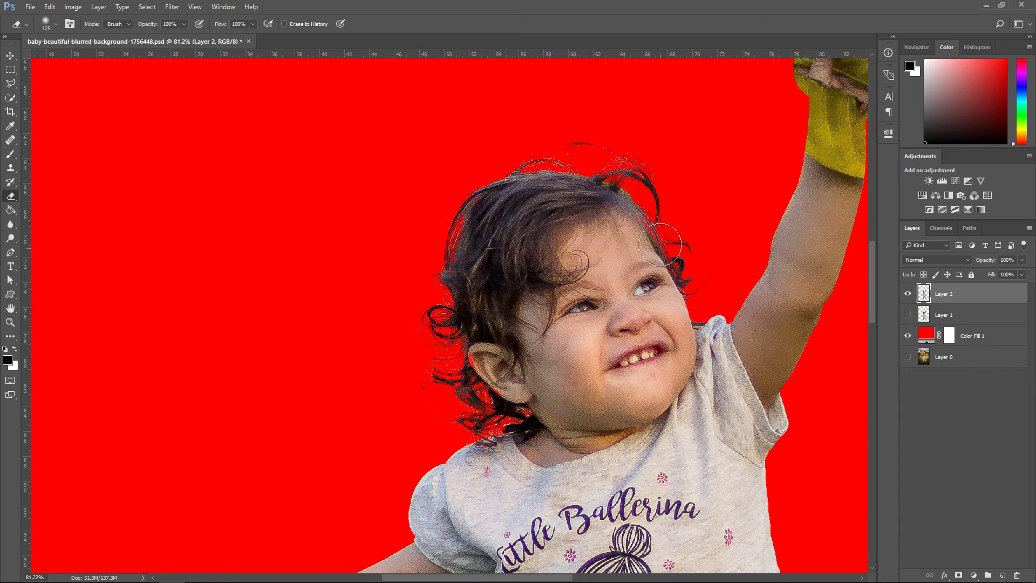
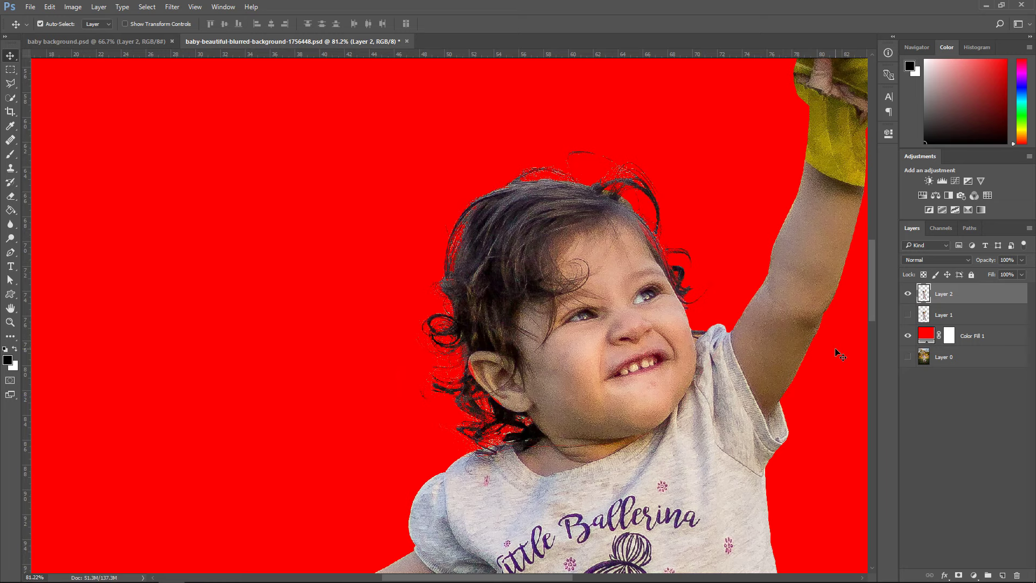
# Move a copy of the cut-out child into the baby background.psd document with the Eiffel Tower scene
pyautogui.scroll(-3, 822, 342)
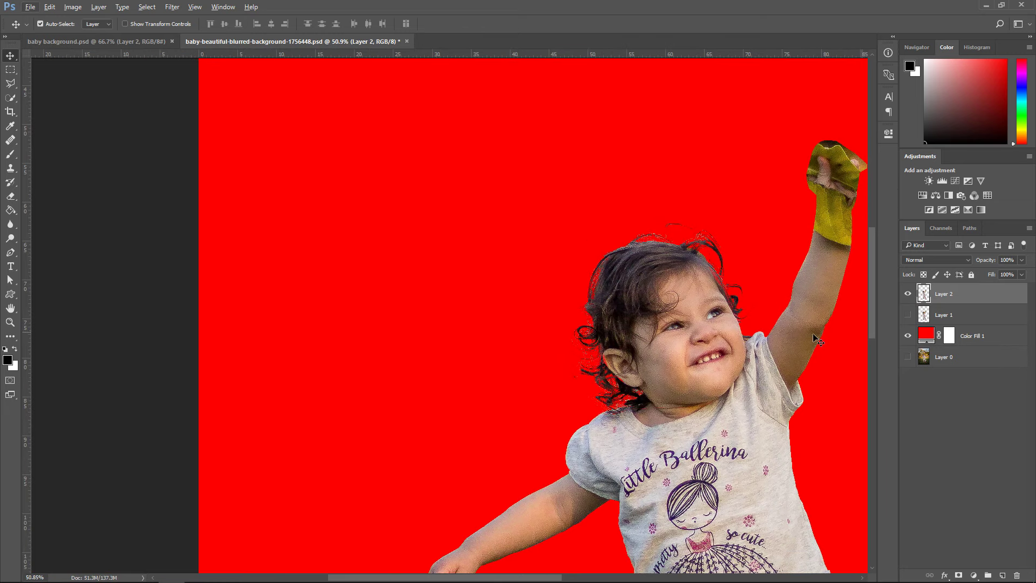
pyautogui.scroll(-3, 531, 195)
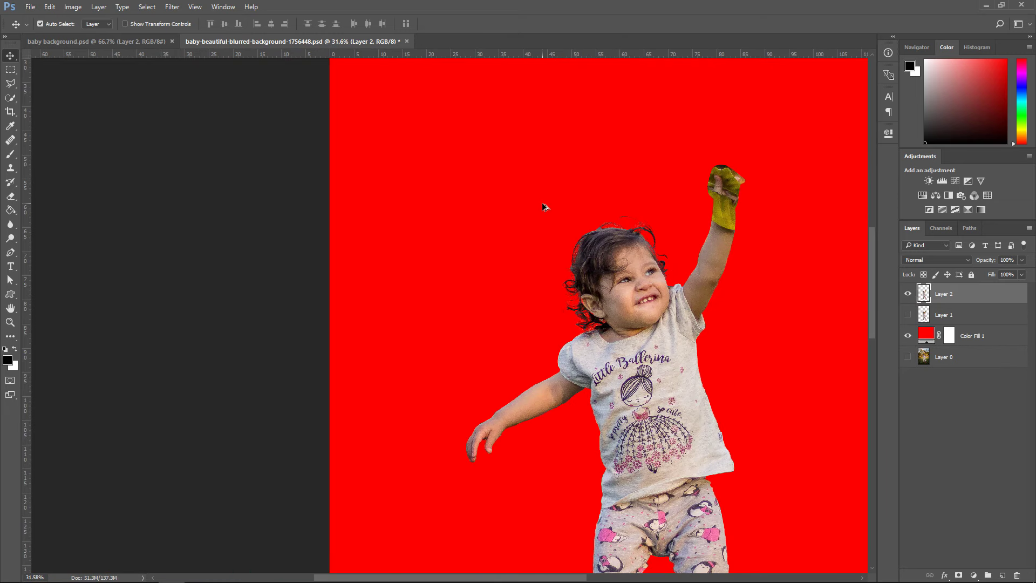
pyautogui.moveTo(663, 337); pyautogui.dragTo(588, 288)
pyautogui.scroll(-2, 586, 276)
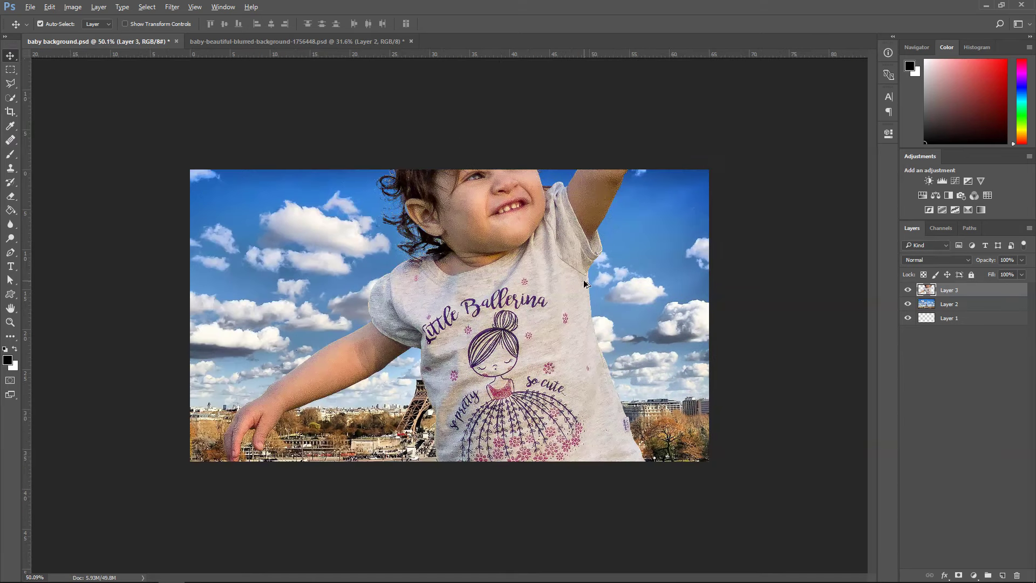
# Scale the child down to about 44% with Free Transform and move her to the right side of the Eiffel Tower
pyautogui.hotkey('ctrl', 't')
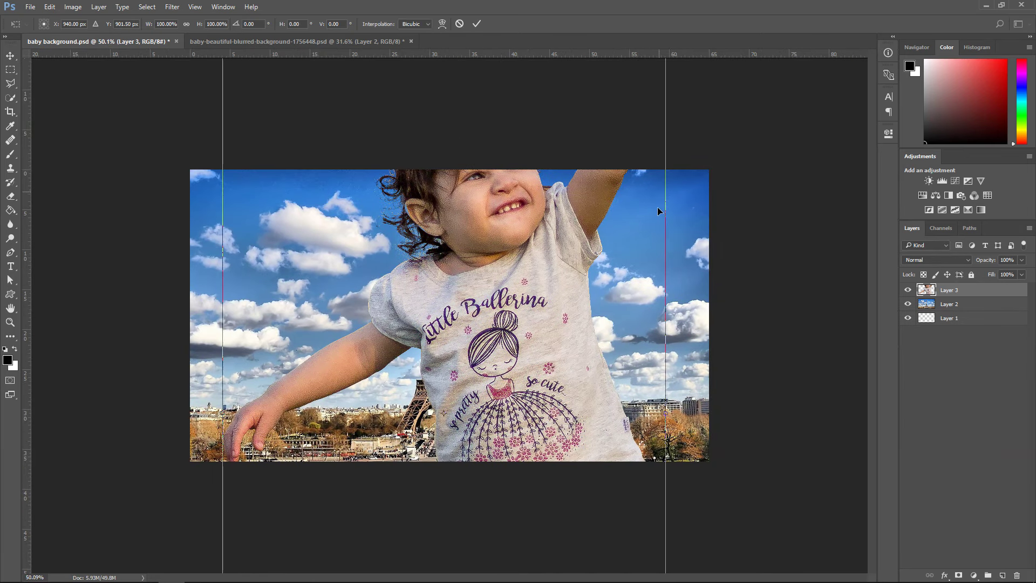
pyautogui.moveTo(622, 172); pyautogui.dragTo(635, 312)
pyautogui.moveTo(678, 136); pyautogui.dragTo(548, 379)
pyautogui.moveTo(495, 423); pyautogui.dragTo(600, 187)
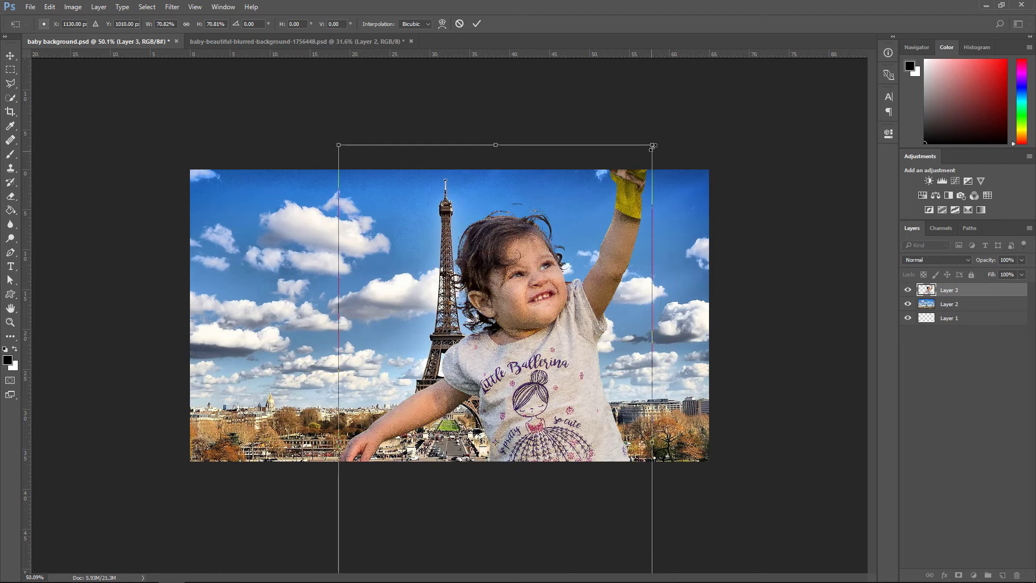
pyautogui.moveTo(651, 148); pyautogui.dragTo(564, 308)
pyautogui.moveTo(510, 365); pyautogui.dragTo(627, 156)
pyautogui.moveTo(647, 102); pyautogui.dragTo(619, 156)
pyautogui.moveTo(578, 264); pyautogui.dragTo(581, 243)
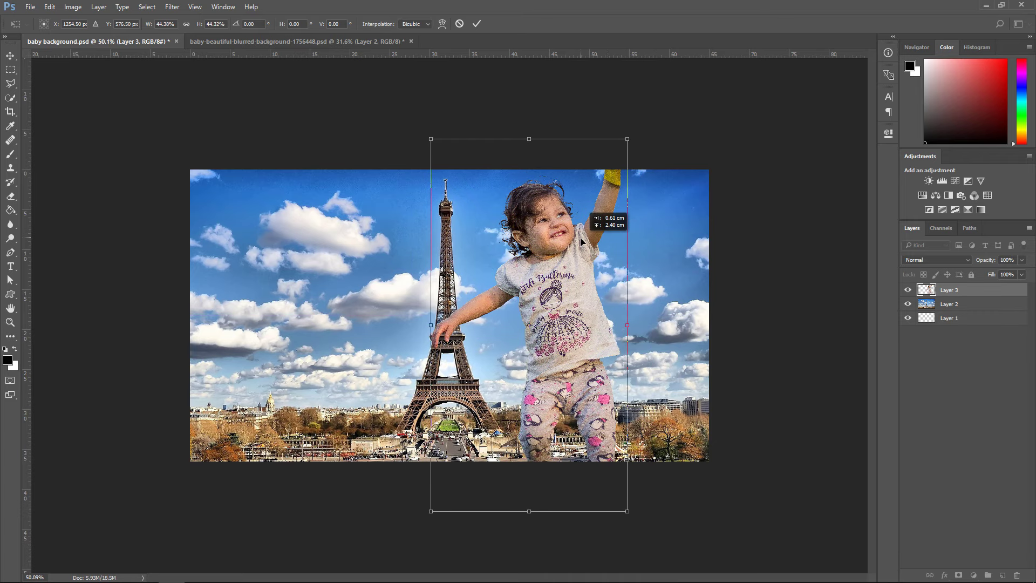
# Shrink the child further to about 33% and position her whole figure inside the canvas, with one hand touching the tower
pyautogui.moveTo(622, 143); pyautogui.dragTo(612, 163)
pyautogui.moveTo(578, 247); pyautogui.dragTo(588, 225)
pyautogui.moveTo(625, 131); pyautogui.dragTo(609, 155)
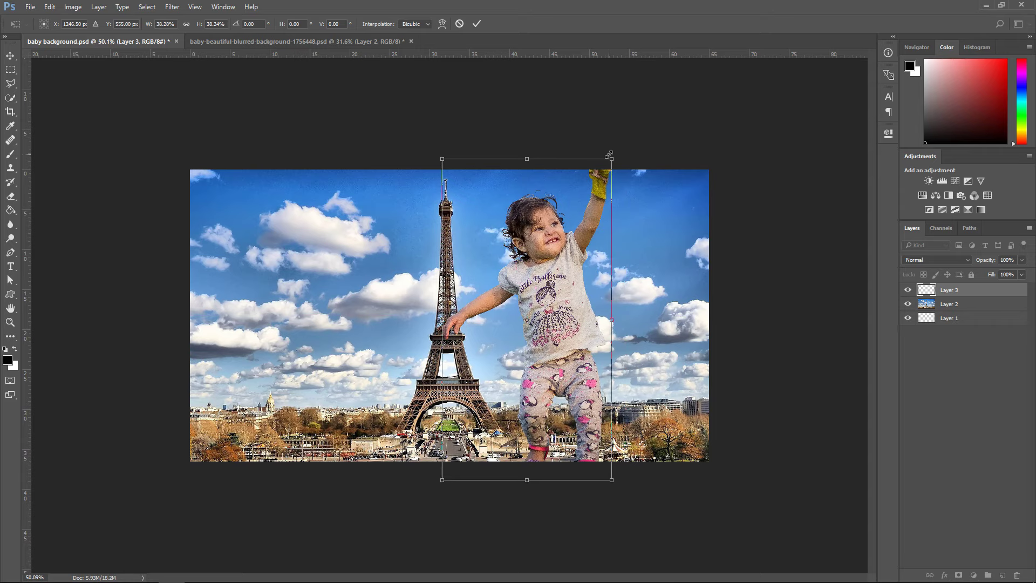
pyautogui.moveTo(587, 250); pyautogui.dragTo(582, 244)
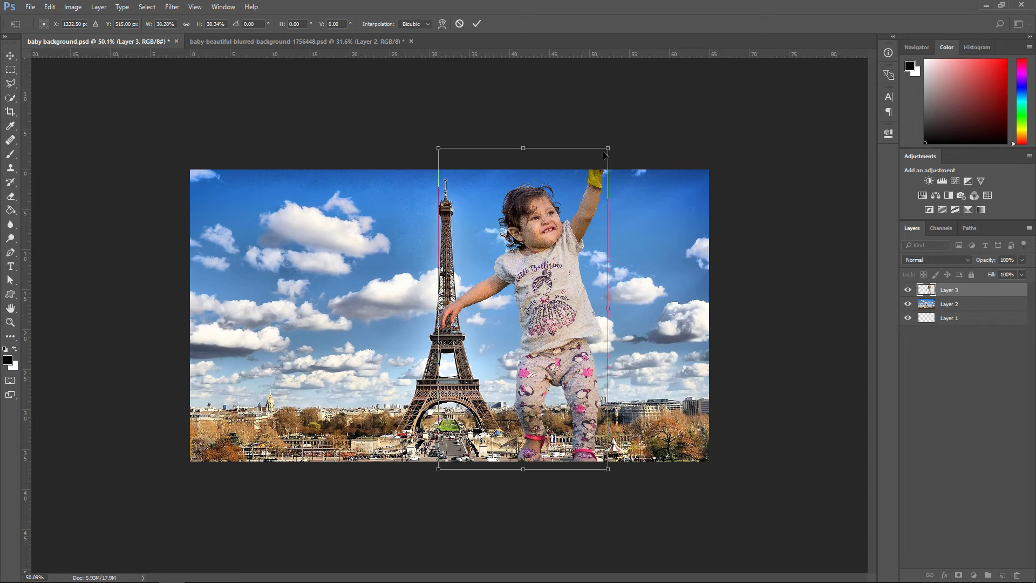
pyautogui.moveTo(605, 155); pyautogui.dragTo(596, 172)
pyautogui.moveTo(574, 237); pyautogui.dragTo(569, 221)
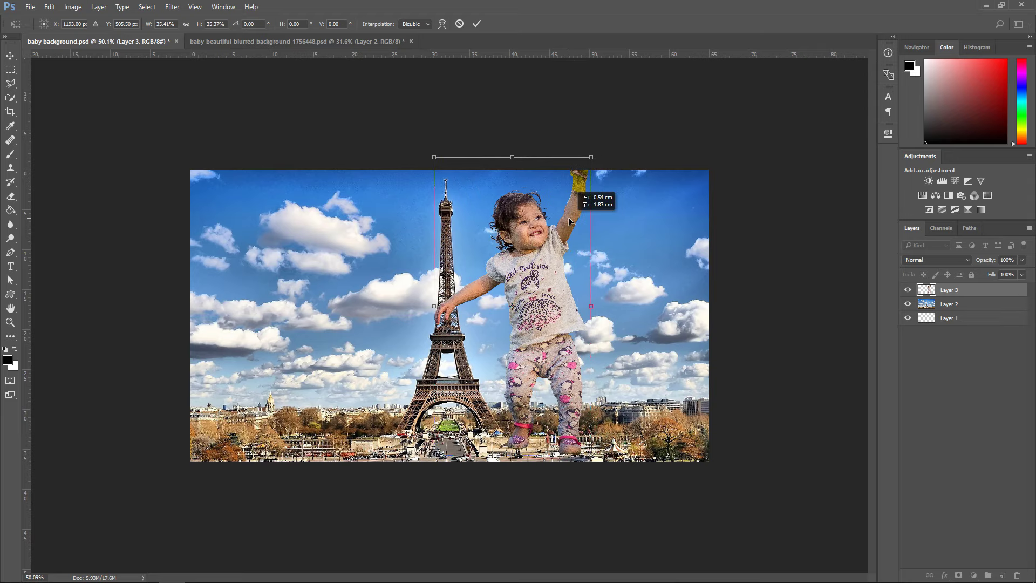
pyautogui.moveTo(550, 305)
pyautogui.mouseDown()
pyautogui.moveTo(554, 294)
pyautogui.moveTo(553, 305)
pyautogui.mouseUp()
pyautogui.moveTo(594, 159); pyautogui.dragTo(588, 157)
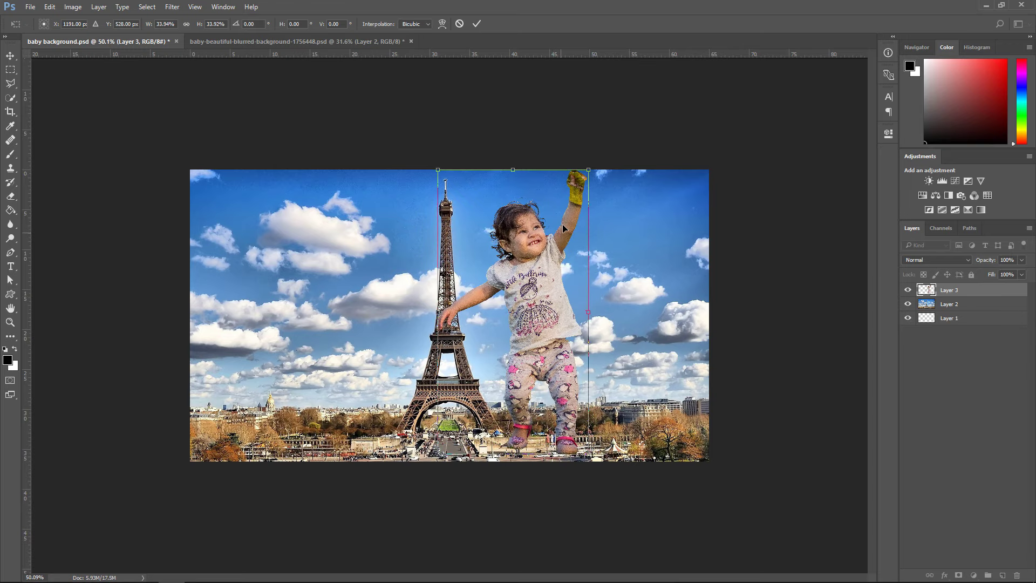
pyautogui.moveTo(562, 224); pyautogui.dragTo(562, 223)
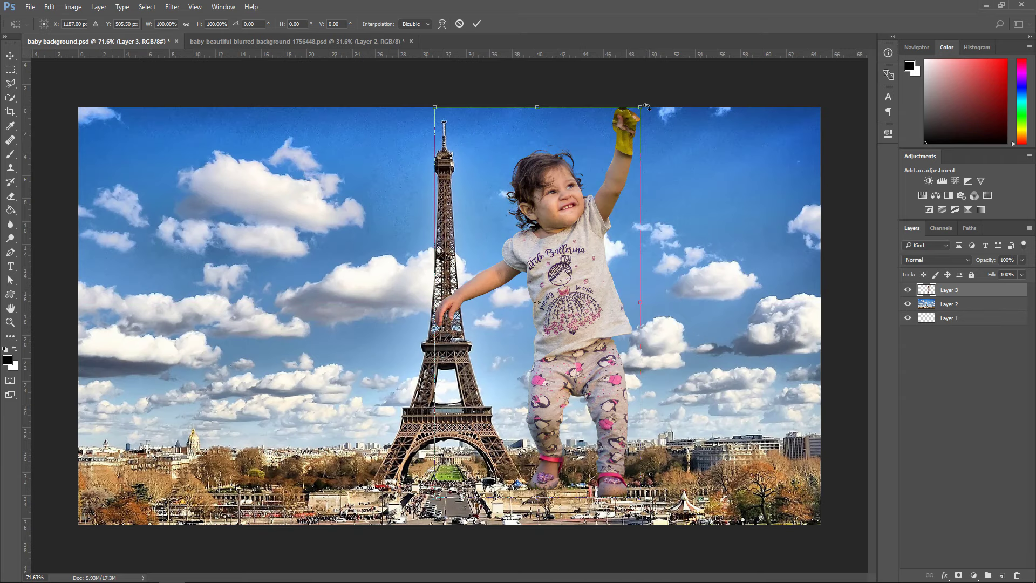
pyautogui.moveTo(640, 108); pyautogui.dragTo(636, 111)
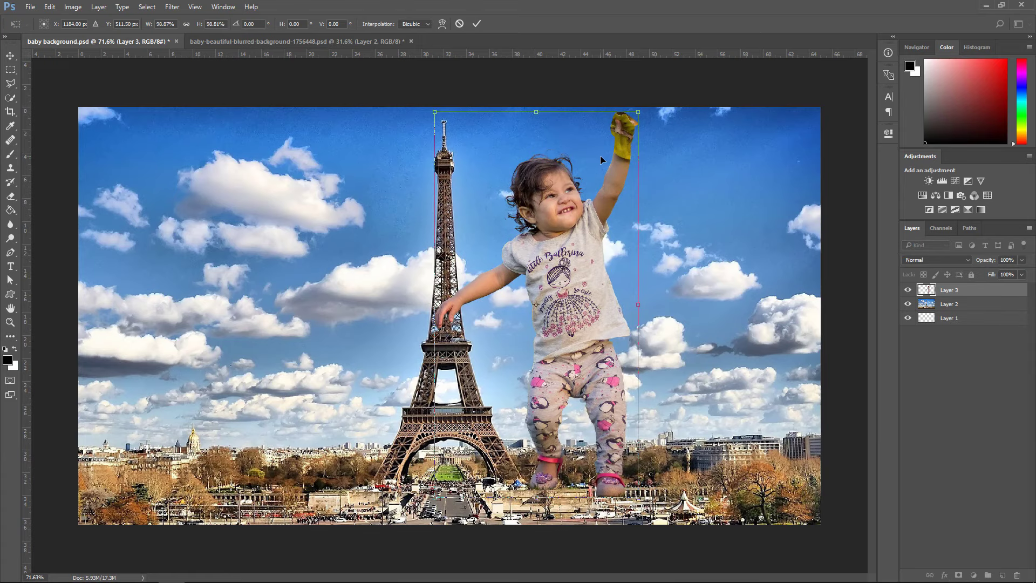
pyautogui.press('Return')
# Erase the yellow background remnants along the top of the child's hair with a 2 px eraser
pyautogui.scroll(5, 542, 164)
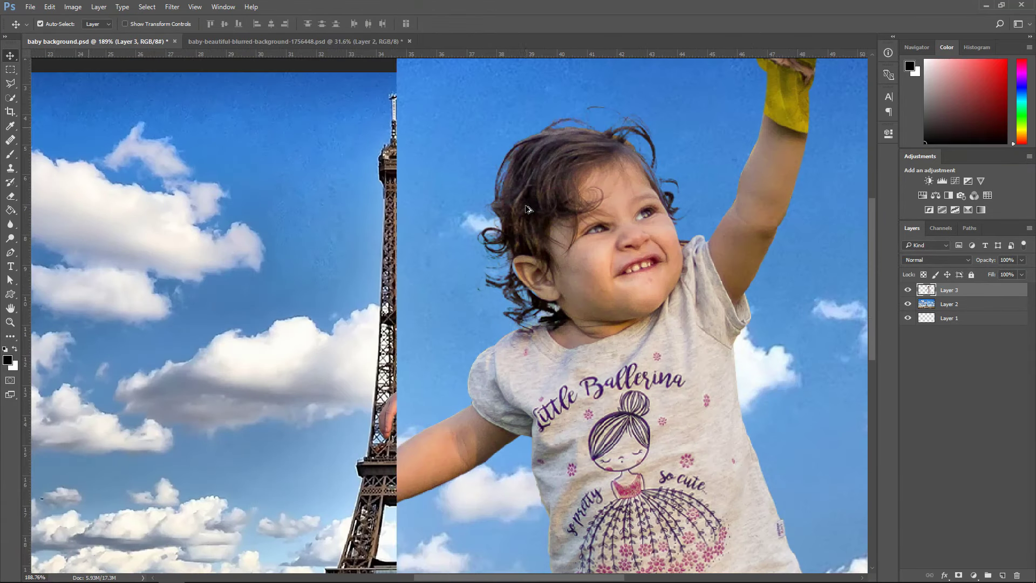
pyautogui.scroll(1, 527, 209)
pyautogui.scroll(7, 505, 231)
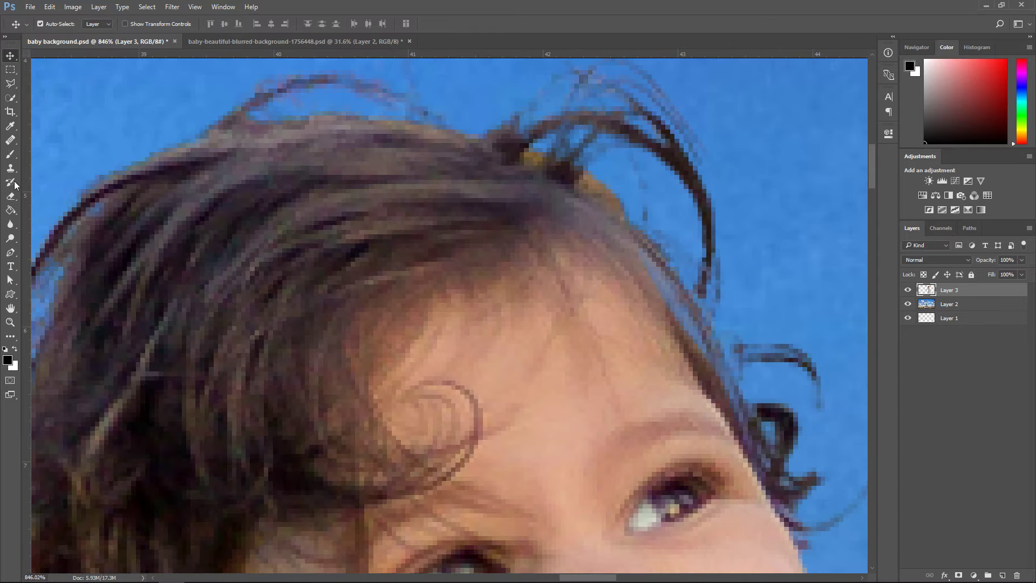
pyautogui.click(10, 197)
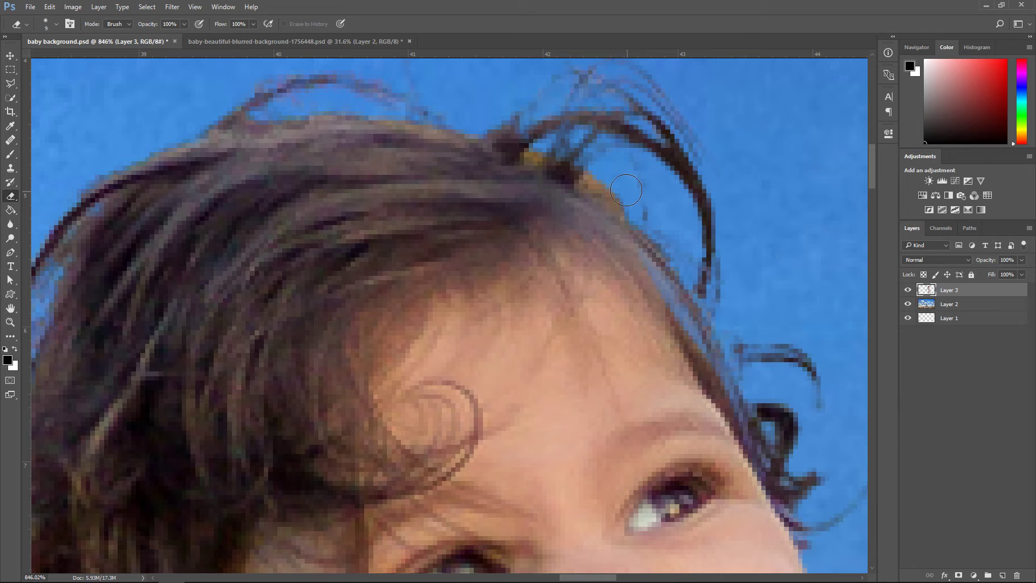
pyautogui.click(46, 24)
pyautogui.doubleClick(43, 129)
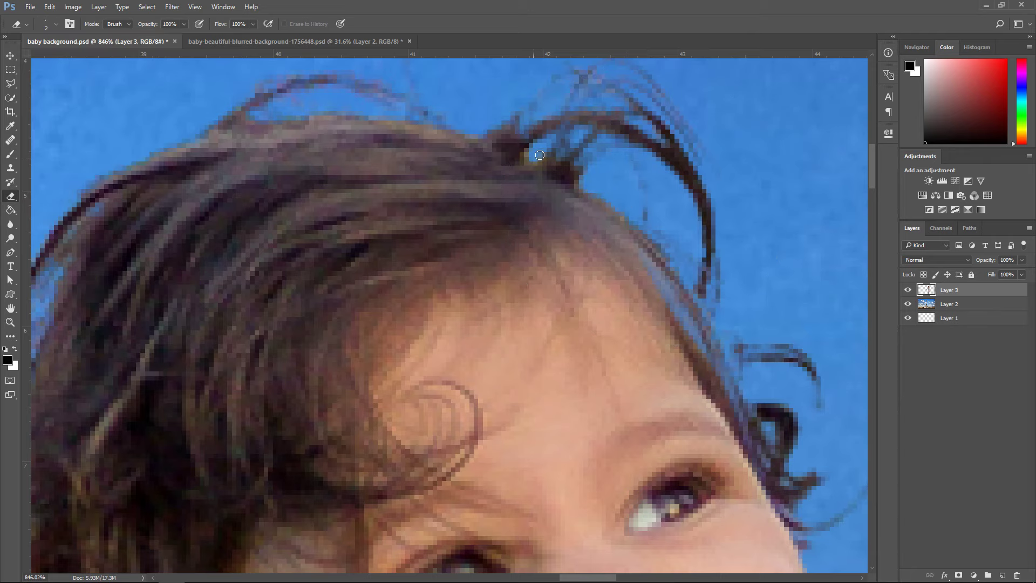
# Erase the leftover old background between the curls below the child's ear
pyautogui.scroll(-6, 671, 195)
pyautogui.scroll(6, 362, 448)
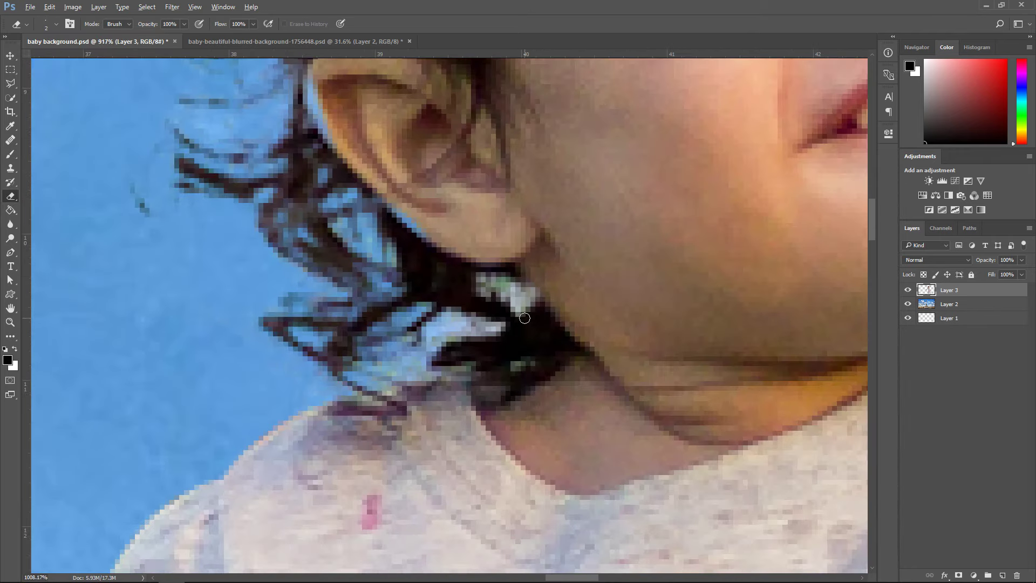
pyautogui.scroll(-1, 526, 299)
pyautogui.moveTo(479, 278)
pyautogui.mouseDown()
pyautogui.moveTo(526, 300)
pyautogui.moveTo(379, 363)
pyautogui.mouseUp()
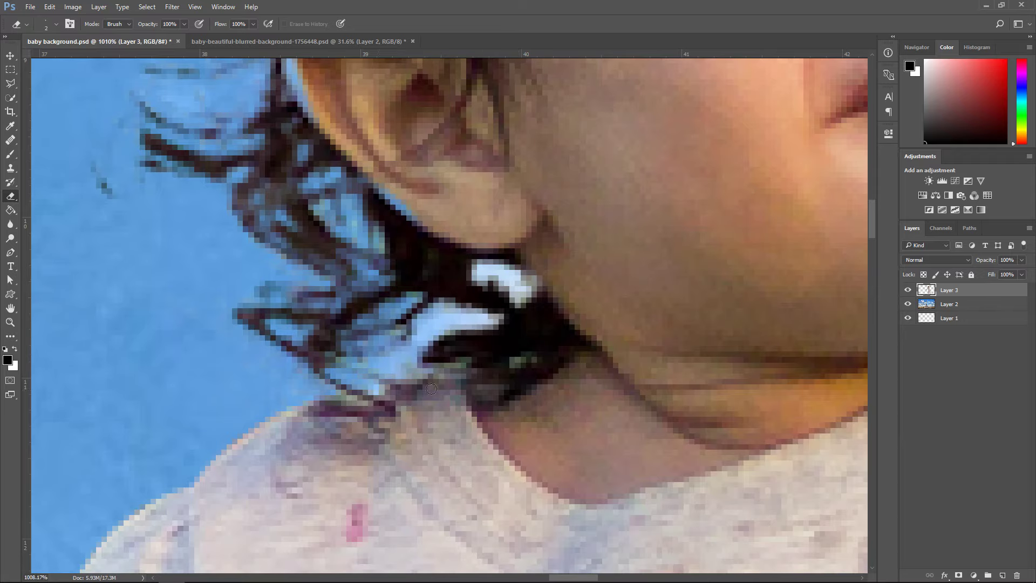
# Choose the Clone Stamp tool and load the child's outline on Layer 3 as a selection
pyautogui.scroll(-5, 431, 388)
pyautogui.scroll(6, 431, 388)
pyautogui.rightClick(10, 168)
pyautogui.click(30, 169)
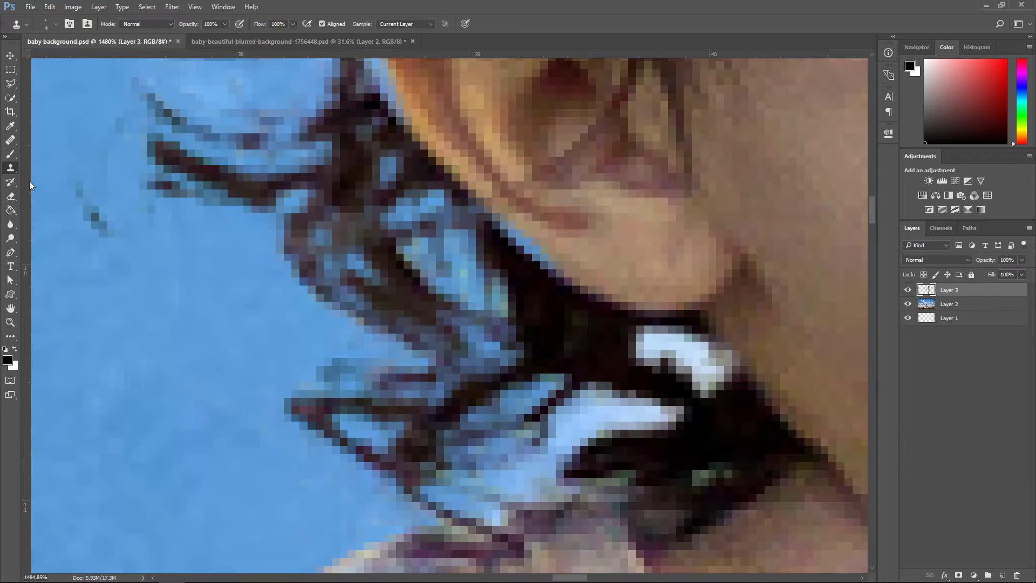
pyautogui.scroll(-5, 547, 312)
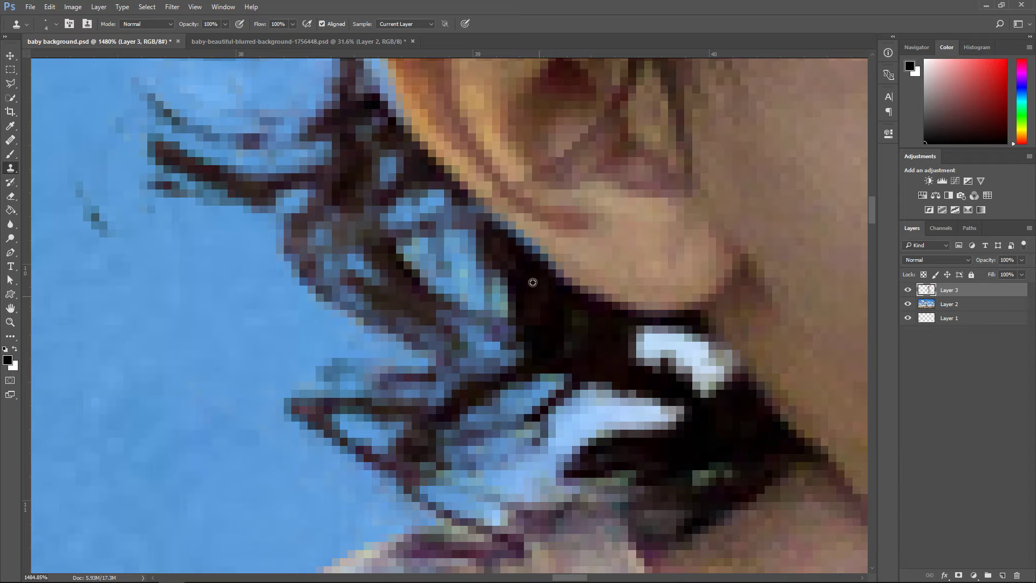
pyautogui.scroll(5, 527, 261)
pyautogui.scroll(-3, 546, 294)
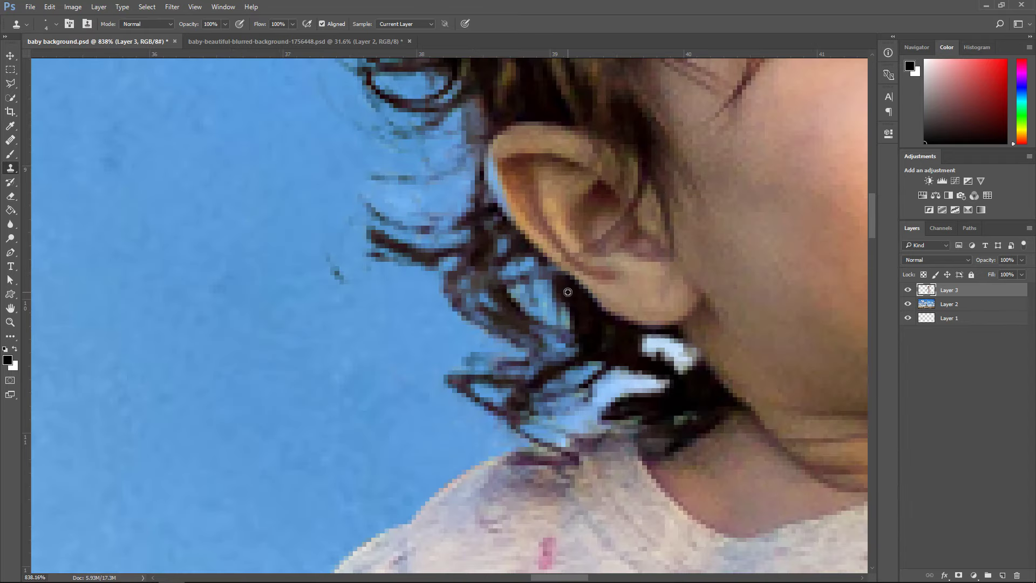
pyautogui.scroll(-4, 568, 292)
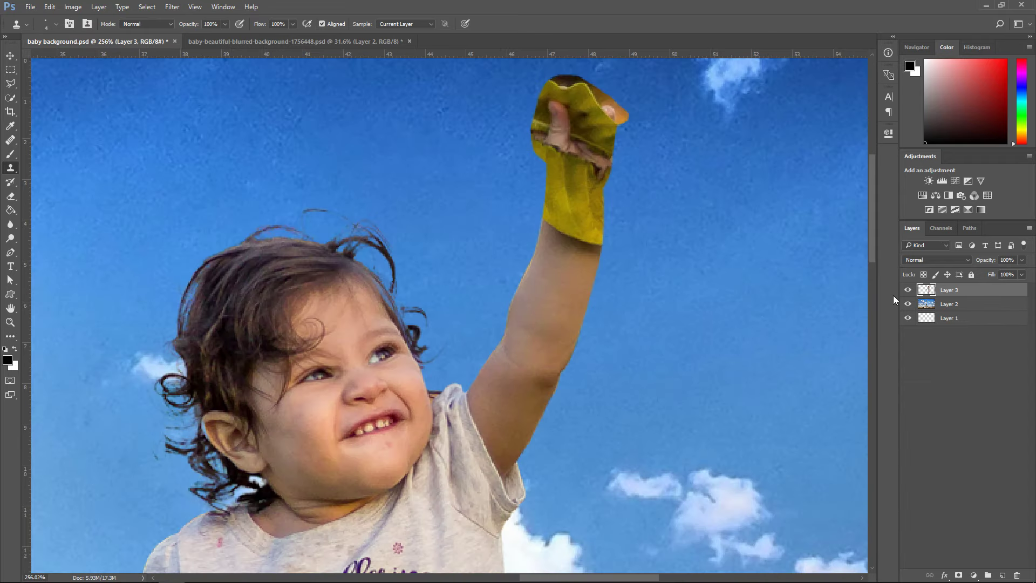
pyautogui.keyDown('ctrl'); pyautogui.click(928, 292); pyautogui.keyUp('ctrl')
pyautogui.scroll(2, 609, 234)
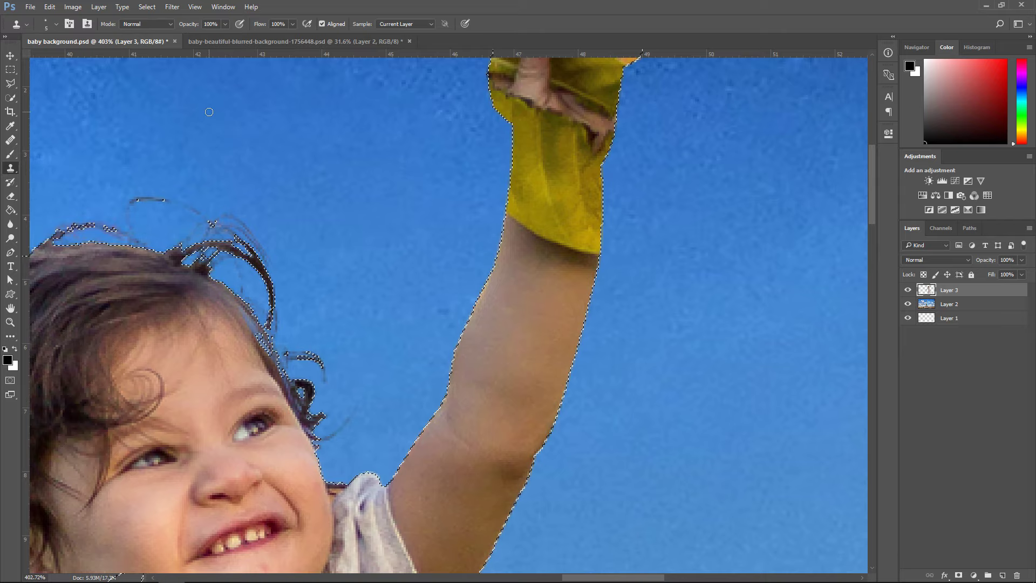
# Try cloning arm skin over the lower part of the yellow sleeve with a 45 px brush, and undo the strokes
pyautogui.press(']')
pyautogui.press(']')
pyautogui.press(']')
pyautogui.press(']')
pyautogui.press(']')
pyautogui.press(']')
pyautogui.press(']')
pyautogui.press(']')
pyautogui.press(']')
pyautogui.press(']')
pyautogui.press(']')
pyautogui.press(']')
pyautogui.press(']')
pyautogui.keyDown('alt'); pyautogui.click(520, 355); pyautogui.keyUp('alt')
pyautogui.moveTo(543, 332)
pyautogui.mouseDown()
pyautogui.moveTo(563, 264)
pyautogui.moveTo(576, 271)
pyautogui.moveTo(553, 298)
pyautogui.moveTo(519, 277)
pyautogui.moveTo(526, 248)
pyautogui.moveTo(535, 255)
pyautogui.moveTo(516, 302)
pyautogui.moveTo(531, 227)
pyautogui.moveTo(572, 235)
pyautogui.mouseUp()
pyautogui.keyDown('alt'); pyautogui.click(527, 340); pyautogui.keyUp('alt')
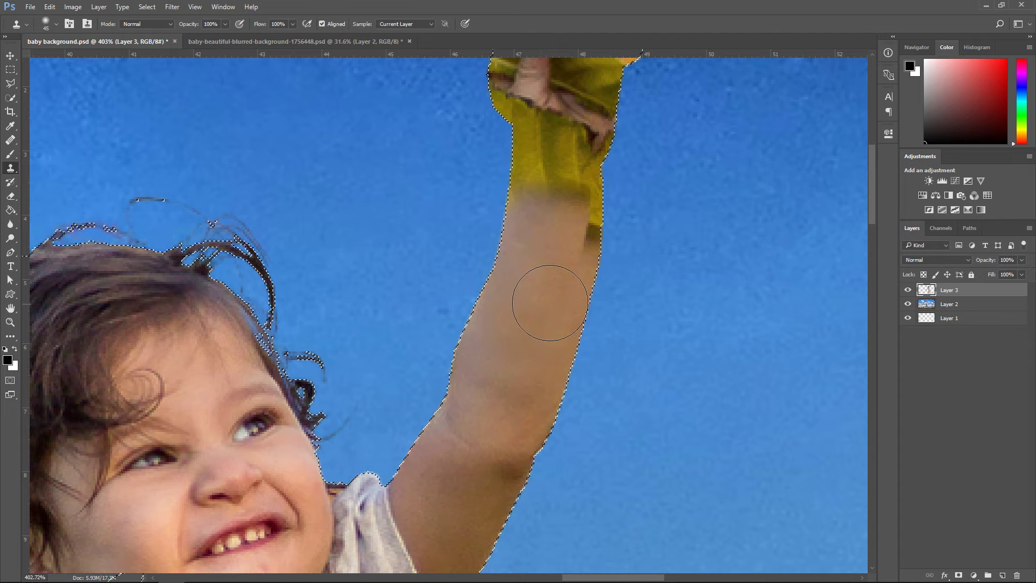
pyautogui.hotkey('ctrl', 'z')
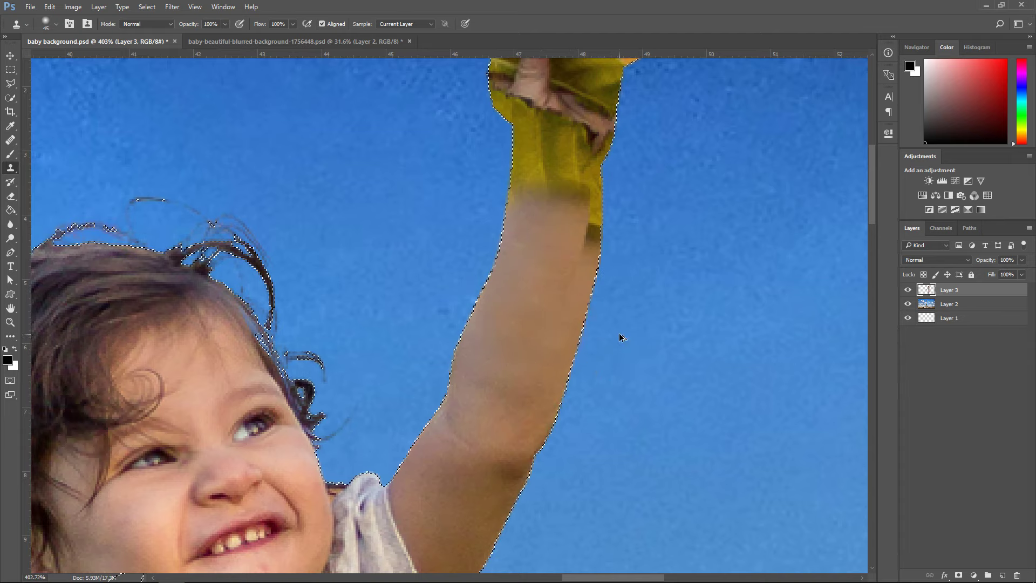
pyautogui.hotkey('ctrl', 'alt', 'z')
pyautogui.hotkey('ctrl', 'alt', 'z')
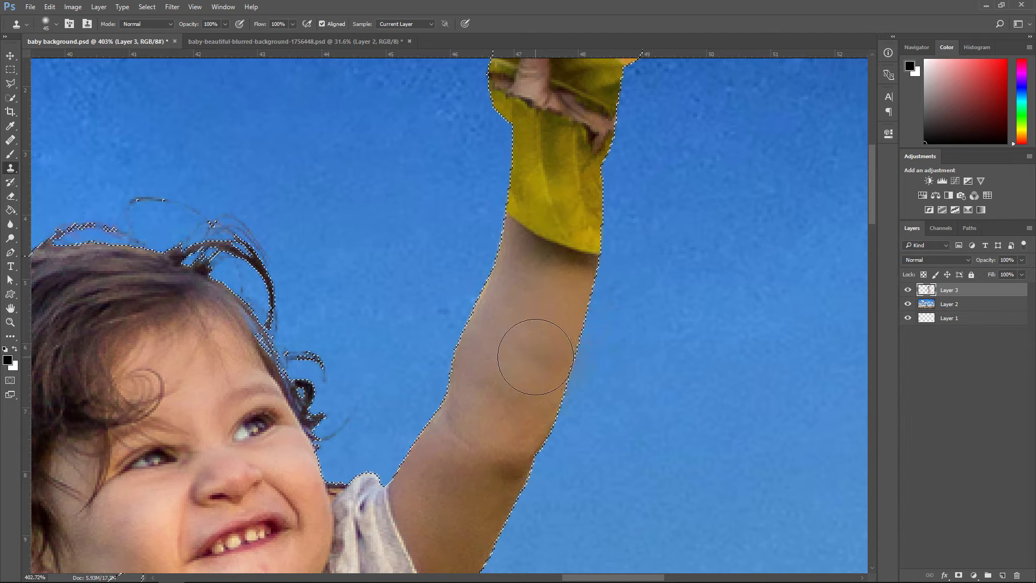
# Clone skin from the raised forearm over the lower part of the yellow sleeve with a 20 px Clone Stamp brush
pyautogui.press('[')
pyautogui.press('[')
pyautogui.press('[')
pyautogui.press('[')
pyautogui.press('[')
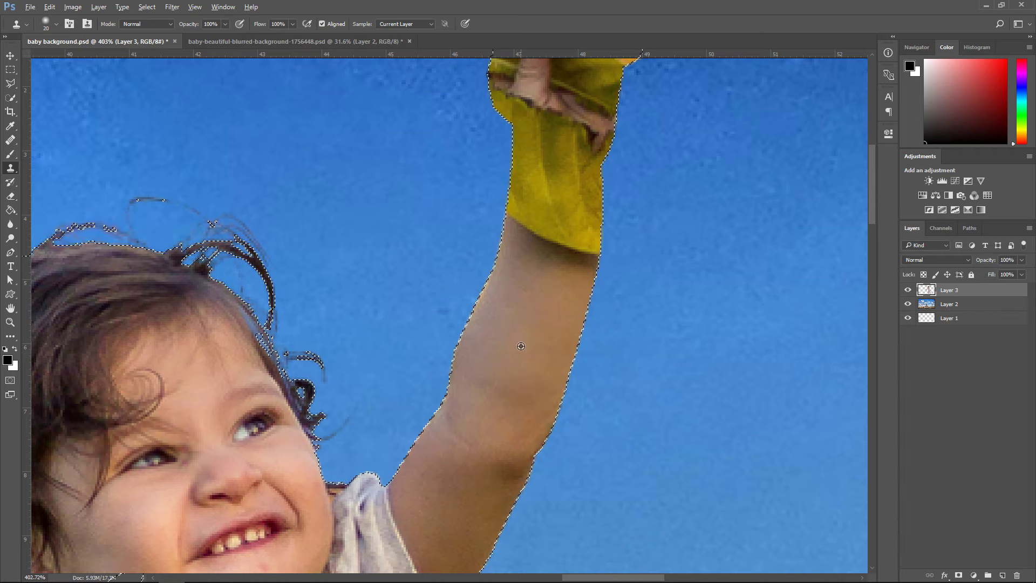
pyautogui.keyDown('alt'); pyautogui.click(521, 346); pyautogui.keyUp('alt')
pyautogui.moveTo(532, 329); pyautogui.dragTo(555, 265)
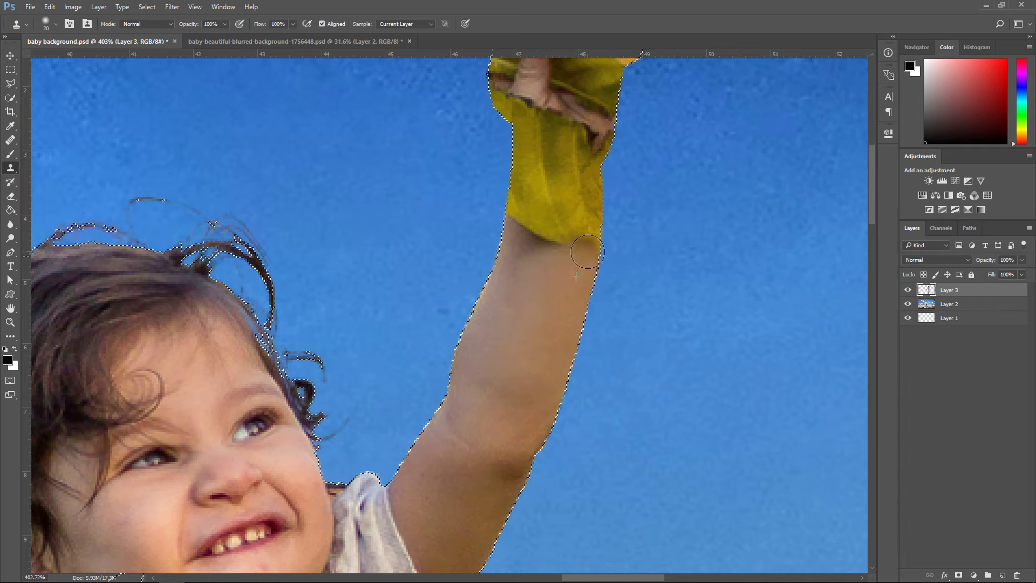
pyautogui.keyDown('alt'); pyautogui.click(528, 326); pyautogui.keyUp('alt')
pyautogui.keyDown('alt'); pyautogui.click(520, 344); pyautogui.keyUp('alt')
pyautogui.moveTo(519, 296)
pyautogui.mouseDown()
pyautogui.moveTo(520, 217)
pyautogui.moveTo(593, 237)
pyautogui.moveTo(587, 211)
pyautogui.moveTo(551, 185)
pyautogui.mouseUp()
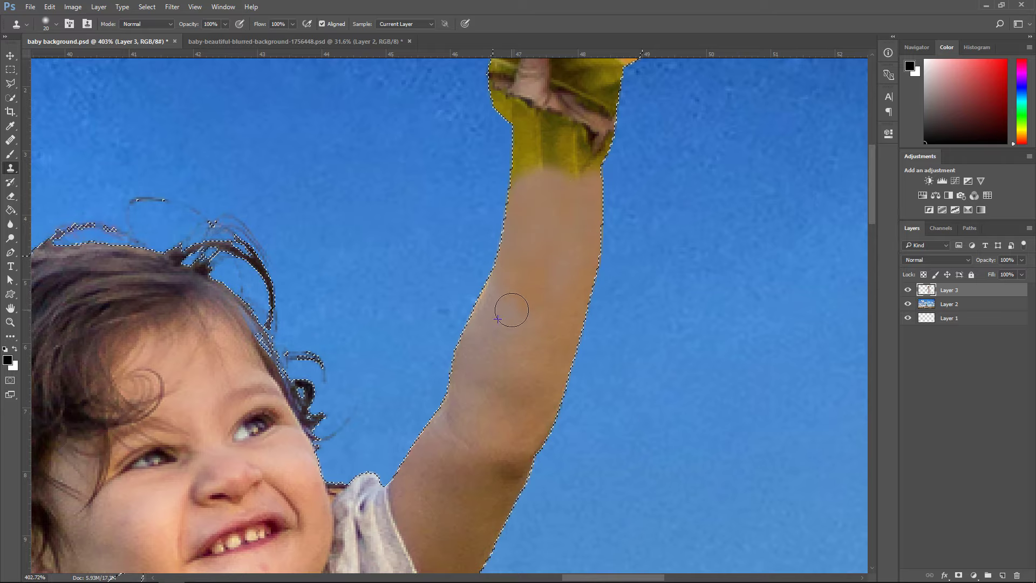
# Even out the blotchy skin along the inner side of the raised forearm by cloning nearby skin
pyautogui.keyDown('alt'); pyautogui.click(492, 337); pyautogui.keyUp('alt')
pyautogui.moveTo(498, 322)
pyautogui.mouseDown()
pyautogui.moveTo(528, 247)
pyautogui.moveTo(515, 297)
pyautogui.mouseUp()
pyautogui.keyDown('alt'); pyautogui.click(488, 337); pyautogui.keyUp('alt')
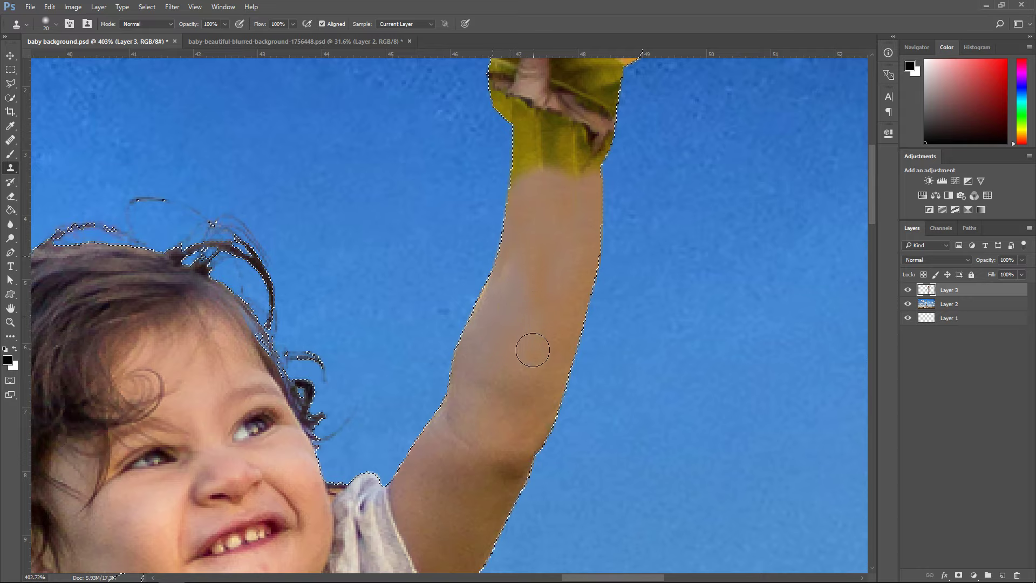
pyautogui.keyDown('alt'); pyautogui.click(504, 349); pyautogui.keyUp('alt')
pyautogui.moveTo(499, 332)
pyautogui.mouseDown()
pyautogui.moveTo(523, 212)
pyautogui.moveTo(531, 325)
pyautogui.moveTo(502, 289)
pyautogui.mouseUp()
pyautogui.keyDown('alt'); pyautogui.click(513, 280); pyautogui.keyUp('alt')
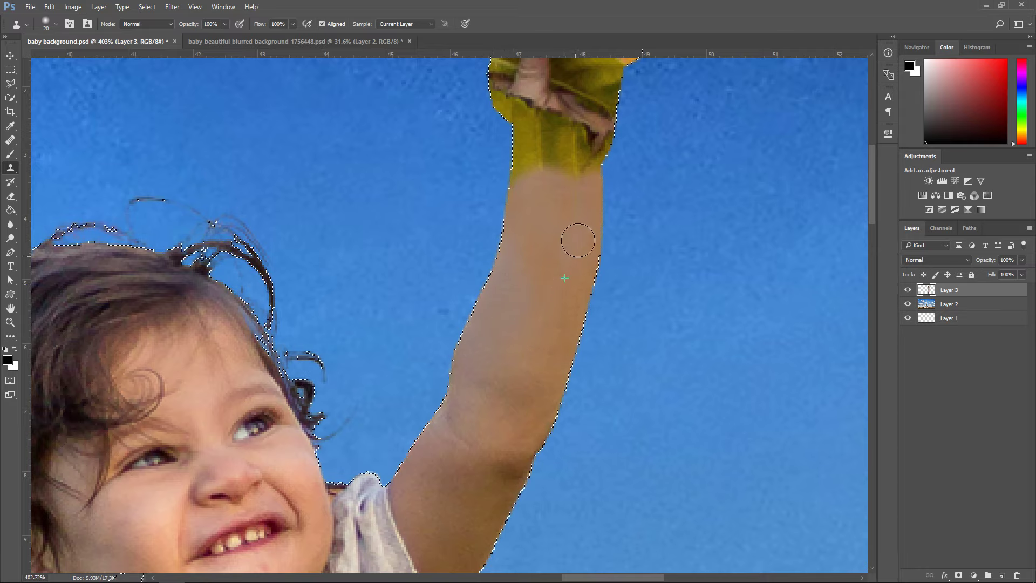
# Blend the outer forearm and continue cloning skin up over the remaining sleeve to the base of the hand
pyautogui.keyDown('alt'); pyautogui.click(539, 353); pyautogui.keyUp('alt')
pyautogui.moveTo(558, 283); pyautogui.dragTo(577, 237)
pyautogui.moveTo(530, 222); pyautogui.dragTo(523, 194)
pyautogui.scroll(3, 597, 238)
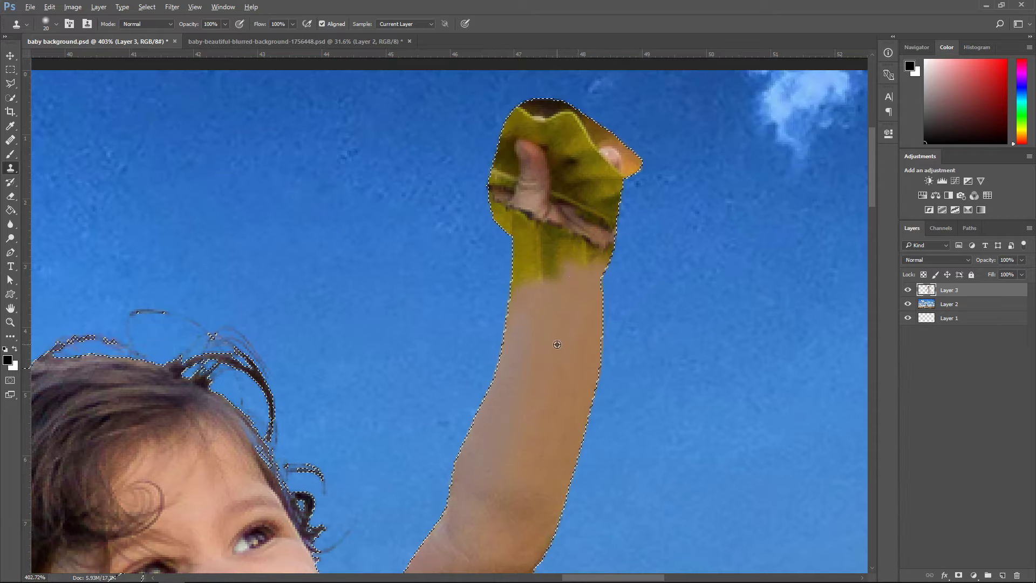
pyautogui.moveTo(530, 294)
pyautogui.mouseDown()
pyautogui.moveTo(526, 274)
pyautogui.moveTo(571, 267)
pyautogui.mouseUp()
pyautogui.keyDown('alt'); pyautogui.click(573, 340); pyautogui.keyUp('alt')
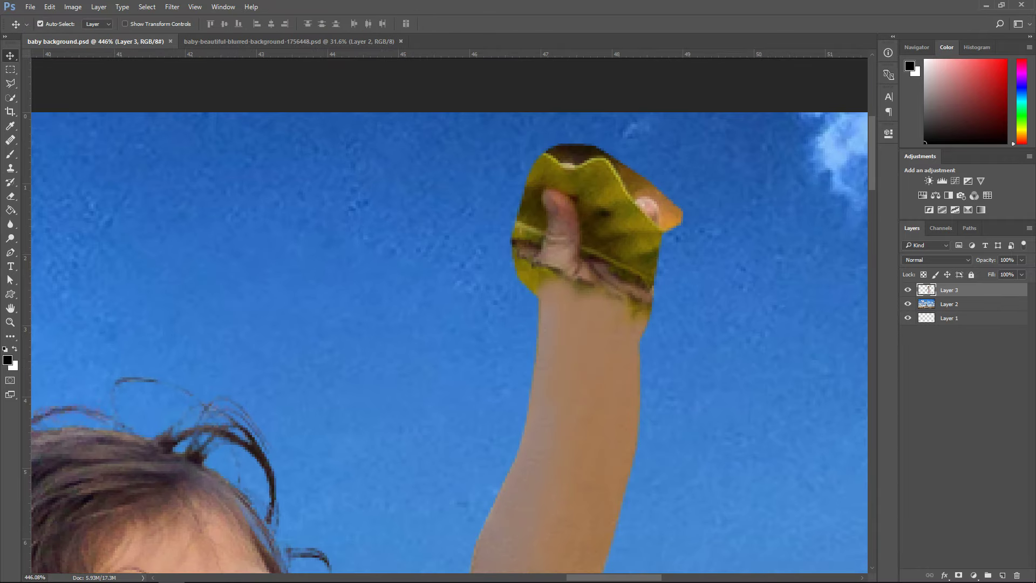
# Preview baby-child-cute-1271563.jpg from the Video folder, open it as a separate Photoshop document, and unlock its background layer
pyautogui.click(118, 572)
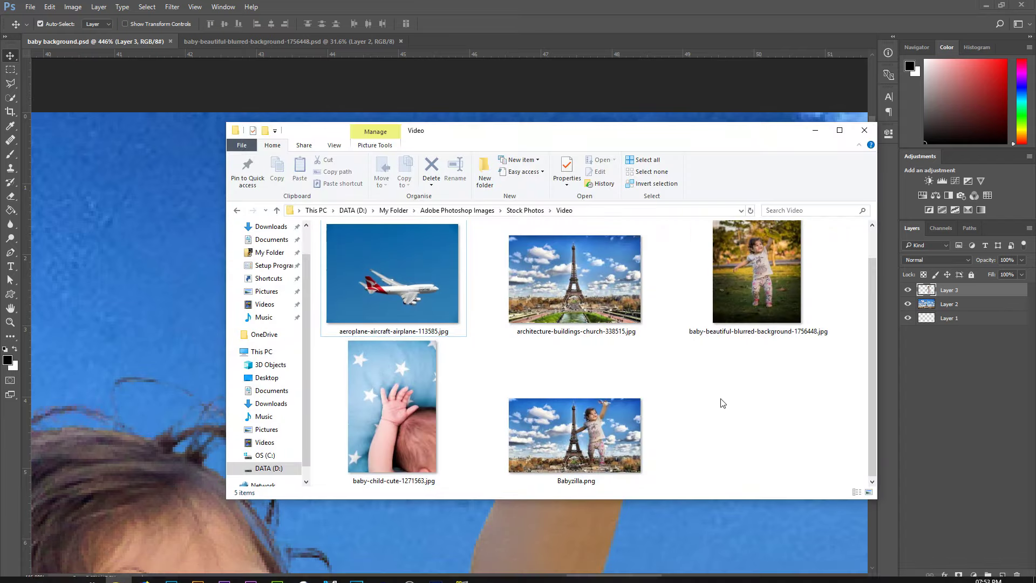
pyautogui.doubleClick(392, 370)
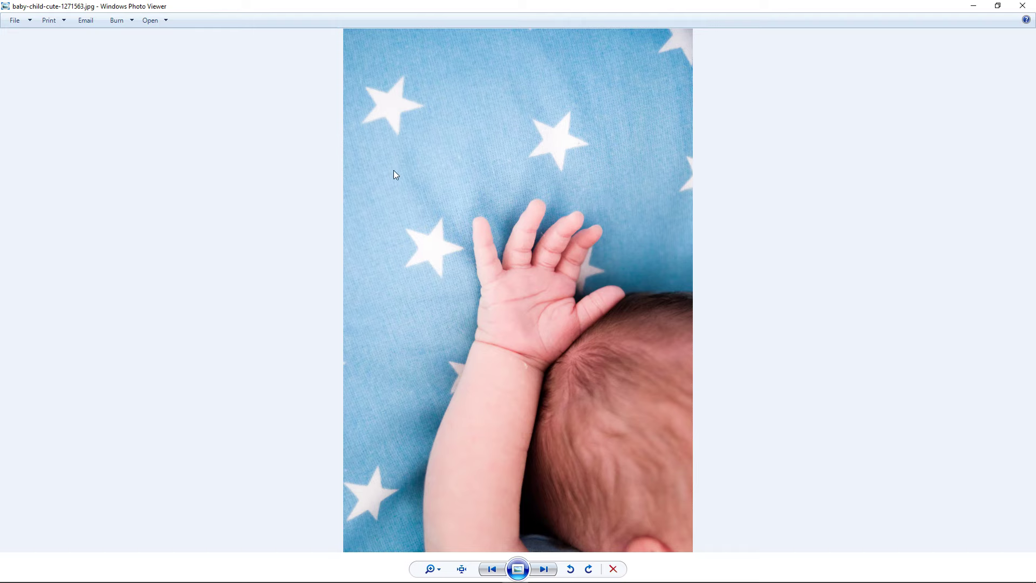
pyautogui.hotkey('alt', 'F4')
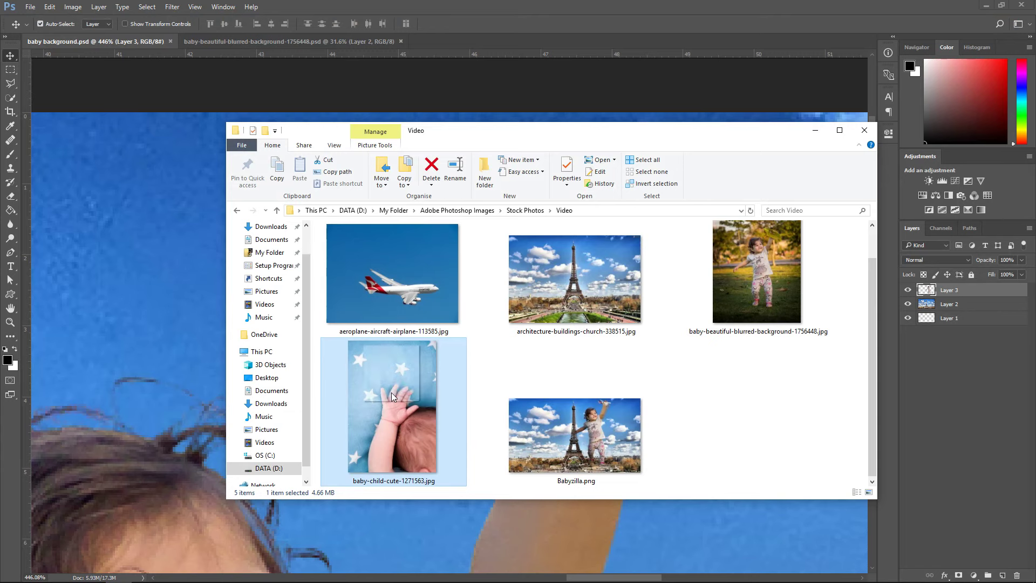
pyautogui.moveTo(391, 392); pyautogui.dragTo(472, 40)
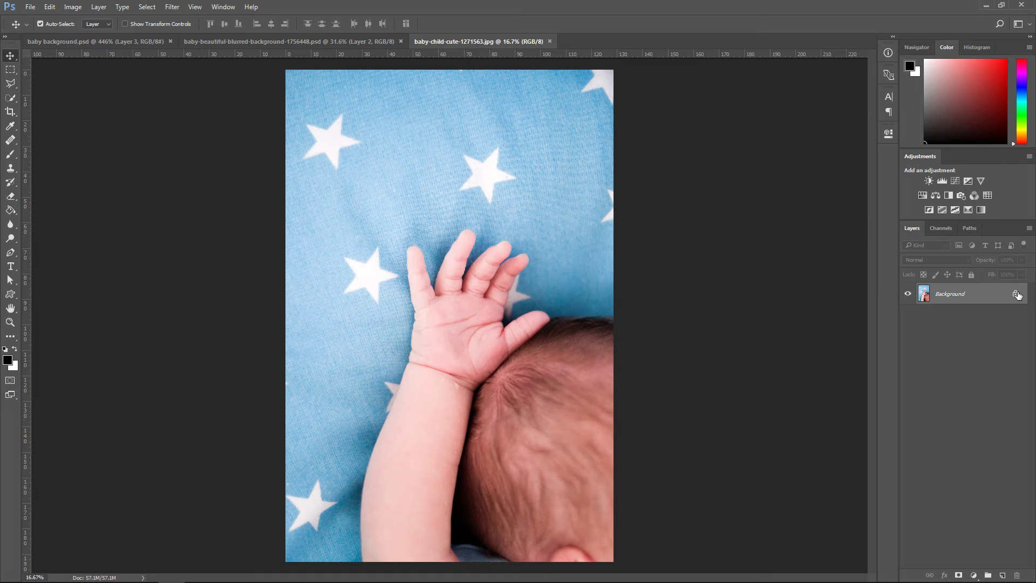
pyautogui.click(1016, 294)
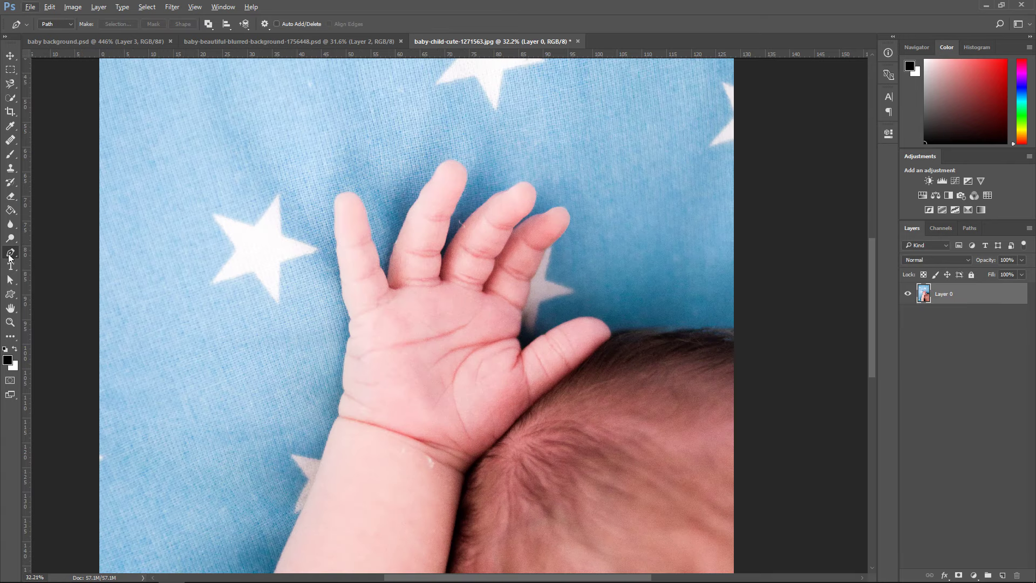
# Start a Pen tool path at the base of the palm beside the wrist crease and trace it along the palm and around the thumb
pyautogui.rightClick(9, 255)
pyautogui.click(8, 250)
pyautogui.scroll(2, 539, 463)
pyautogui.click(440, 418)
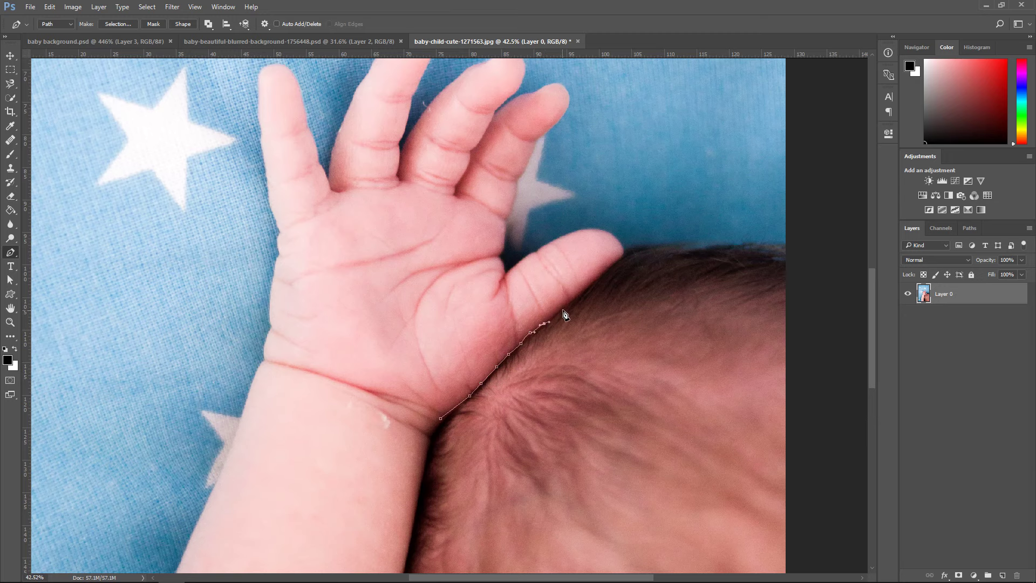
pyautogui.scroll(4, 565, 235)
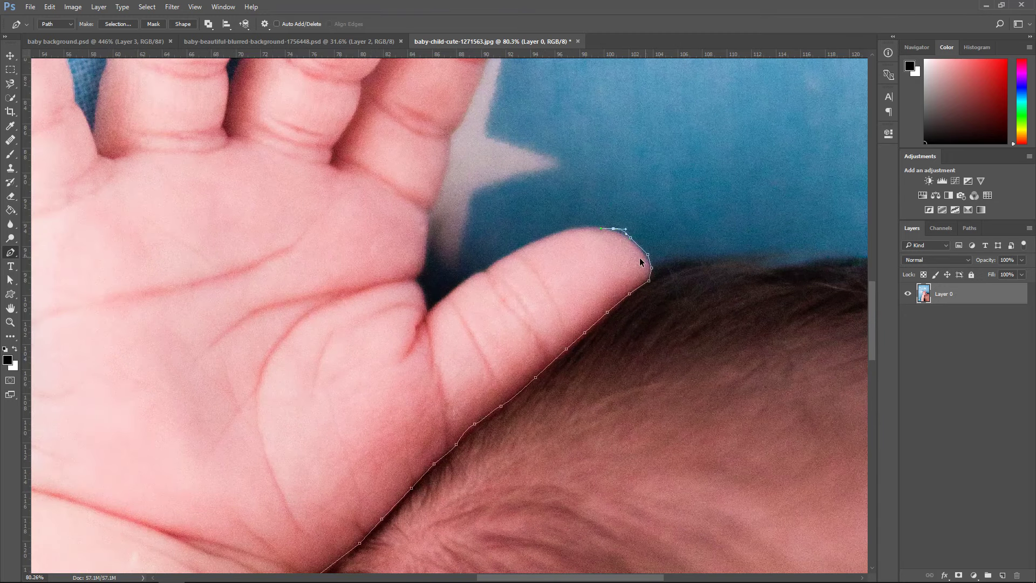
pyautogui.moveTo(564, 231); pyautogui.dragTo(632, 215)
# Continue the path from the base of the thumb around the index and middle fingers to the gap before the ring finger
pyautogui.click(428, 314)
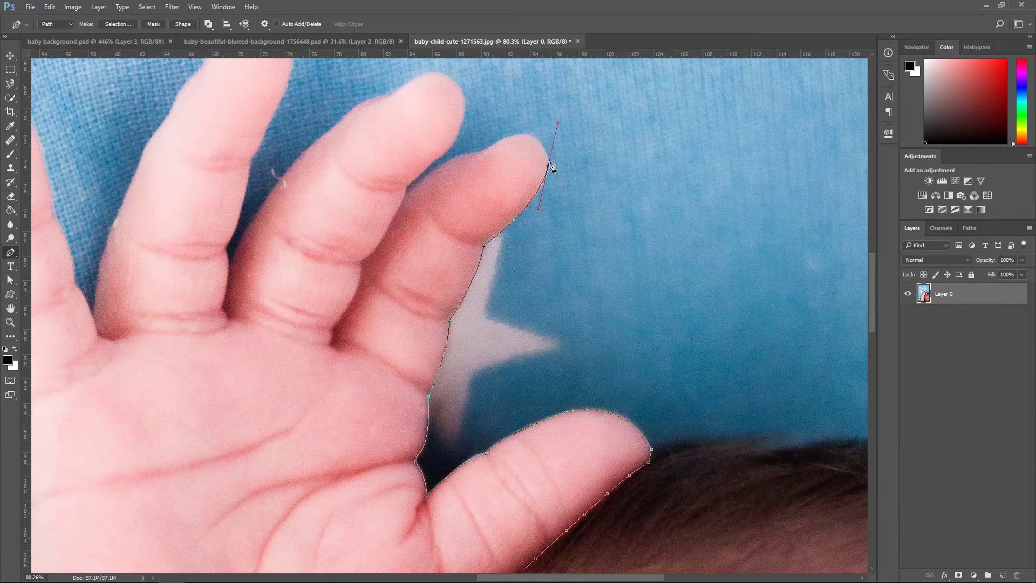
pyautogui.click(432, 162)
pyautogui.click(462, 122)
pyautogui.moveTo(411, 79); pyautogui.dragTo(378, 100)
pyautogui.click(354, 107)
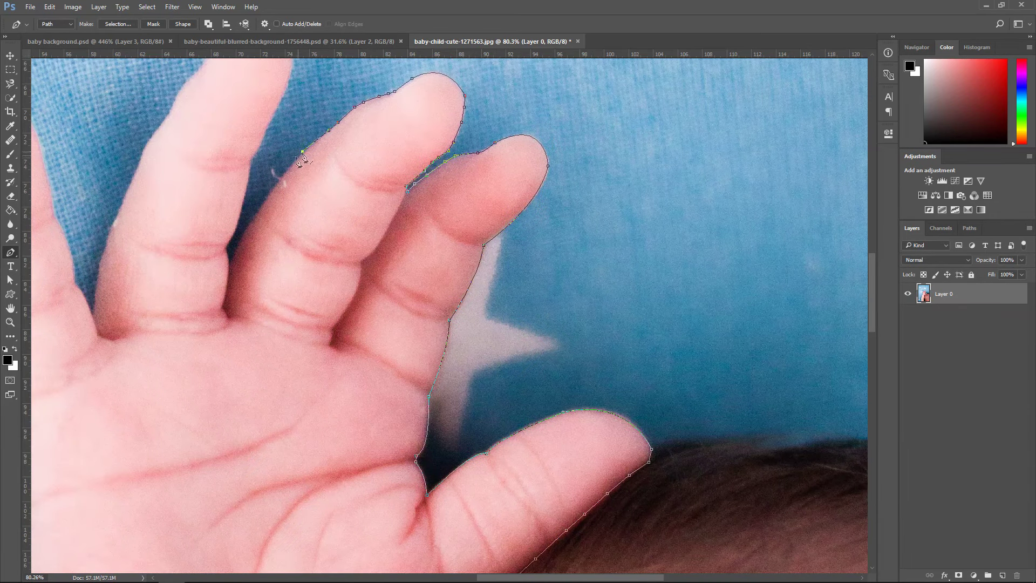
pyautogui.click(268, 194)
pyautogui.click(230, 266)
# Trace the path around the ring finger down to the gap before the little finger
pyautogui.scroll(3, 249, 163)
pyautogui.moveTo(291, 141); pyautogui.dragTo(294, 114)
pyautogui.click(247, 98)
pyautogui.click(206, 136)
pyautogui.click(201, 146)
pyautogui.click(193, 152)
pyautogui.click(186, 161)
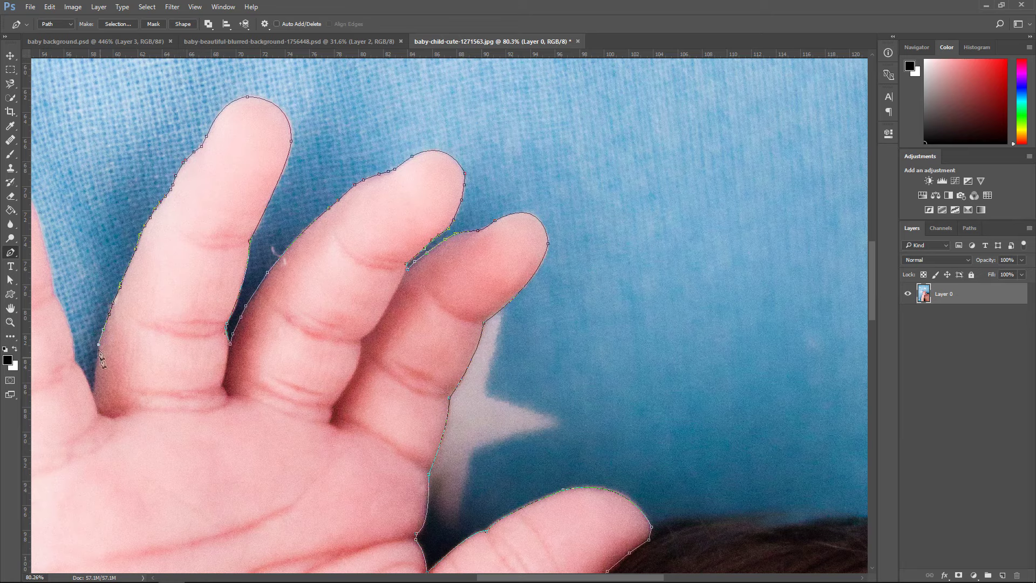
pyautogui.click(93, 387)
pyautogui.click(93, 394)
# Extend the path around the little finger and down to the outer edge of the palm
pyautogui.hscroll(-4, 92, 394)
pyautogui.click(317, 361)
pyautogui.moveTo(296, 294); pyautogui.dragTo(277, 271)
pyautogui.moveTo(269, 197); pyautogui.dragTo(192, 180)
pyautogui.click(202, 222)
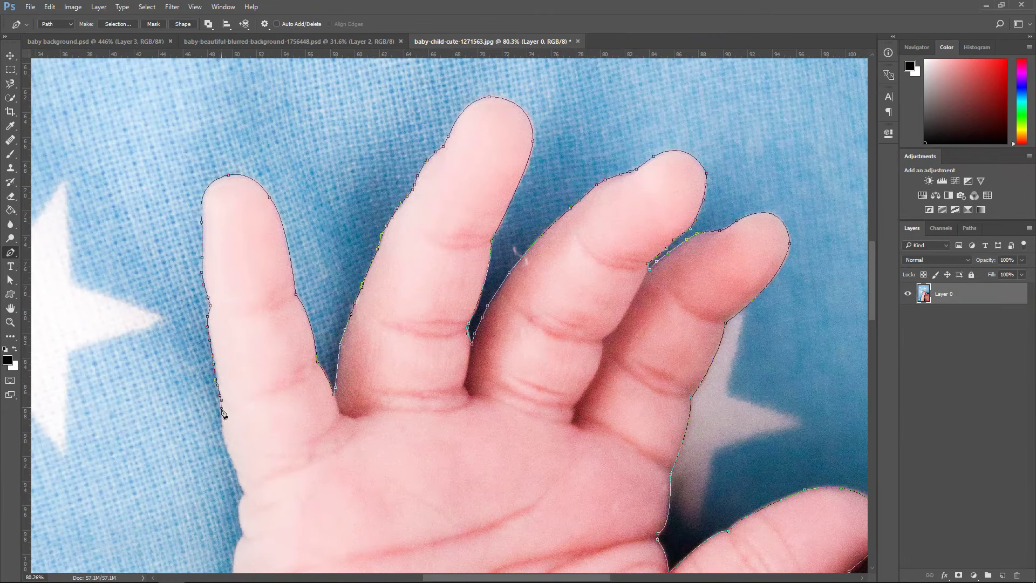
pyautogui.click(223, 439)
pyautogui.click(233, 460)
pyautogui.click(244, 491)
pyautogui.moveTo(243, 535); pyautogui.dragTo(248, 548)
# Trace the outer edge of the palm down past the wrist crease onto the forearm
pyautogui.scroll(-5, 243, 405)
pyautogui.moveTo(233, 193); pyautogui.dragTo(234, 209)
pyautogui.moveTo(227, 291); pyautogui.dragTo(232, 318)
pyautogui.moveTo(214, 352); pyautogui.dragTo(225, 375)
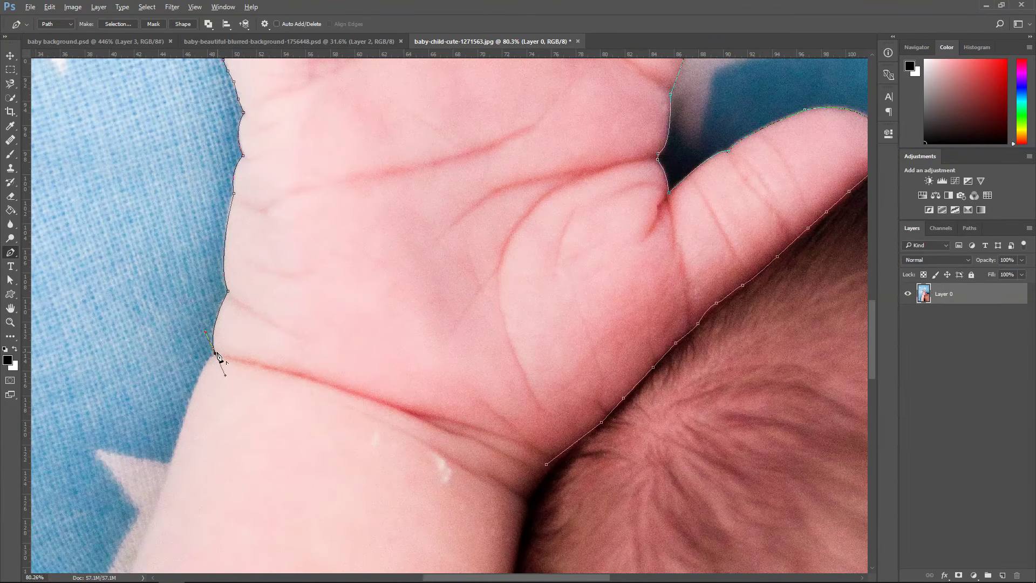
pyautogui.keyDown('alt'); pyautogui.click(192, 394); pyautogui.keyUp('alt')
pyautogui.scroll(-3, 226, 391)
# Continue the path down the outer forearm, cut straight across below the wrist, and close it along the inner side
pyautogui.click(174, 226)
pyautogui.moveTo(123, 361); pyautogui.dragTo(109, 387)
pyautogui.click(103, 400)
pyautogui.scroll(-2, 286, 370)
pyautogui.scroll(-4, 320, 346)
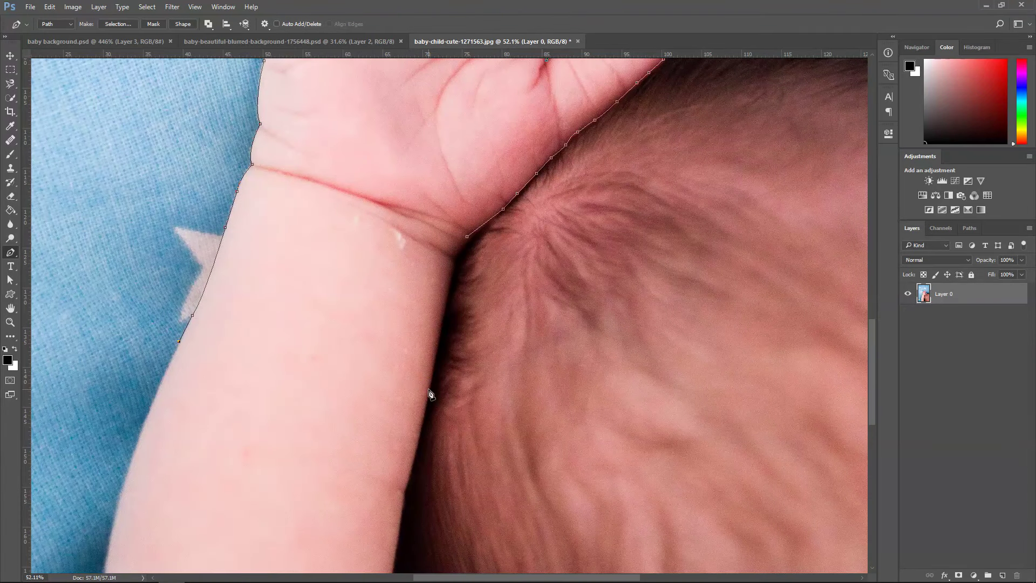
pyautogui.click(427, 390)
pyautogui.scroll(2, 441, 375)
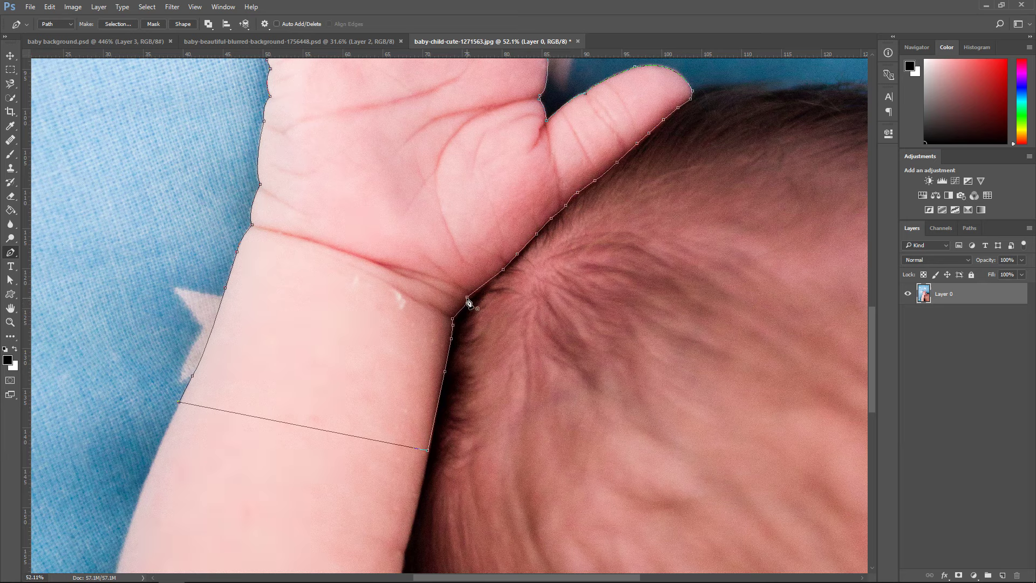
# Convert the hand path to an anti-aliased selection with 0 px feather and copy it to a new layer
pyautogui.click(117, 24)
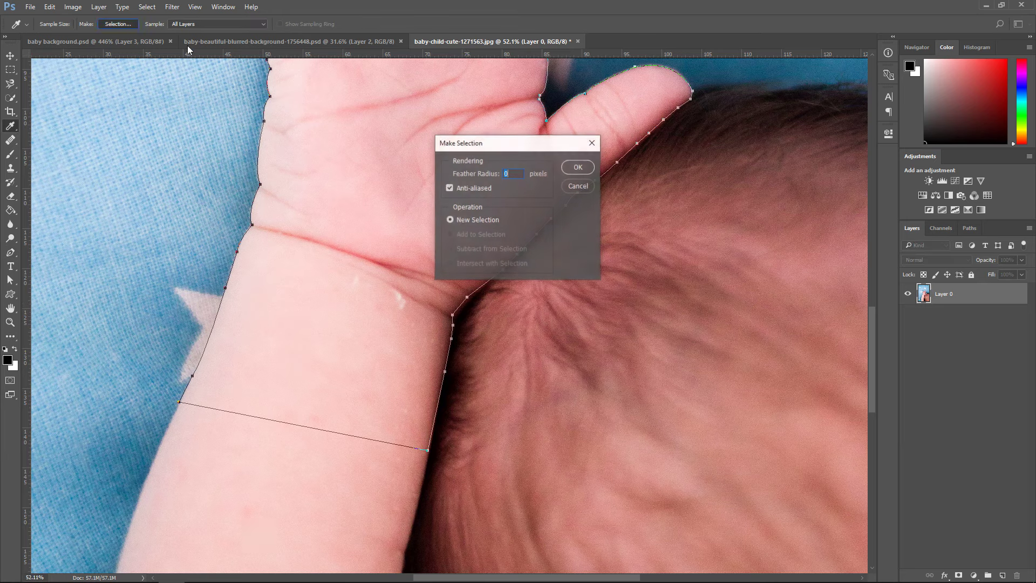
pyautogui.click(576, 168)
pyautogui.scroll(-5, 522, 207)
pyautogui.scroll(2, 487, 283)
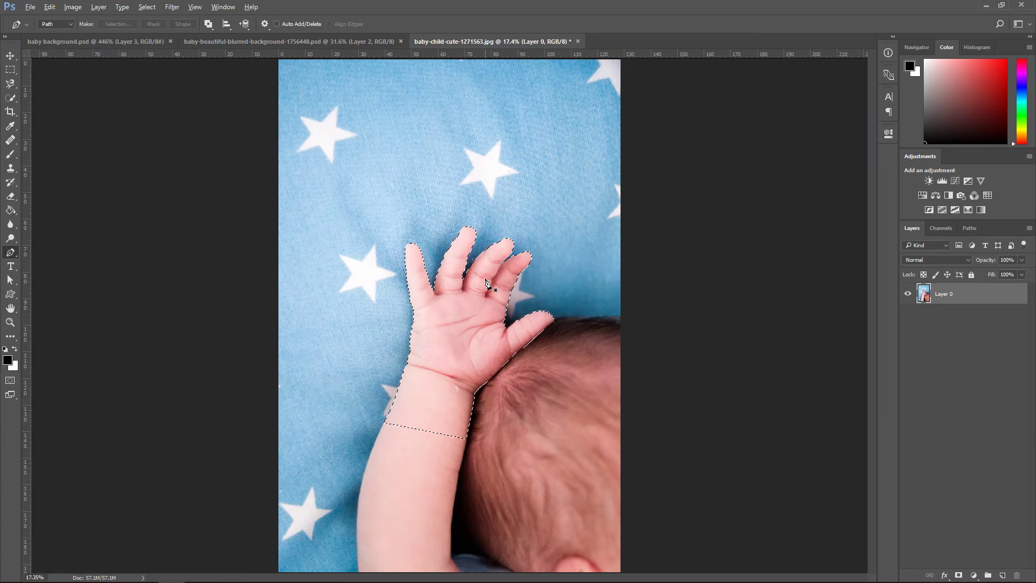
pyautogui.hotkey('ctrl', 'j')
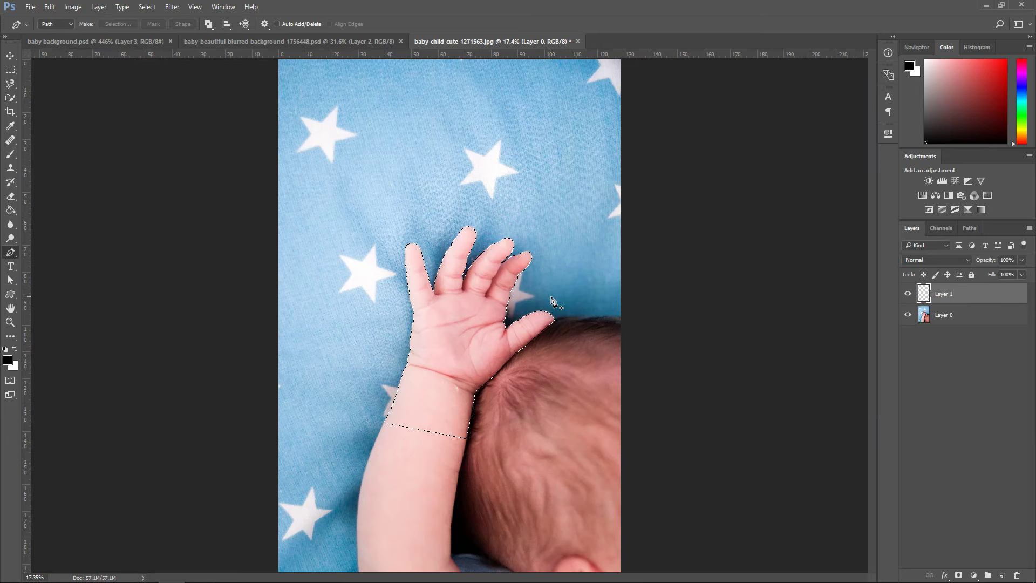
# Move the cut-out hand into the baby background.psd document
pyautogui.press('v')
pyautogui.moveTo(454, 314); pyautogui.dragTo(381, 172)
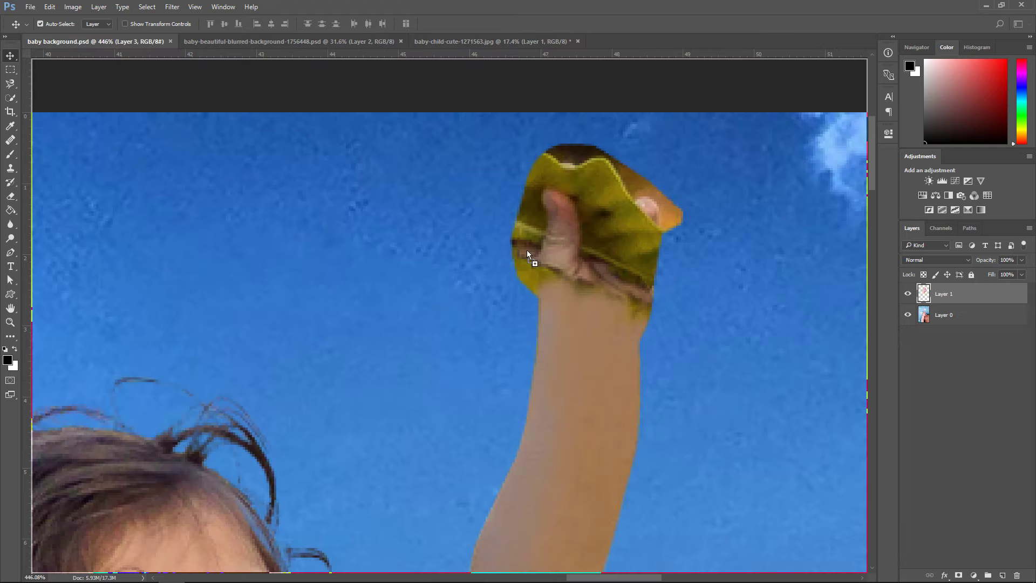
pyautogui.moveTo(430, 281); pyautogui.dragTo(432, 278)
pyautogui.scroll(-10, 444, 283)
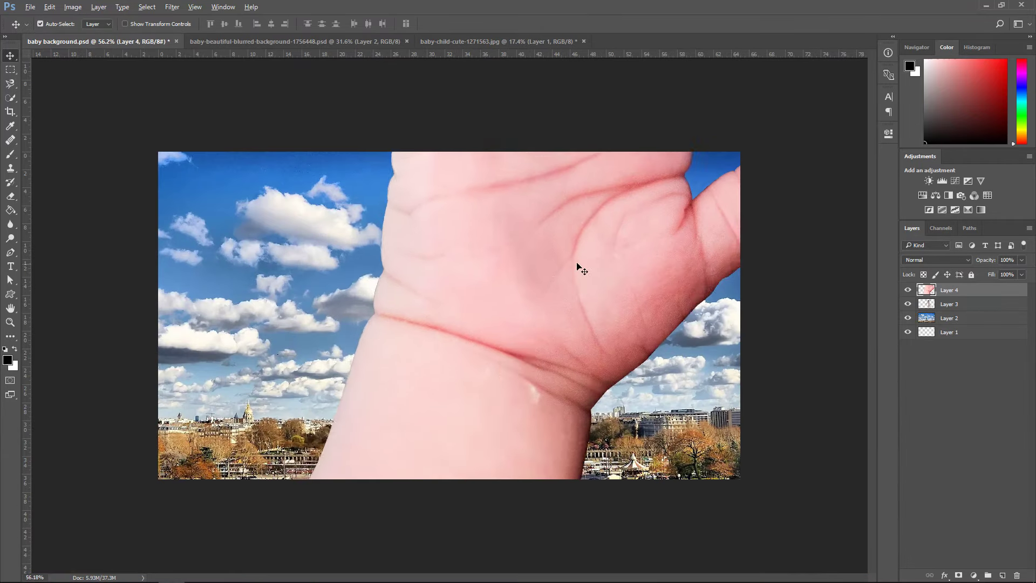
# Scale the pasted hand proportionally to about 5.9% and place it over the child's raised arm
pyautogui.moveTo(608, 278); pyautogui.dragTo(517, 550)
pyautogui.hotkey('ctrl', 't')
pyautogui.moveTo(734, 174); pyautogui.dragTo(569, 377)
pyautogui.moveTo(545, 427); pyautogui.dragTo(688, 190)
pyautogui.moveTo(711, 137); pyautogui.dragTo(583, 299)
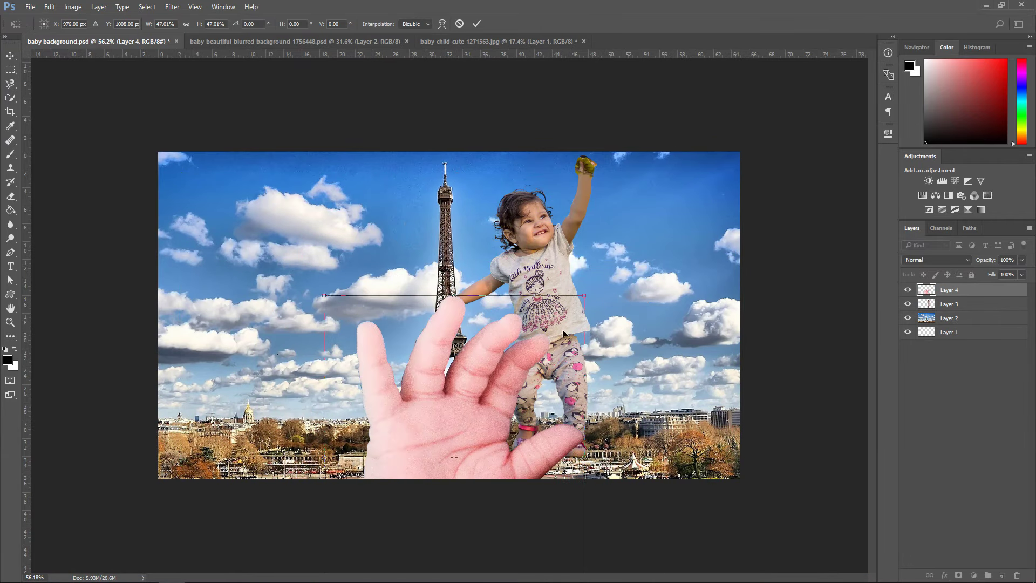
pyautogui.moveTo(526, 434); pyautogui.dragTo(589, 342)
pyautogui.moveTo(634, 218); pyautogui.dragTo(549, 327)
pyautogui.moveTo(534, 340); pyautogui.dragTo(590, 224)
pyautogui.scroll(7, 524, 262)
pyautogui.moveTo(540, 330); pyautogui.dragTo(620, 202)
pyautogui.moveTo(667, 127); pyautogui.dragTo(664, 178)
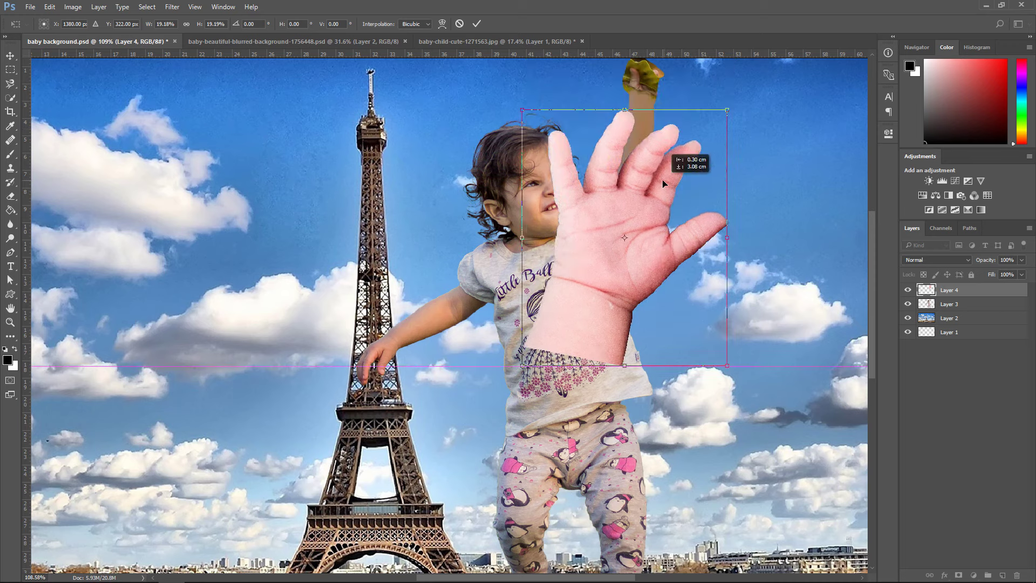
pyautogui.moveTo(728, 109); pyautogui.dragTo(586, 284)
pyautogui.moveTo(572, 297); pyautogui.dragTo(639, 155)
# Flip the hand horizontally, rotate it about 32°, reduce it to about 4.7%, and fit it over the end of the raised forearm
pyautogui.rightClick(639, 160)
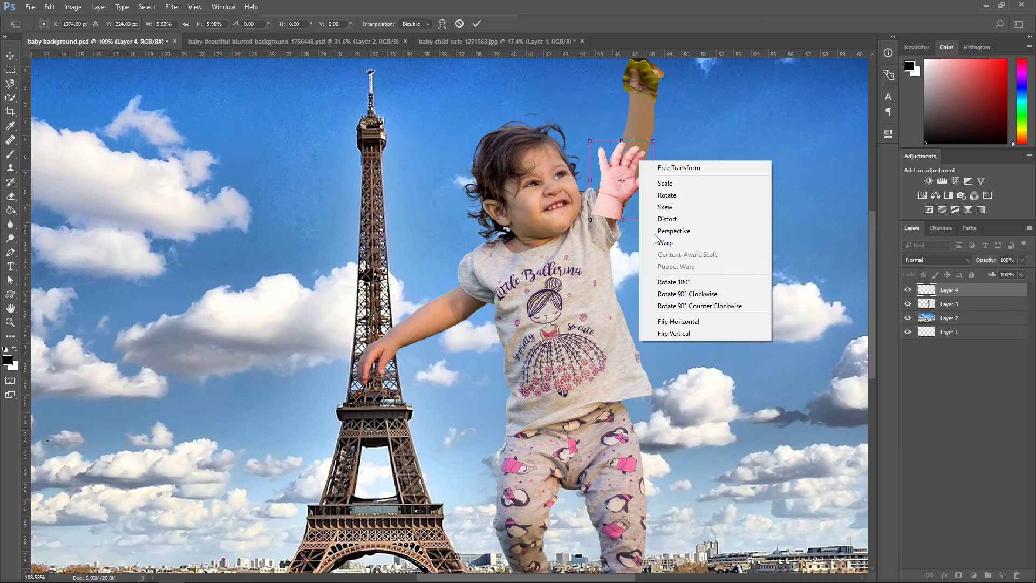
pyautogui.click(694, 322)
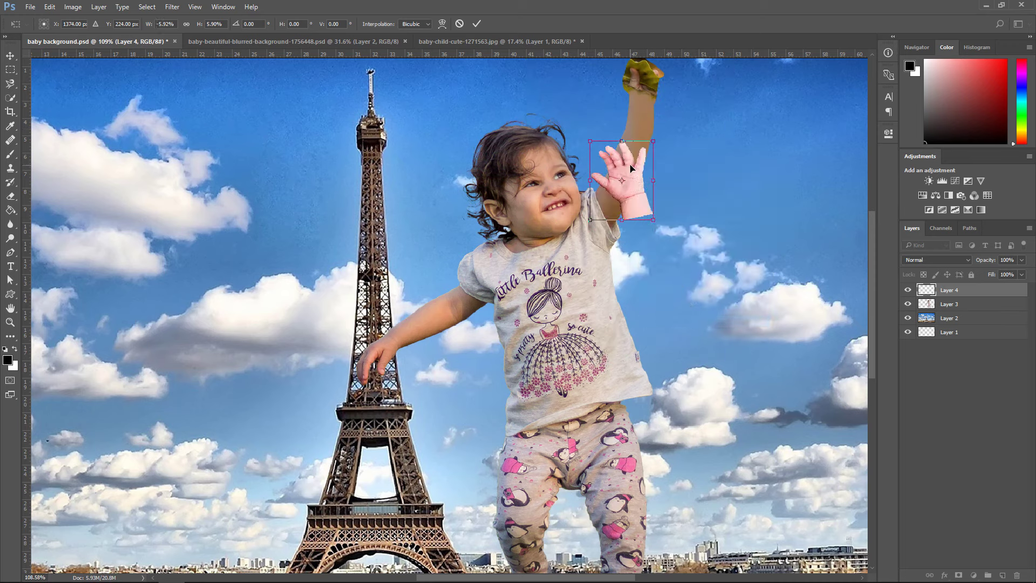
pyautogui.moveTo(633, 155); pyautogui.dragTo(644, 95)
pyautogui.moveTo(728, 112); pyautogui.dragTo(727, 140)
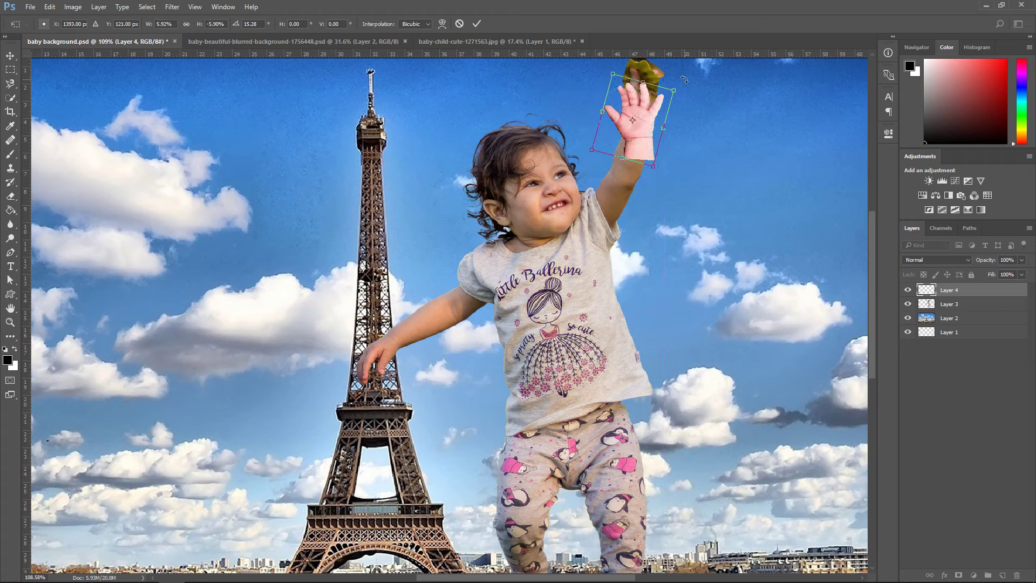
pyautogui.moveTo(684, 79); pyautogui.dragTo(665, 63)
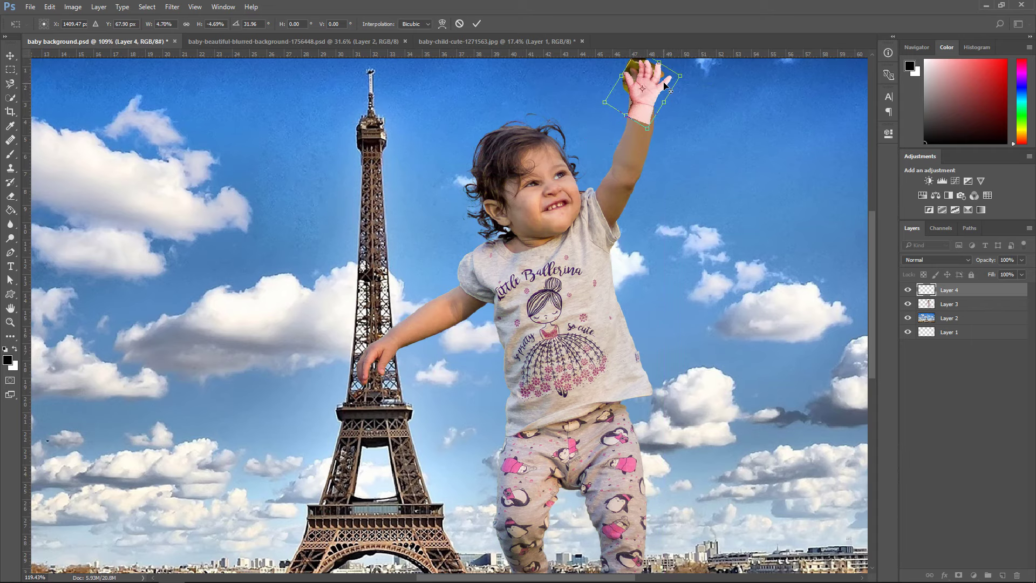
pyautogui.scroll(2, 666, 87)
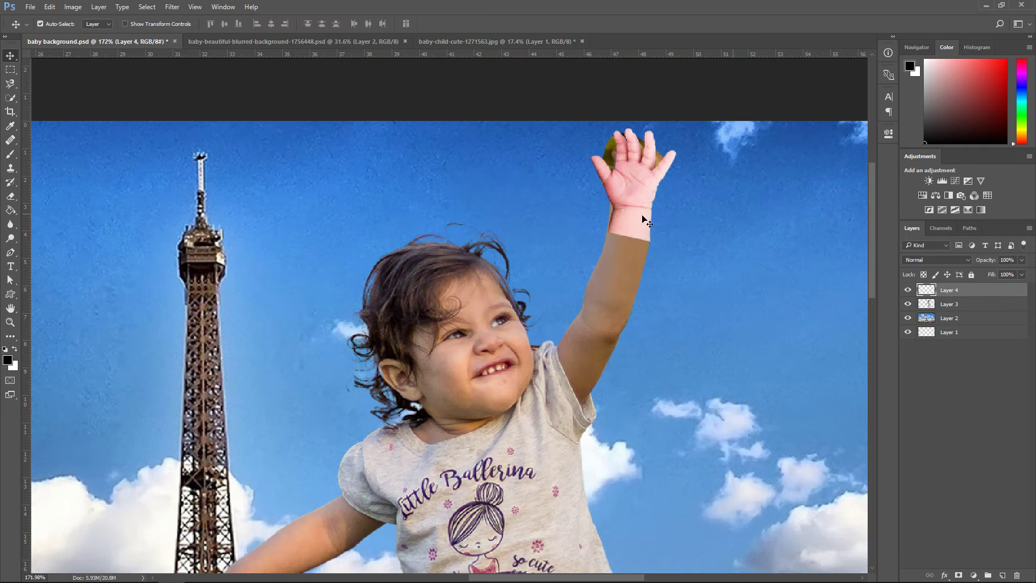
# Erase the hard lower edge of the pasted wrist with a soft 40 px Eraser so it blends into the forearm
pyautogui.click(11, 195)
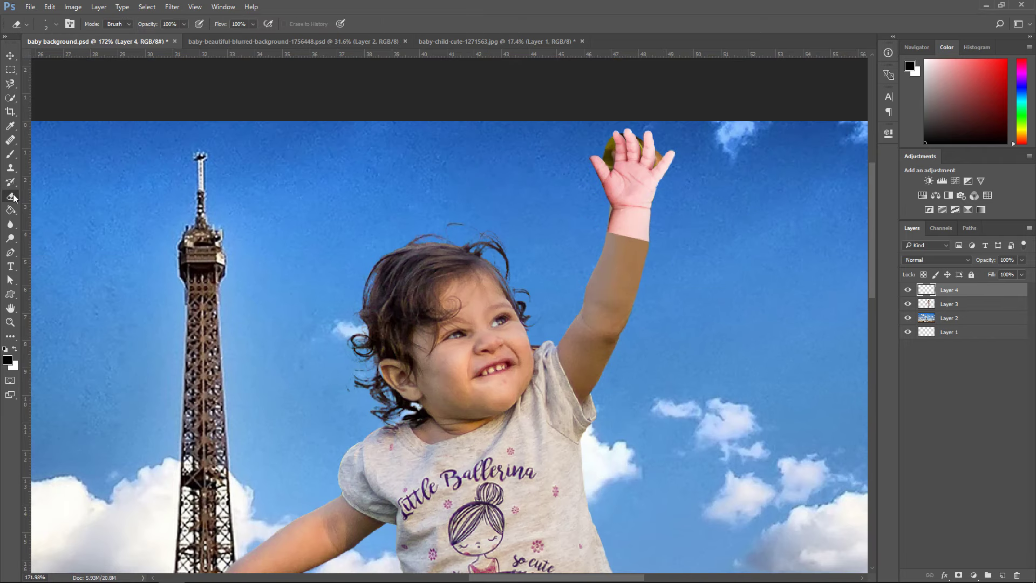
pyautogui.click(56, 24)
pyautogui.click(79, 58)
pyautogui.click(57, 128)
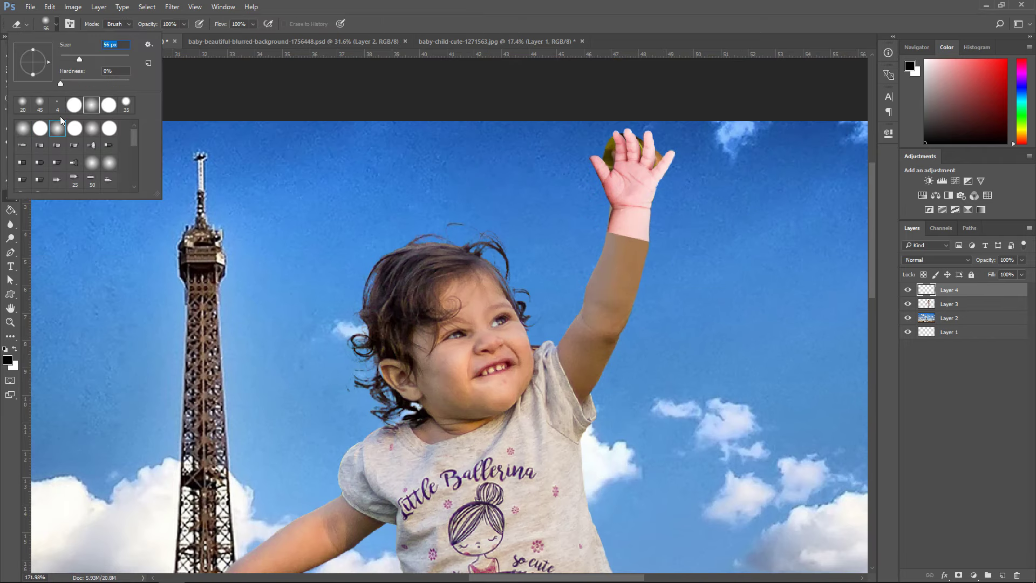
pyautogui.click(387, 18)
pyautogui.scroll(4, 659, 262)
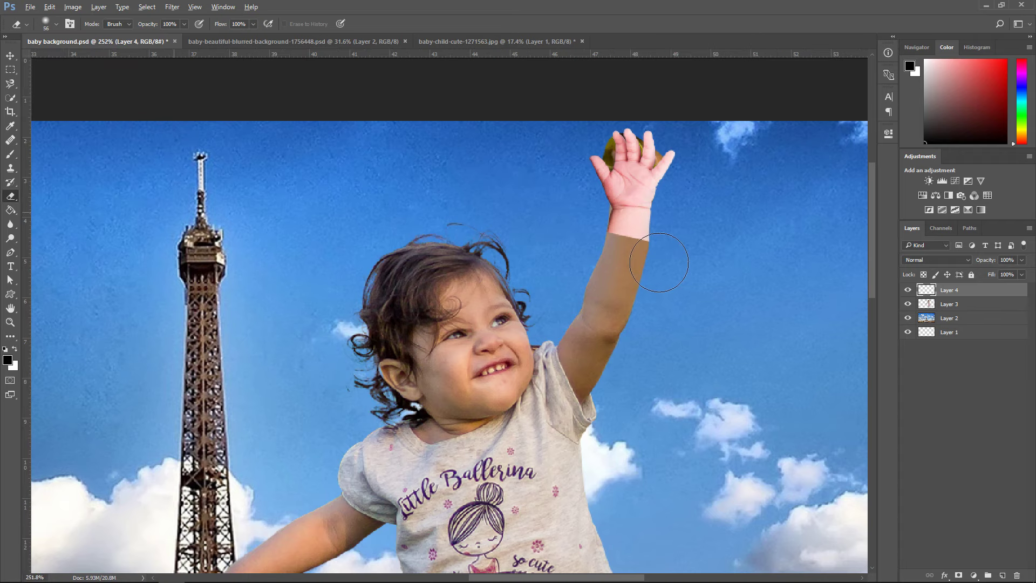
pyautogui.scroll(2, 659, 267)
pyautogui.press('[')
pyautogui.press('[')
pyautogui.press('[')
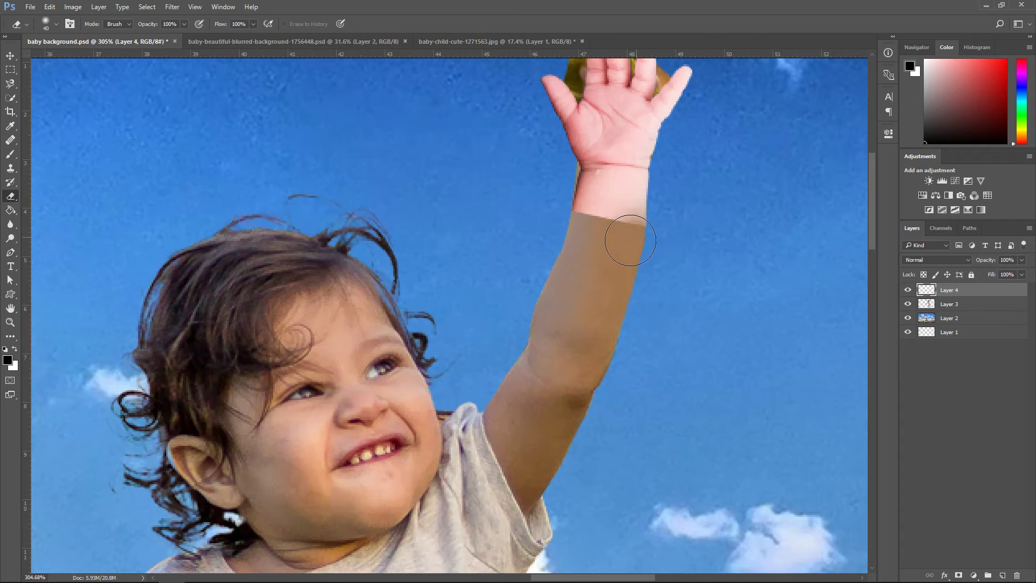
pyautogui.moveTo(630, 240)
pyautogui.mouseDown()
pyautogui.moveTo(598, 237)
pyautogui.moveTo(651, 234)
pyautogui.moveTo(641, 213)
pyautogui.mouseUp()
pyautogui.scroll(2, 548, 202)
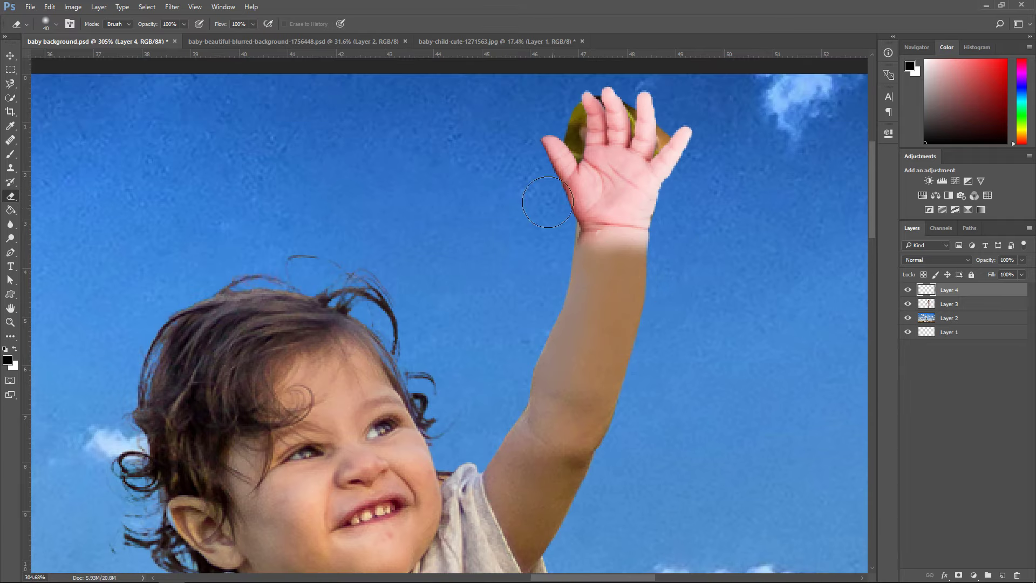
# Hide Layer 4 and start a Pen tool path from the base of the child's original thumb up around its tip
pyautogui.scroll(2, 608, 316)
pyautogui.click(908, 290)
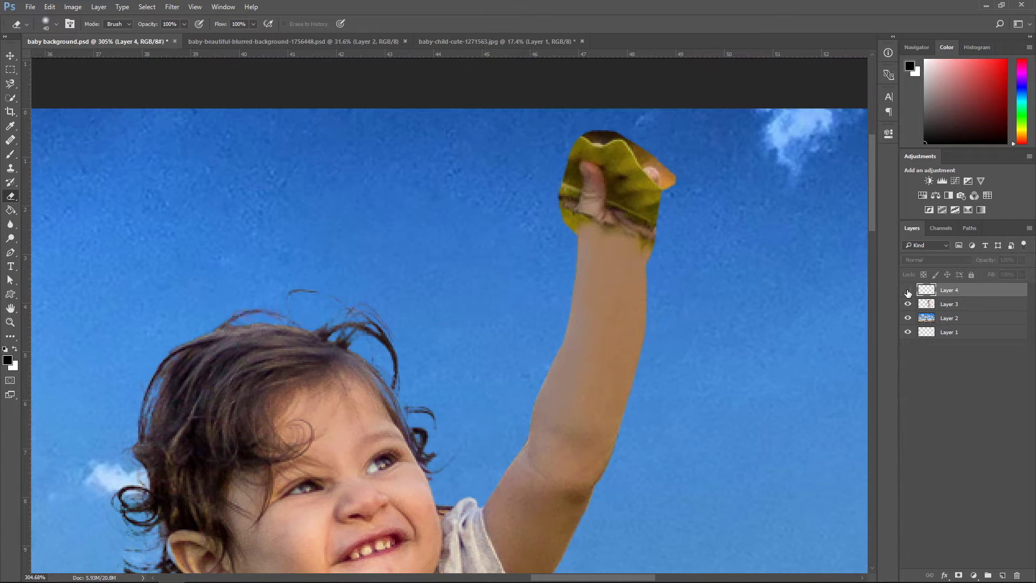
pyautogui.scroll(3, 675, 210)
pyautogui.click(10, 252)
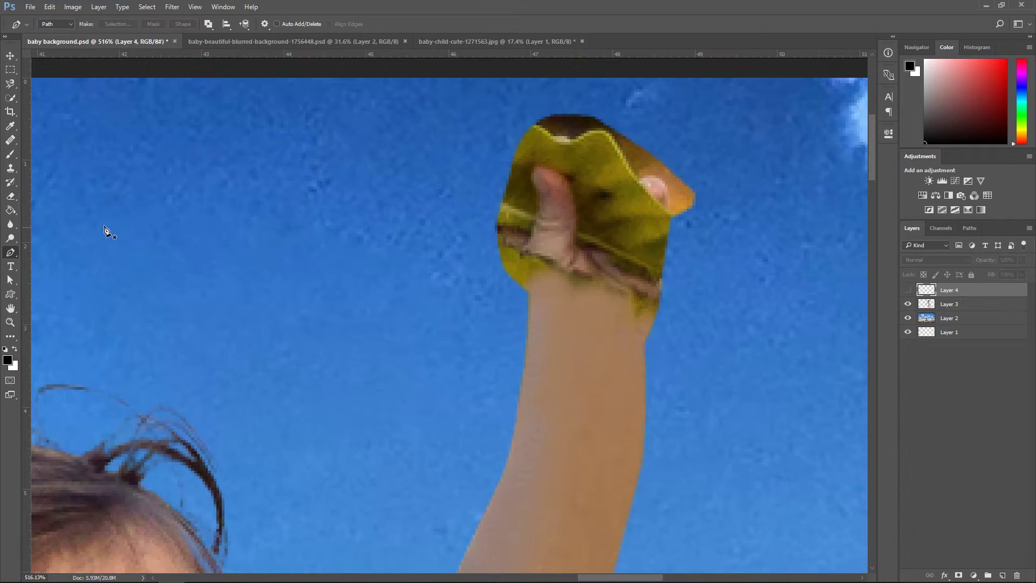
pyautogui.click(527, 242)
pyautogui.click(532, 233)
pyautogui.click(536, 217)
pyautogui.click(539, 200)
pyautogui.click(537, 189)
pyautogui.click(531, 178)
pyautogui.click(531, 172)
pyautogui.click(534, 167)
pyautogui.click(542, 167)
pyautogui.click(558, 173)
pyautogui.click(567, 181)
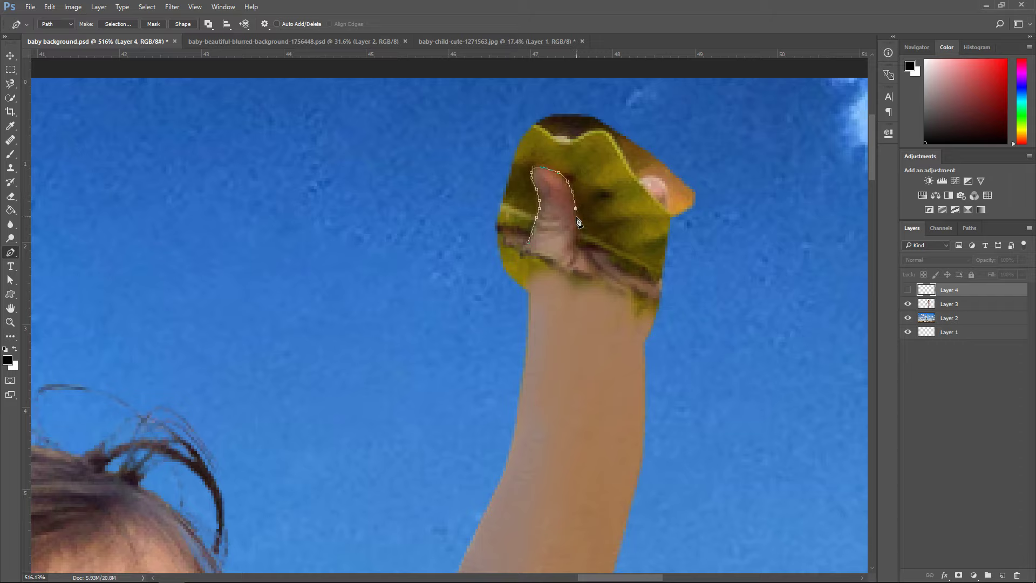
# Close the path around the base of the thumb and the wrist, and convert it to a selection with 0 px feather
pyautogui.click(589, 259)
pyautogui.click(600, 275)
pyautogui.moveTo(527, 290); pyautogui.dragTo(495, 231)
pyautogui.click(528, 290)
pyautogui.moveTo(527, 246); pyautogui.dragTo(535, 221)
pyautogui.click(126, 24)
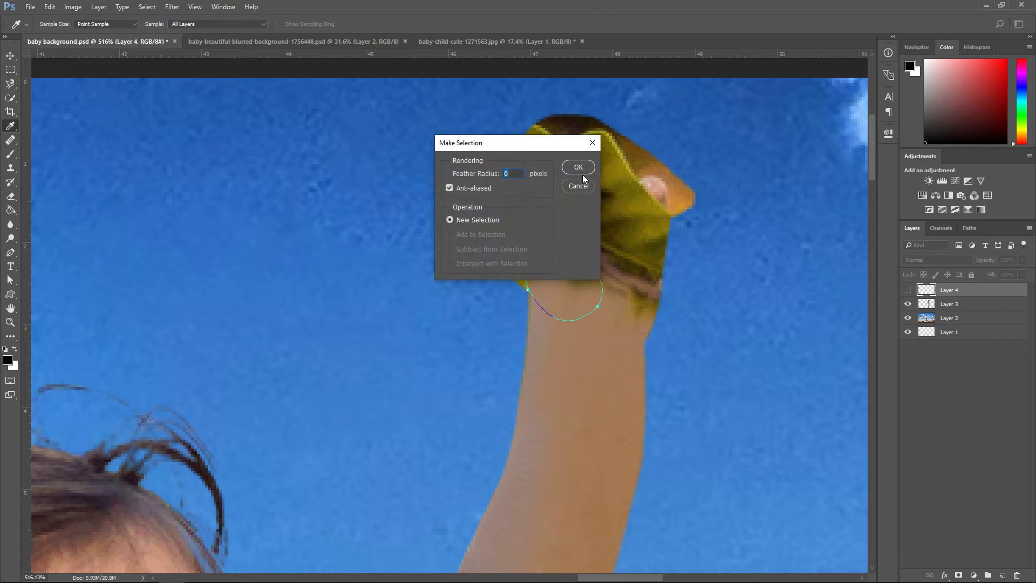
pyautogui.click(576, 168)
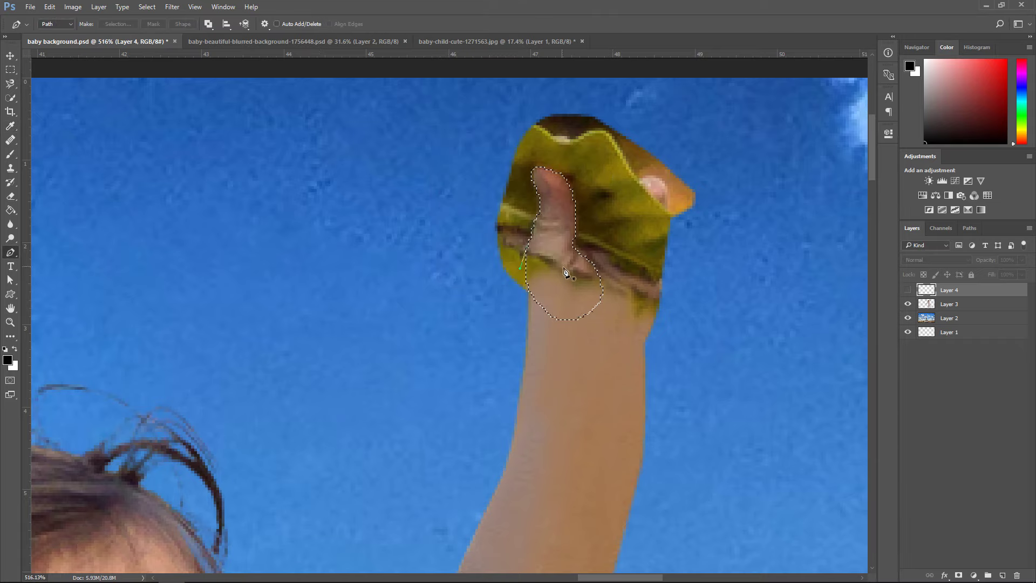
# Clone smooth skin over the dark creases at the thumb's base on Layer 3 with a 7 px Clone Stamp brush, inside the selection
pyautogui.click(10, 167)
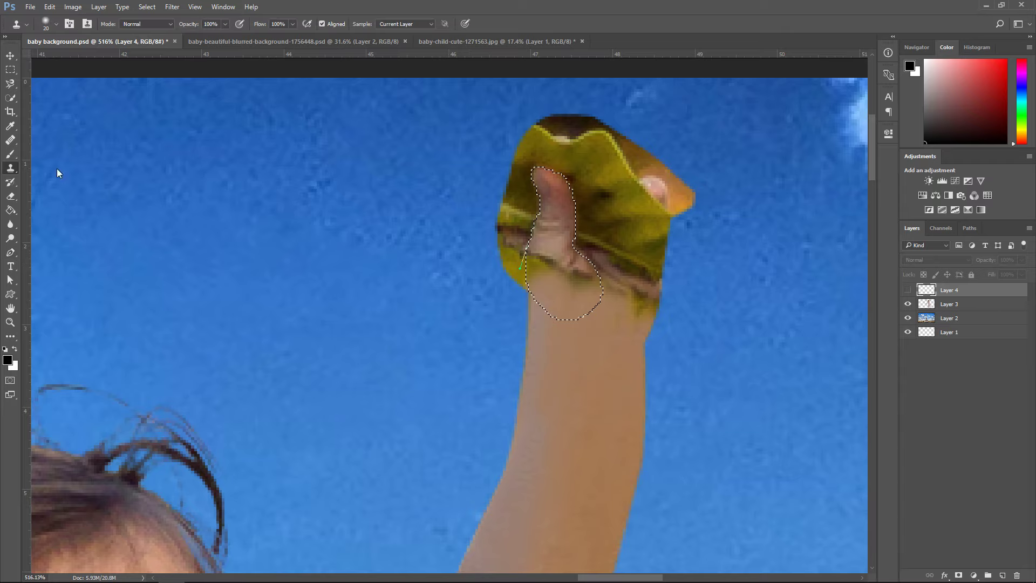
pyautogui.press('[')
pyautogui.press('[')
pyautogui.press('[')
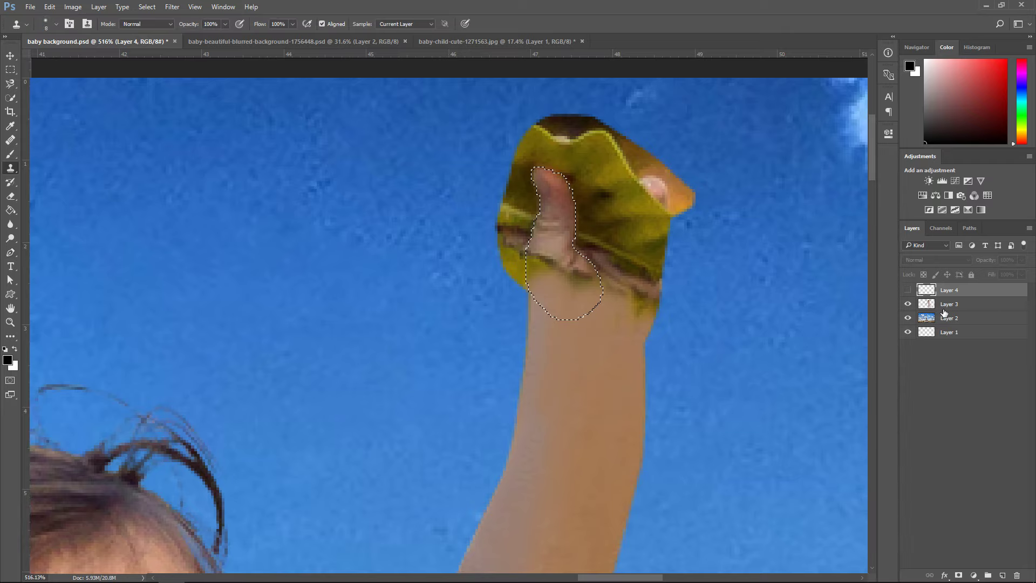
pyautogui.click(943, 306)
pyautogui.press('[')
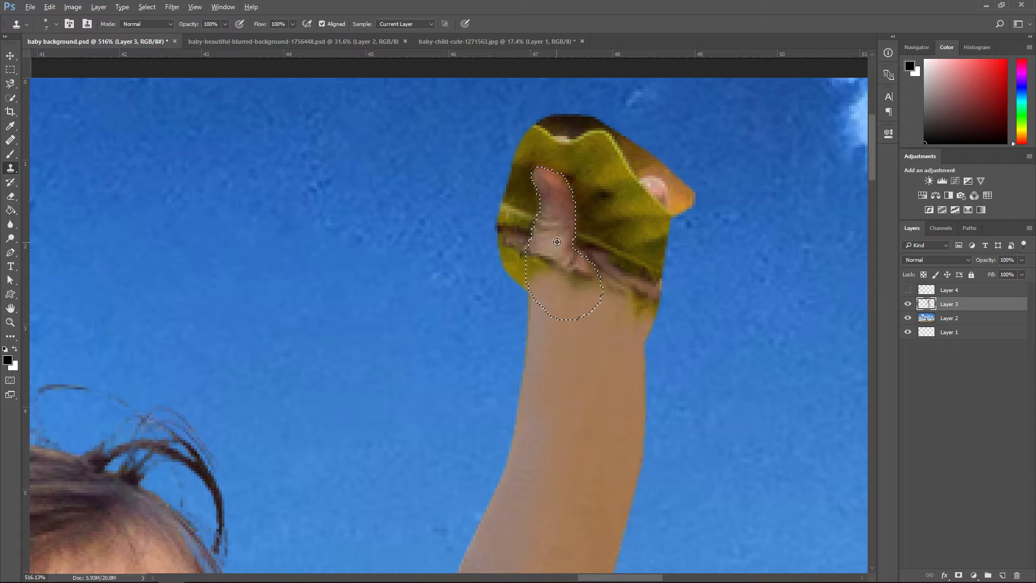
pyautogui.moveTo(543, 274)
pyautogui.mouseDown()
pyautogui.moveTo(565, 309)
pyautogui.moveTo(560, 277)
pyautogui.mouseUp()
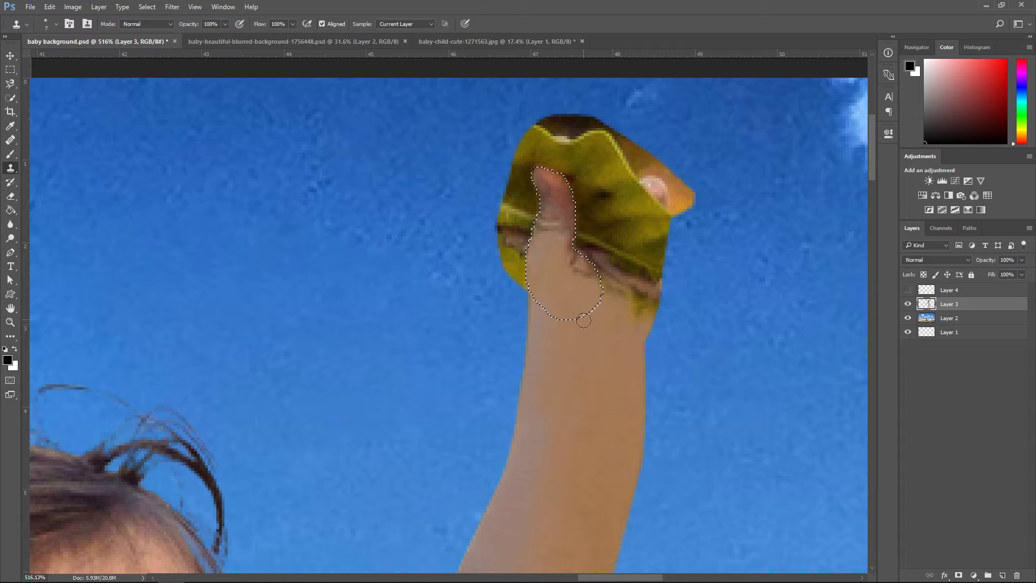
# Darken the rounded lower edge of the thumb's base with a 15 px Burn tool set to Midtones and 50% exposure
pyautogui.scroll(-2, 641, 250)
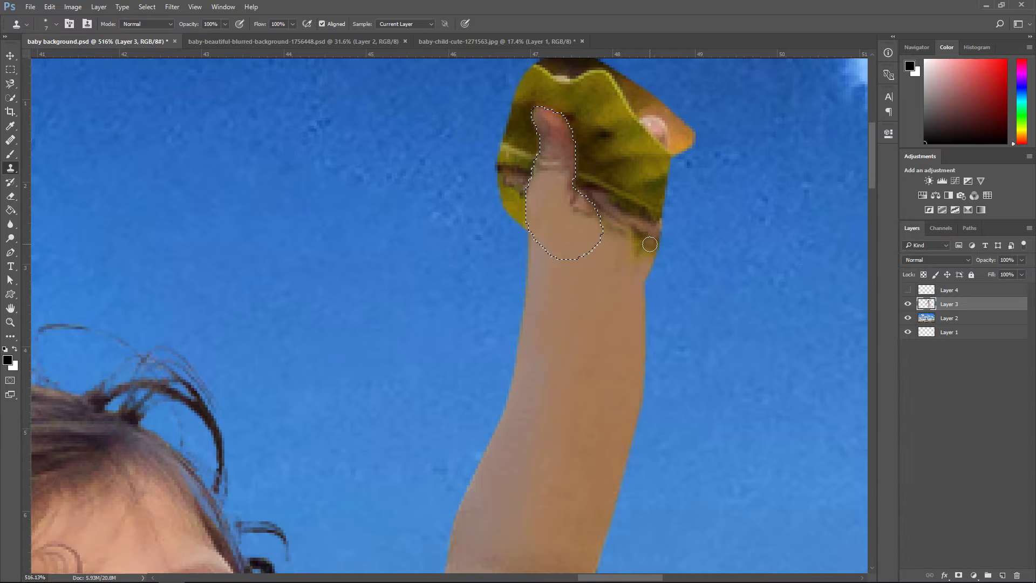
pyautogui.click(11, 237)
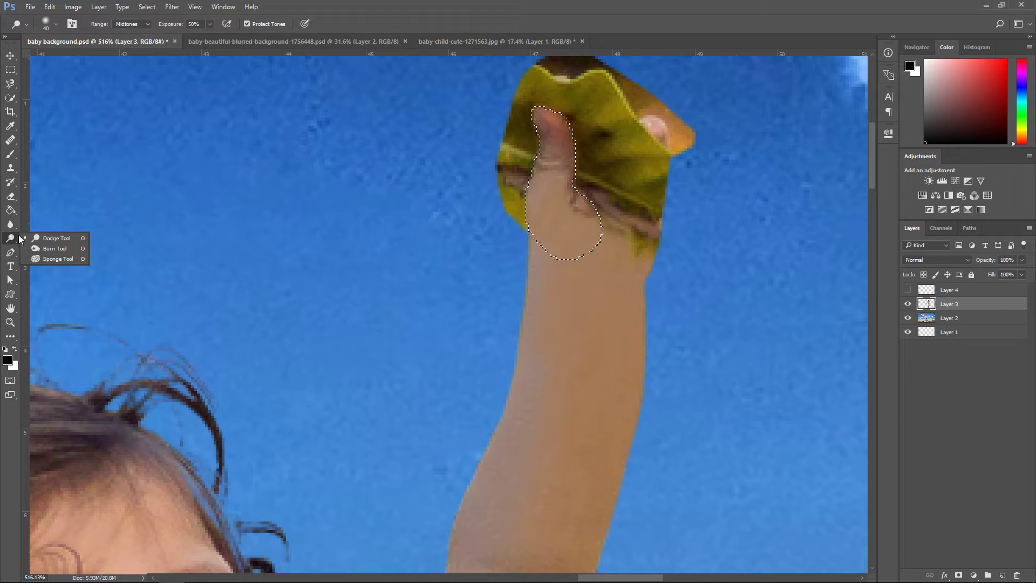
pyautogui.click(51, 249)
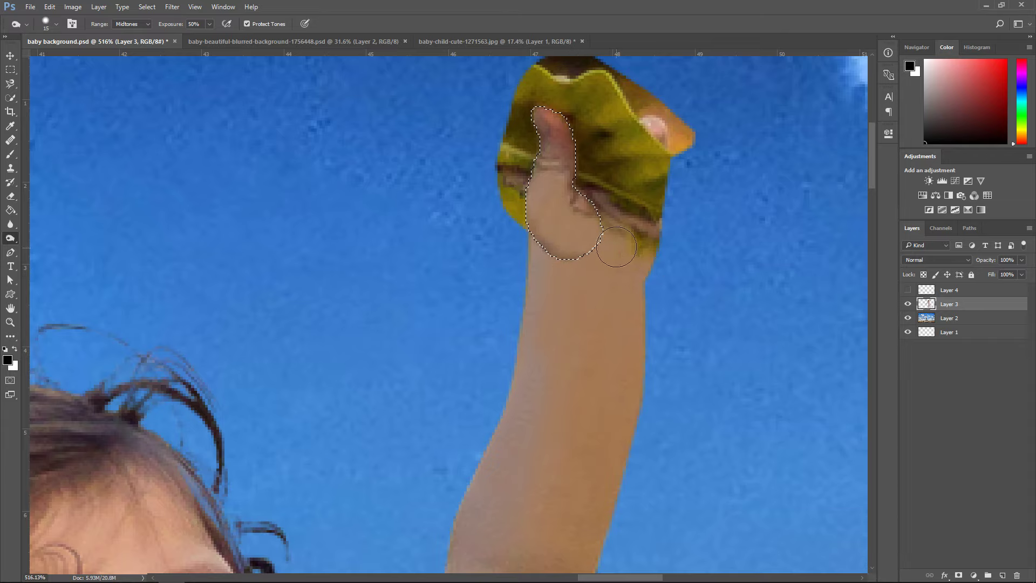
pyautogui.scroll(1, 593, 238)
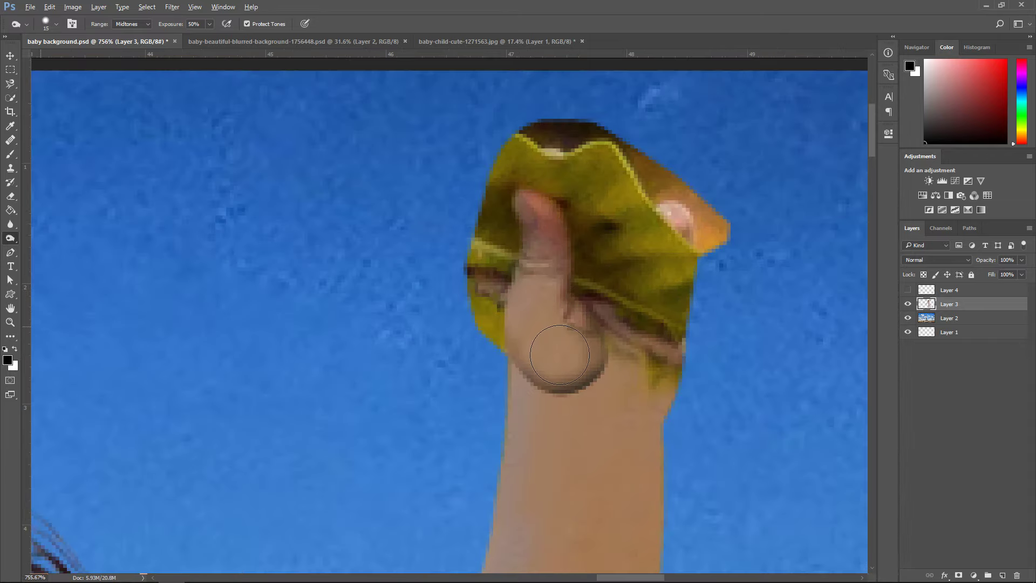
pyautogui.scroll(1, 561, 345)
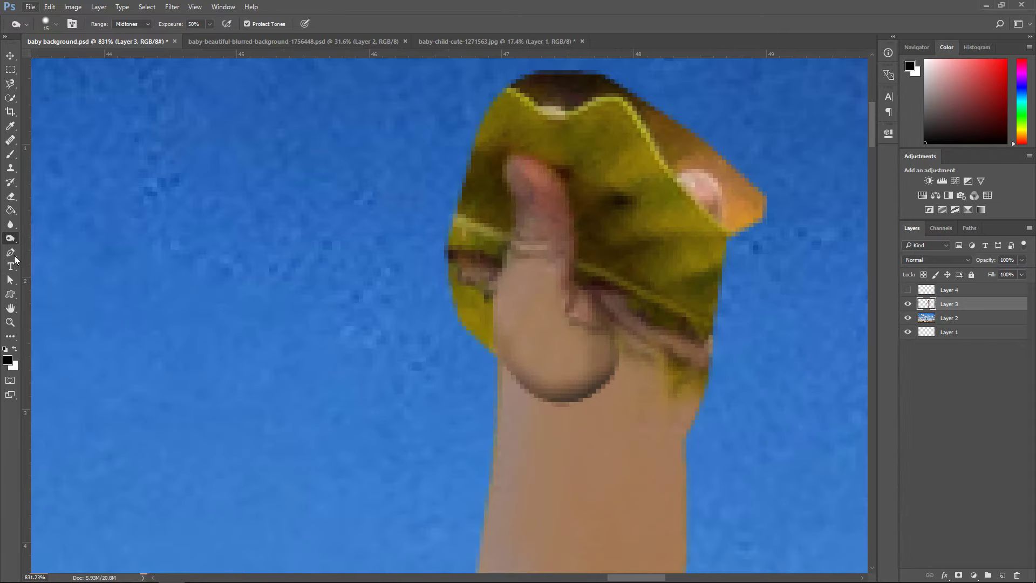
# Start a Pen tool path up the outer side of the thumb, around its tip, and along the upper edge of the wrist
pyautogui.click(10, 252)
pyautogui.scroll(1, 577, 348)
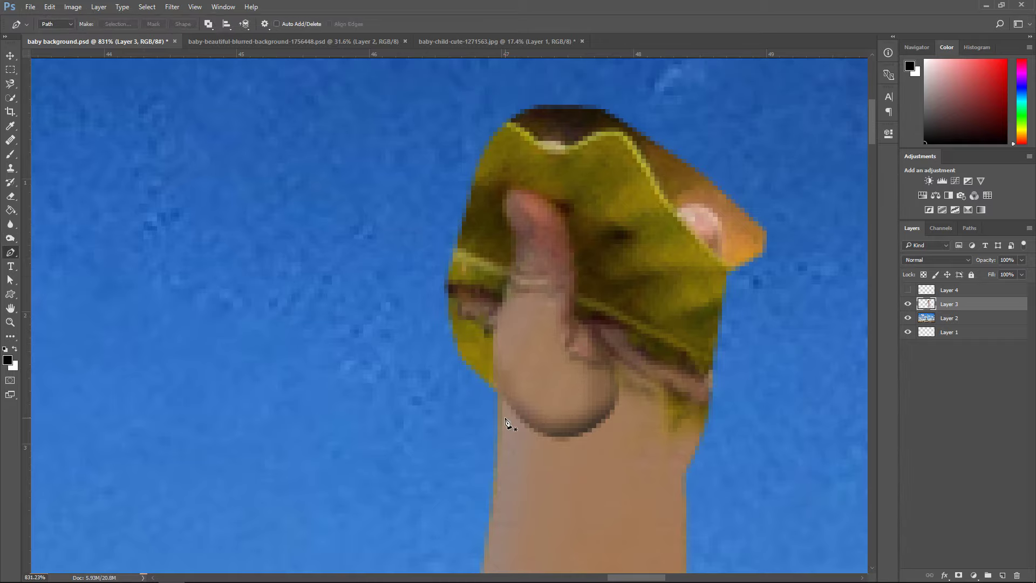
pyautogui.click(493, 386)
pyautogui.moveTo(507, 293); pyautogui.dragTo(526, 250)
pyautogui.click(507, 289)
pyautogui.hotkey('ctrl', 'z')
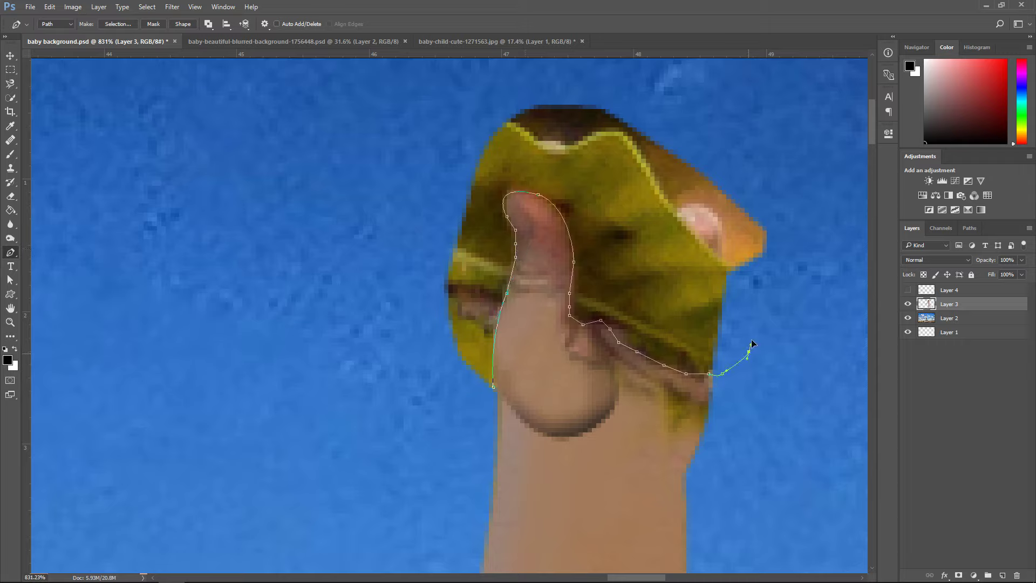
# Continue the path in a wide loop around the remaining yellow sleeve and close it at the base of the thumb
pyautogui.moveTo(758, 320); pyautogui.dragTo(763, 310)
pyautogui.moveTo(780, 288); pyautogui.dragTo(787, 283)
pyautogui.moveTo(807, 248); pyautogui.dragTo(815, 230)
pyautogui.moveTo(797, 185); pyautogui.dragTo(761, 145)
pyautogui.moveTo(713, 114); pyautogui.dragTo(680, 100)
pyautogui.moveTo(614, 81); pyautogui.dragTo(580, 80)
pyautogui.moveTo(506, 82); pyautogui.dragTo(491, 90)
pyautogui.moveTo(434, 136); pyautogui.dragTo(404, 191)
pyautogui.moveTo(399, 320); pyautogui.dragTo(422, 376)
pyautogui.moveTo(443, 396); pyautogui.dragTo(456, 398)
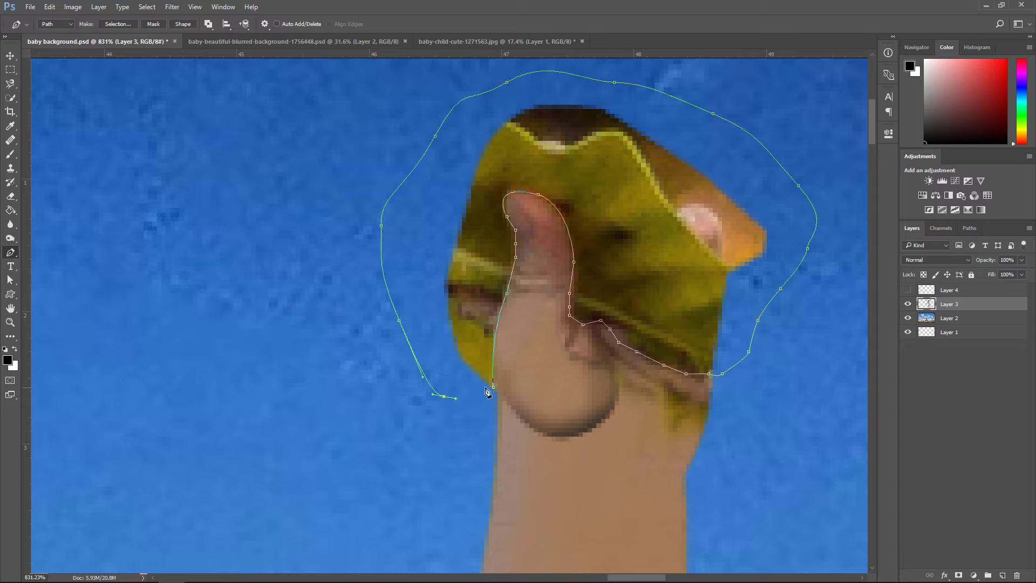
pyautogui.click(493, 387)
# Convert the path to a selection with 0 px feather, delete the yellow sleeve from Layer 3, and deselect
pyautogui.click(120, 24)
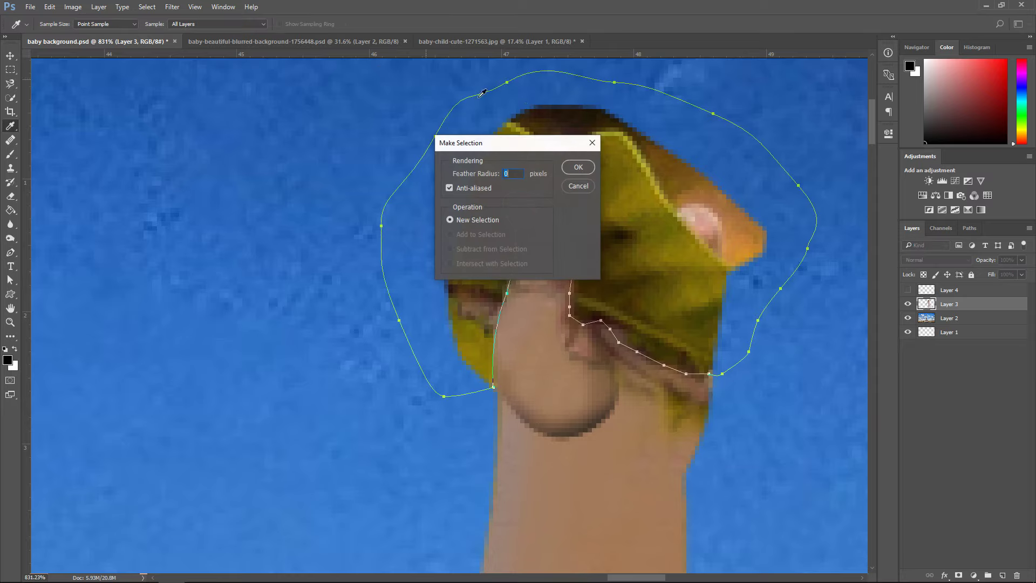
pyautogui.click(585, 169)
pyautogui.press('Delete')
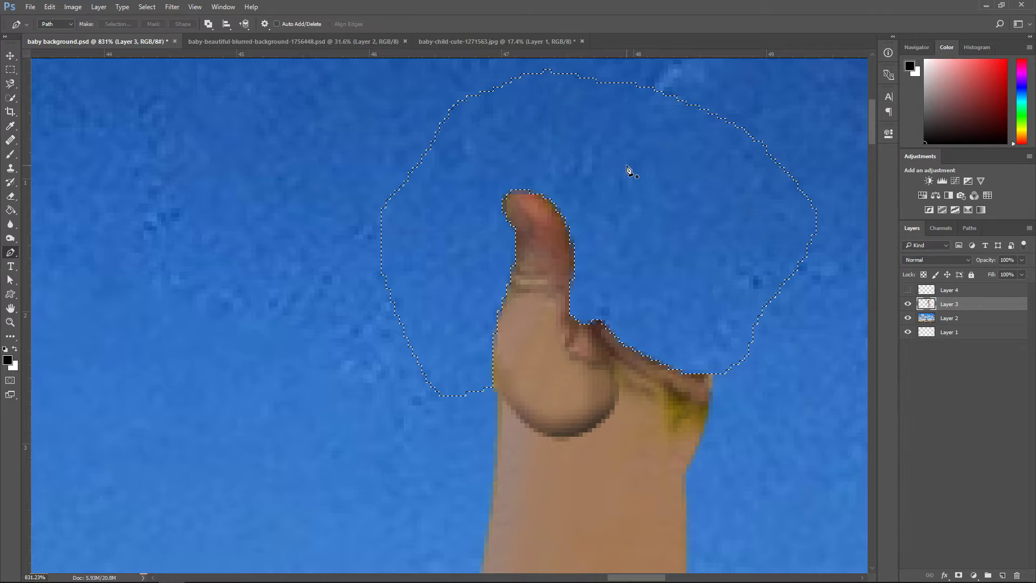
pyautogui.hotkey('ctrl', 'd')
# Load Layer 3's outline as a selection and clone forearm skin over the yellow stain at the wrist's edge
pyautogui.scroll(-2, 647, 172)
pyautogui.press('v')
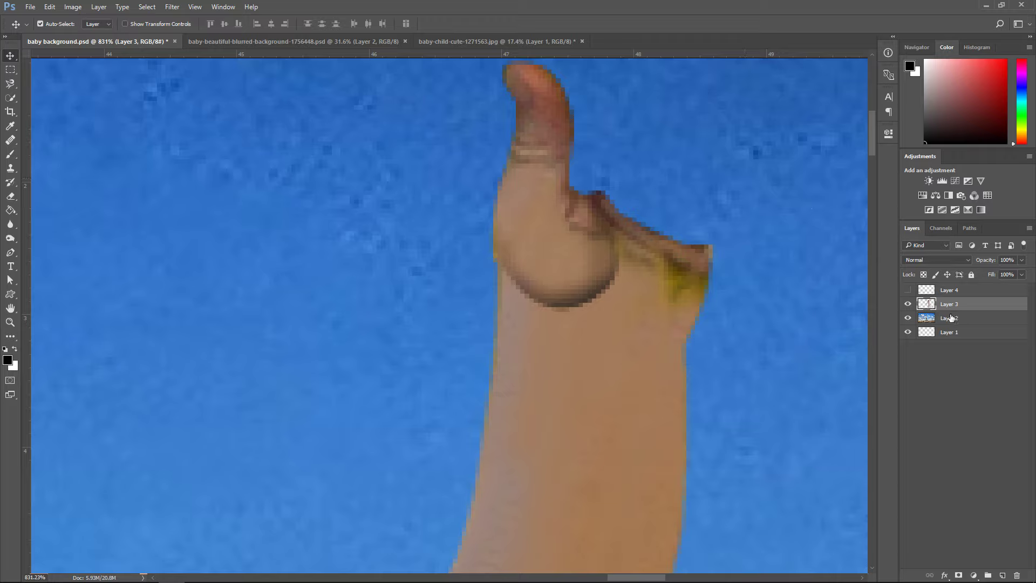
pyautogui.keyDown('ctrl'); pyautogui.click(925, 303); pyautogui.keyUp('ctrl')
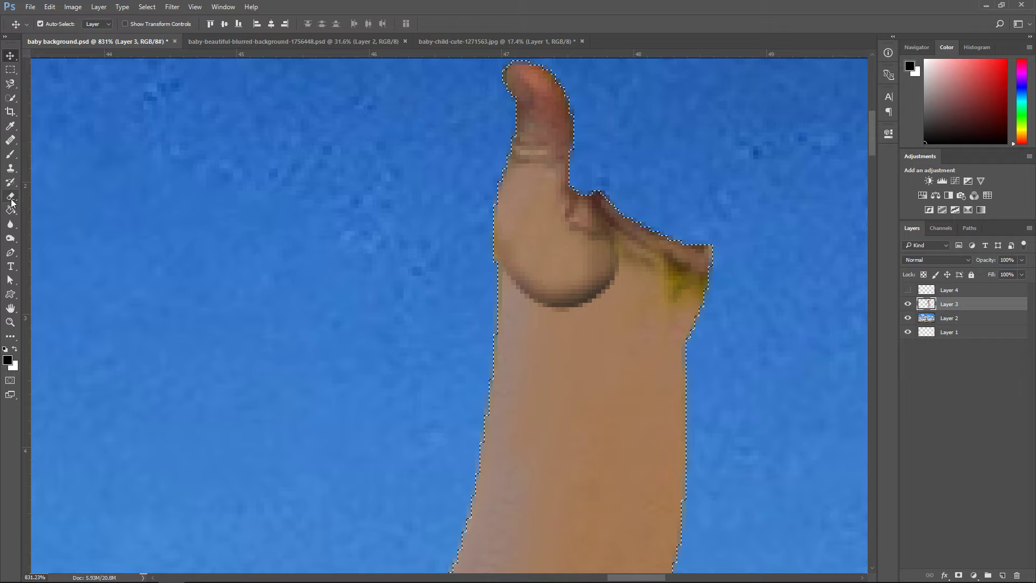
pyautogui.click(10, 168)
pyautogui.keyDown('alt'); pyautogui.click(624, 390); pyautogui.keyUp('alt')
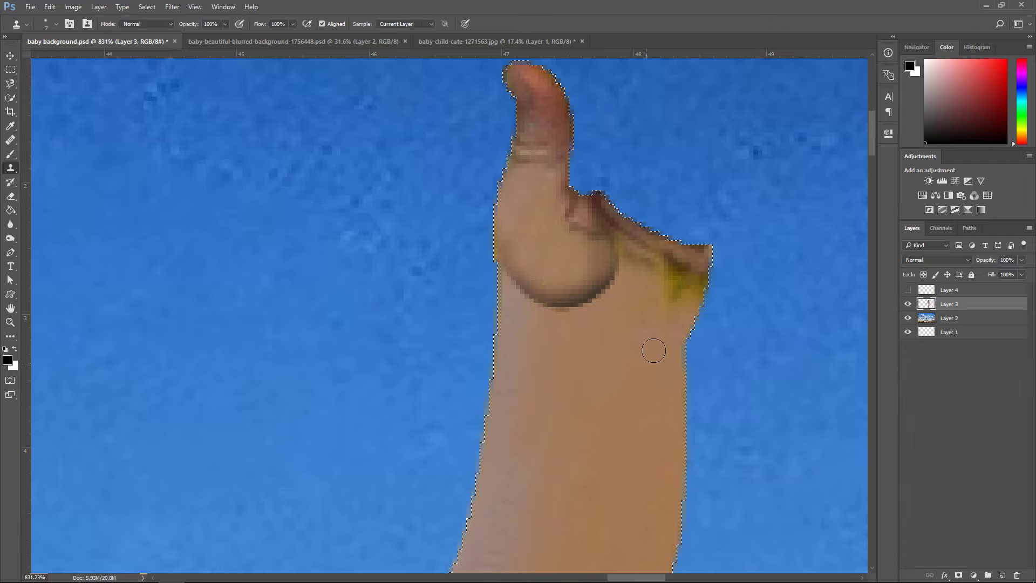
pyautogui.moveTo(654, 348)
pyautogui.mouseDown()
pyautogui.moveTo(674, 296)
pyautogui.moveTo(669, 274)
pyautogui.moveTo(698, 297)
pyautogui.moveTo(661, 310)
pyautogui.mouseUp()
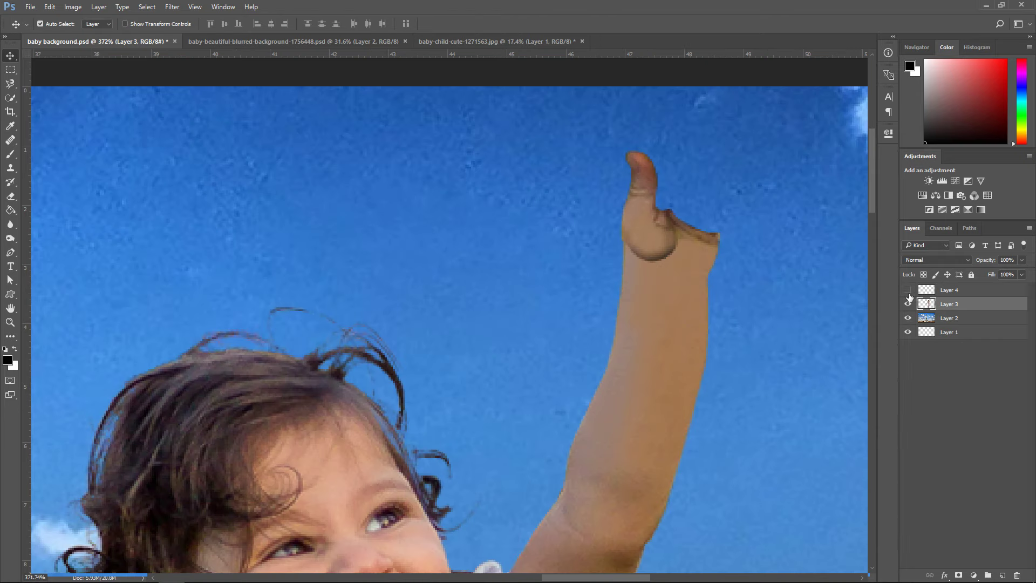
# Show Layer 4, rotate its hand slightly clockwise, and shift it over the end of the raised forearm
pyautogui.click(908, 290)
pyautogui.hotkey('ctrl', 't')
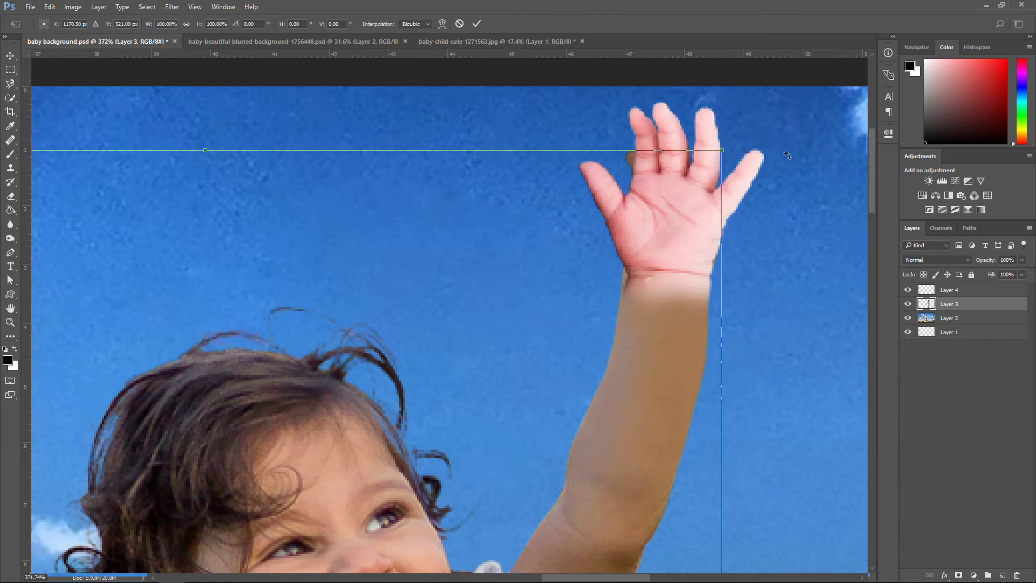
pyautogui.press('Escape')
pyautogui.click(955, 292)
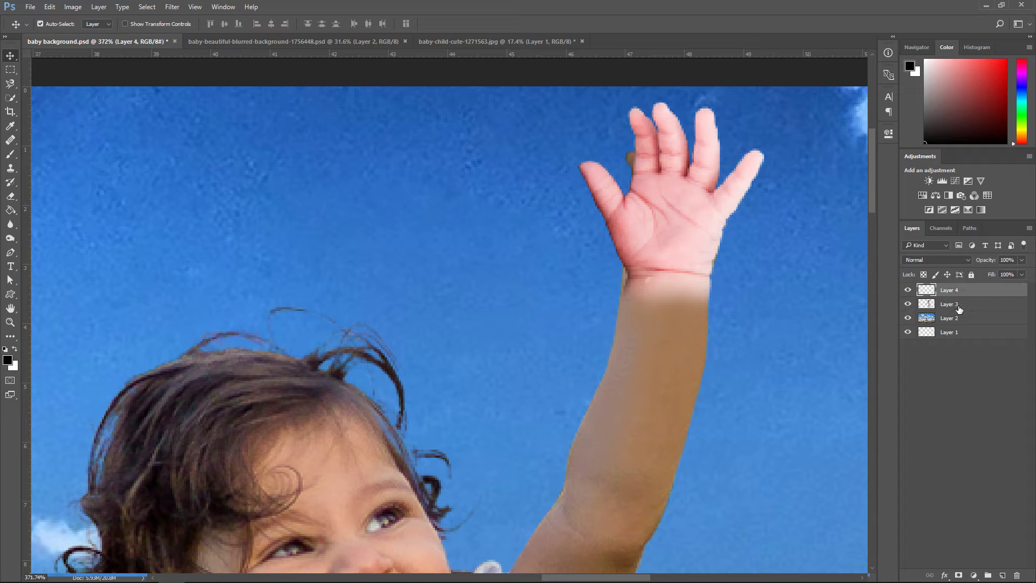
pyautogui.hotkey('ctrl', 't')
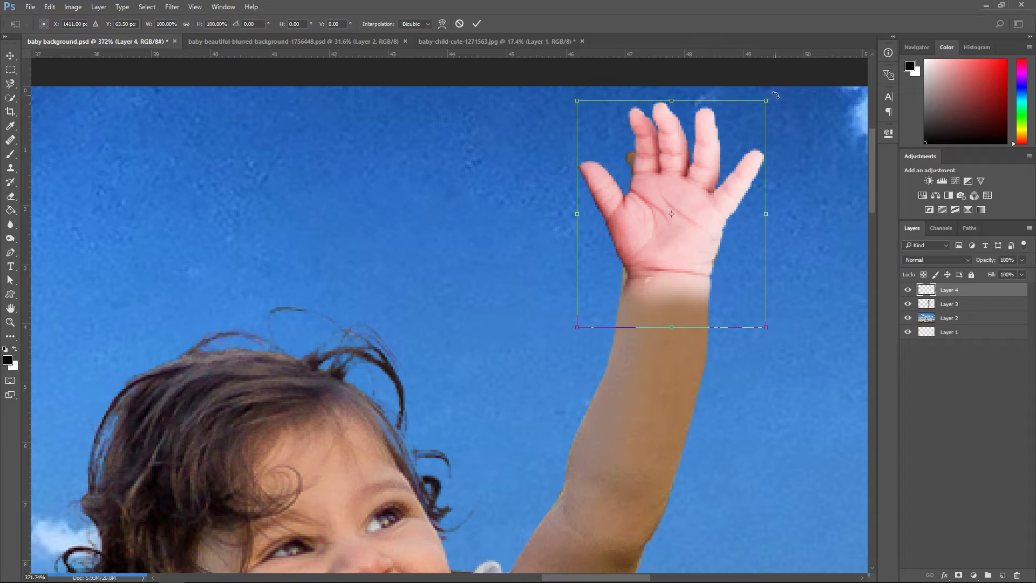
pyautogui.moveTo(775, 94); pyautogui.dragTo(803, 126)
pyautogui.moveTo(745, 165); pyautogui.dragTo(759, 197)
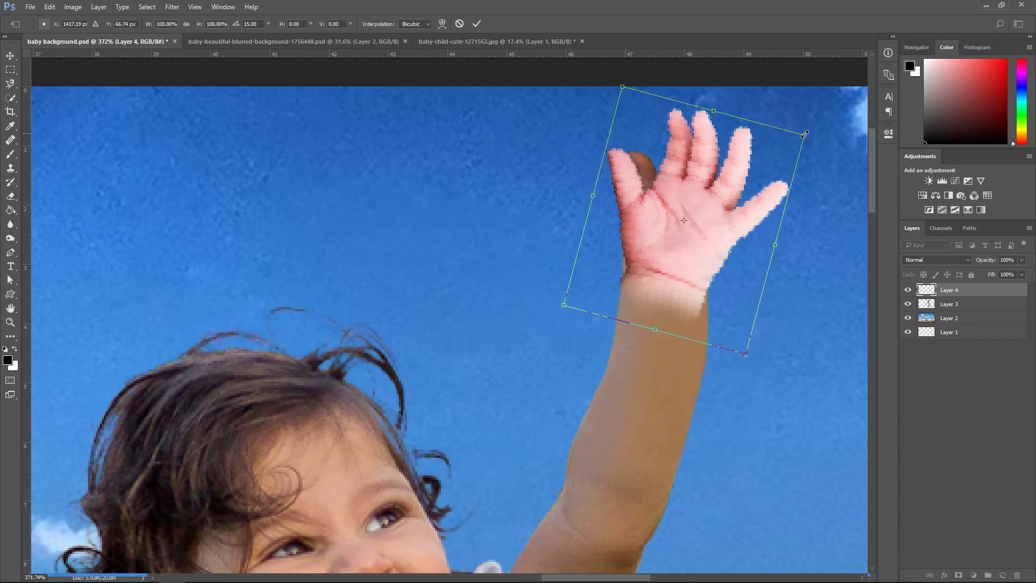
pyautogui.press('Return')
# Lower Layer 4's opacity to 34% to align the hand slightly further down over the arm, and restore it to 100%
pyautogui.click(1021, 259)
pyautogui.moveTo(1024, 274); pyautogui.dragTo(988, 274)
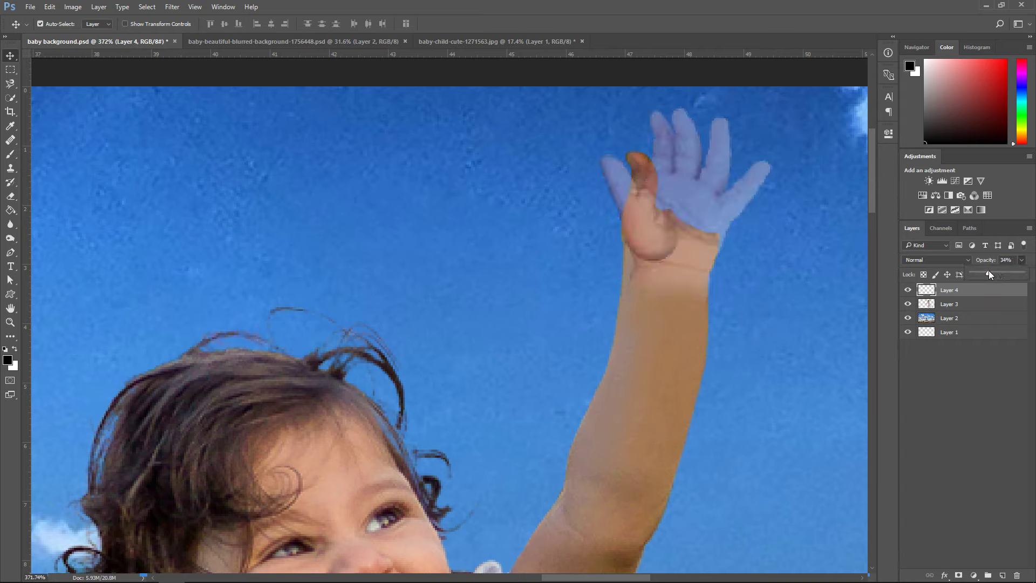
pyautogui.click(985, 293)
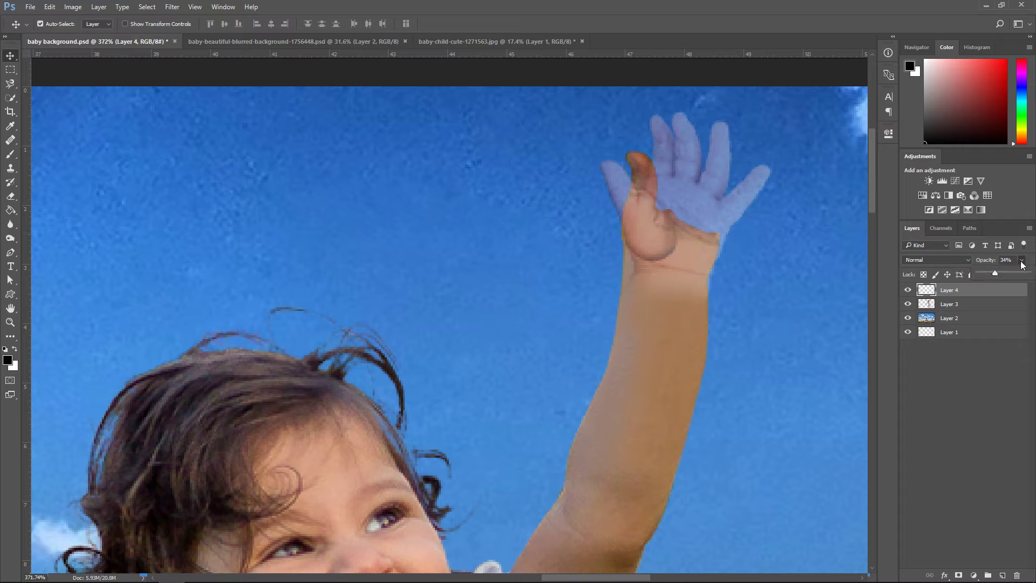
pyautogui.moveTo(1014, 272); pyautogui.dragTo(1029, 273)
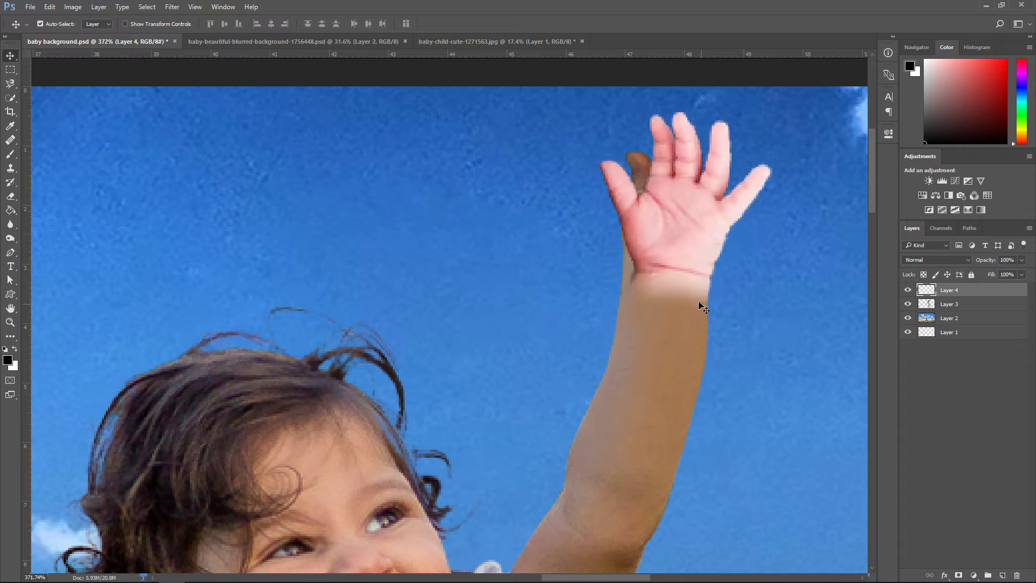
# Hide Layer 4 and draw a closed, inward-curving Pen tool path along the thumb-side edge of the forearm below the thumb
pyautogui.click(10, 254)
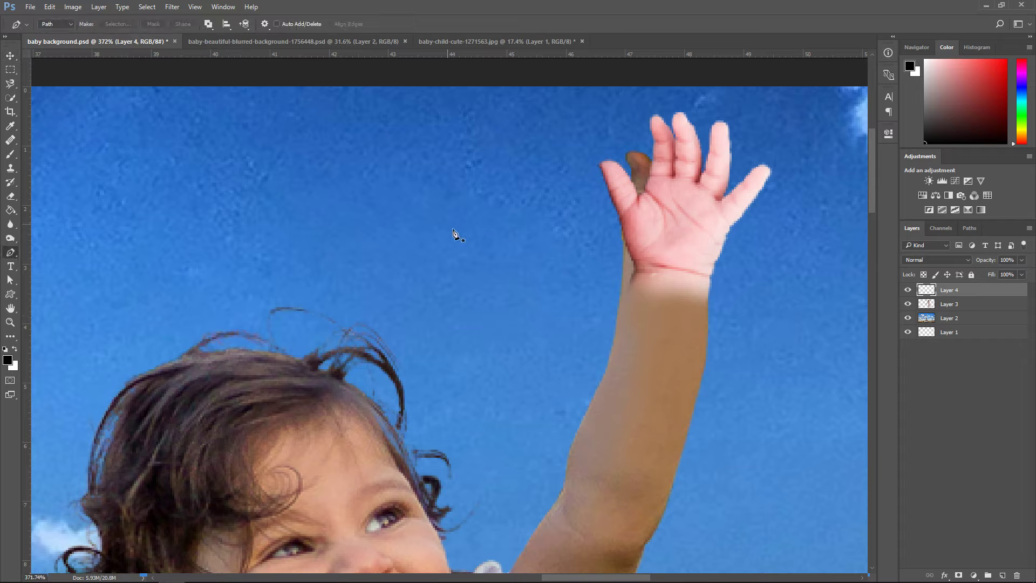
pyautogui.click(908, 290)
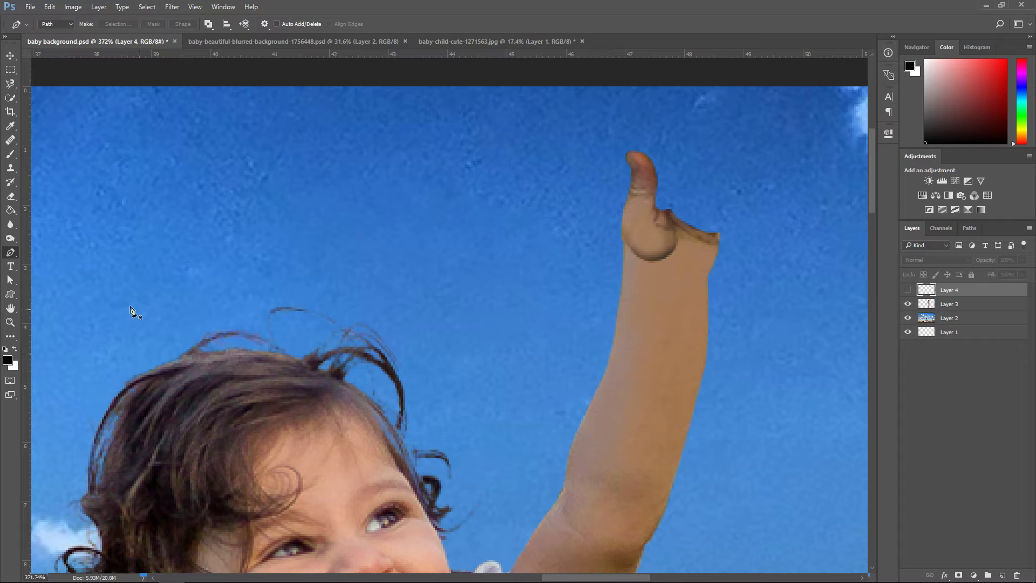
pyautogui.click(616, 323)
pyautogui.hotkey('ctrl', 'z')
pyautogui.click(613, 339)
pyautogui.moveTo(623, 239); pyautogui.dragTo(606, 195)
pyautogui.keyDown('alt'); pyautogui.click(623, 239); pyautogui.keyUp('alt')
pyautogui.click(578, 259)
pyautogui.click(566, 320)
pyautogui.click(597, 354)
# Convert the path to a selection with 0 px feather, delete that strip of forearm from Layer 3, and deselect
pyautogui.click(117, 24)
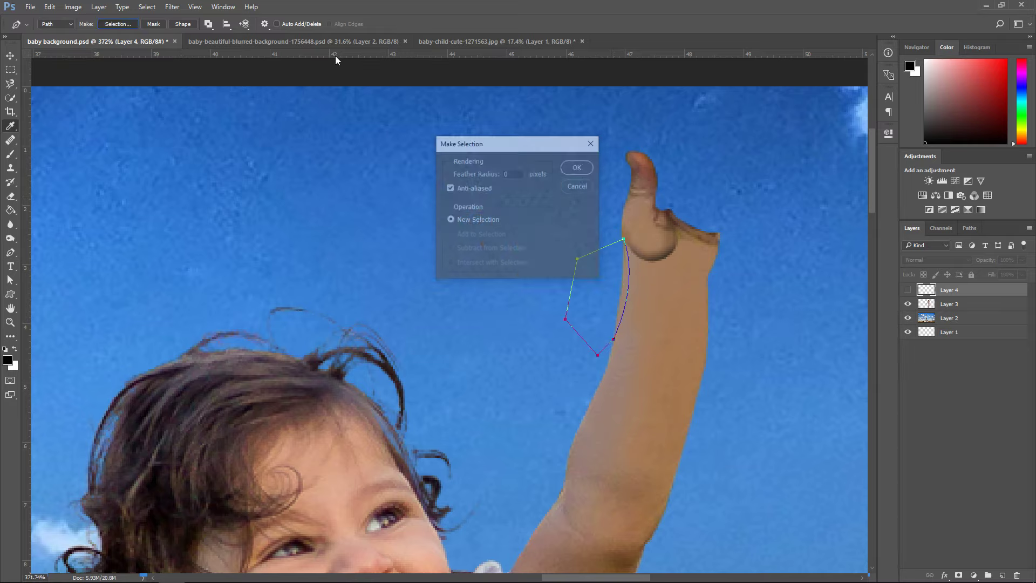
pyautogui.click(577, 166)
pyautogui.click(958, 304)
pyautogui.press('Delete')
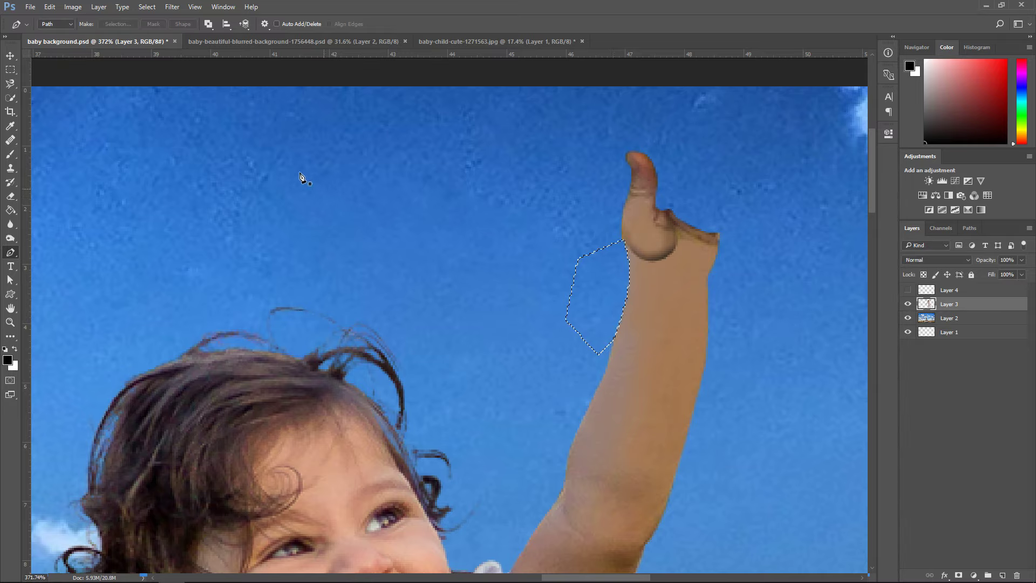
pyautogui.click(11, 69)
pyautogui.hotkey('ctrl', 'd')
# Show Layer 4, outline the skin protruding beside the pasted wrist with the Pen tool, and delete that area from Layer 3
pyautogui.scroll(-1, 728, 313)
pyautogui.click(908, 290)
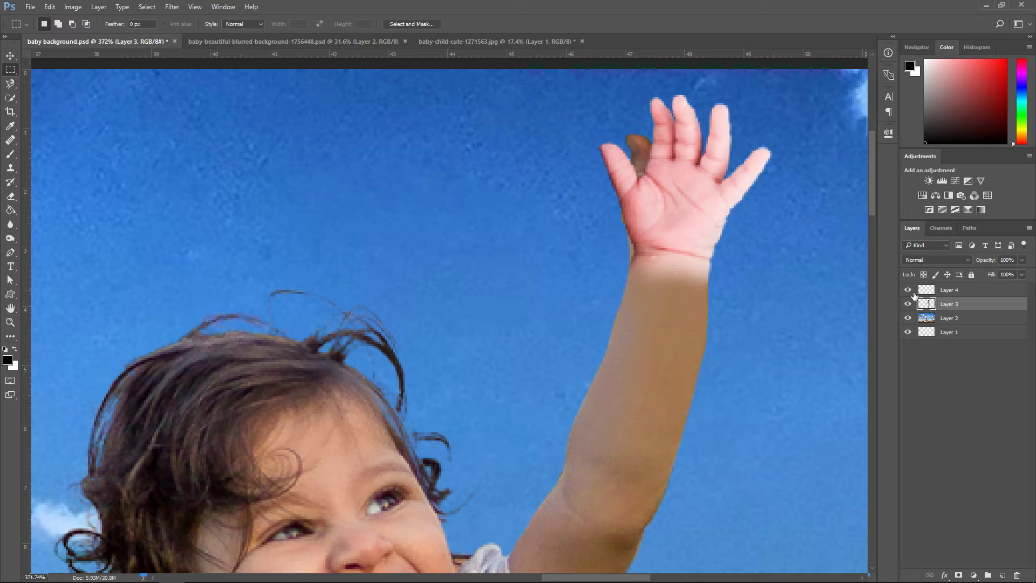
pyautogui.click(907, 290)
pyautogui.click(907, 290)
pyautogui.press('p')
pyautogui.click(630, 263)
pyautogui.click(635, 250)
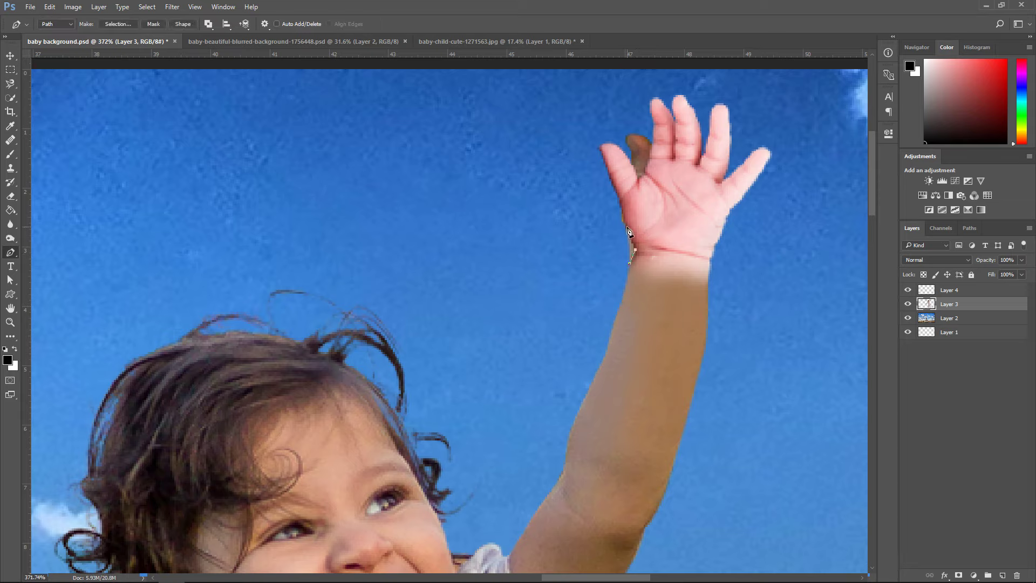
pyautogui.click(624, 216)
pyautogui.click(605, 220)
pyautogui.click(600, 248)
pyautogui.click(630, 263)
pyautogui.hotkey('ctrl', 'Return')
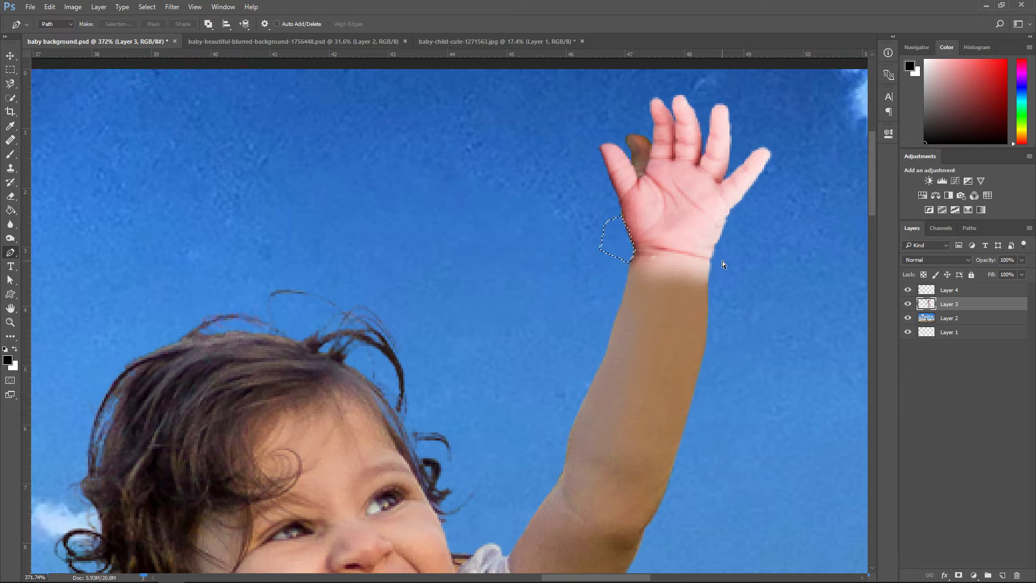
pyautogui.press('Delete')
pyautogui.hotkey('ctrl', 'd')
# Move Layer 4 below Layer 3 so the pasted hand sits behind the original thumb and forearm
pyautogui.click(908, 290)
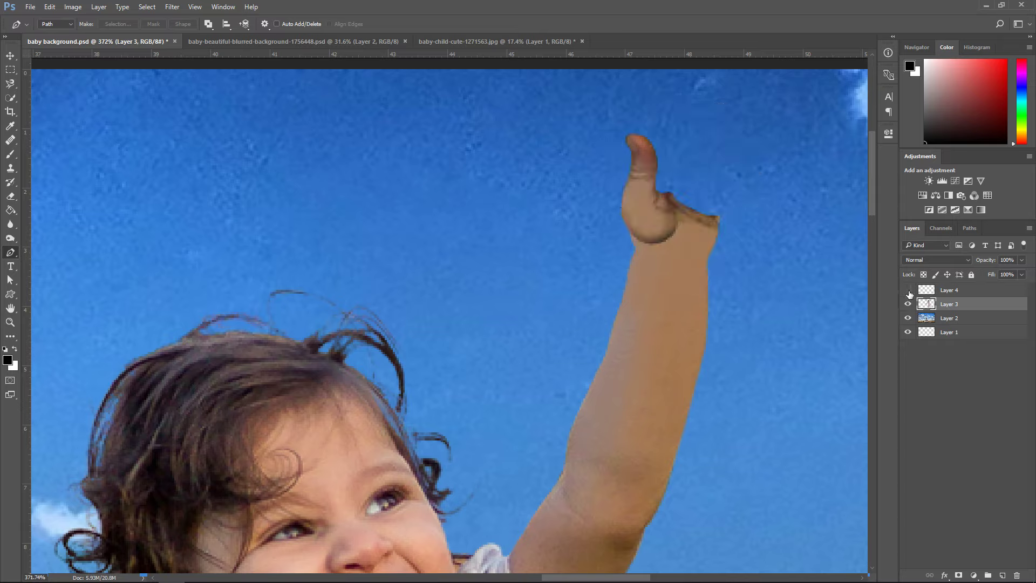
pyautogui.click(908, 291)
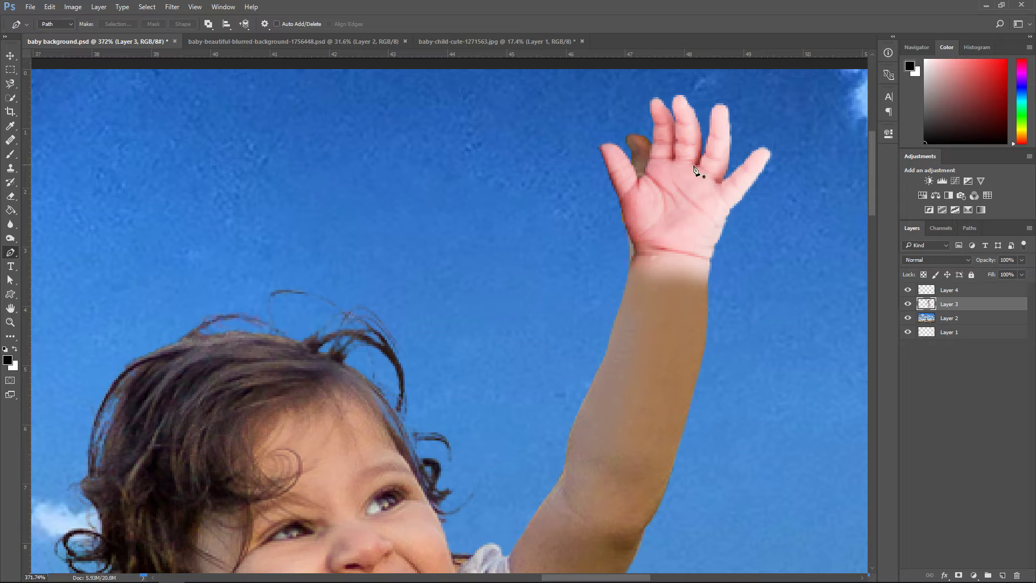
pyautogui.moveTo(949, 292); pyautogui.dragTo(951, 315)
pyautogui.hotkey('ctrl', 'z')
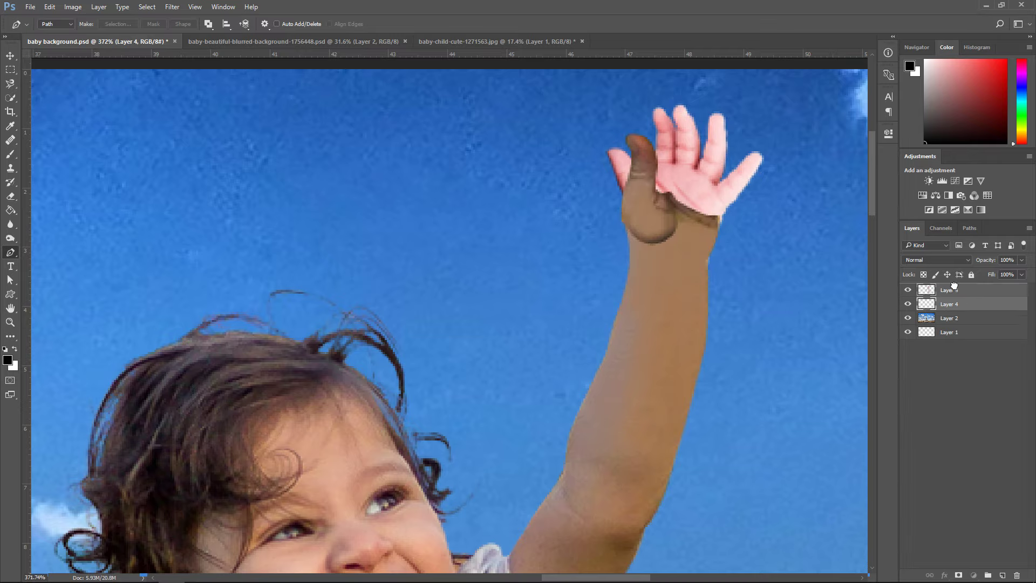
# Outline the pasted hand's thumb and thumb base on Layer 4 with a closed Pen tool path
pyautogui.scroll(3, 675, 200)
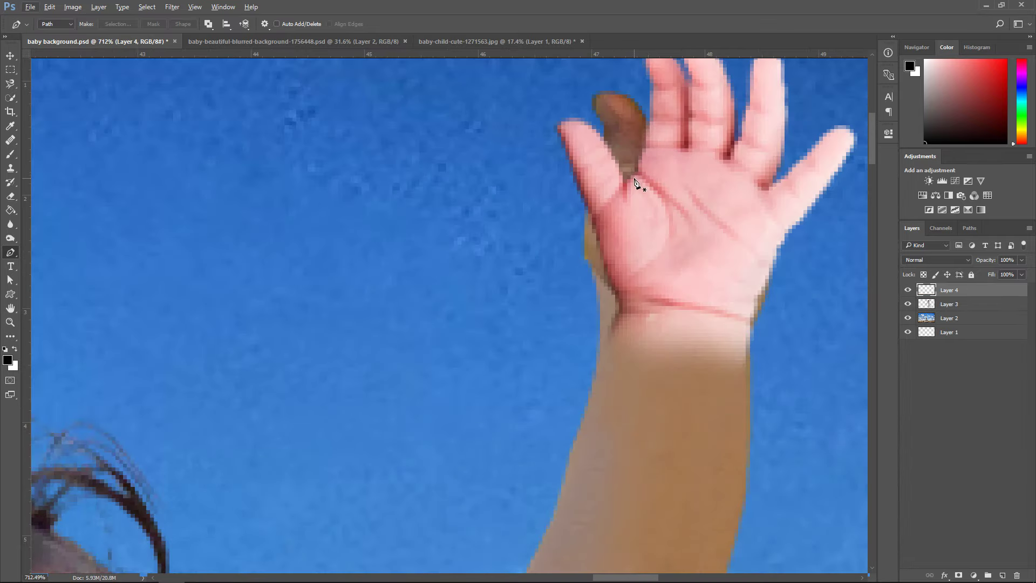
pyautogui.click(634, 171)
pyautogui.click(649, 206)
pyautogui.click(653, 236)
pyautogui.click(649, 271)
pyautogui.click(630, 290)
pyautogui.click(534, 106)
pyautogui.moveTo(569, 94); pyautogui.dragTo(596, 104)
pyautogui.click(630, 179)
# Delete the outlined thumb from Layer 4 using a selection with 0 px feather, and move Layer 4 below Layer 3
pyautogui.click(118, 25)
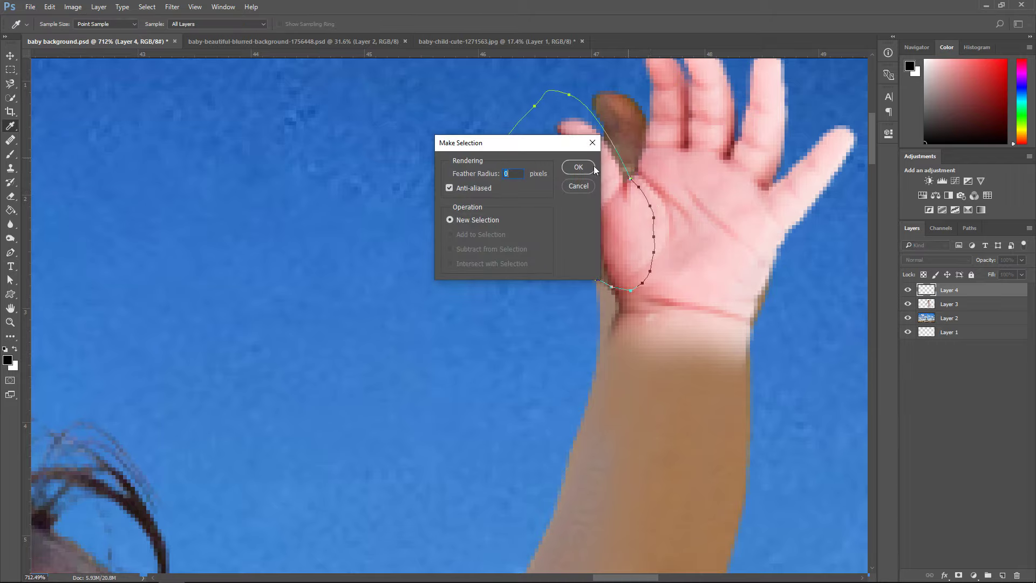
pyautogui.click(577, 167)
pyautogui.press('Delete')
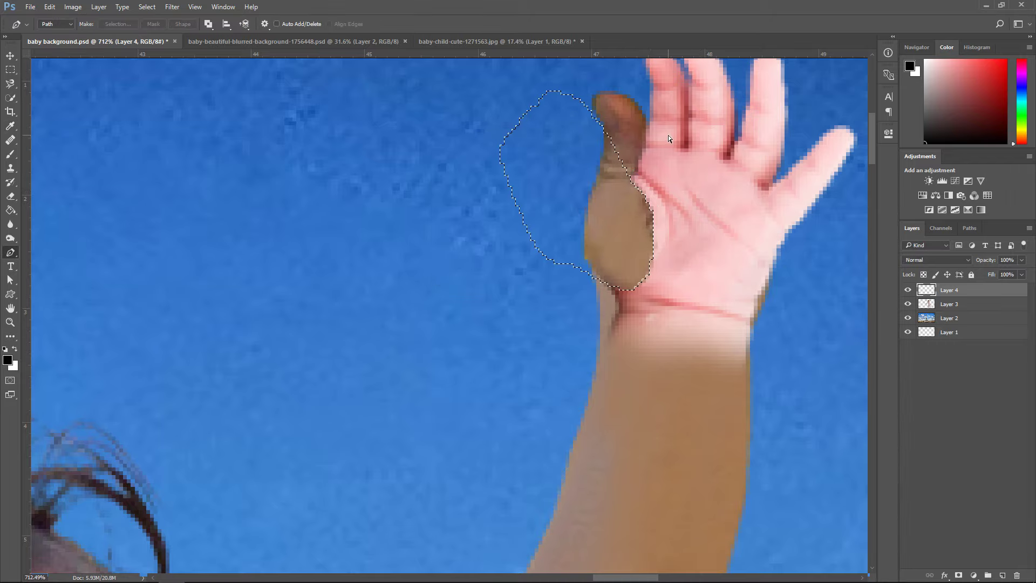
pyautogui.hotkey('ctrl', 'd')
pyautogui.press('v')
pyautogui.moveTo(954, 293); pyautogui.dragTo(956, 312)
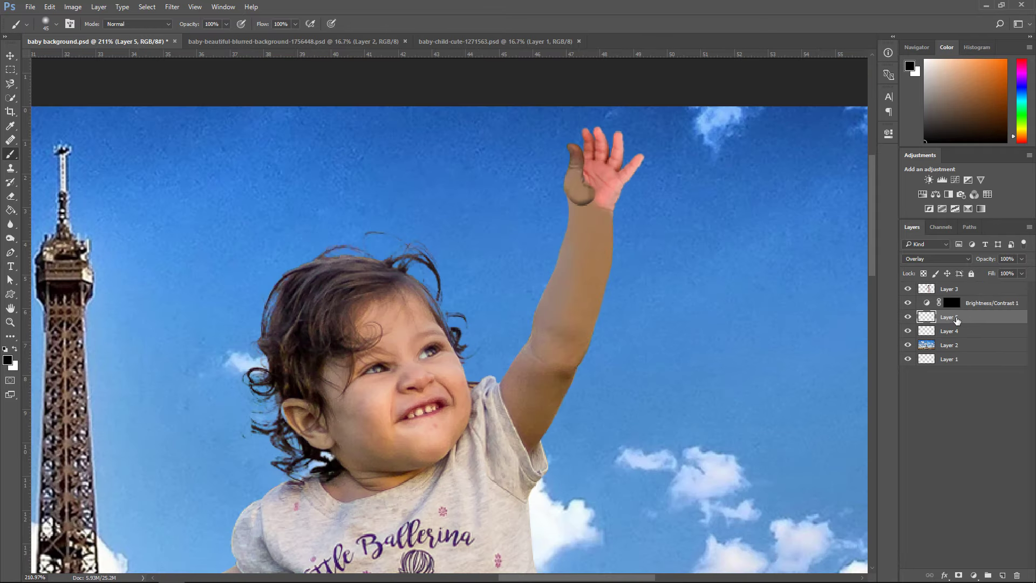
# Rename Layer 5 as hand and add a new layer above it named tan
pyautogui.doubleClick(950, 318)
pyautogui.press('Return')
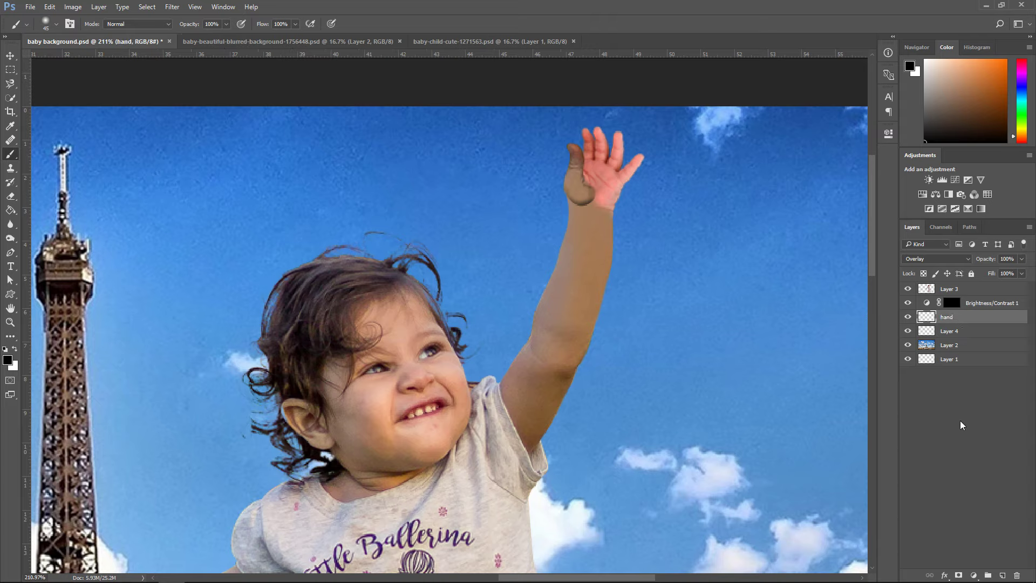
pyautogui.click(1002, 576)
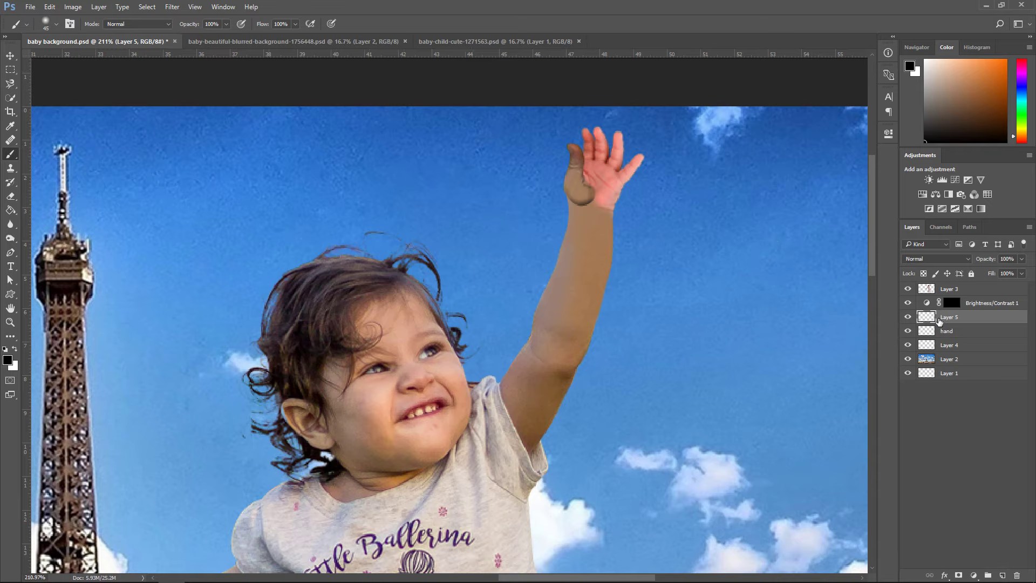
pyautogui.doubleClick(950, 319)
pyautogui.write('tan')
pyautogui.press('Return')
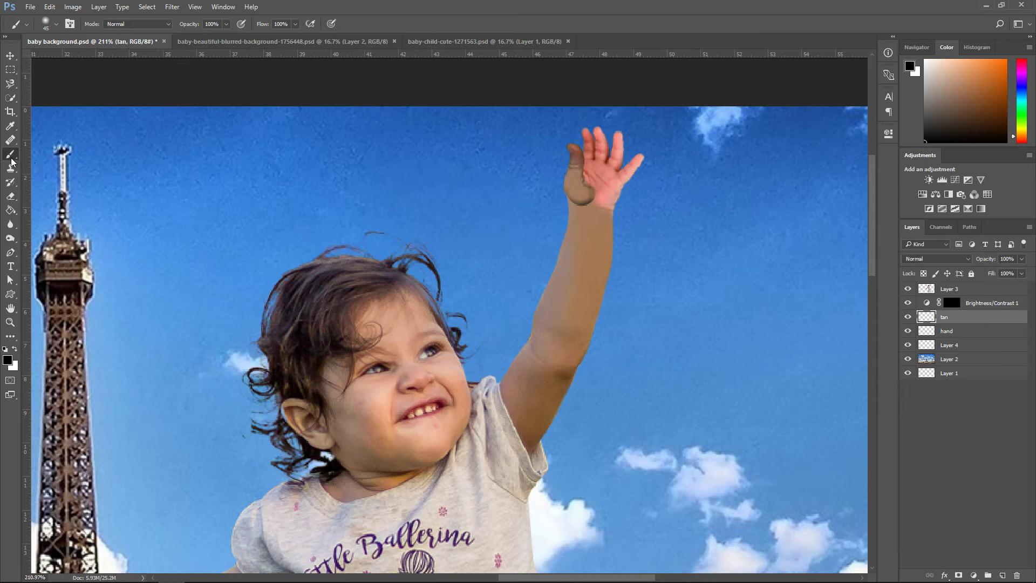
# Set the foreground colour to #ff6d00 and brush it over the pasted palm and fingers on the tan layer, within the hand's loaded outline
pyautogui.click(7, 359)
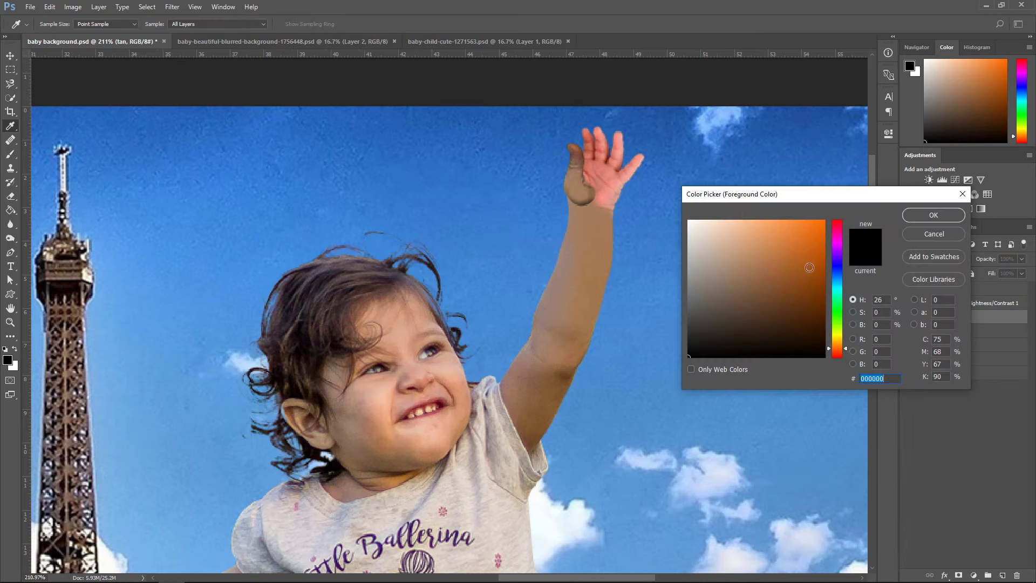
pyautogui.write('ff6e00')
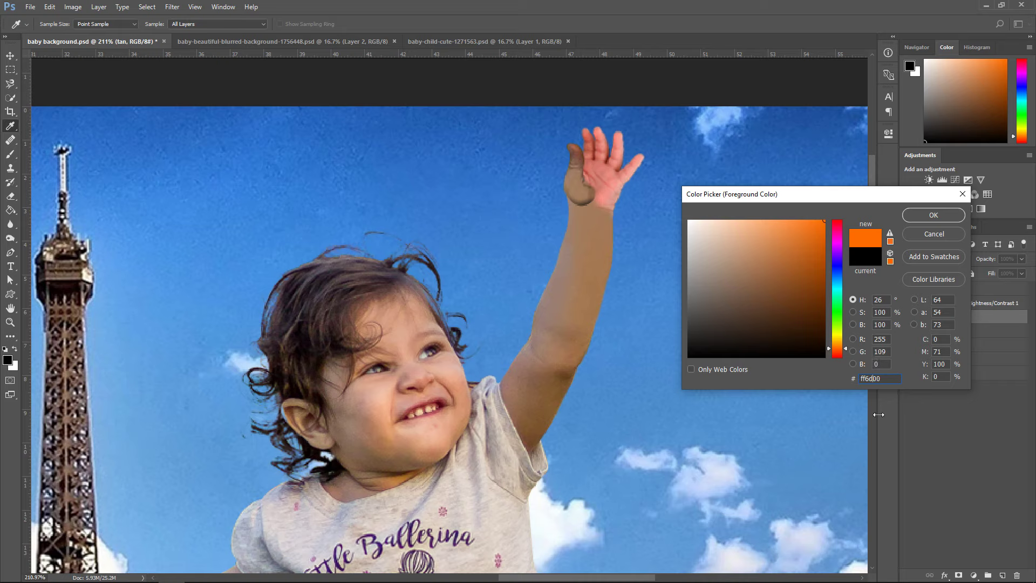
pyautogui.click(933, 214)
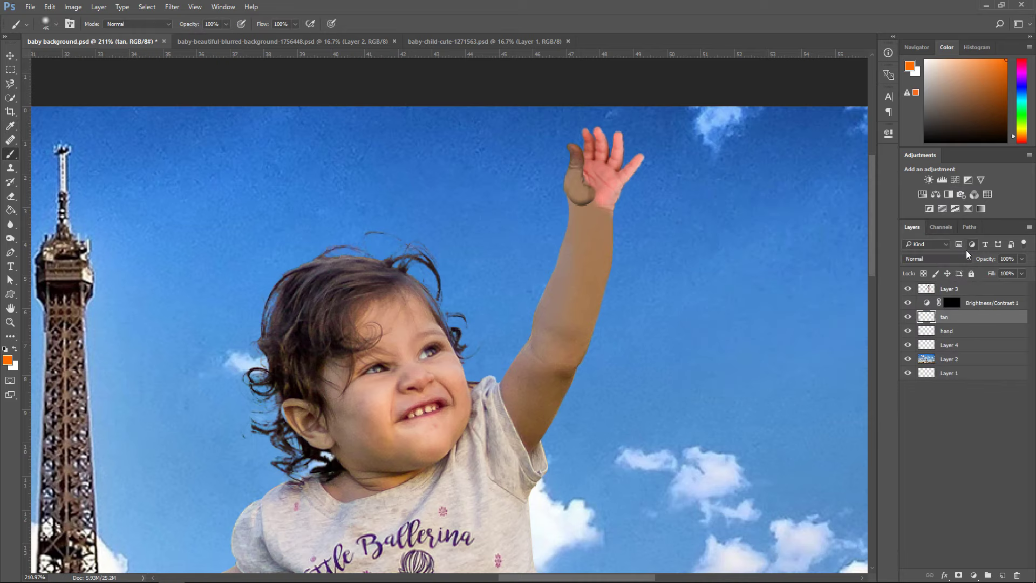
pyautogui.press('b')
pyautogui.moveTo(915, 333); pyautogui.dragTo(930, 335)
pyautogui.keyDown('ctrl'); pyautogui.click(929, 335); pyautogui.keyUp('ctrl')
pyautogui.moveTo(610, 204)
pyautogui.mouseDown()
pyautogui.moveTo(625, 172)
pyautogui.moveTo(594, 143)
pyautogui.mouseUp()
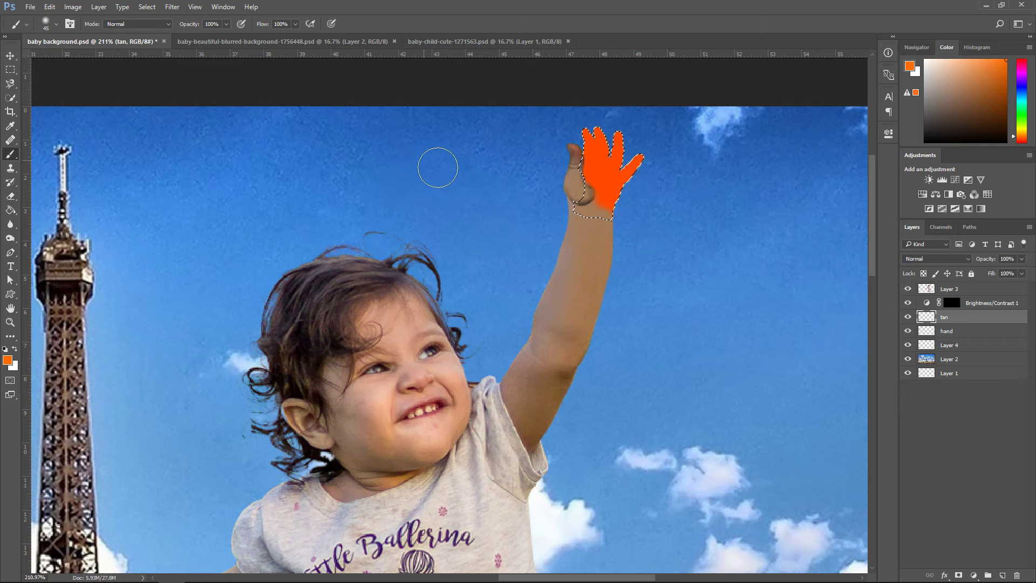
pyautogui.hotkey('ctrl', 'd')
# Set the tan layer's blend mode to Color and its opacity to 17%
pyautogui.click(940, 260)
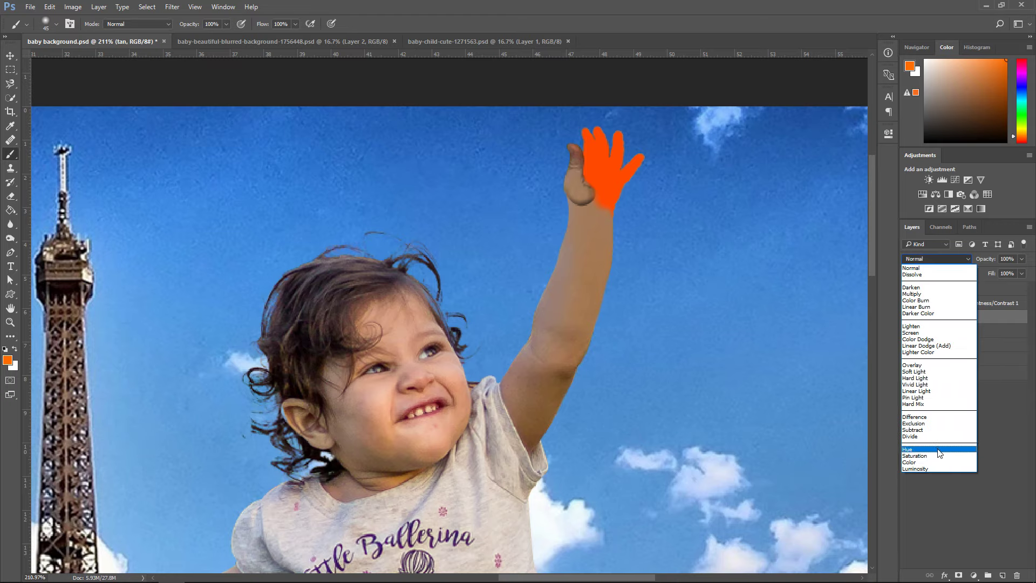
pyautogui.click(917, 462)
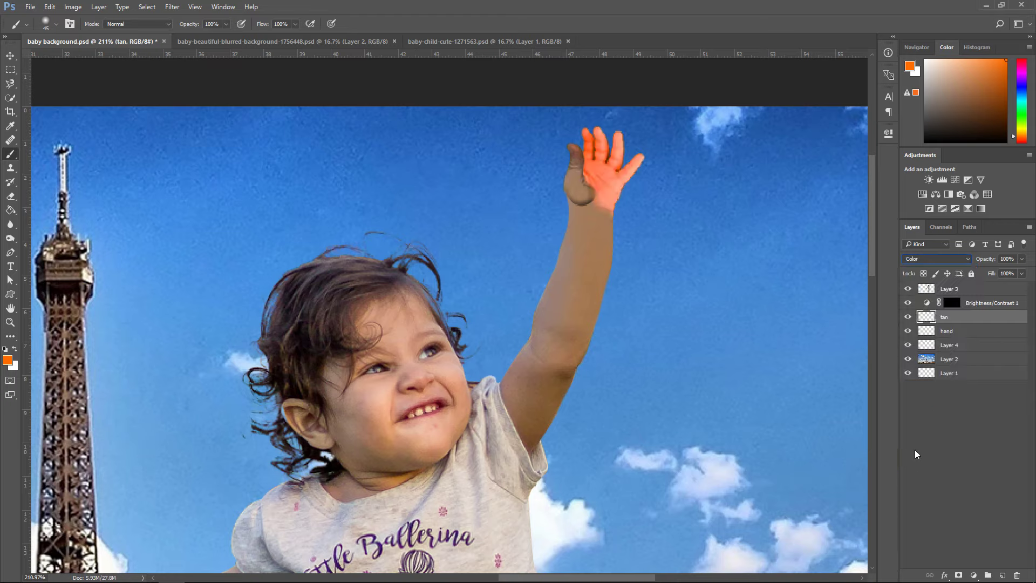
pyautogui.click(1021, 261)
pyautogui.moveTo(974, 275); pyautogui.dragTo(979, 276)
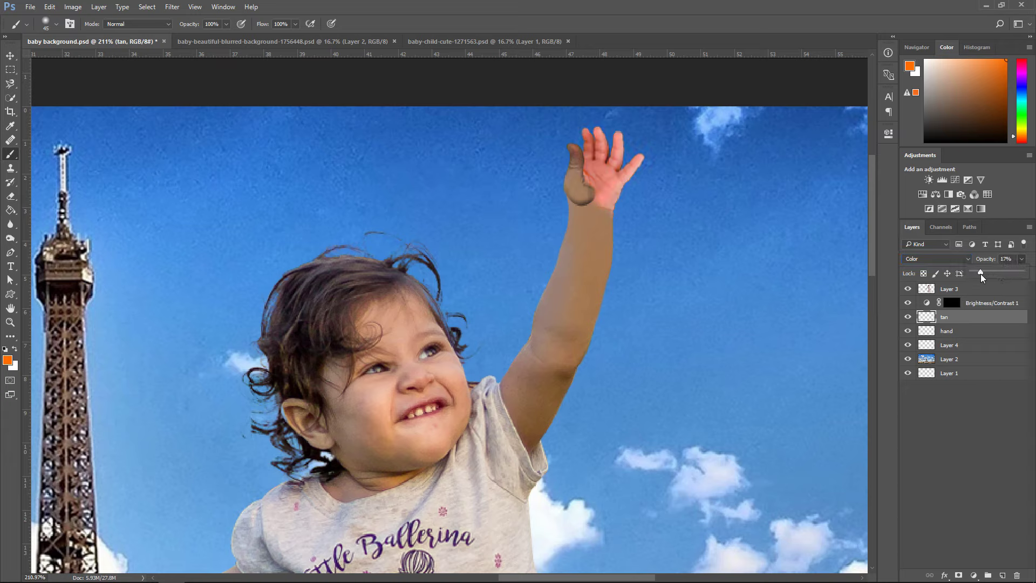
# Darken the pasted hand by setting Brightness/Contrast 1 to brightness -126 and contrast -50
pyautogui.click(983, 322)
pyautogui.click(989, 306)
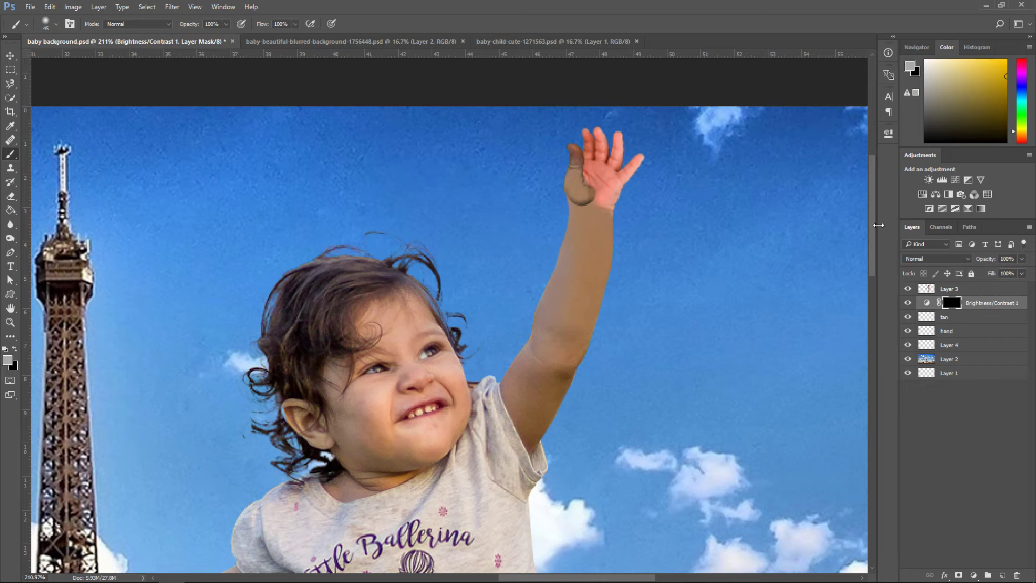
pyautogui.click(889, 133)
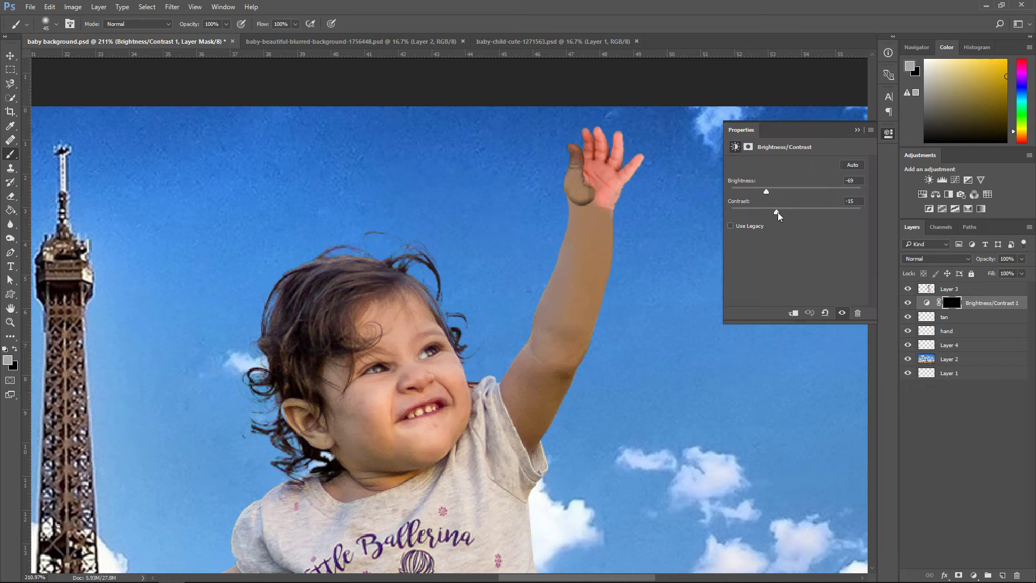
pyautogui.moveTo(766, 191)
pyautogui.mouseDown()
pyautogui.moveTo(738, 192)
pyautogui.moveTo(752, 194)
pyautogui.mouseUp()
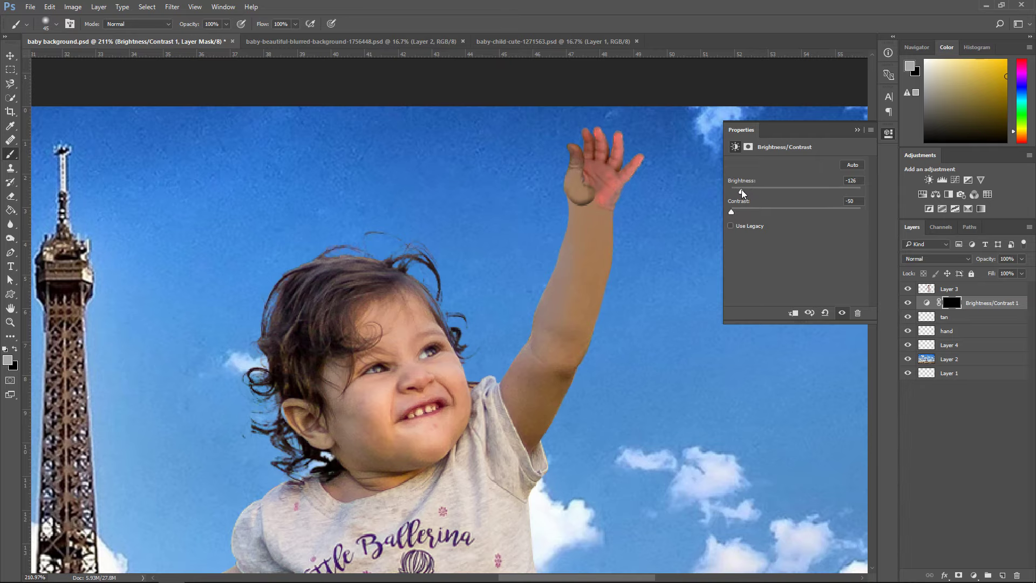
# Draw a closed, curved Pen tool path along the edge of the wrist just below the thumb
pyautogui.scroll(4, 634, 190)
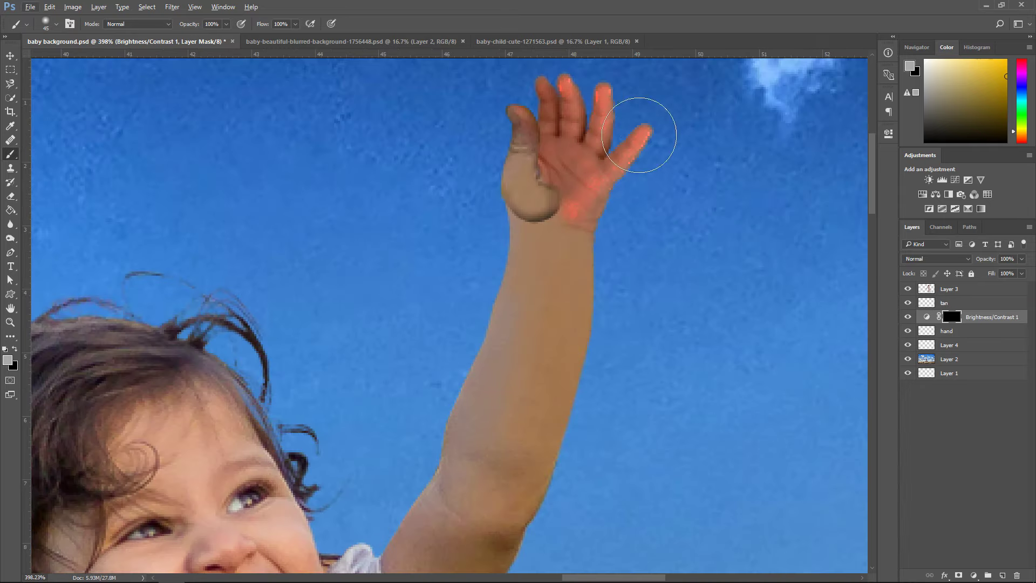
pyautogui.scroll(-1, 667, 202)
pyautogui.scroll(2, 647, 213)
pyautogui.scroll(-1, 566, 324)
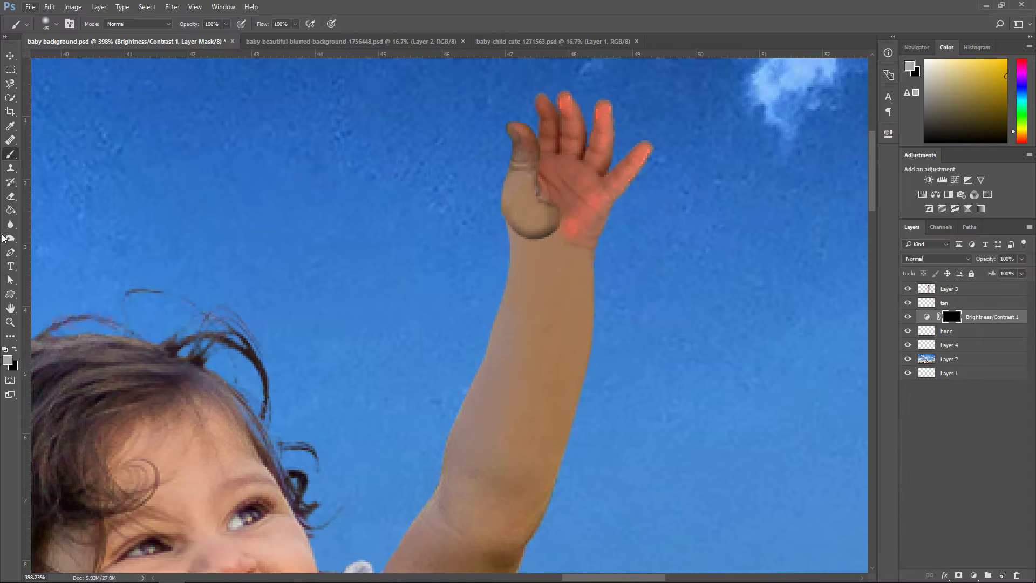
pyautogui.click(10, 253)
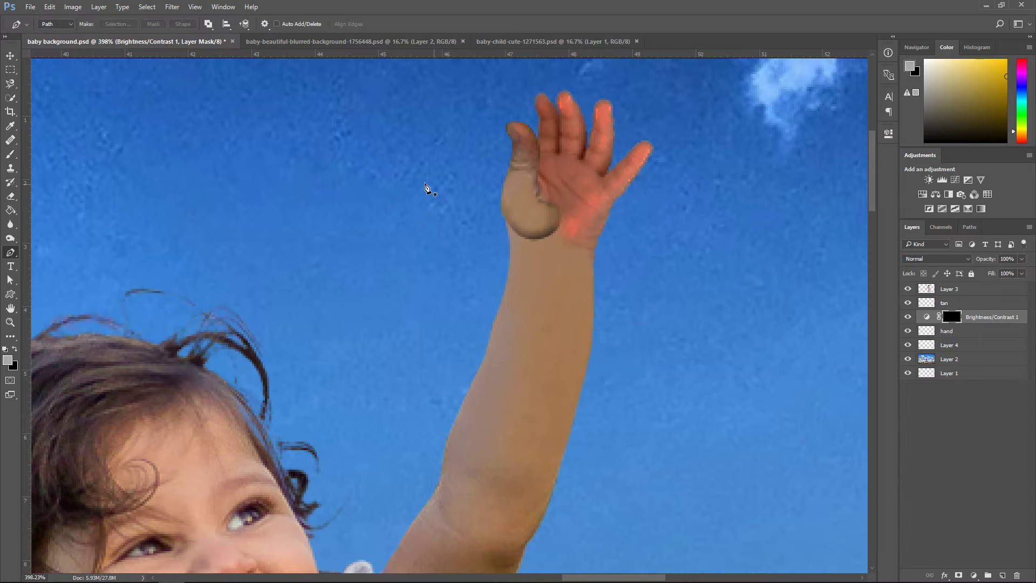
pyautogui.click(507, 270)
pyautogui.moveTo(497, 209)
pyautogui.mouseDown()
pyautogui.moveTo(488, 187)
pyautogui.moveTo(486, 203)
pyautogui.mouseUp()
pyautogui.moveTo(521, 229); pyautogui.dragTo(450, 236)
pyautogui.click(508, 269)
# Convert the path to a selection with 0 px feather, trim the wrist edge inside it on Layer 3, and deselect
pyautogui.click(116, 24)
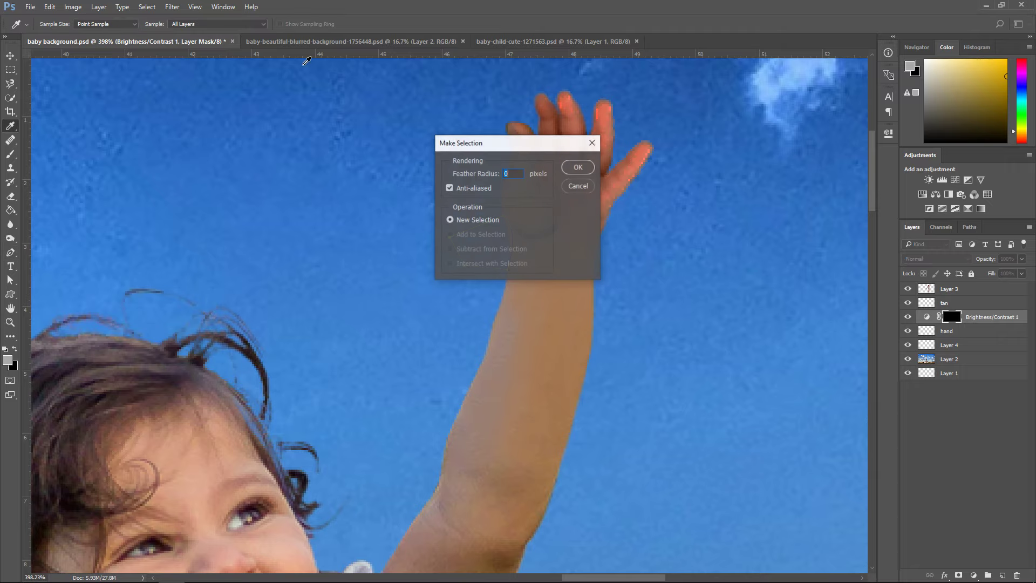
pyautogui.click(579, 168)
pyautogui.click(954, 348)
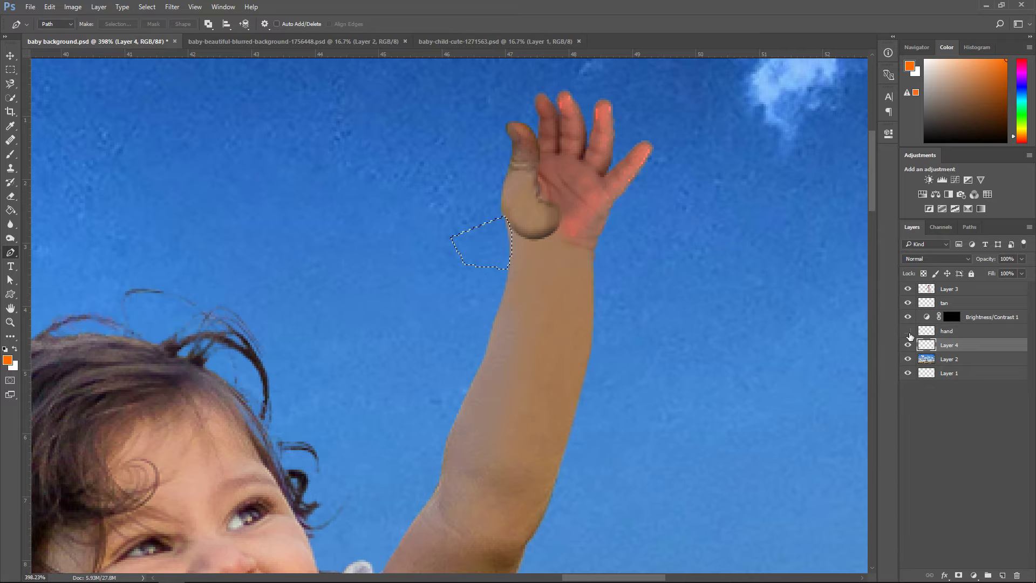
pyautogui.click(949, 290)
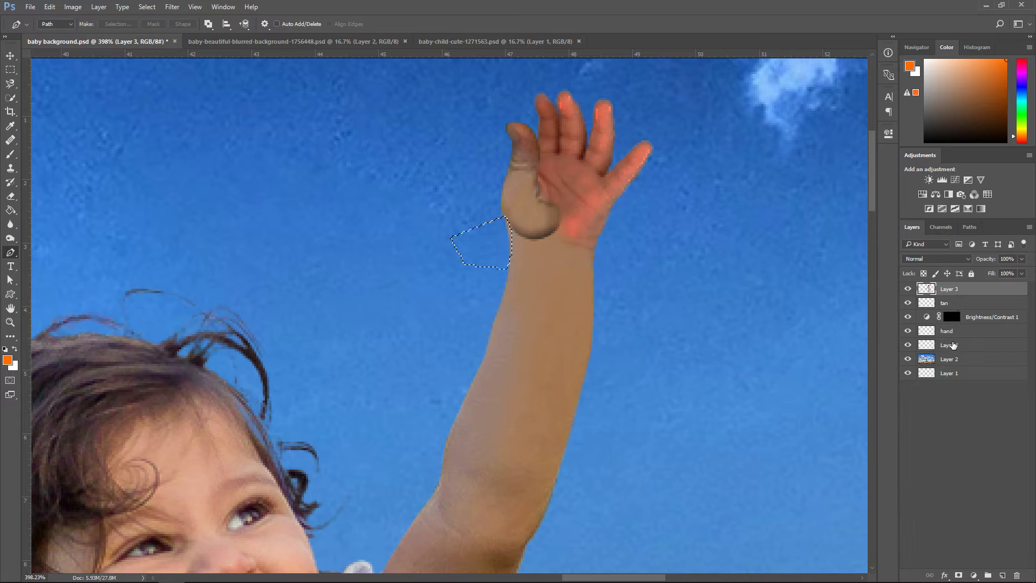
pyautogui.hotkey('ctrl', 'd')
pyautogui.press('m')
# Set the tan layer's blend mode to Hue and its opacity to 70%
pyautogui.scroll(-4, 723, 278)
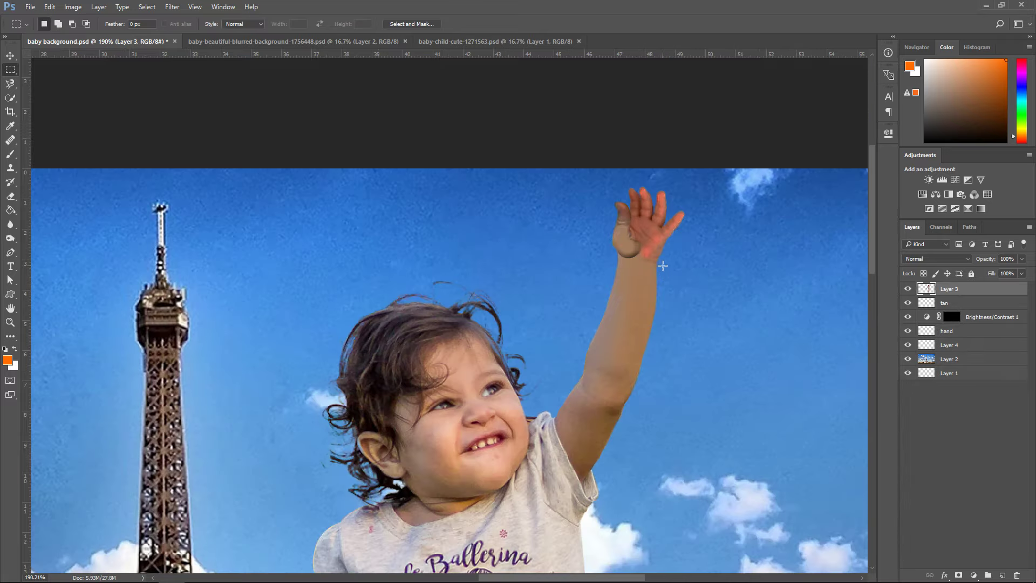
pyautogui.scroll(1, 665, 257)
pyautogui.scroll(1, 677, 267)
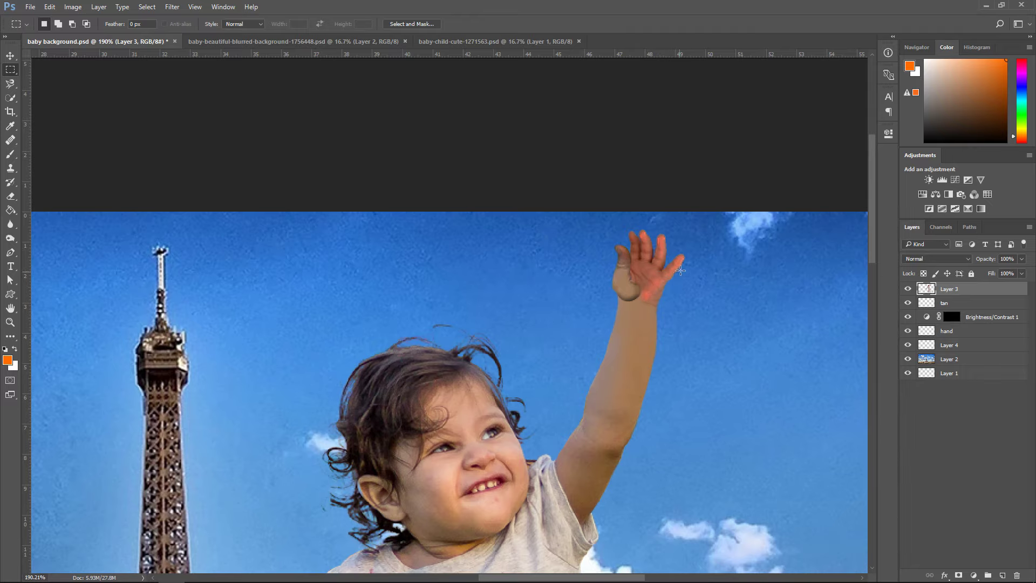
pyautogui.click(946, 303)
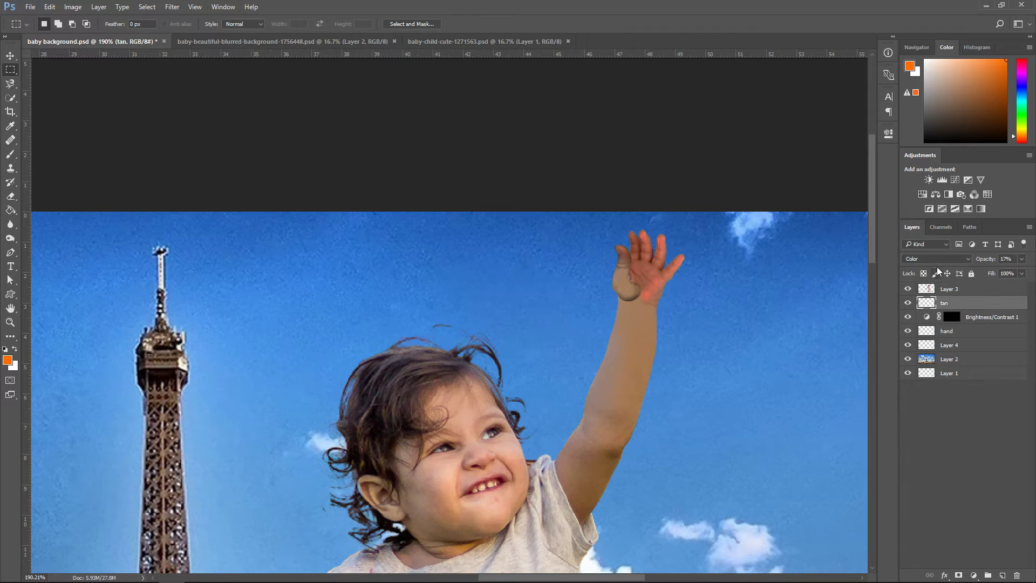
pyautogui.click(937, 259)
pyautogui.click(919, 449)
pyautogui.click(1020, 259)
# Raise the contrast of Brightness/Contrast 1 to about -24 and readjust its brightness to match the hand to the arm
pyautogui.click(987, 317)
pyautogui.click(887, 133)
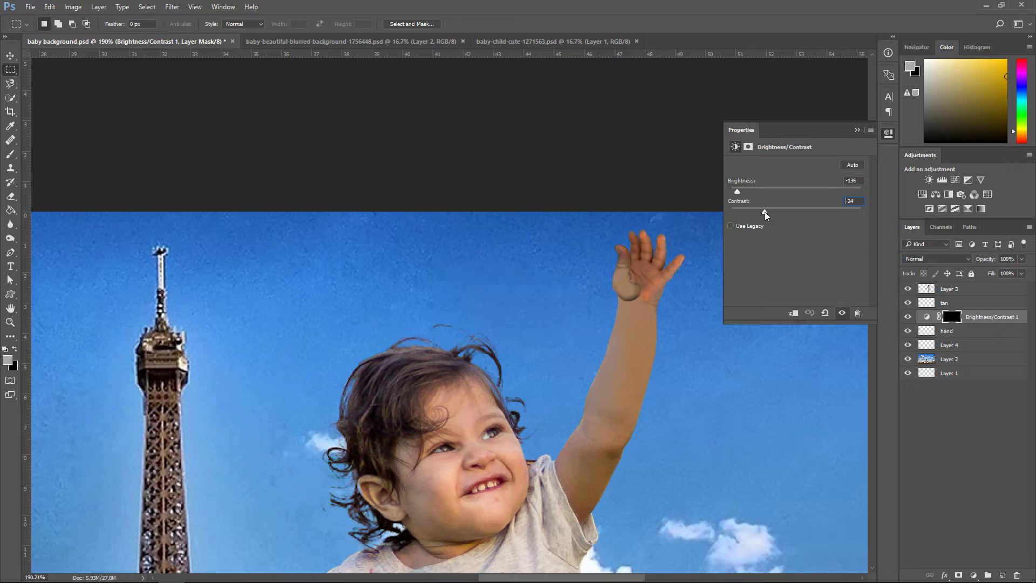
pyautogui.moveTo(765, 212); pyautogui.dragTo(746, 192)
pyautogui.click(857, 130)
# On Layer 4, fill the blue gap between thumb and palm with a small Healing Brush, sampling the nearby palm skin
pyautogui.scroll(-1, 721, 289)
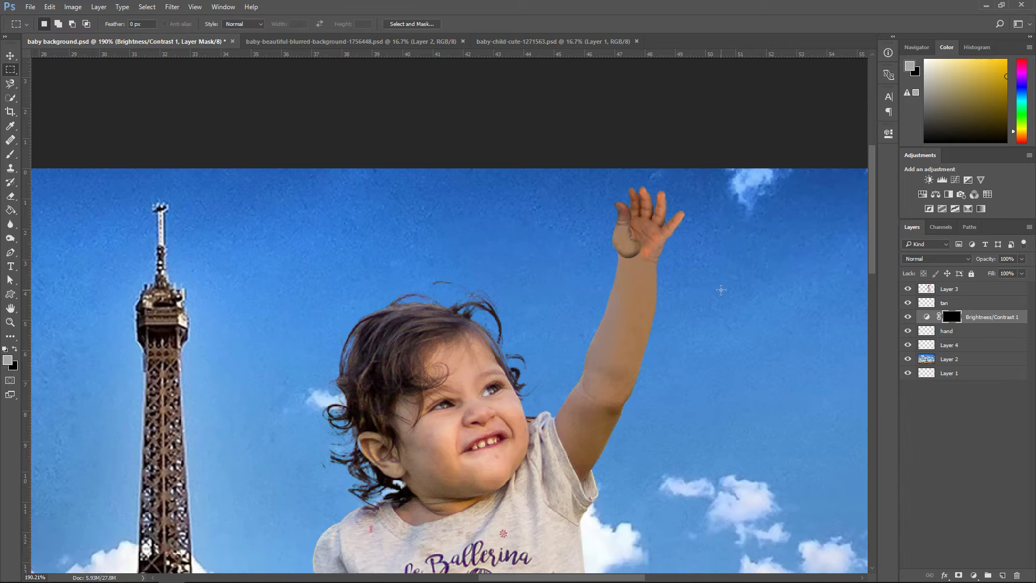
pyautogui.scroll(3, 721, 289)
pyautogui.scroll(-1, 721, 289)
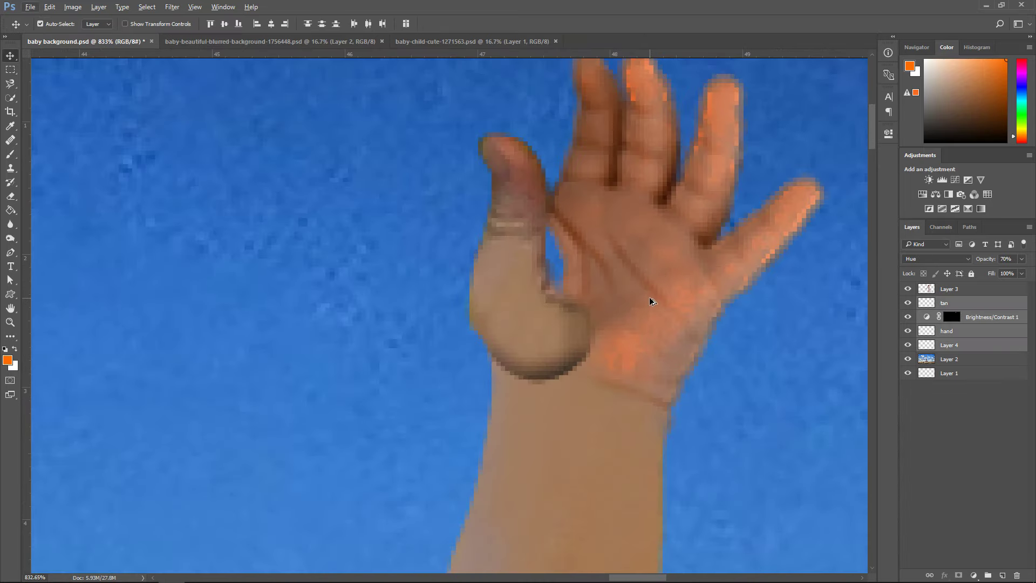
pyautogui.scroll(3, 621, 100)
pyautogui.scroll(-4, 664, 139)
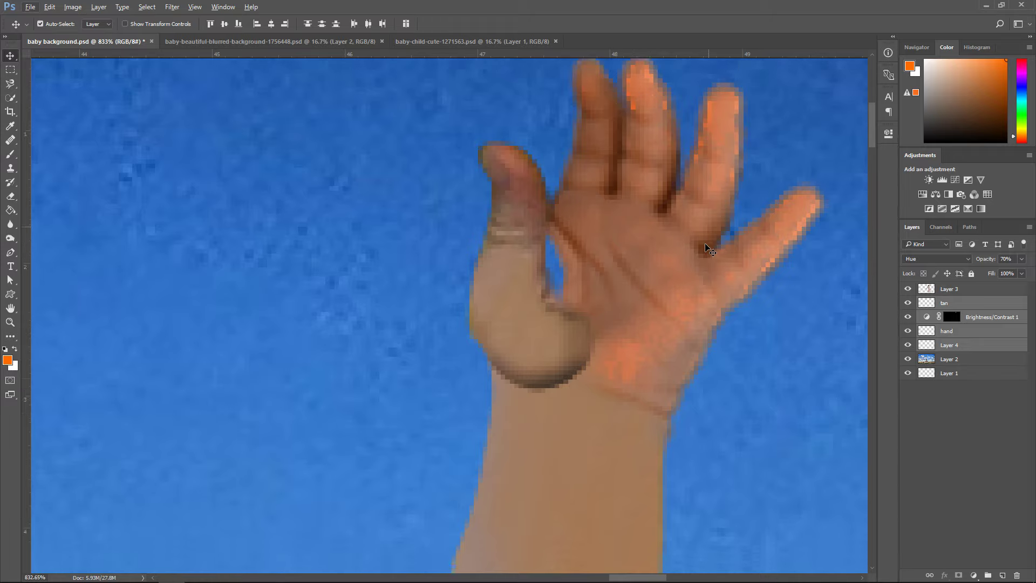
pyautogui.click(955, 344)
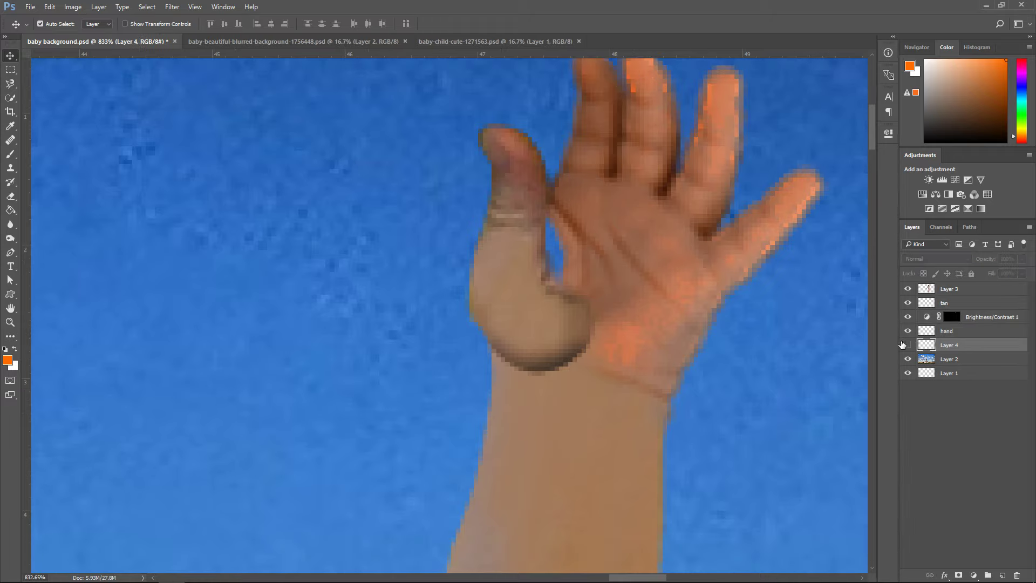
pyautogui.press('j')
pyautogui.rightClick(10, 140)
pyautogui.click(48, 150)
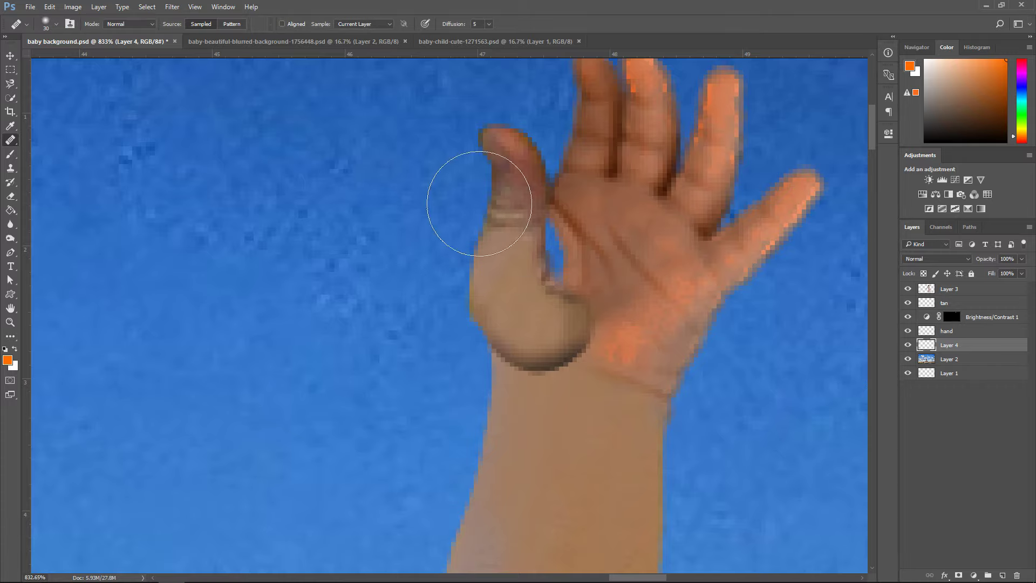
pyautogui.press('[')
pyautogui.press('[')
pyautogui.press('[')
pyautogui.press('[')
pyautogui.press('[')
pyautogui.press('[')
pyautogui.press('[')
pyautogui.press('[')
pyautogui.keyDown('alt'); pyautogui.click(588, 197); pyautogui.keyUp('alt')
pyautogui.moveTo(572, 224)
pyautogui.mouseDown()
pyautogui.moveTo(566, 255)
pyautogui.moveTo(550, 237)
pyautogui.moveTo(559, 275)
pyautogui.mouseUp()
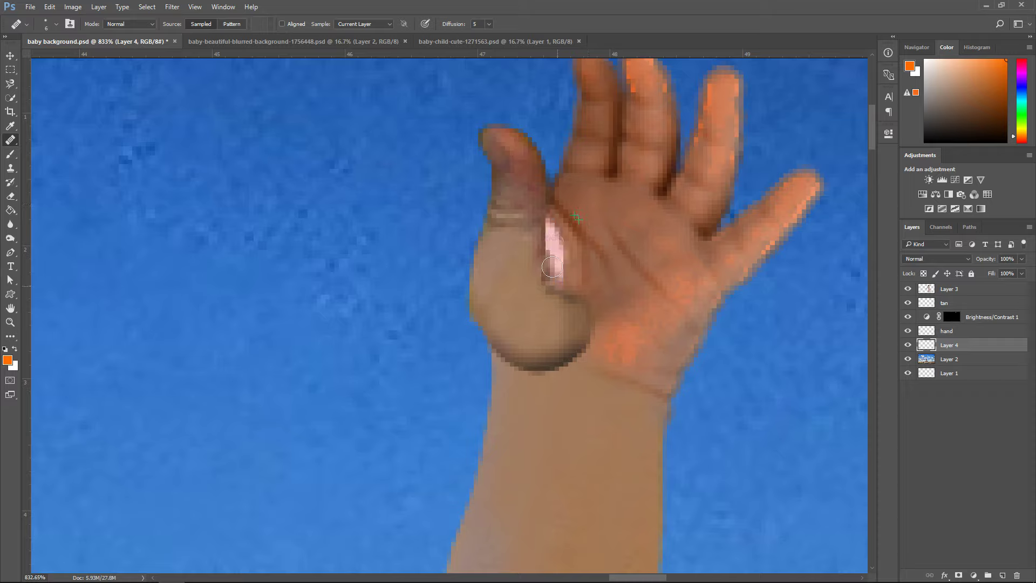
pyautogui.click(778, 315)
pyautogui.hotkey('ctrl', 'z')
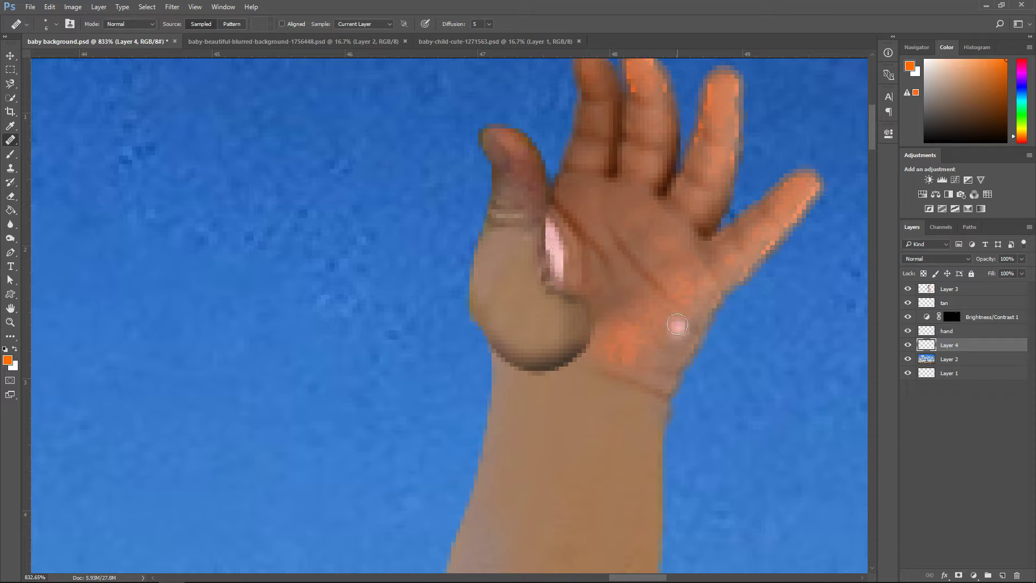
# On the tan layer, load Layer 4's outline as a selection, paint orange over the pink patch beside the thumb with a 15 px brush, and deselect
pyautogui.click(946, 303)
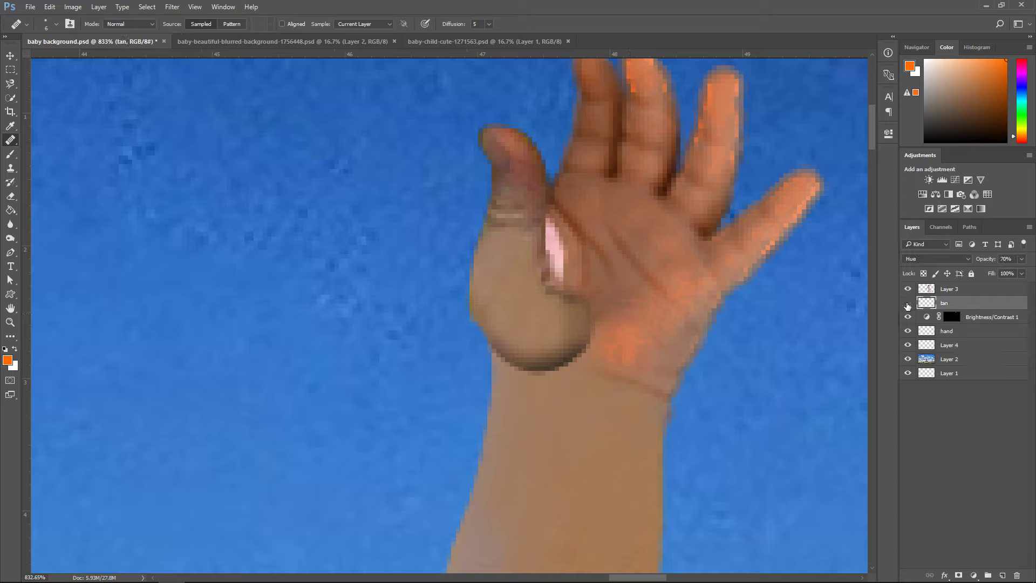
pyautogui.click(11, 196)
pyautogui.click(11, 154)
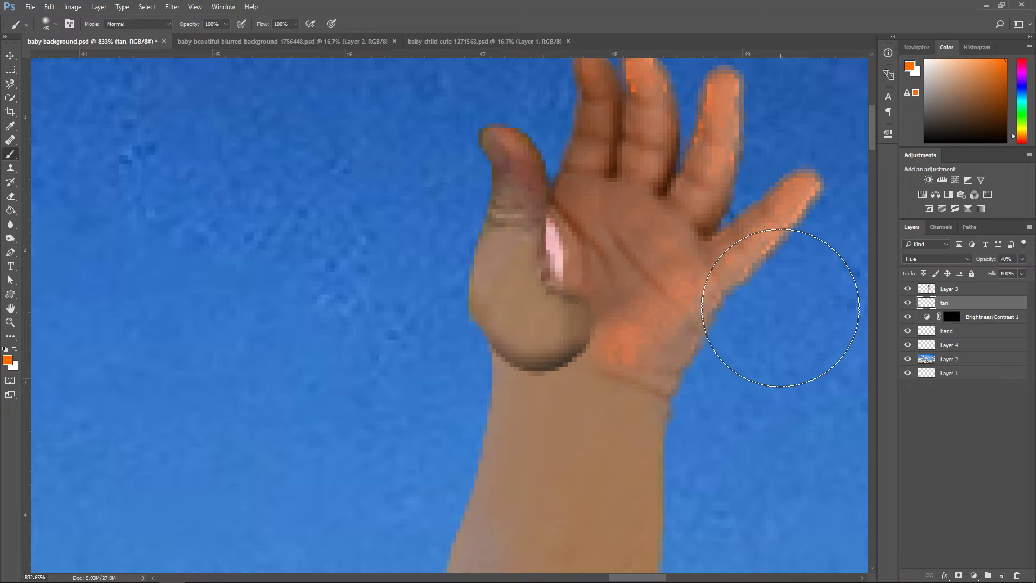
pyautogui.press('[')
pyautogui.press('[')
pyautogui.press('[')
pyautogui.press('[')
pyautogui.press('[')
pyautogui.press('[')
pyautogui.keyDown('ctrl'); pyautogui.click(928, 346); pyautogui.keyUp('ctrl')
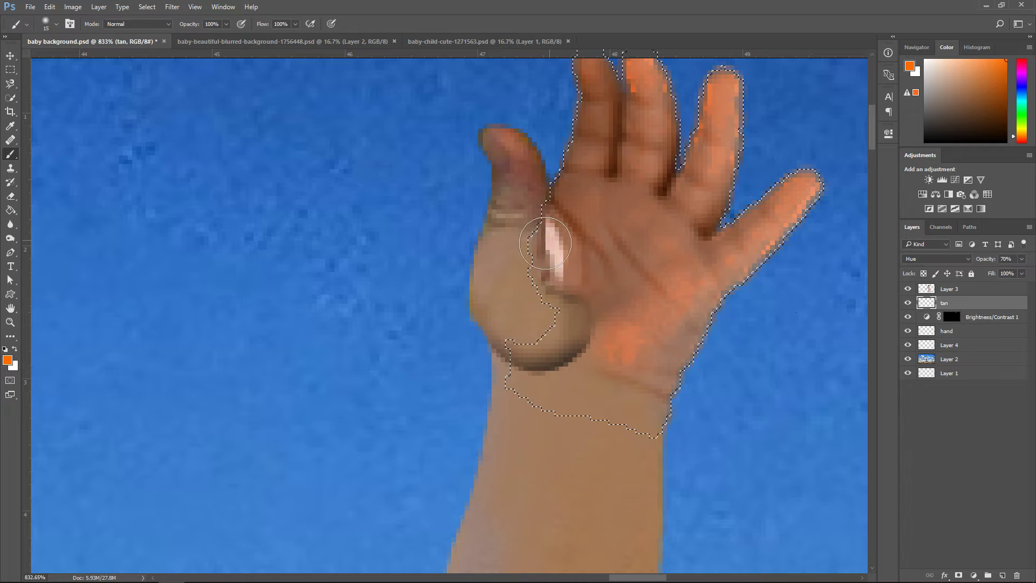
pyautogui.hotkey('ctrl', 'd')
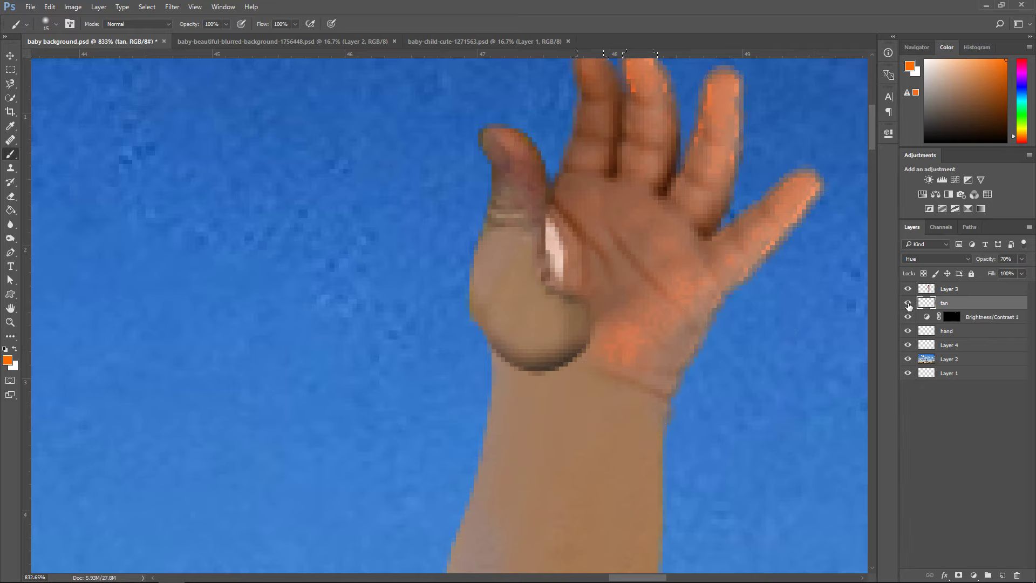
# Paint white on the Brightness/Contrast 1 mask over the pale patch between thumb and palm to darken it
pyautogui.click(908, 304)
pyautogui.click(909, 318)
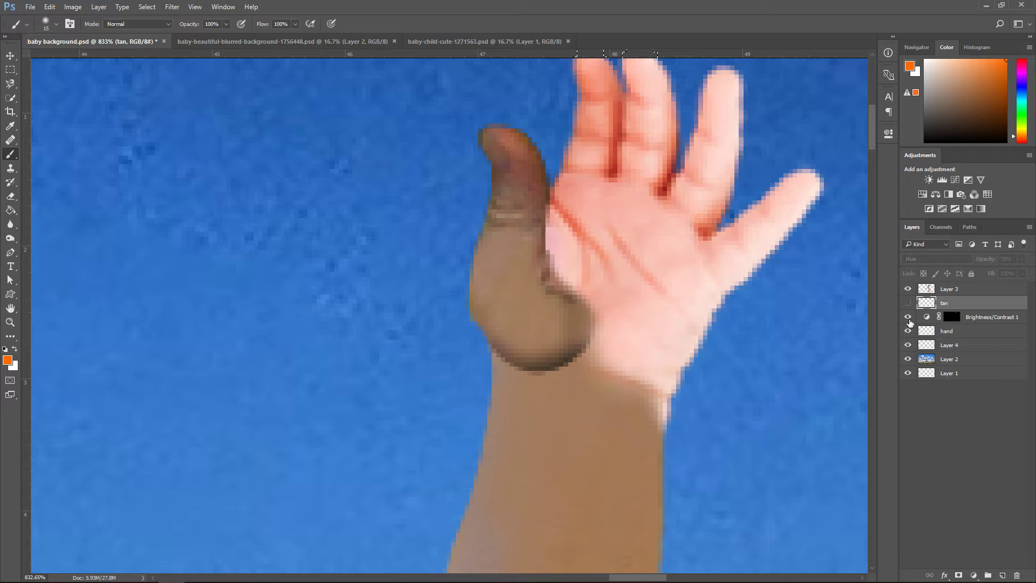
pyautogui.click(908, 318)
pyautogui.click(907, 303)
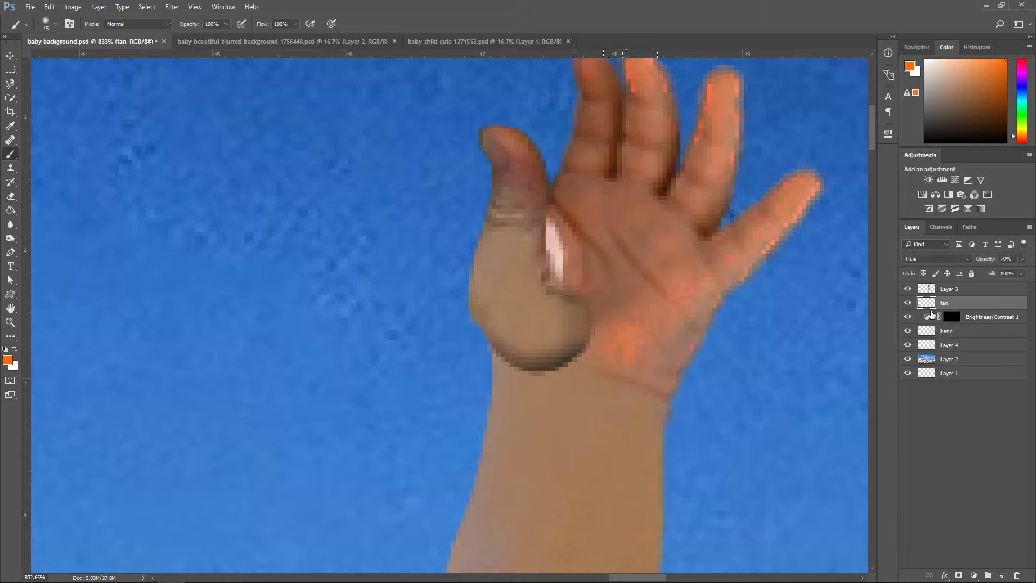
pyautogui.click(964, 322)
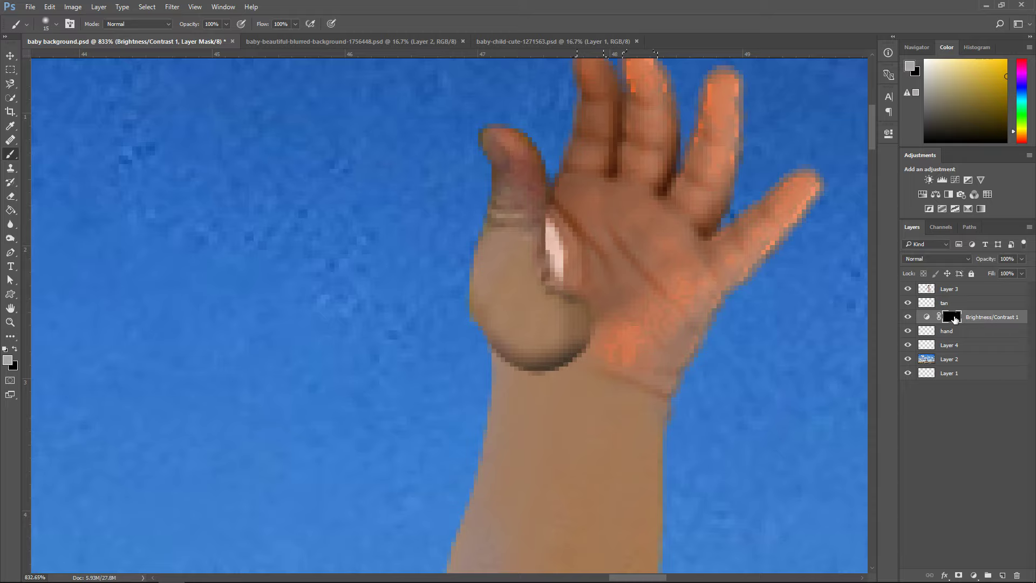
pyautogui.press('x')
pyautogui.press('x')
pyautogui.click(4, 349)
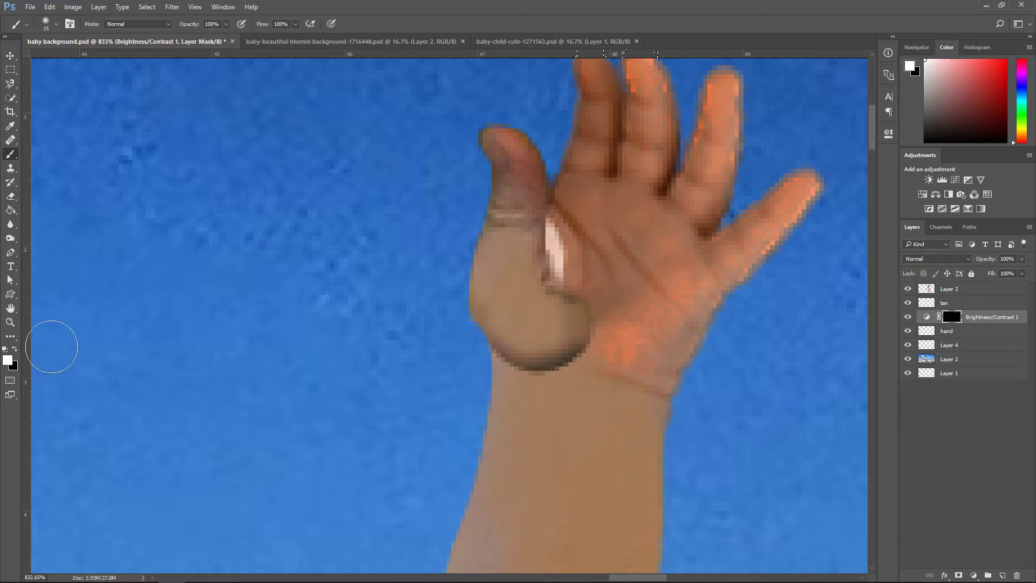
pyautogui.moveTo(597, 273)
pyautogui.mouseDown()
pyautogui.moveTo(559, 246)
pyautogui.moveTo(556, 232)
pyautogui.moveTo(548, 263)
pyautogui.mouseUp()
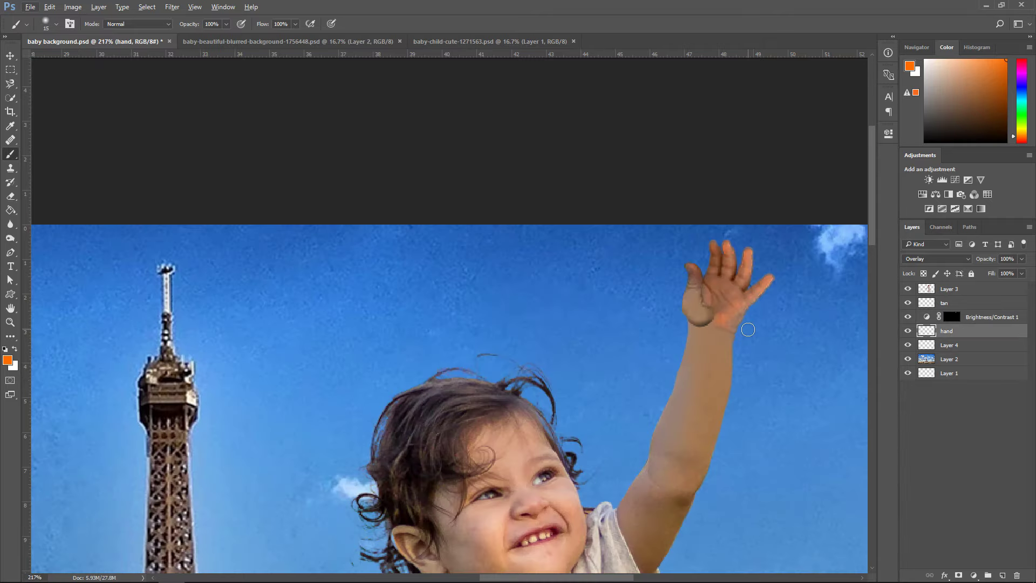
# Hide the tan layer and clone palm skin on Layer 4, inside the hand selection, over the bright pixels below the little finger
pyautogui.scroll(4, 744, 327)
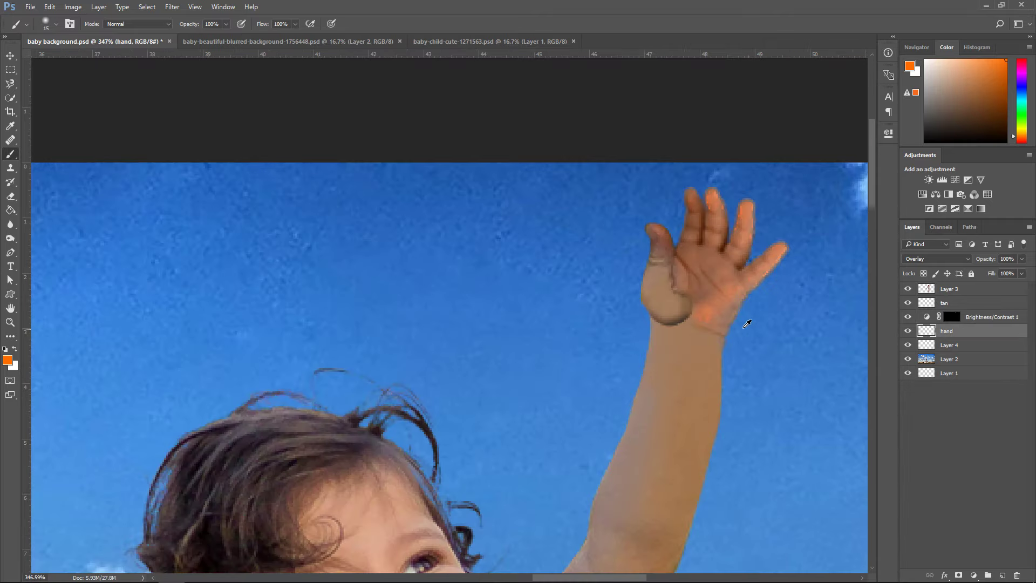
pyautogui.scroll(4, 747, 324)
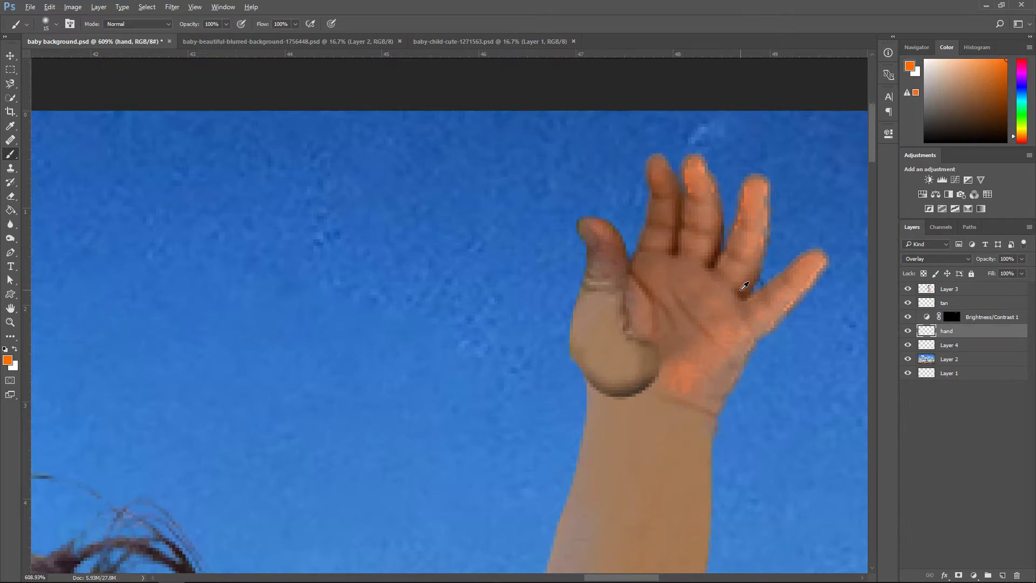
pyautogui.scroll(3, 752, 222)
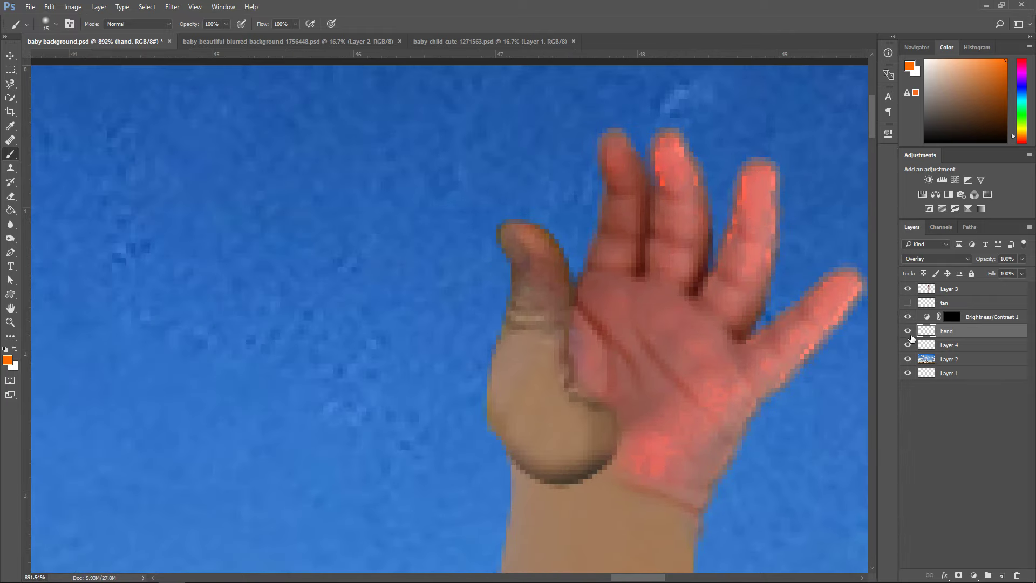
pyautogui.click(921, 348)
pyautogui.click(908, 346)
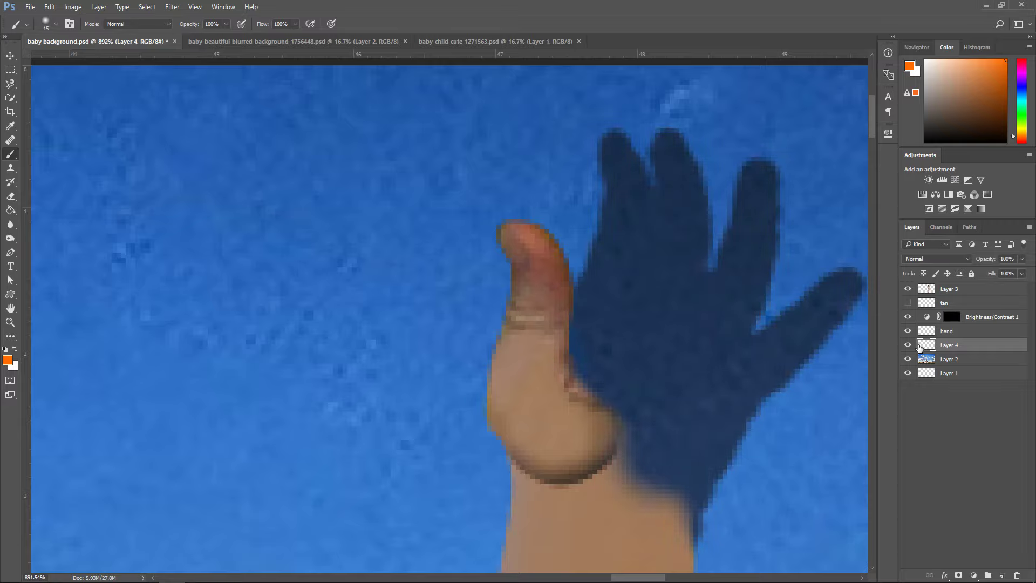
pyautogui.click(909, 345)
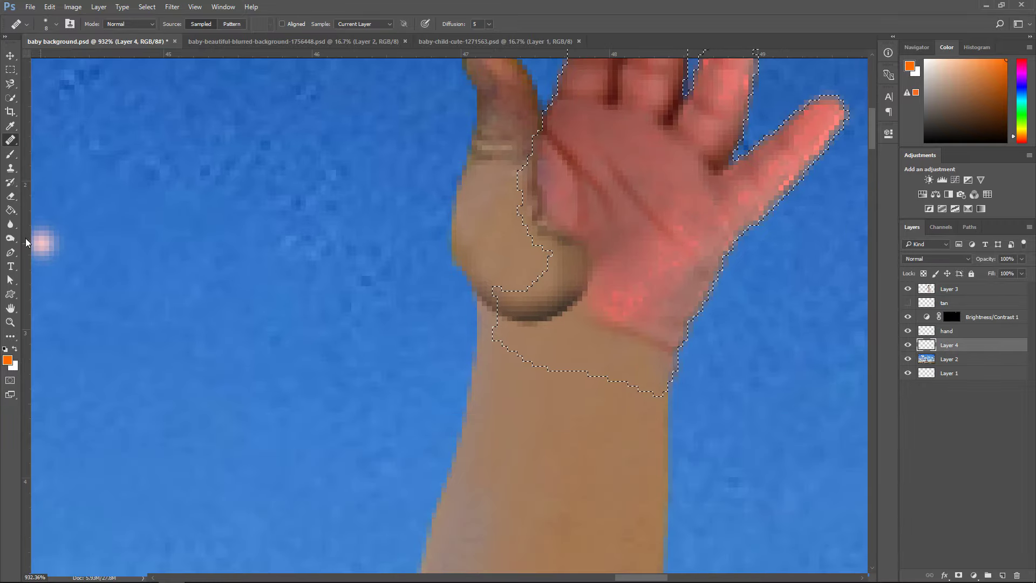
pyautogui.click(10, 167)
pyautogui.press('[')
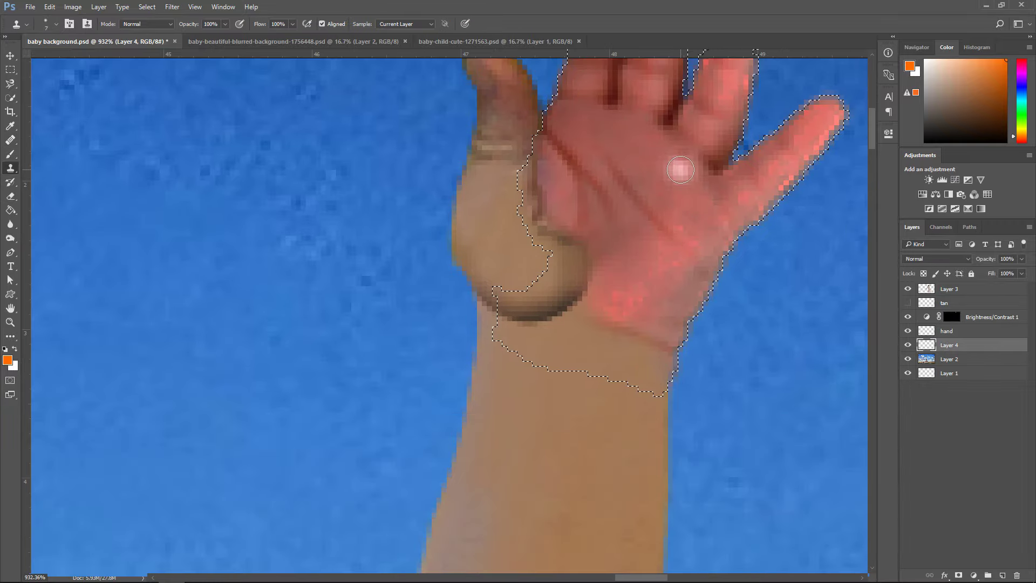
pyautogui.press('[')
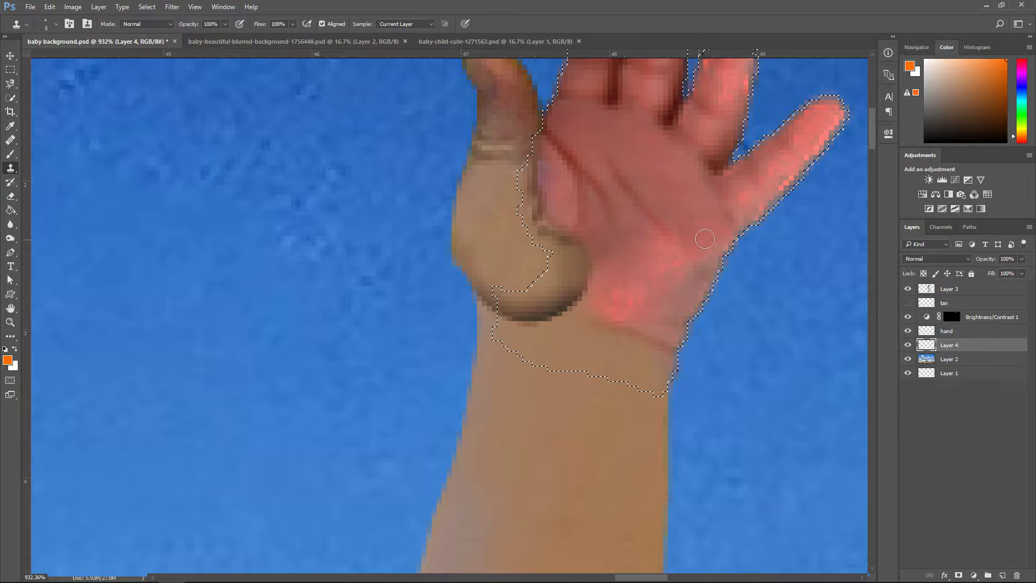
pyautogui.moveTo(705, 238); pyautogui.dragTo(735, 282)
pyautogui.click(742, 205)
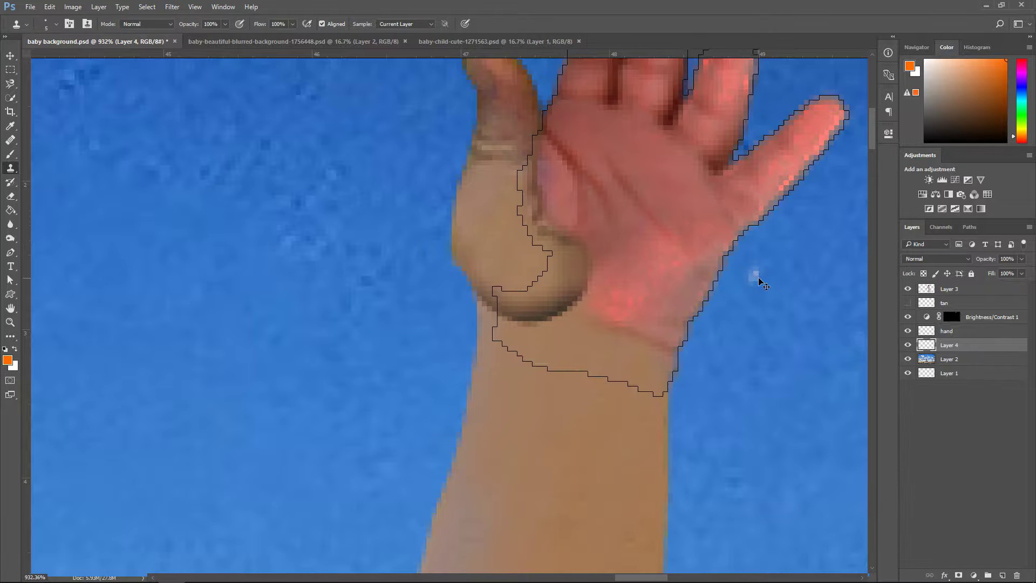
# Clone even palm skin over the bright red patch at the heel of the palm on Layer 4
pyautogui.scroll(-3, 760, 282)
pyautogui.scroll(5, 704, 207)
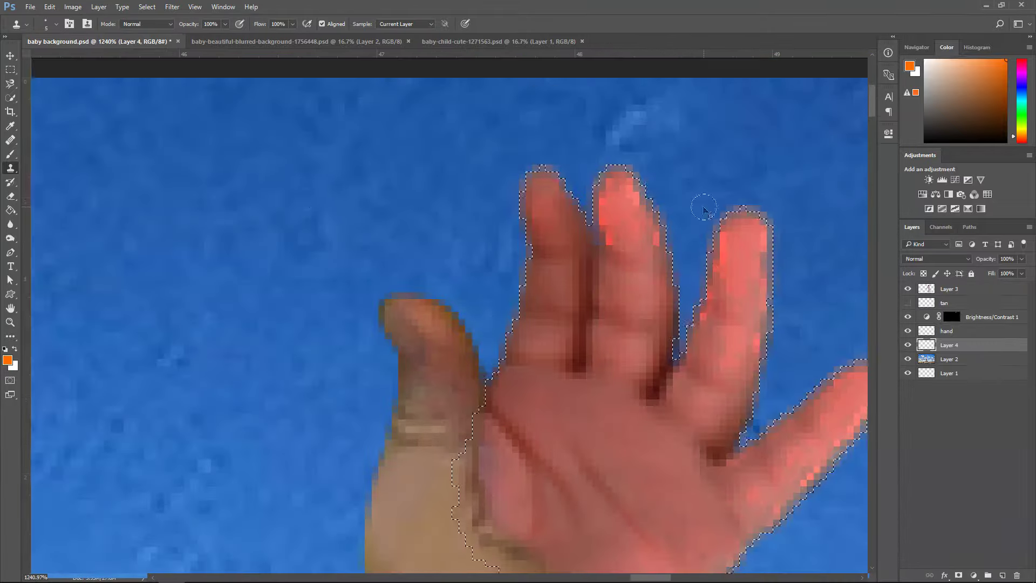
pyautogui.scroll(-3, 704, 209)
pyautogui.scroll(5, 617, 231)
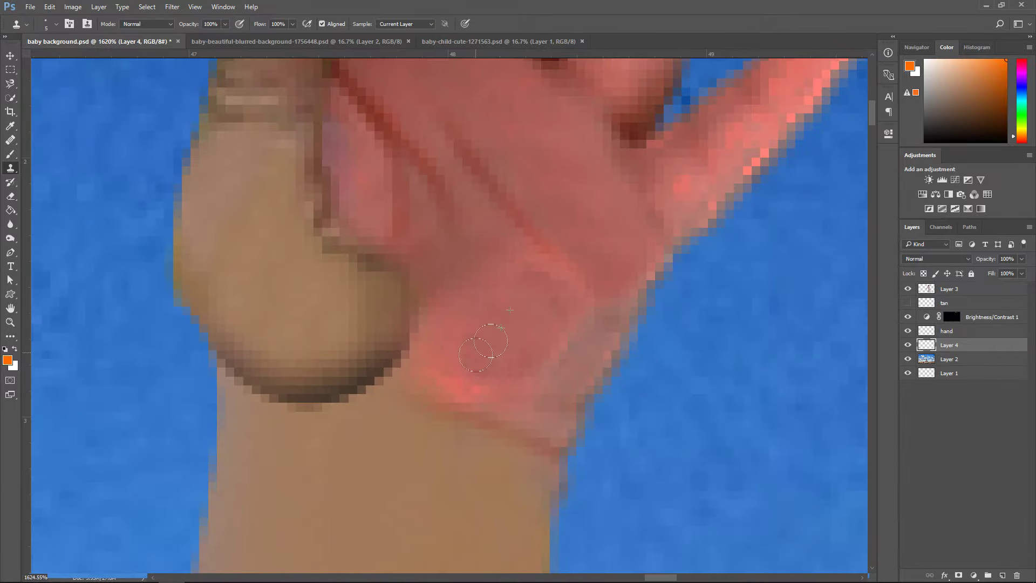
pyautogui.moveTo(475, 354)
pyautogui.mouseDown()
pyautogui.moveTo(625, 345)
pyautogui.moveTo(447, 378)
pyautogui.mouseUp()
# With a 1 px Clone Stamp, cover the overly bright pixels at the base of the little finger and on the fingertips
pyautogui.scroll(2, 615, 335)
pyautogui.press('[')
pyautogui.press('[')
pyautogui.press('[')
pyautogui.press('[')
pyautogui.click(671, 272)
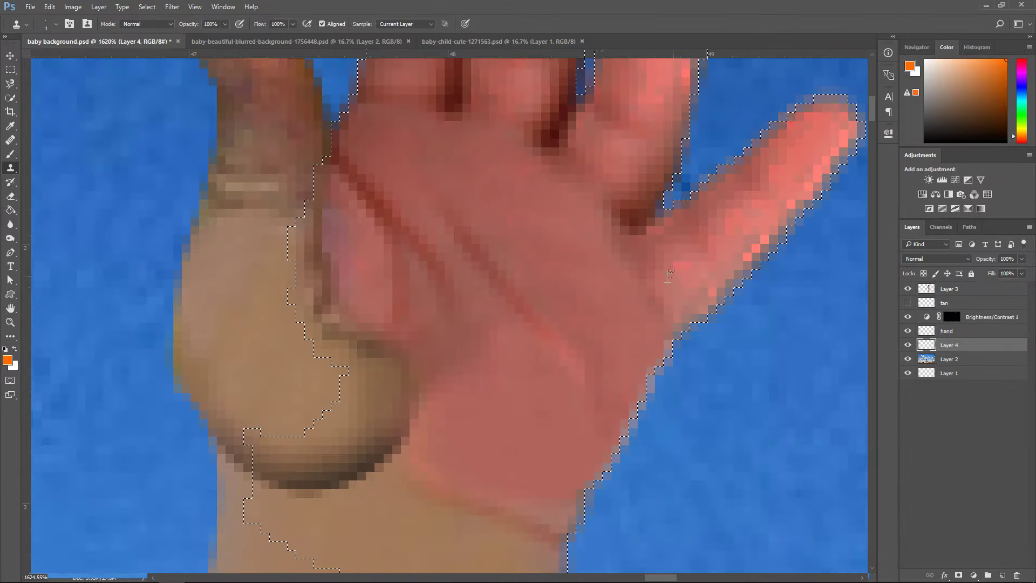
pyautogui.scroll(-3, 670, 273)
pyautogui.scroll(5, 701, 278)
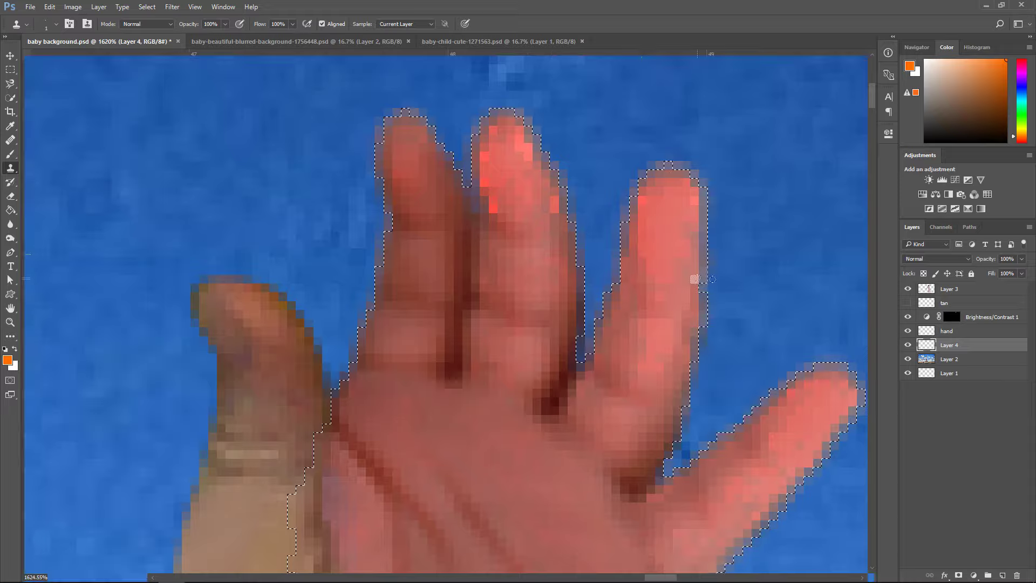
pyautogui.moveTo(492, 209); pyautogui.dragTo(536, 199)
pyautogui.scroll(-1, 536, 199)
pyautogui.moveTo(492, 145); pyautogui.dragTo(520, 139)
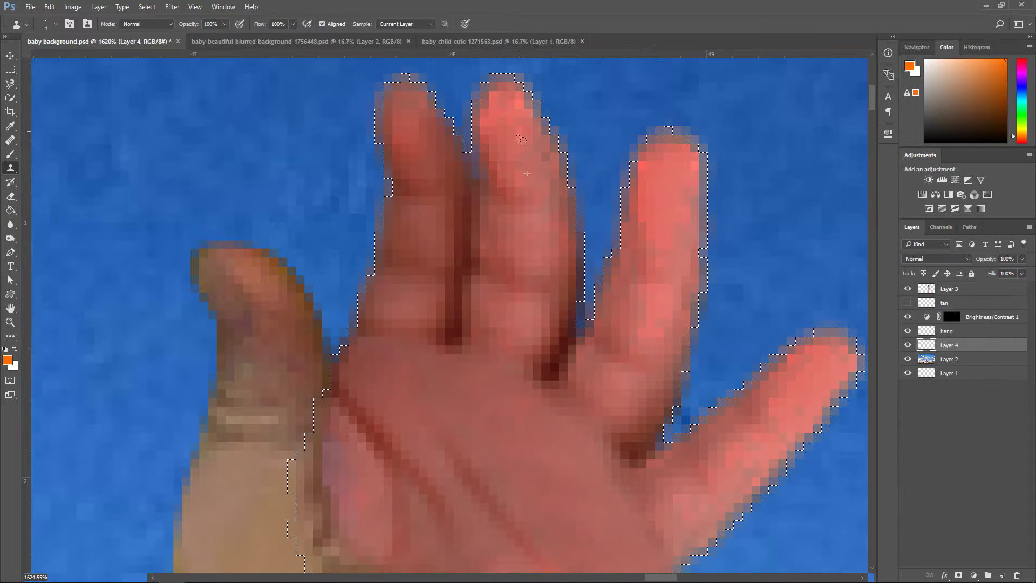
pyautogui.scroll(-3, 539, 178)
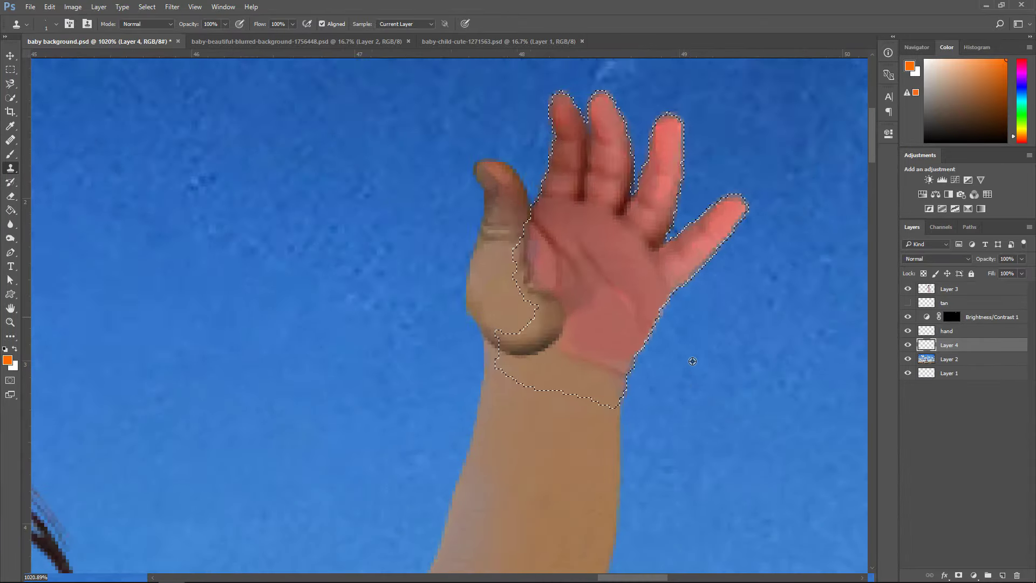
# Smooth the palm crease on Layer 4 with a 3 px Clone Stamp, deselect the hand, and show the tan layer again
pyautogui.scroll(2, 692, 361)
pyautogui.press(']')
pyautogui.press(']')
pyautogui.moveTo(553, 227); pyautogui.dragTo(602, 265)
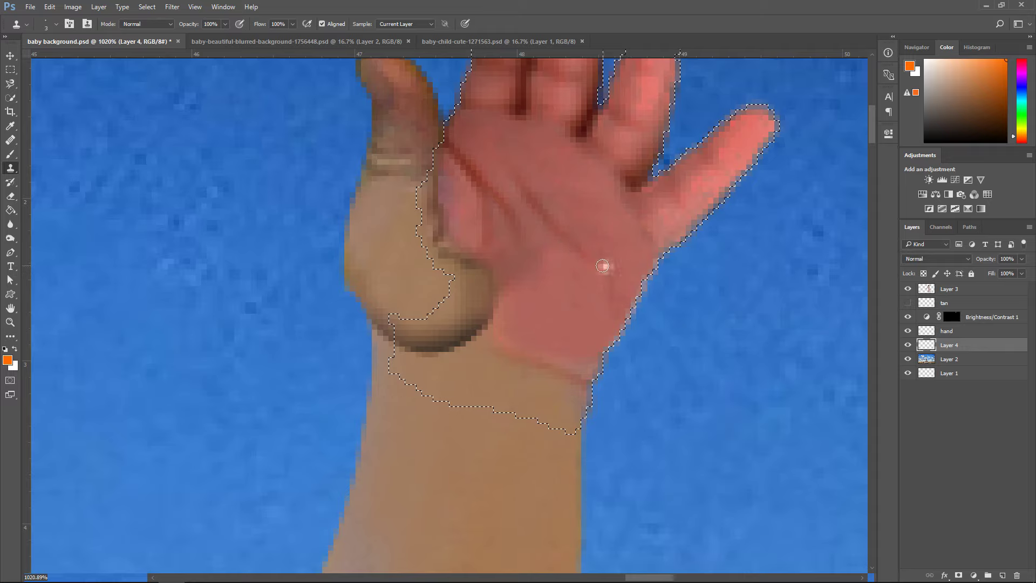
pyautogui.scroll(-3, 779, 323)
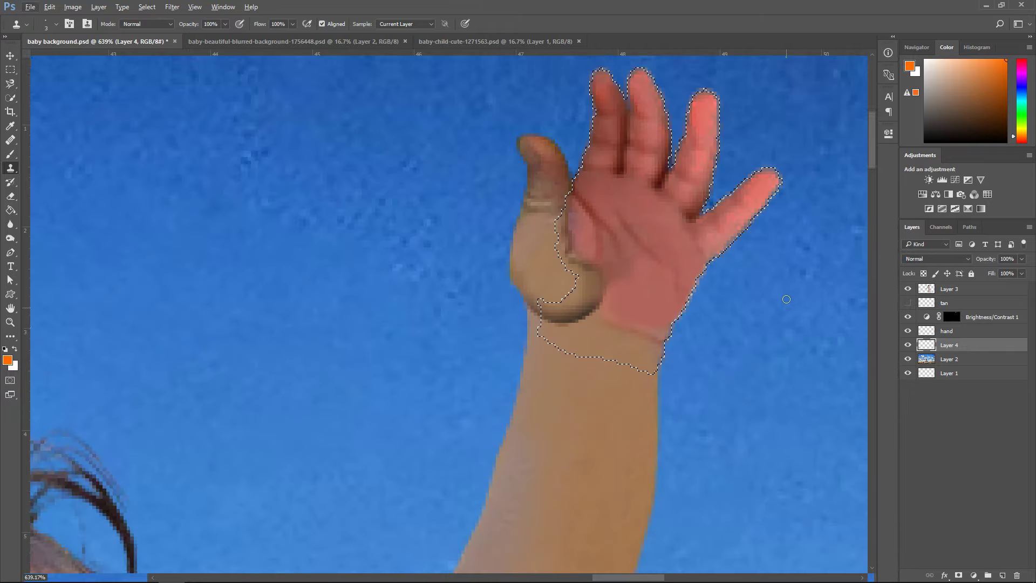
pyautogui.scroll(-2, 812, 301)
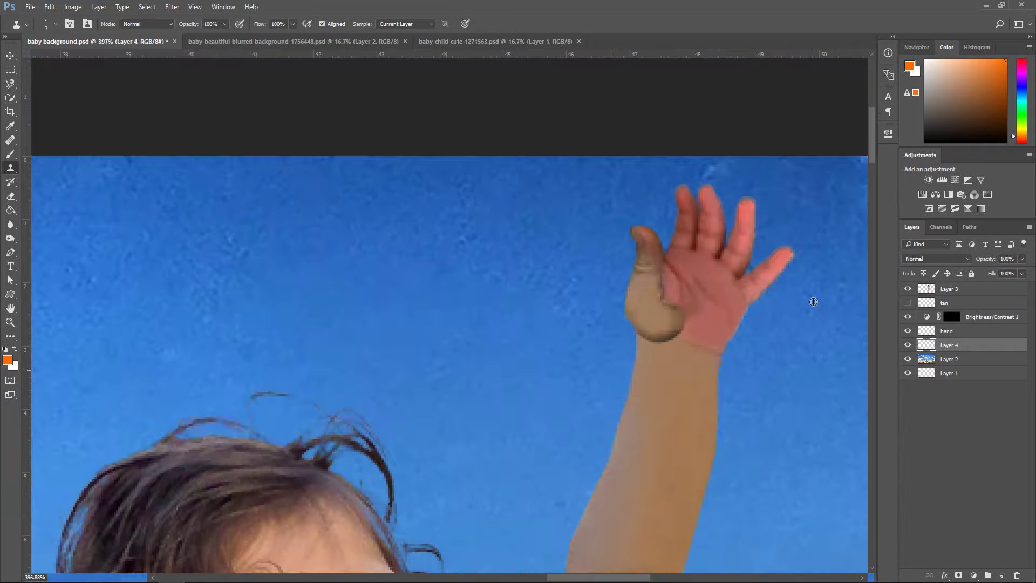
pyautogui.scroll(1, 813, 302)
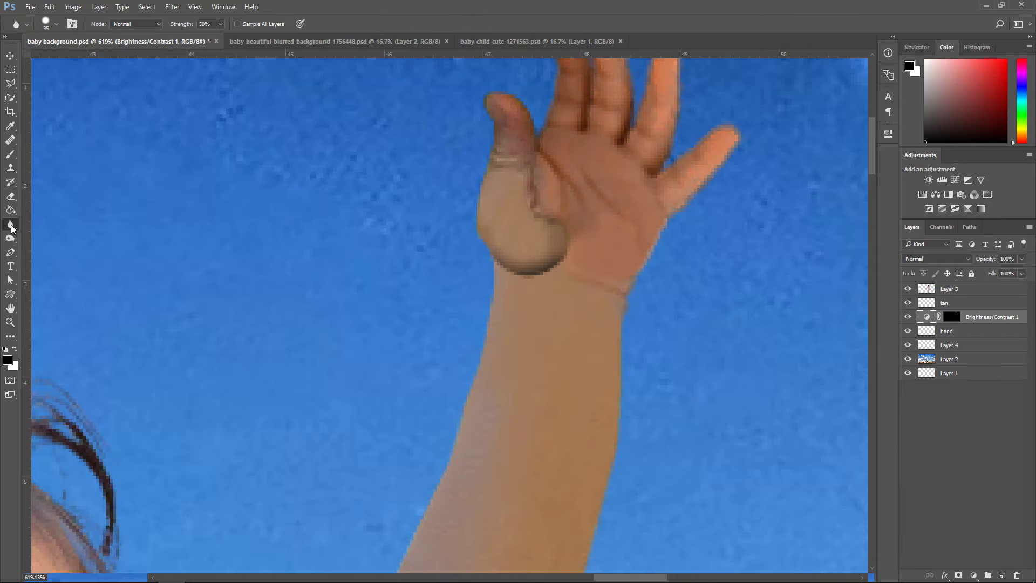
# On Layer 3, blend the hard edge of the rounded thumb base into the palm and wrist with a 20 px Smudge tool
pyautogui.rightClick(10, 225)
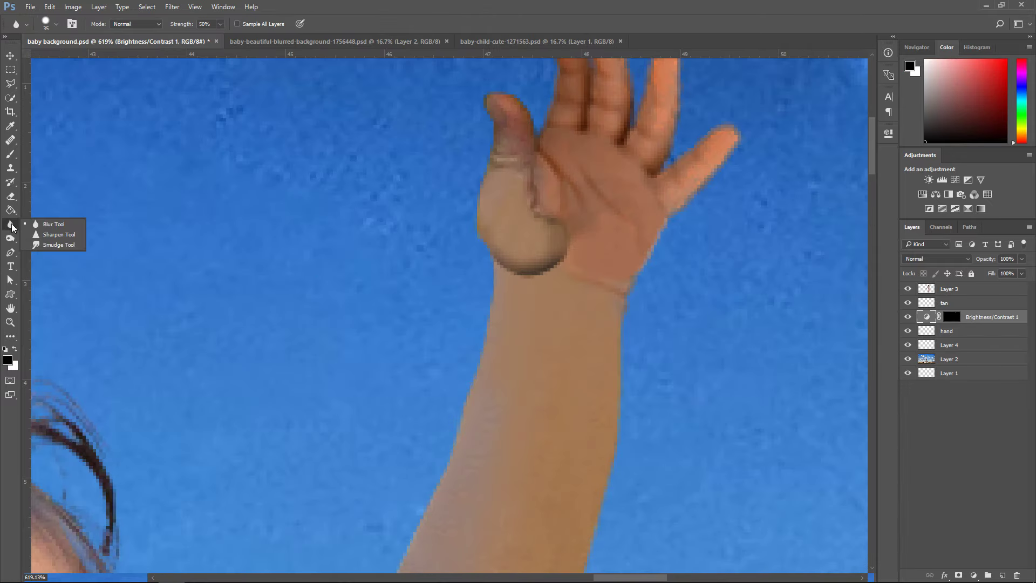
pyautogui.click(56, 245)
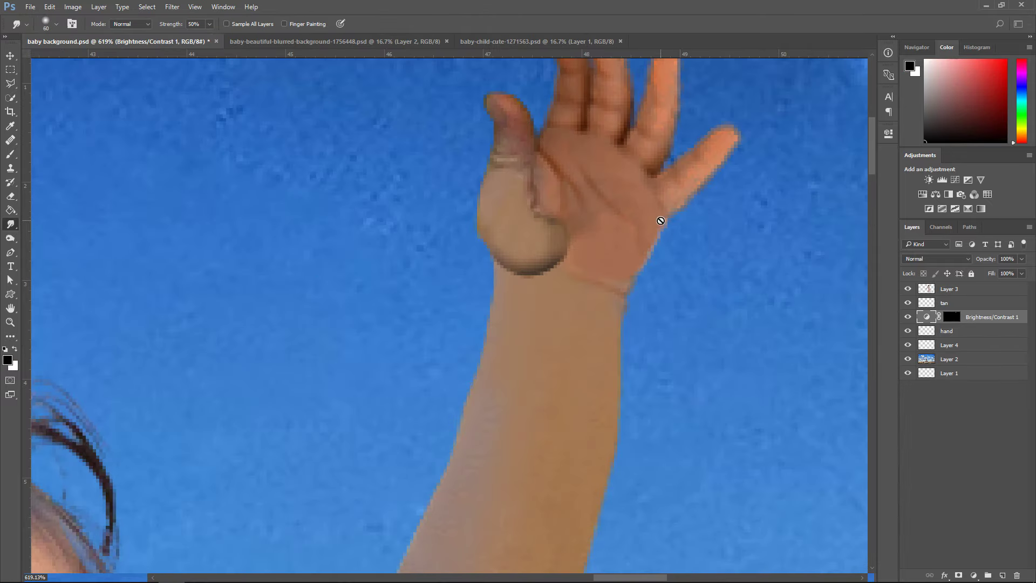
pyautogui.click(959, 304)
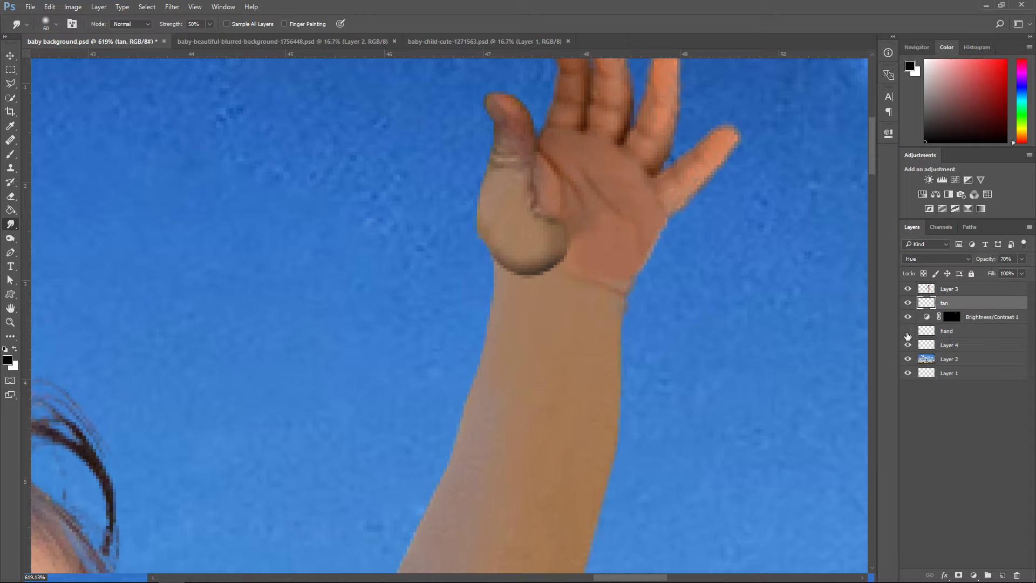
pyautogui.click(908, 345)
pyautogui.click(908, 345)
pyautogui.click(908, 316)
pyautogui.click(908, 289)
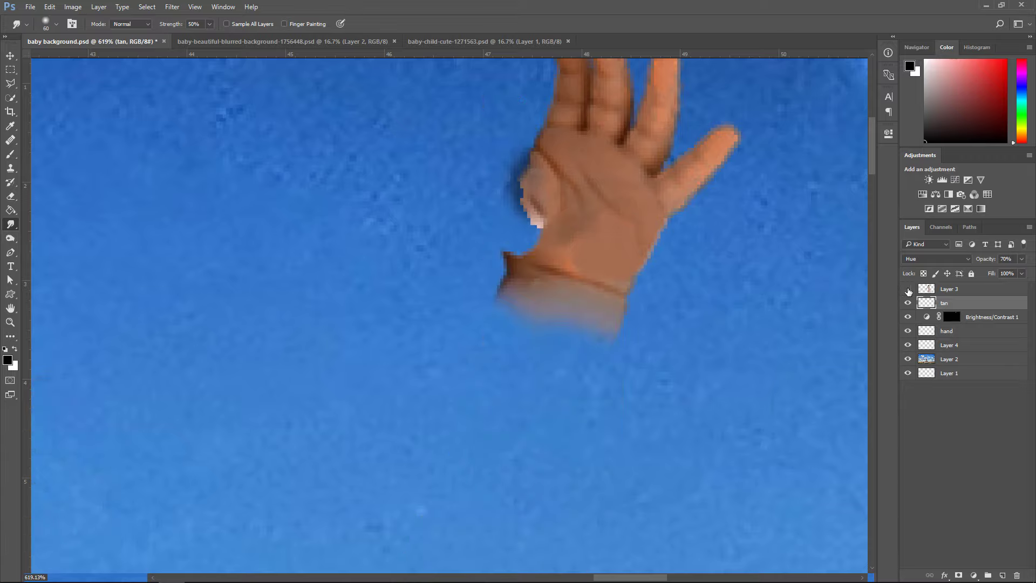
pyautogui.click(908, 288)
pyautogui.click(965, 292)
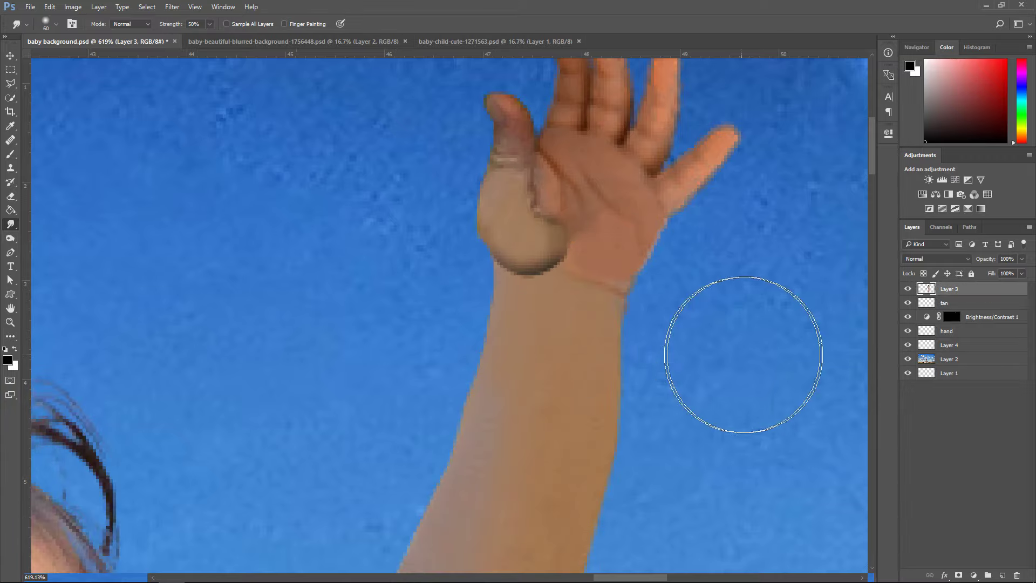
pyautogui.press('[')
pyautogui.press('[')
pyautogui.press('[')
pyautogui.press('[')
pyautogui.press('[')
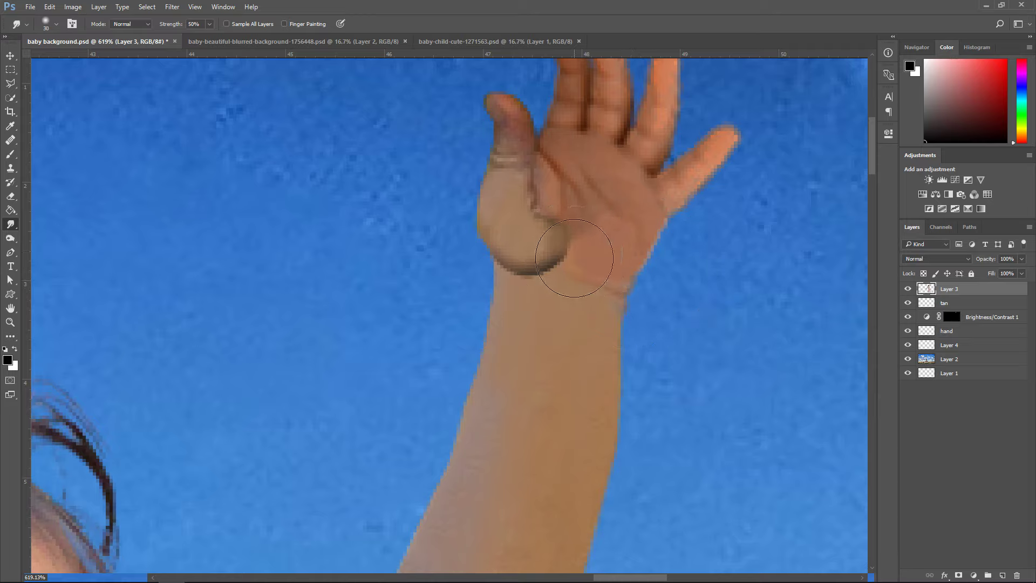
pyautogui.press(']')
pyautogui.moveTo(555, 263)
pyautogui.mouseDown()
pyautogui.moveTo(517, 261)
pyautogui.moveTo(534, 286)
pyautogui.moveTo(542, 267)
pyautogui.moveTo(506, 263)
pyautogui.moveTo(519, 274)
pyautogui.moveTo(567, 265)
pyautogui.moveTo(553, 252)
pyautogui.moveTo(575, 252)
pyautogui.moveTo(547, 229)
pyautogui.moveTo(548, 196)
pyautogui.mouseUp()
pyautogui.scroll(3, 537, 273)
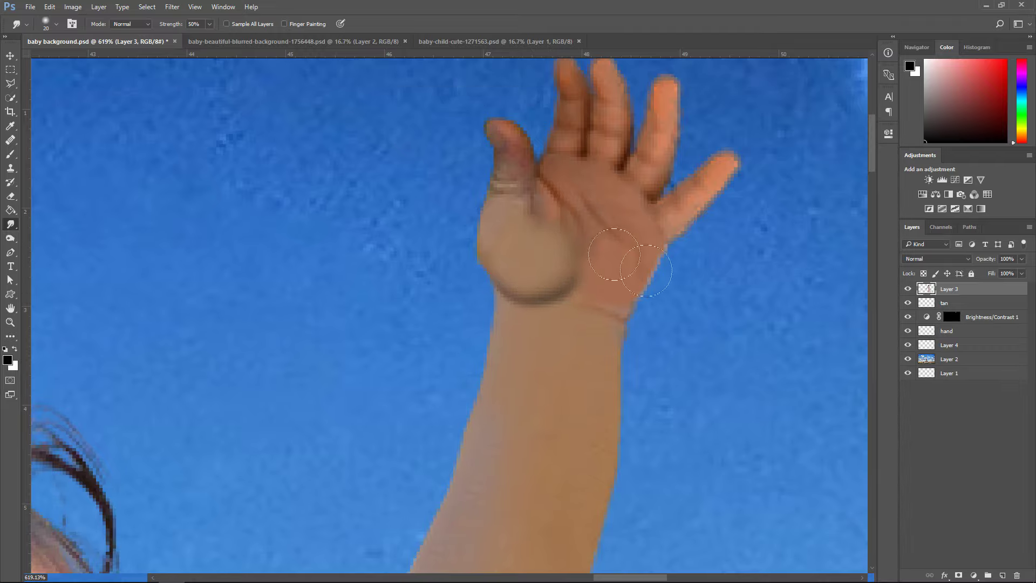
# On Layer 3, soften the dark crease beneath the thumb base with cloned arm skin, working inside the layer's loaded outline, and deselect
pyautogui.scroll(-2, 694, 328)
pyautogui.click(10, 140)
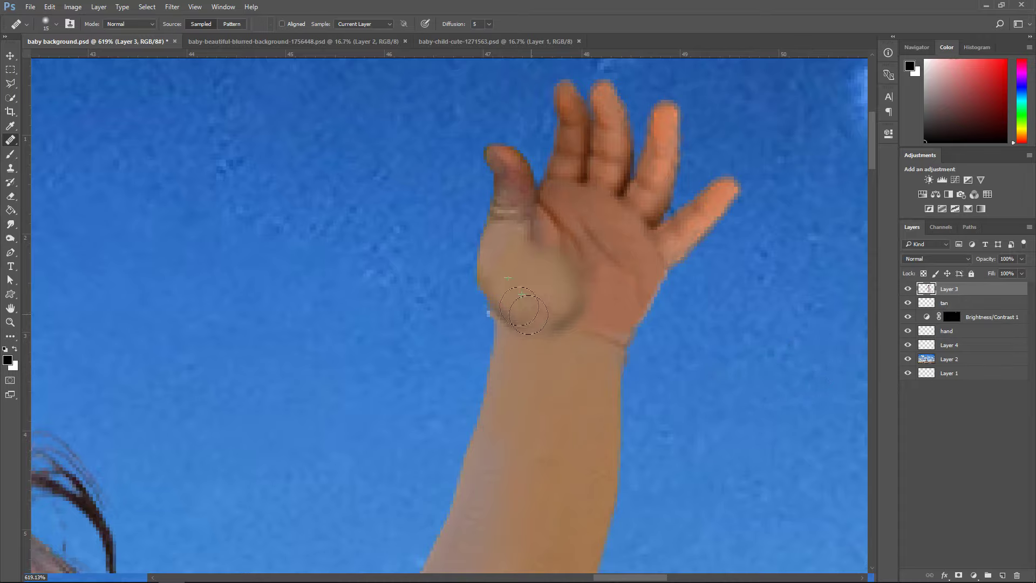
pyautogui.keyDown('ctrl'); pyautogui.click(926, 288); pyautogui.keyUp('ctrl')
pyautogui.press('s')
pyautogui.click(950, 302)
pyautogui.click(949, 330)
pyautogui.click(950, 288)
pyautogui.keyDown('ctrl'); pyautogui.click(926, 331); pyautogui.keyUp('ctrl')
pyautogui.keyDown('ctrl'); pyautogui.click(926, 288); pyautogui.keyUp('ctrl')
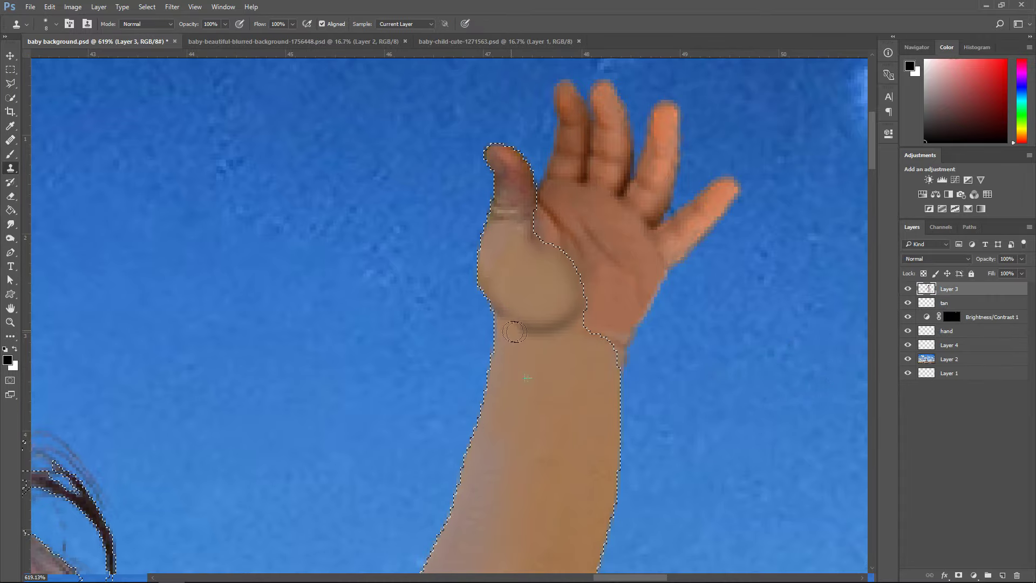
pyautogui.hotkey('ctrl', 'd')
pyautogui.scroll(1, 666, 339)
pyautogui.moveTo(626, 272)
pyautogui.mouseDown()
pyautogui.moveTo(606, 304)
pyautogui.moveTo(615, 298)
pyautogui.mouseUp()
pyautogui.hotkey('ctrl', 'z')
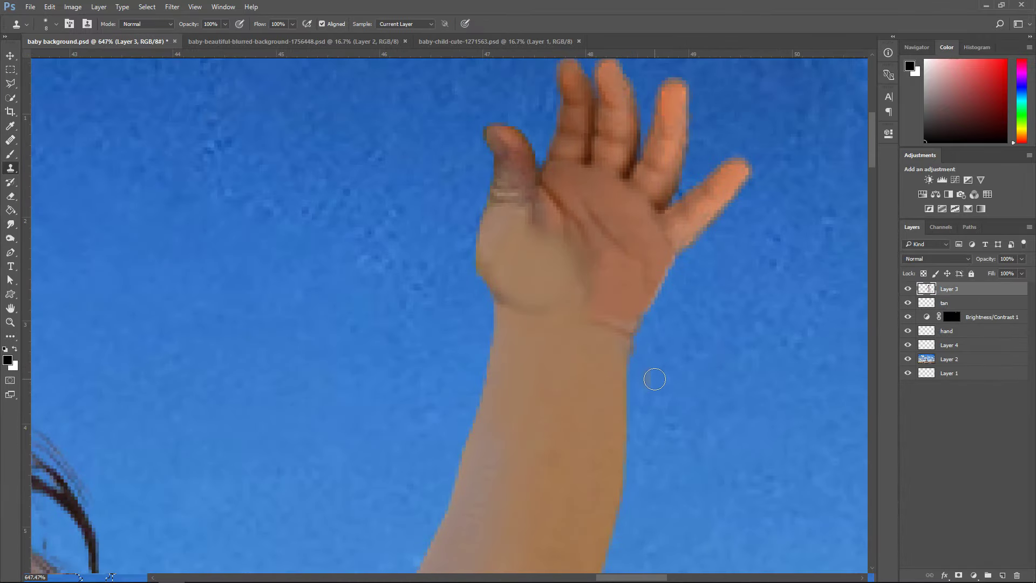
# Compare the hand with the tan layer hidden and shown, and set that layer's opacity to 100%
pyautogui.scroll(1, 654, 380)
pyautogui.click(950, 303)
pyautogui.click(908, 304)
pyautogui.click(908, 303)
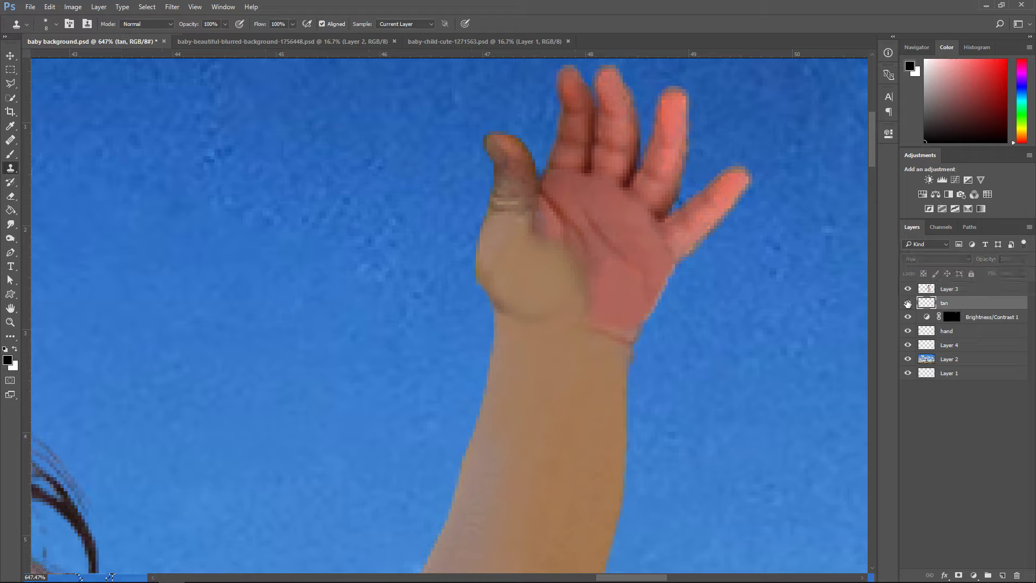
pyautogui.click(907, 304)
pyautogui.click(1021, 260)
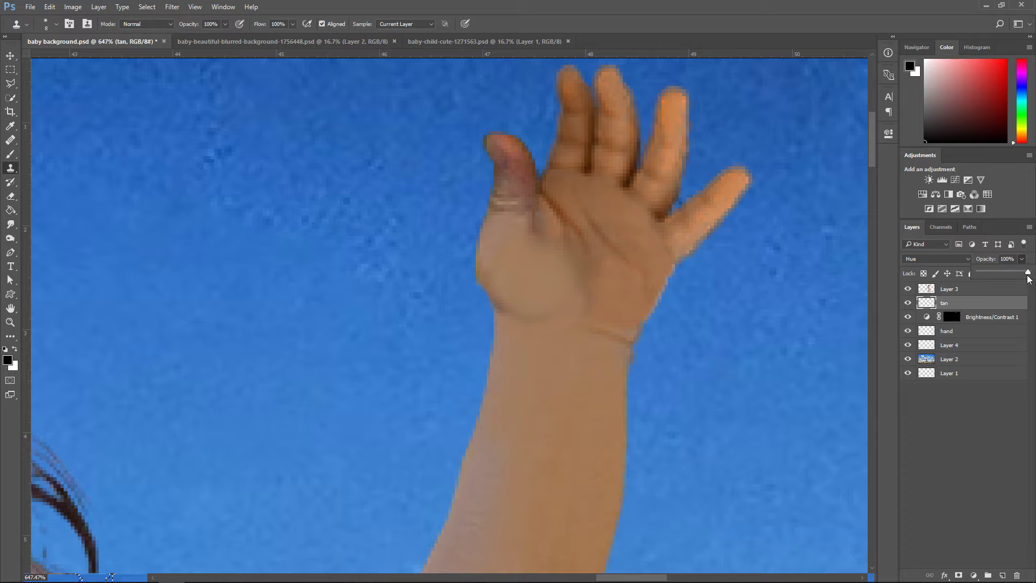
pyautogui.click(990, 302)
# Switch from the Clone Stamp to the Sharpen tool for work around the palm and wrist
pyautogui.scroll(-3, 722, 291)
pyautogui.scroll(4, 723, 299)
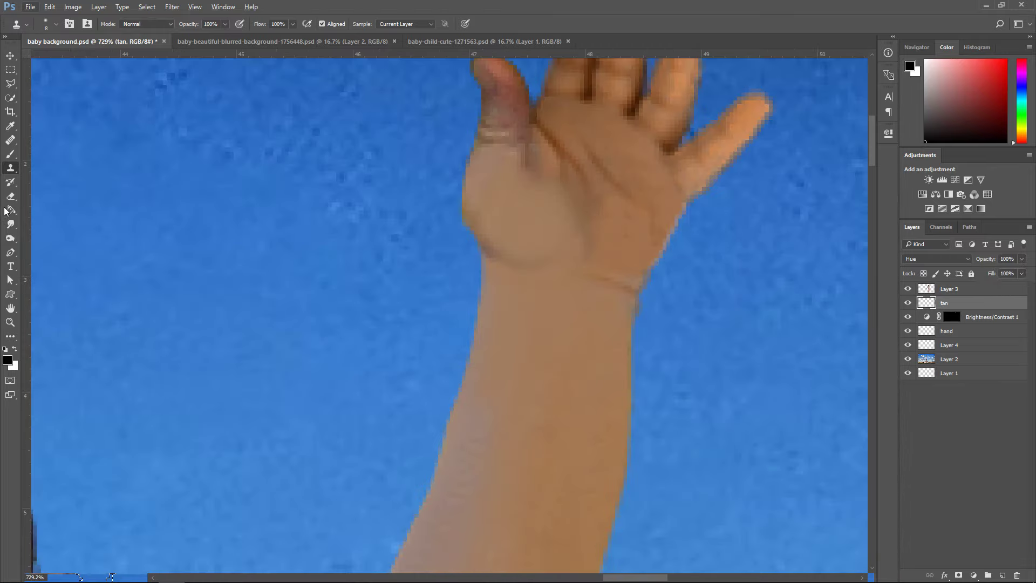
pyautogui.rightClick(11, 170)
pyautogui.rightClick(11, 224)
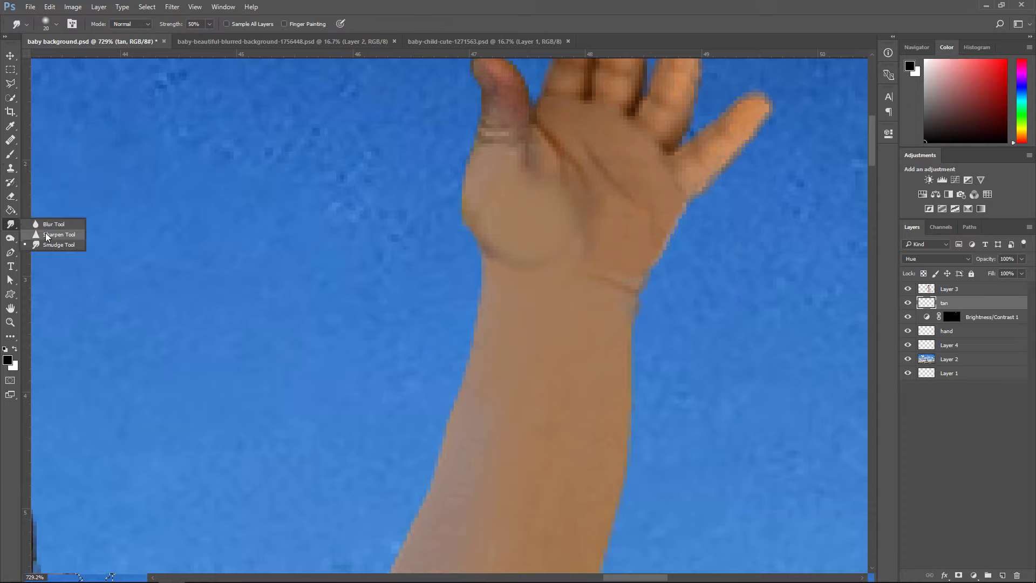
pyautogui.click(54, 235)
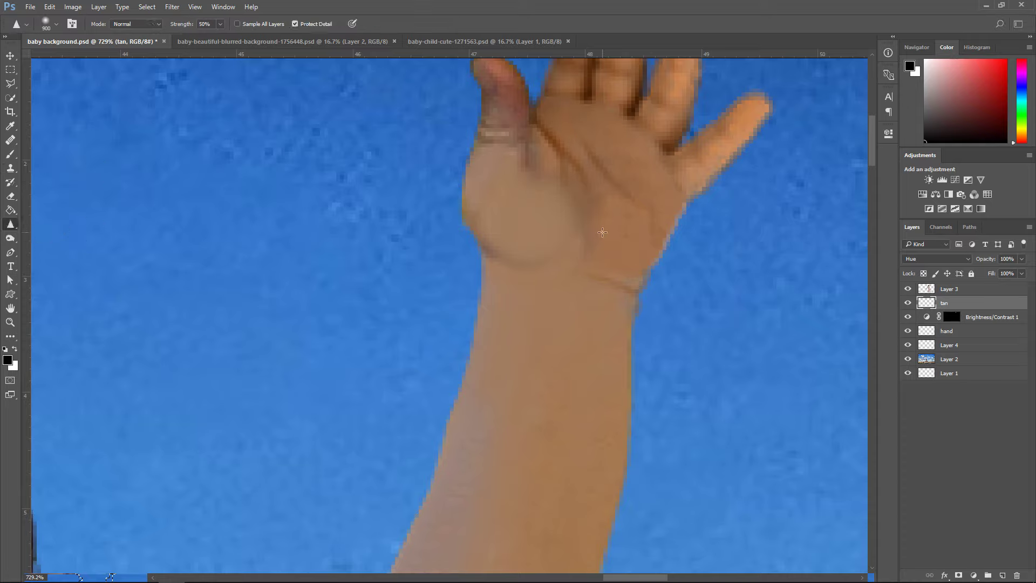
# Sharpen the palm of the raised hand on the tan layer using a 25 px brush at 50% strength
pyautogui.press('[')
pyautogui.press('[')
pyautogui.press('[')
pyautogui.press('[')
pyautogui.press('[')
pyautogui.press('[')
pyautogui.press('[')
pyautogui.press('[')
pyautogui.press('[')
pyautogui.press('[')
pyautogui.press('[')
pyautogui.press('[')
pyautogui.press('[')
pyautogui.press('[')
pyautogui.press('[')
pyautogui.press('[')
pyautogui.press('[')
pyautogui.press('[')
pyautogui.press('[')
pyautogui.press('[')
pyautogui.moveTo(594, 233)
pyautogui.mouseDown()
pyautogui.moveTo(561, 212)
pyautogui.moveTo(554, 235)
pyautogui.moveTo(504, 219)
pyautogui.moveTo(517, 207)
pyautogui.moveTo(537, 251)
pyautogui.moveTo(550, 197)
pyautogui.mouseUp()
pyautogui.scroll(-18, 749, 326)
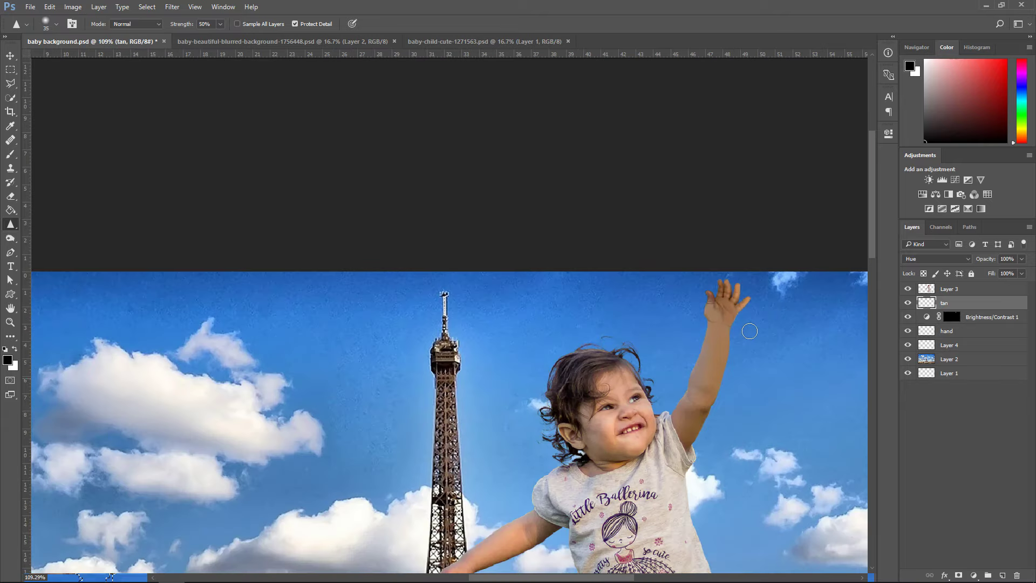
pyautogui.scroll(-3, 747, 328)
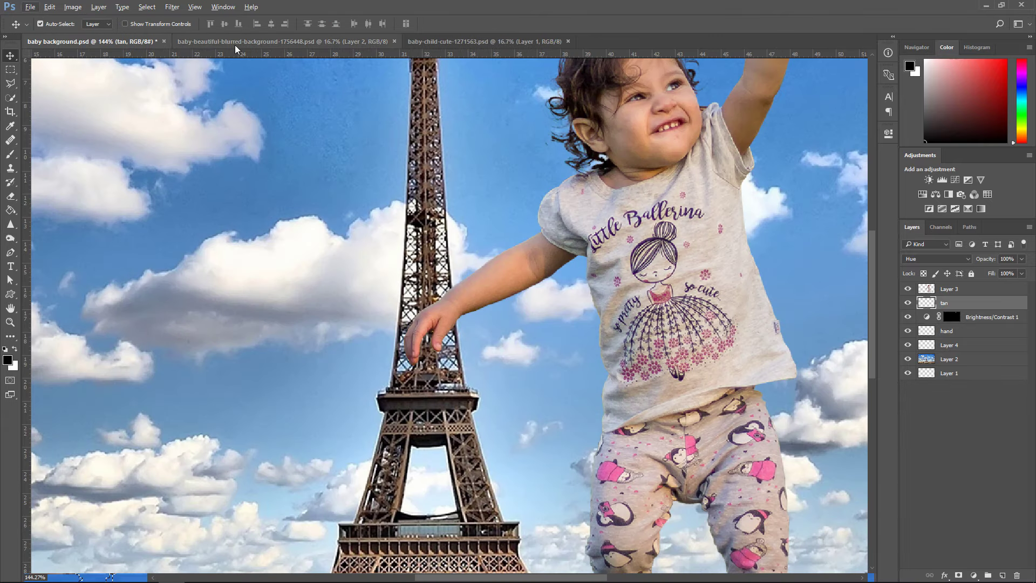
# Copy the cut-out hand on Layer 1 of baby-child-cute-1271563.psd into baby background.psd
pyautogui.click(235, 42)
pyautogui.click(418, 44)
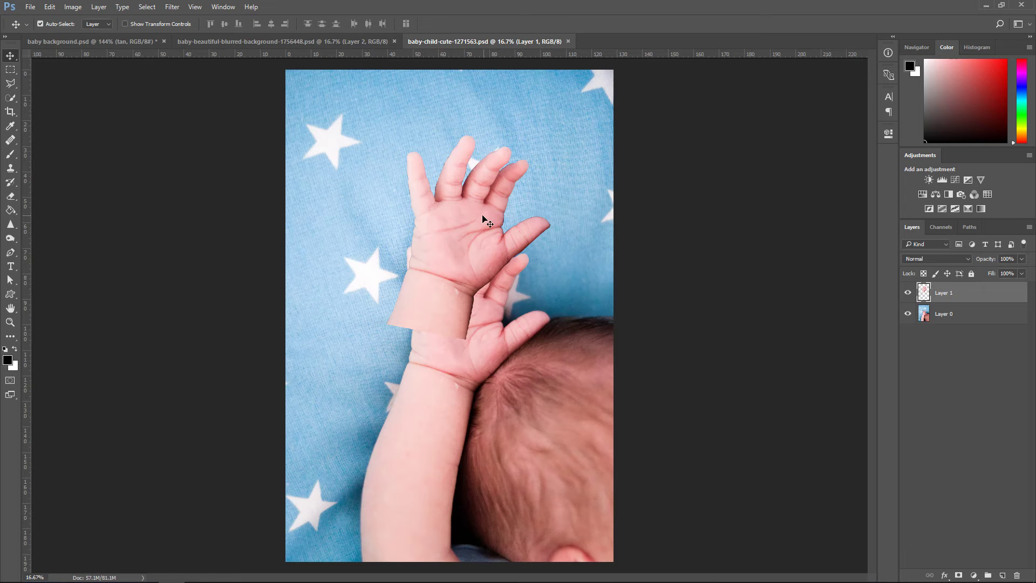
pyautogui.moveTo(487, 221); pyautogui.dragTo(451, 199)
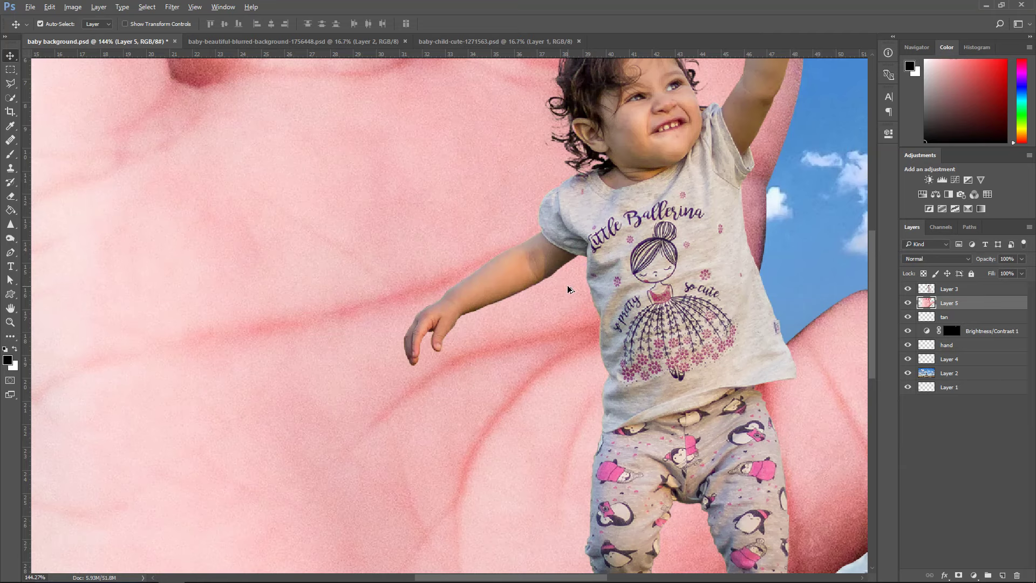
# Scale the copied hand down to about 5.3% and place it over the girl's lowered hand beside the tower
pyautogui.hotkey('ctrl', '0')
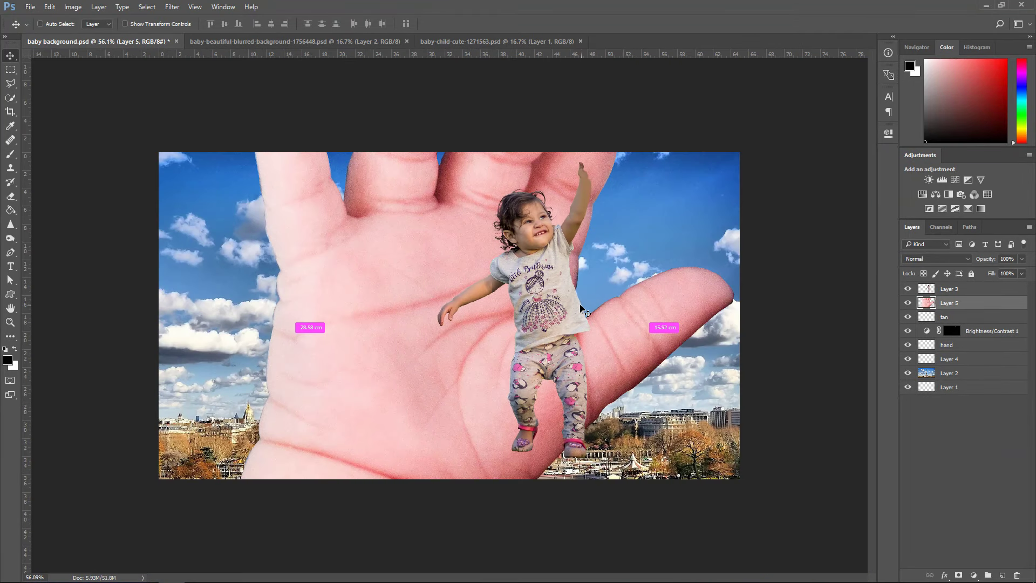
pyautogui.hotkey('ctrl', 't')
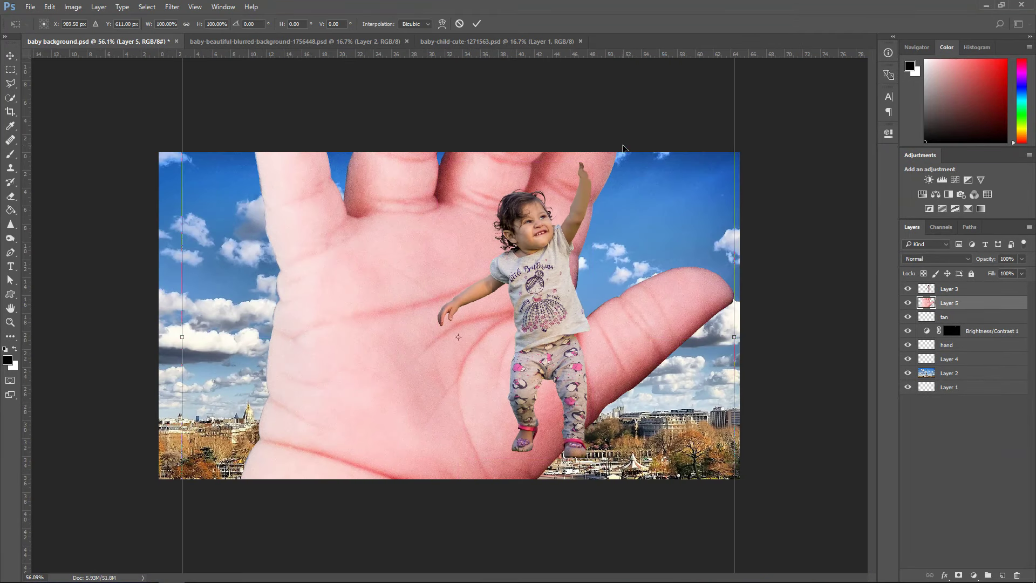
pyautogui.moveTo(738, 112); pyautogui.dragTo(517, 397)
pyautogui.moveTo(444, 420); pyautogui.dragTo(596, 132)
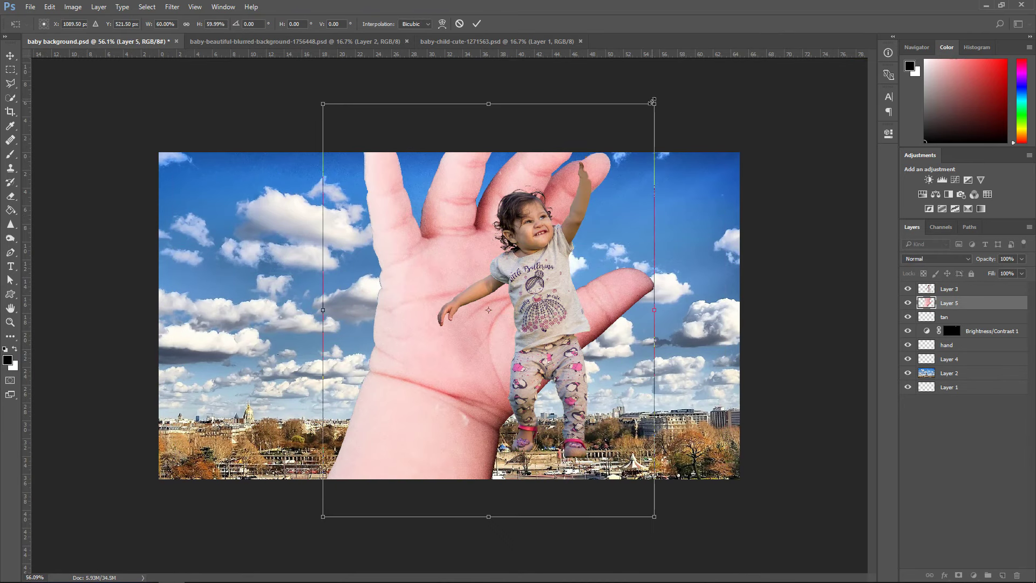
pyautogui.moveTo(654, 101); pyautogui.dragTo(424, 363)
pyautogui.moveTo(406, 385); pyautogui.dragTo(458, 322)
pyautogui.moveTo(444, 348); pyautogui.dragTo(455, 310)
pyautogui.scroll(5, 455, 310)
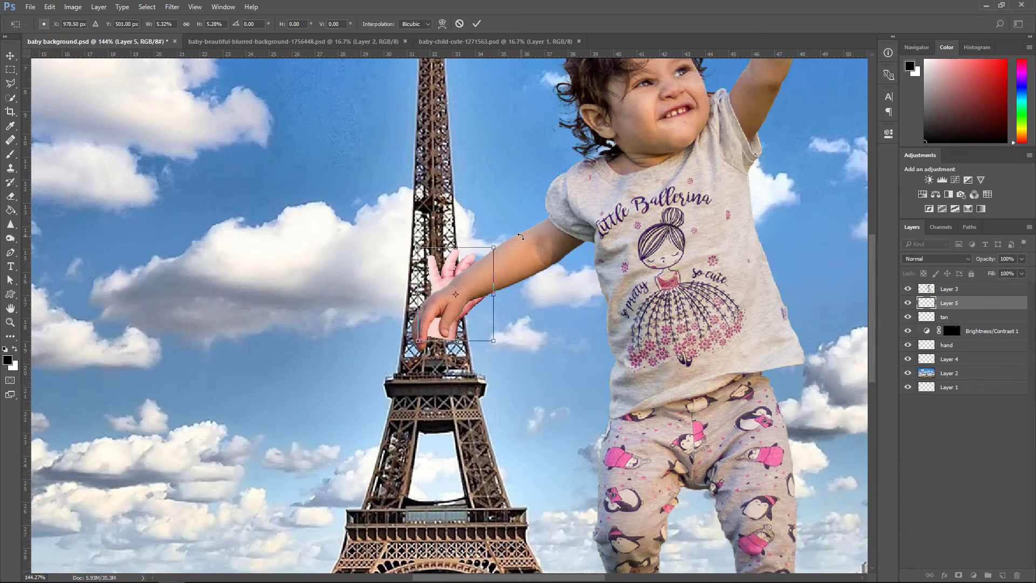
# Rotate the copied hand to -135°, reduce it to about 4.6%, and align it with the lowered wrist
pyautogui.moveTo(520, 236); pyautogui.dragTo(402, 301)
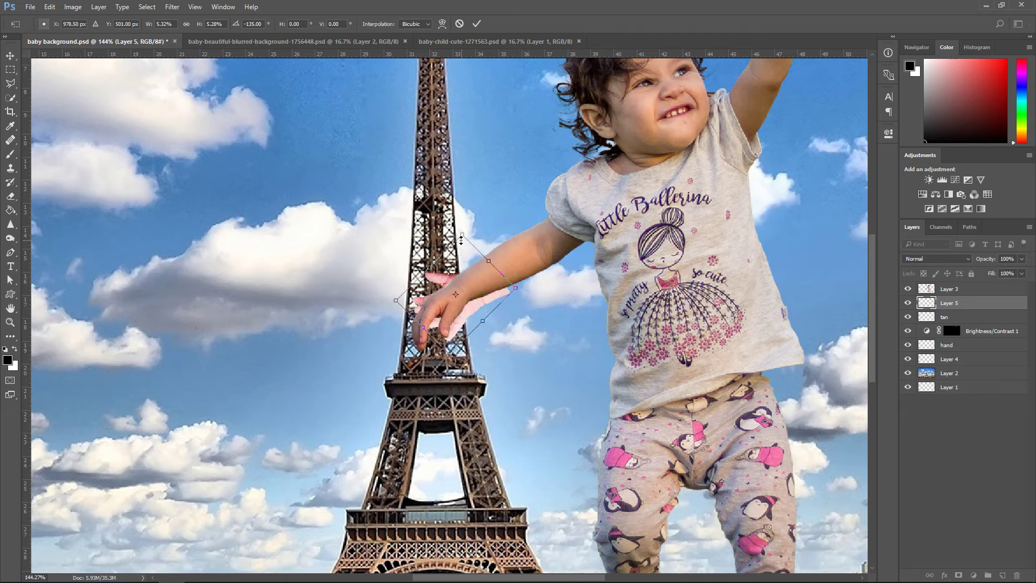
pyautogui.moveTo(460, 238); pyautogui.dragTo(459, 250)
pyautogui.moveTo(478, 285); pyautogui.dragTo(478, 271)
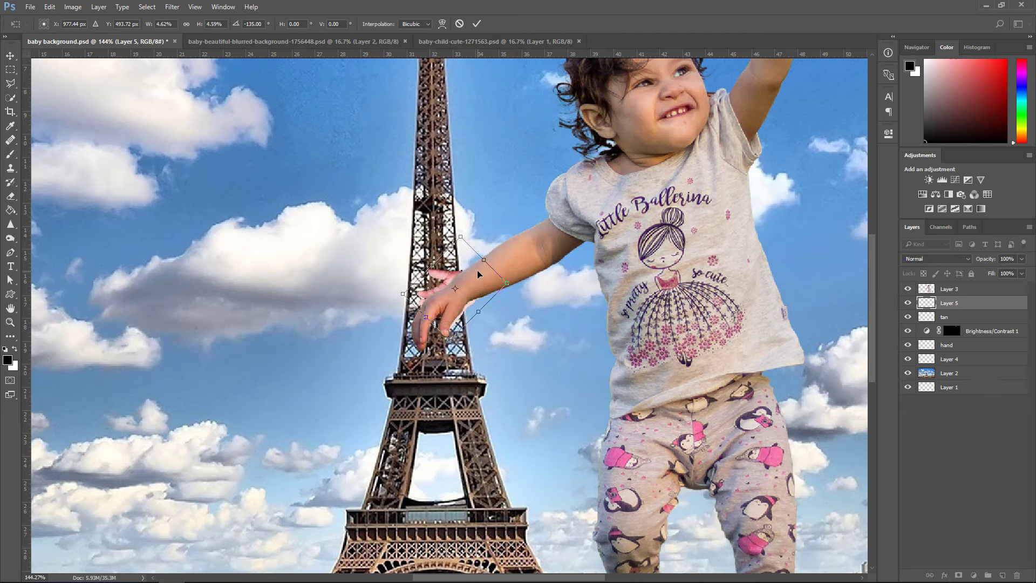
pyautogui.press('Return')
# Move Layer 5 above Layer 3 and fit its hand to the wrist, scaling it to about 105.5% and rotating it 1.21°
pyautogui.moveTo(939, 305); pyautogui.dragTo(944, 287)
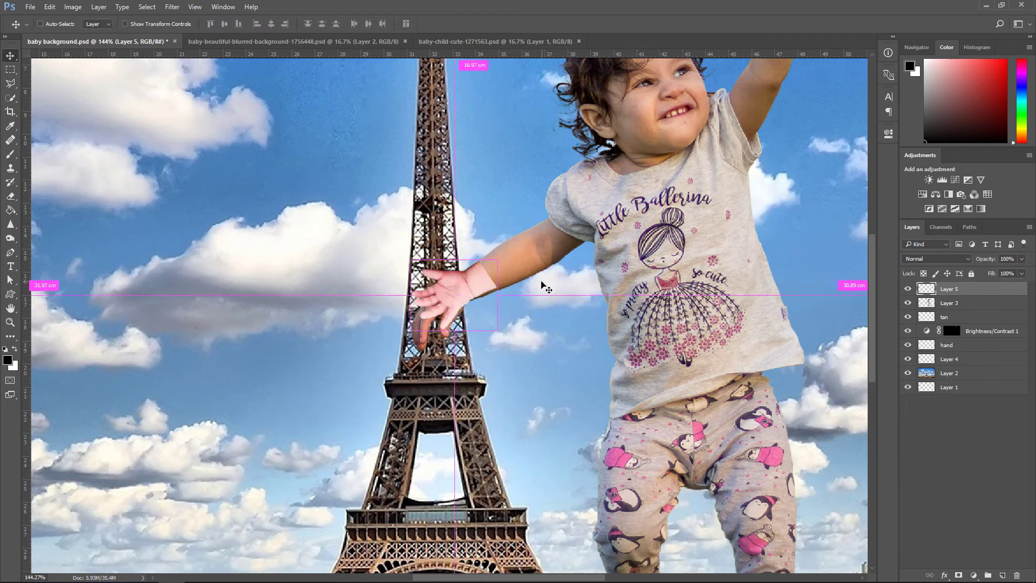
pyautogui.hotkey('ctrl', 't')
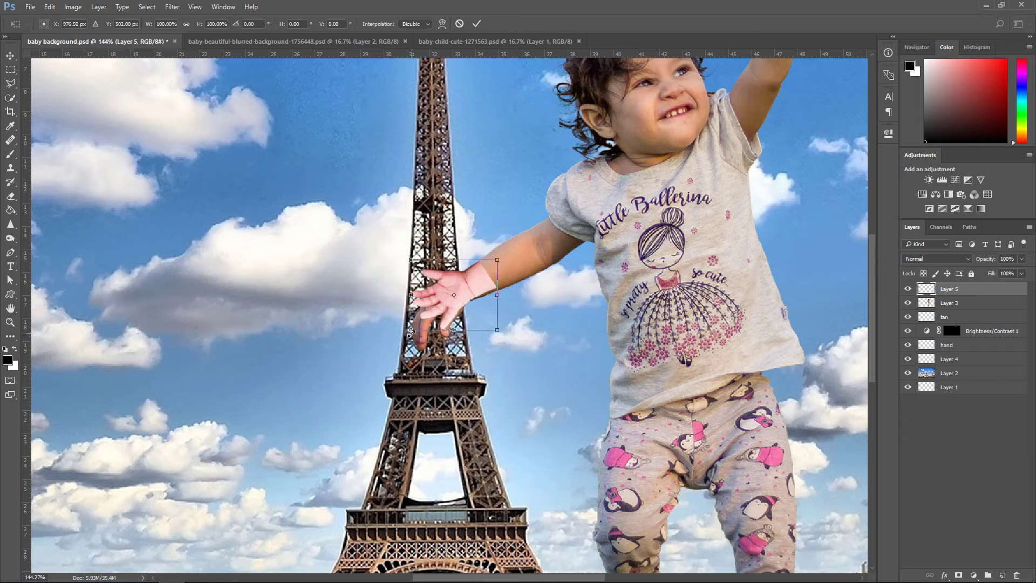
pyautogui.moveTo(410, 332); pyautogui.dragTo(407, 334)
pyautogui.moveTo(474, 284)
pyautogui.mouseDown()
pyautogui.moveTo(459, 300)
pyautogui.moveTo(468, 324)
pyautogui.moveTo(481, 290)
pyautogui.mouseUp()
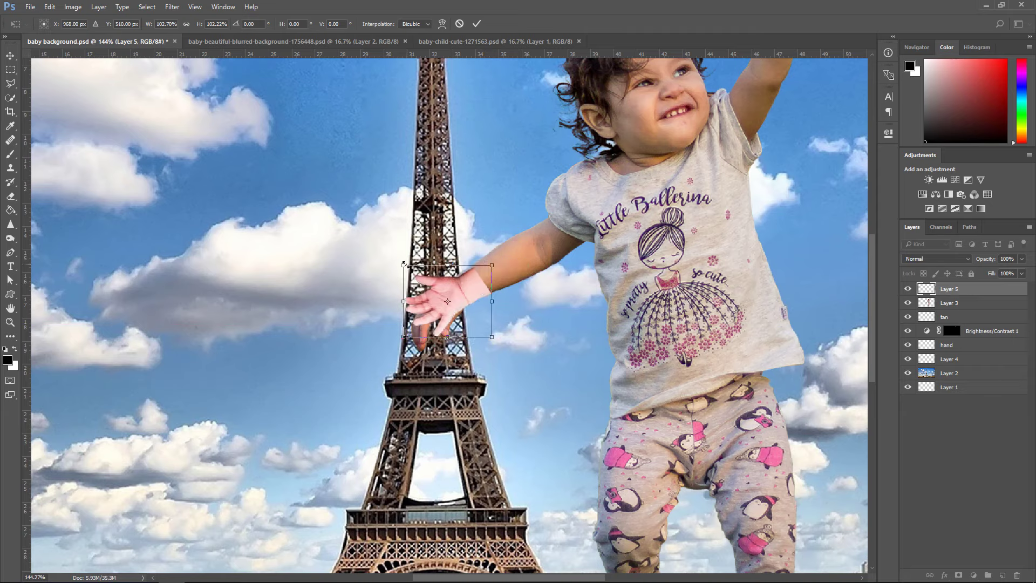
pyautogui.moveTo(403, 264); pyautogui.dragTo(400, 262)
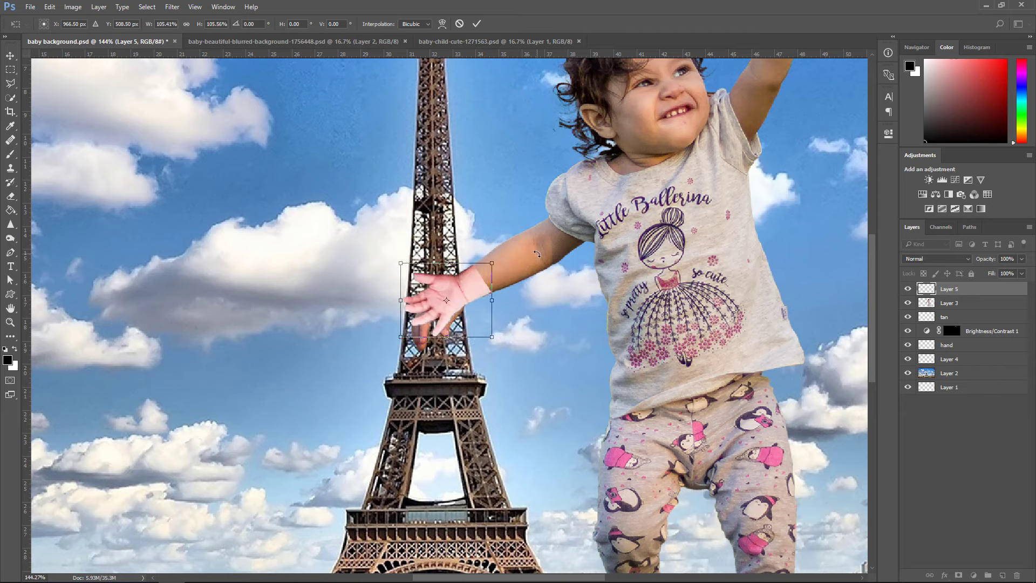
pyautogui.moveTo(537, 253); pyautogui.dragTo(538, 257)
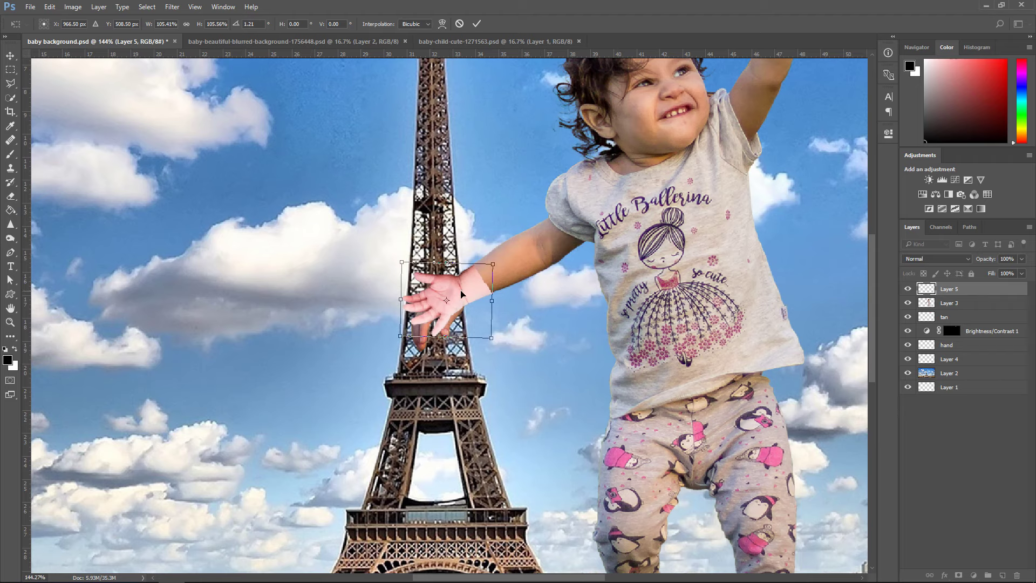
pyautogui.press('Return')
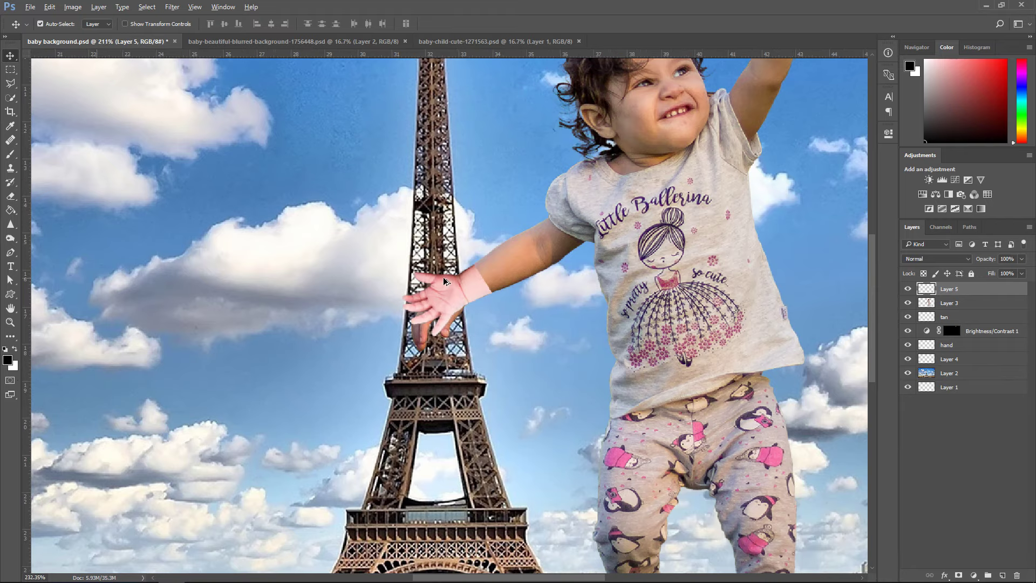
# Erase the excess forearm of the pasted hand with a larger eraser so it ends at the wrist
pyautogui.scroll(6, 451, 280)
pyautogui.scroll(3, 532, 318)
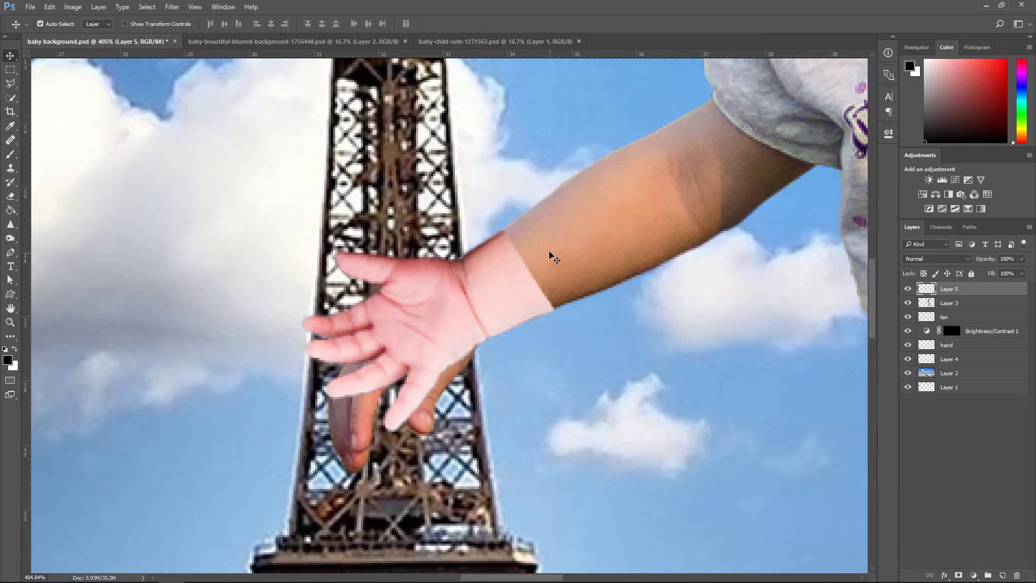
pyautogui.click(10, 196)
pyautogui.press(']')
pyautogui.press(']')
pyautogui.press(']')
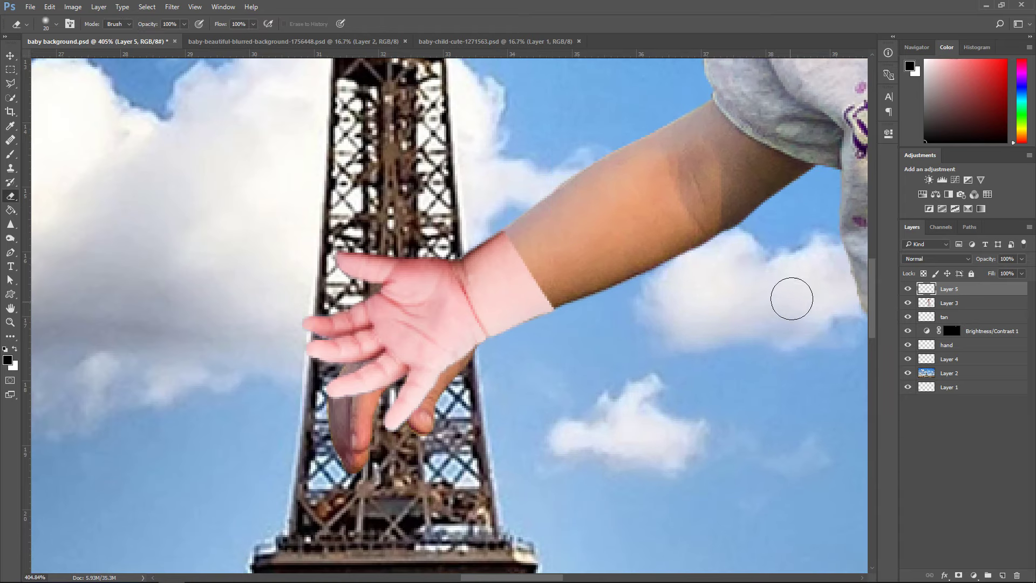
pyautogui.moveTo(568, 314)
pyautogui.mouseDown()
pyautogui.moveTo(565, 279)
pyautogui.moveTo(521, 234)
pyautogui.moveTo(536, 231)
pyautogui.moveTo(540, 310)
pyautogui.moveTo(564, 313)
pyautogui.moveTo(529, 281)
pyautogui.moveTo(572, 263)
pyautogui.moveTo(522, 270)
pyautogui.mouseUp()
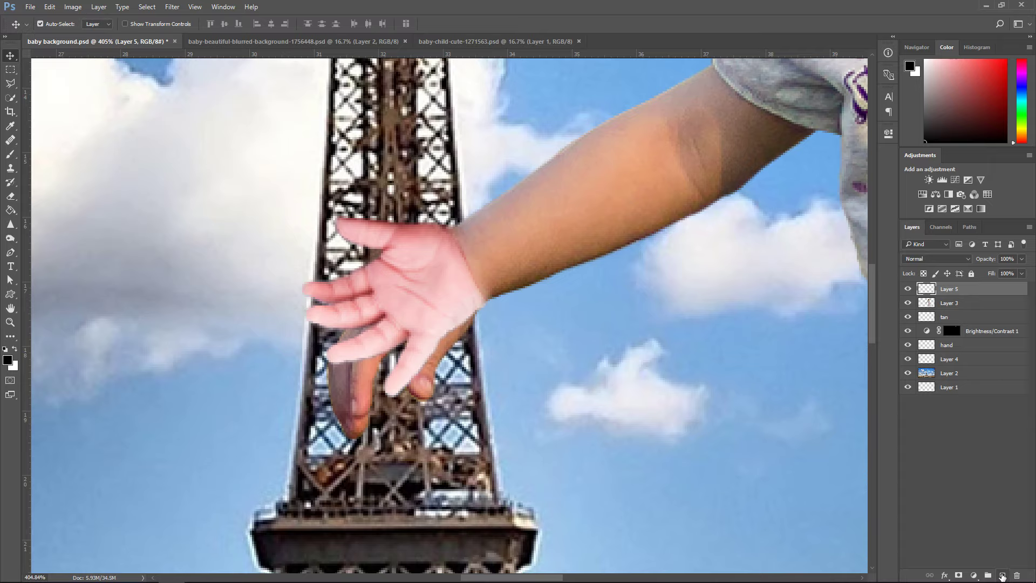
# Add a new layer above Layer 5 and load the hand outline of Layer 5 as a selection
pyautogui.click(1001, 575)
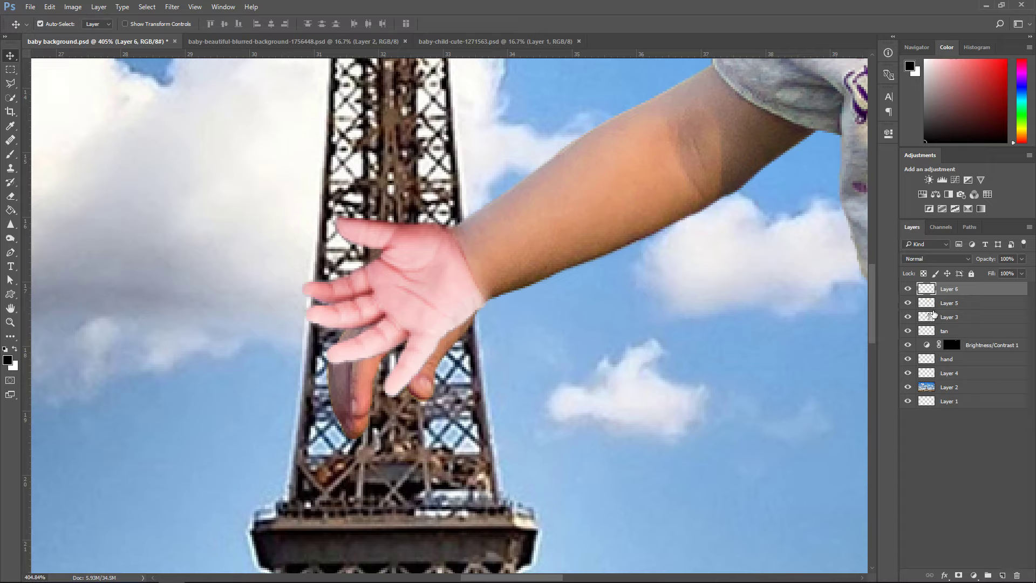
pyautogui.keyDown('ctrl'); pyautogui.click(929, 305); pyautogui.keyUp('ctrl')
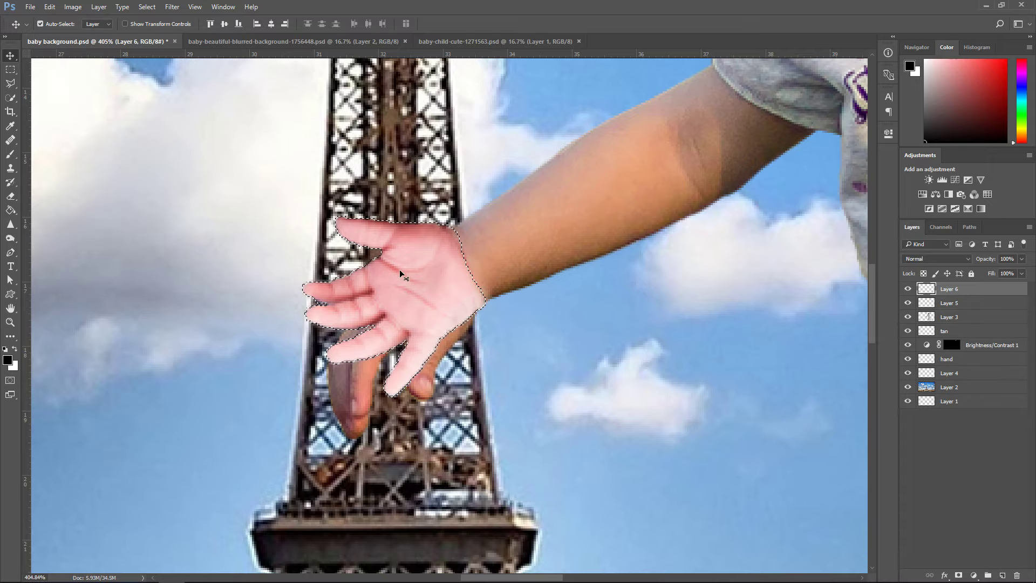
# Set the foreground colour to ff6d00 and paint over the whole selected hand with an enlarged brush
pyautogui.press('b')
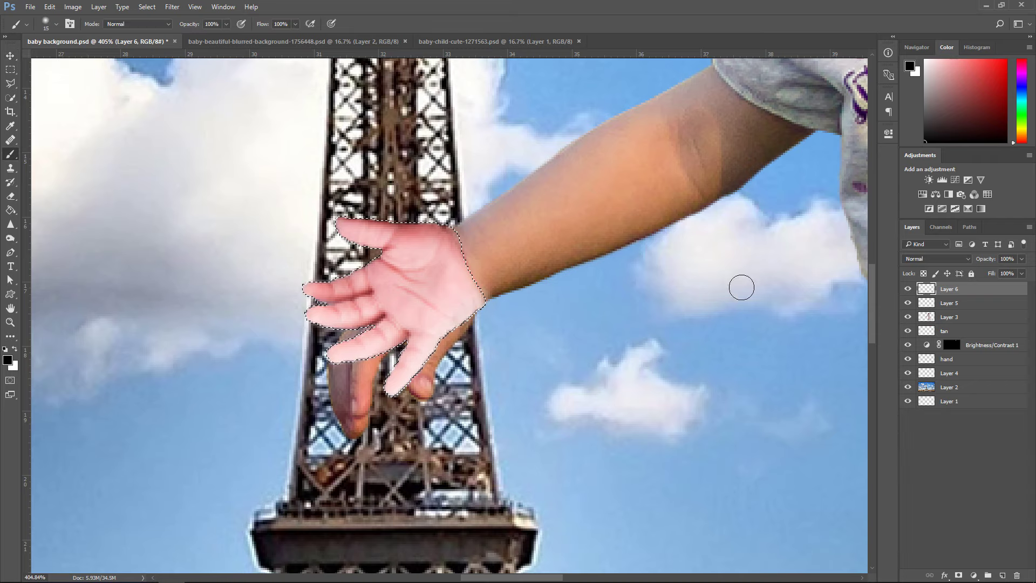
pyautogui.press(']')
pyautogui.press(']')
pyautogui.press(']')
pyautogui.press(']')
pyautogui.press(']')
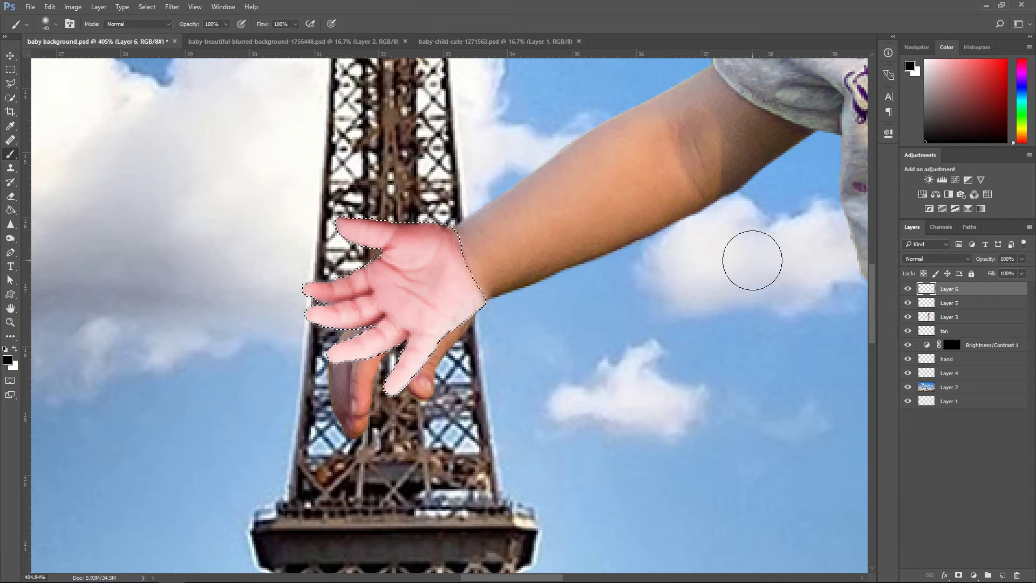
pyautogui.click(8, 359)
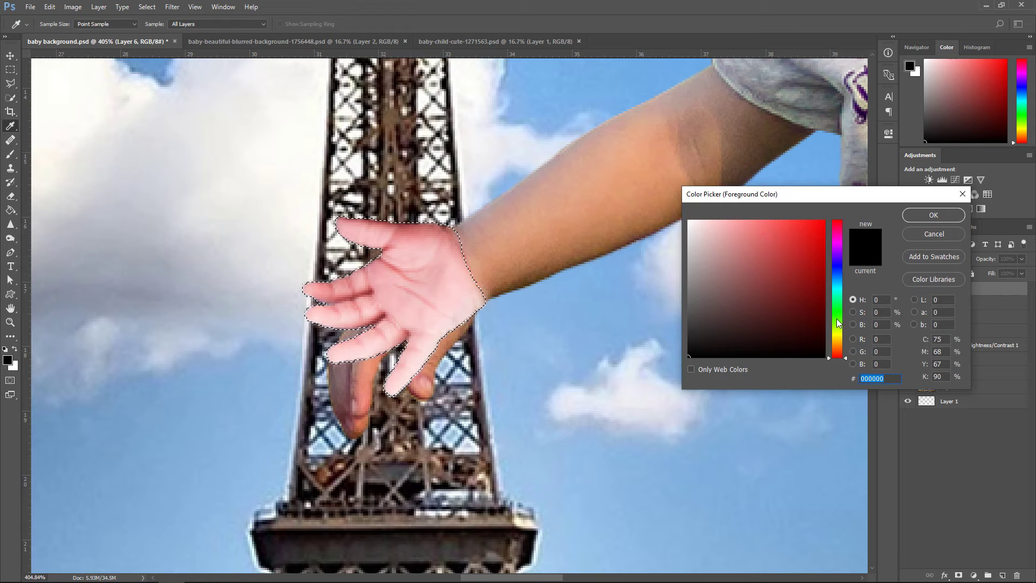
pyautogui.write('ff')
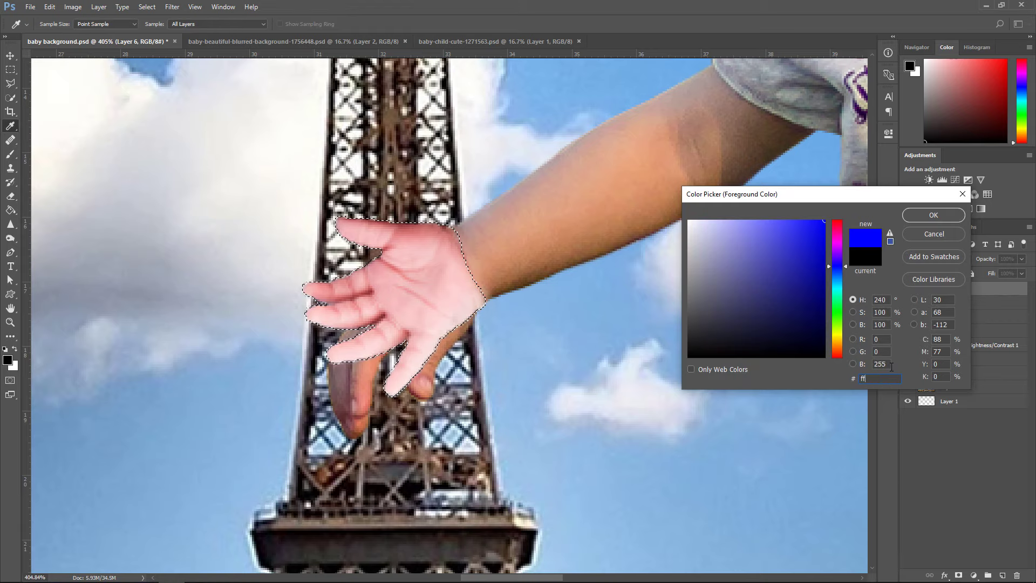
pyautogui.write('6d')
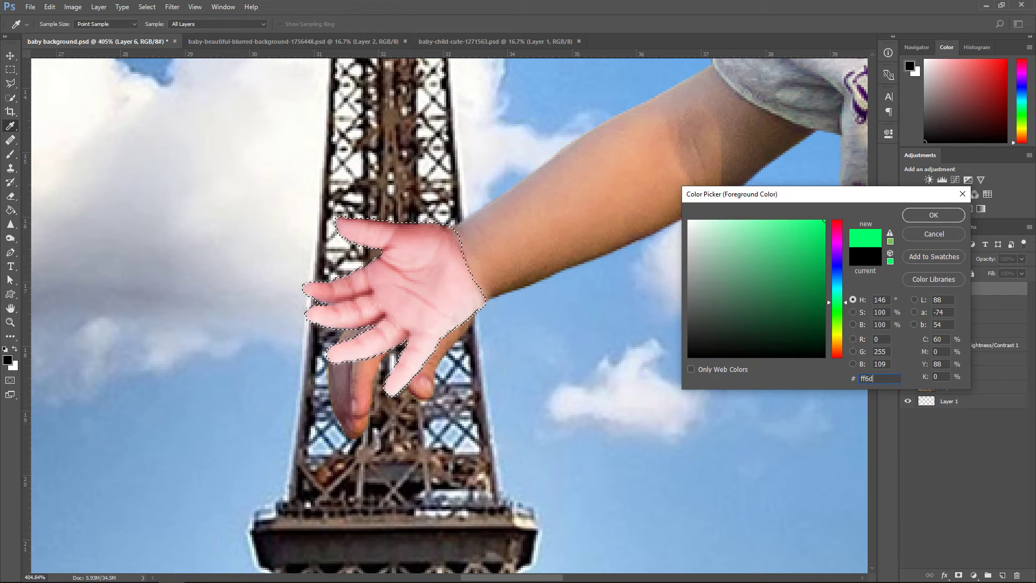
pyautogui.write('00')
pyautogui.click(916, 215)
pyautogui.press('b')
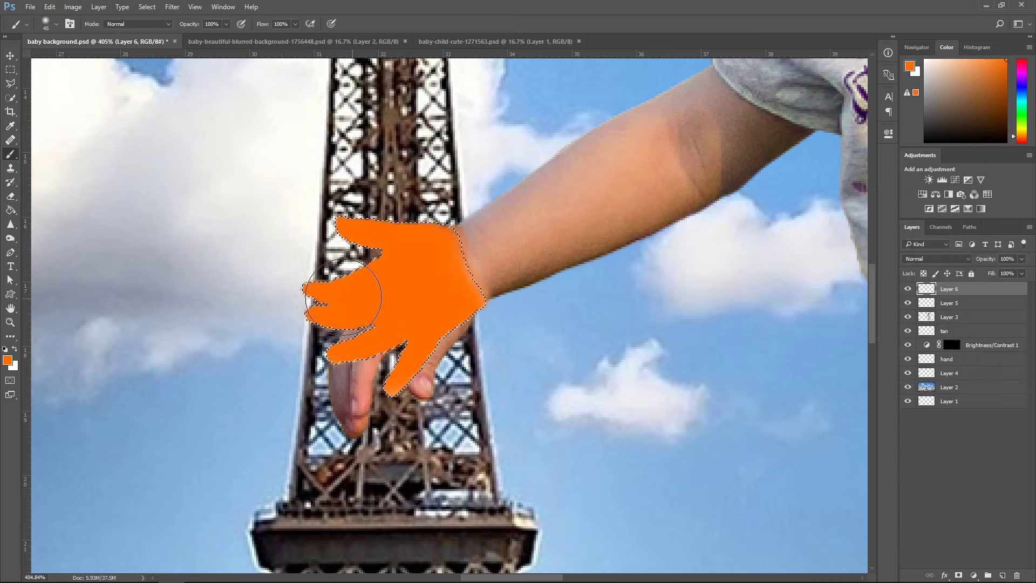
# Deselect the hand and give the orange Layer 6 the Color blend mode at 28% opacity
pyautogui.hotkey('ctrl', 'd')
pyautogui.click(936, 259)
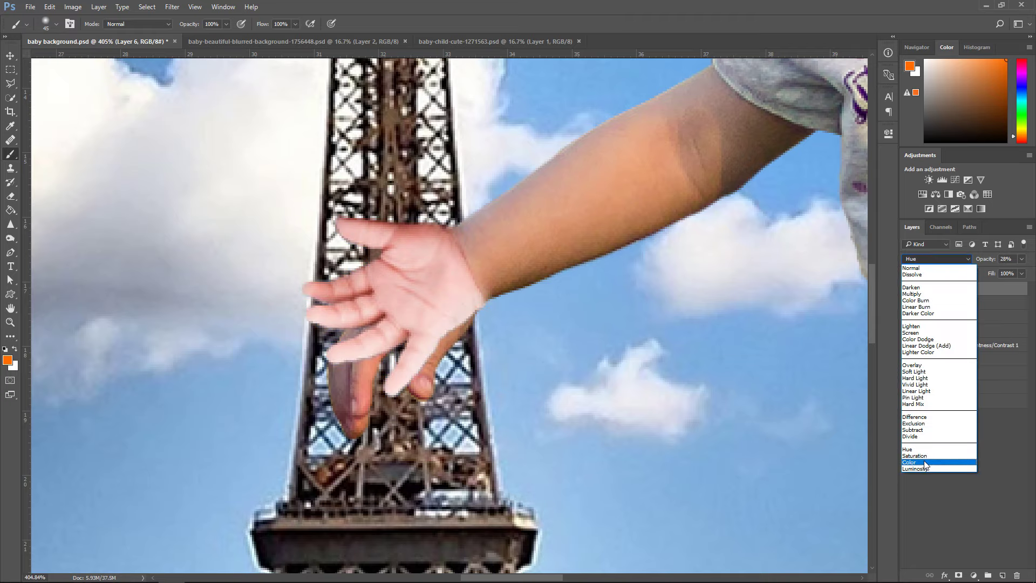
pyautogui.click(924, 463)
# Darken Layer 5's hand with a masked Brightness/Contrast adjustment, lowering brightness and contrast, and set Layer 6's opacity to 28%
pyautogui.click(928, 305)
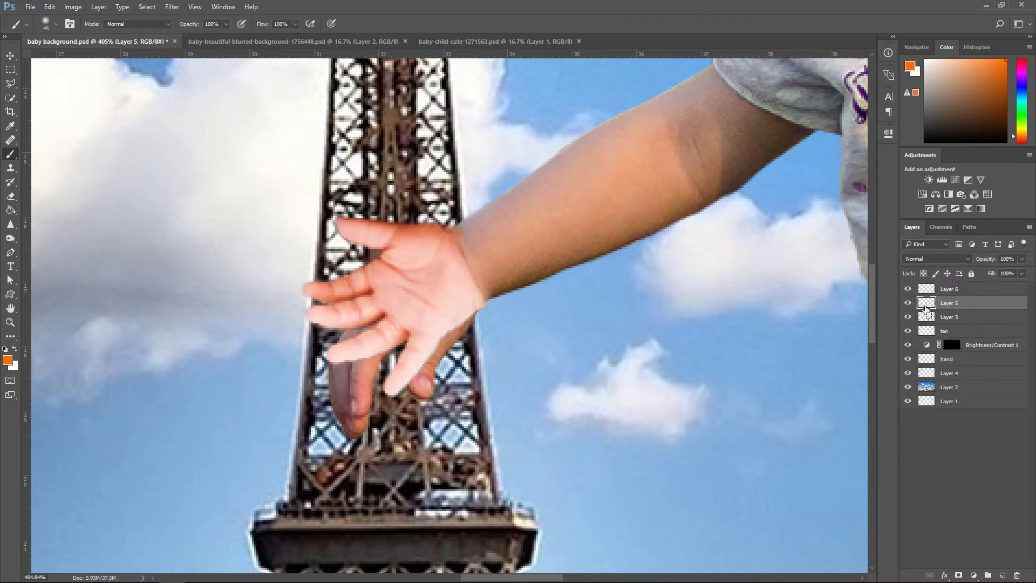
pyautogui.keyDown('ctrl'); pyautogui.click(927, 304); pyautogui.keyUp('ctrl')
pyautogui.click(928, 181)
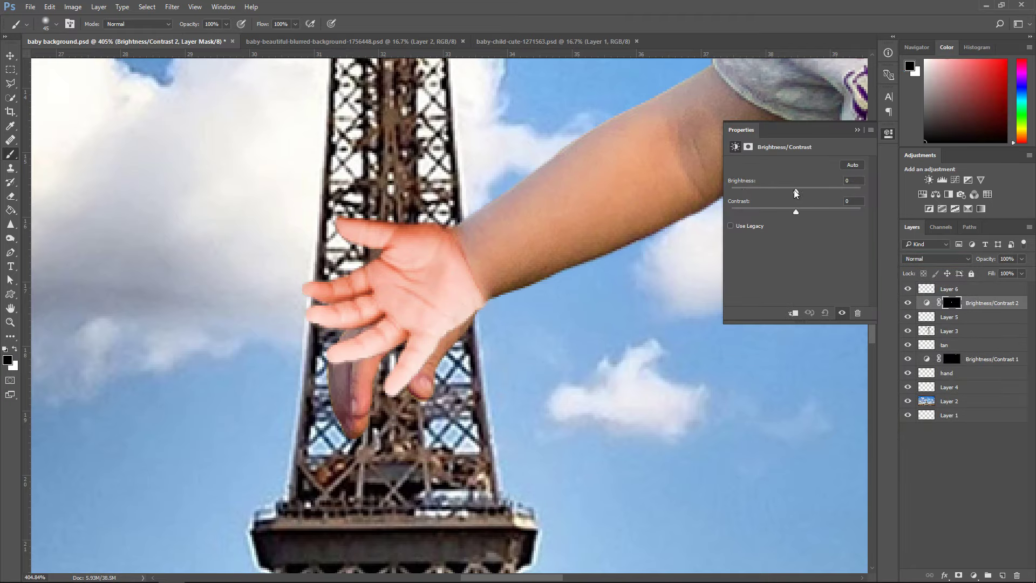
pyautogui.moveTo(794, 189); pyautogui.dragTo(768, 191)
pyautogui.moveTo(796, 212); pyautogui.dragTo(781, 212)
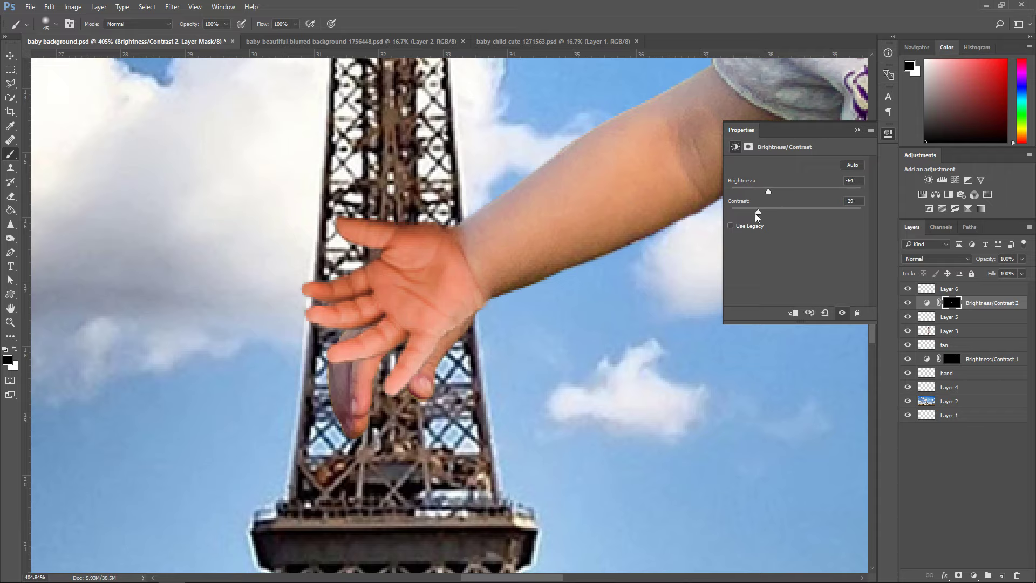
pyautogui.moveTo(768, 191)
pyautogui.mouseDown()
pyautogui.moveTo(753, 192)
pyautogui.moveTo(771, 193)
pyautogui.mouseUp()
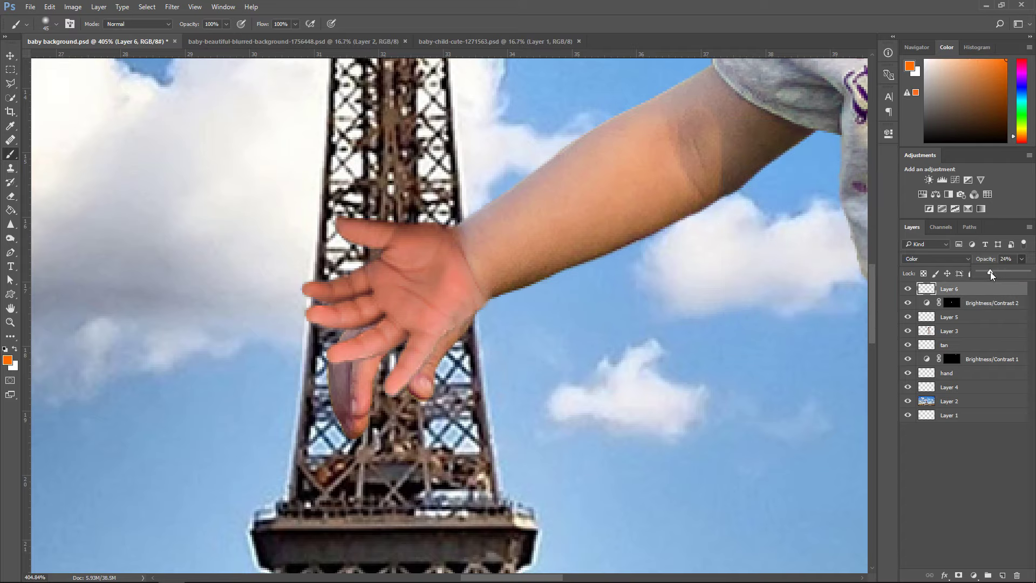
pyautogui.moveTo(986, 271); pyautogui.dragTo(992, 270)
pyautogui.scroll(3, 483, 311)
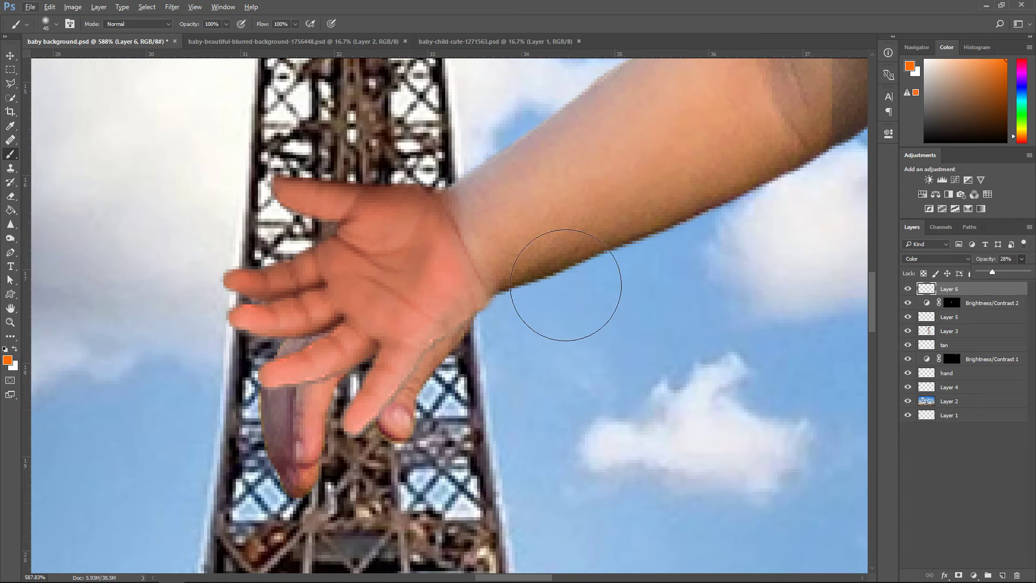
pyautogui.press('[')
pyautogui.press('[')
pyautogui.scroll(-1, 657, 243)
pyautogui.scroll(-3, 647, 232)
pyautogui.press('e')
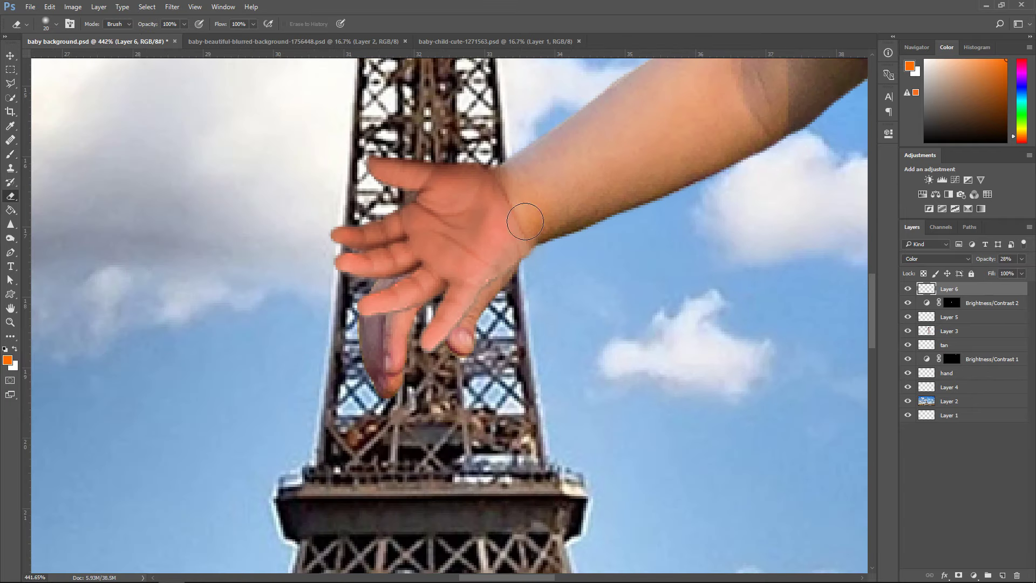
# Choose the Burn tool and toggle Layer 5's visibility to compare the new hand with the original one beneath it
pyautogui.click(10, 238)
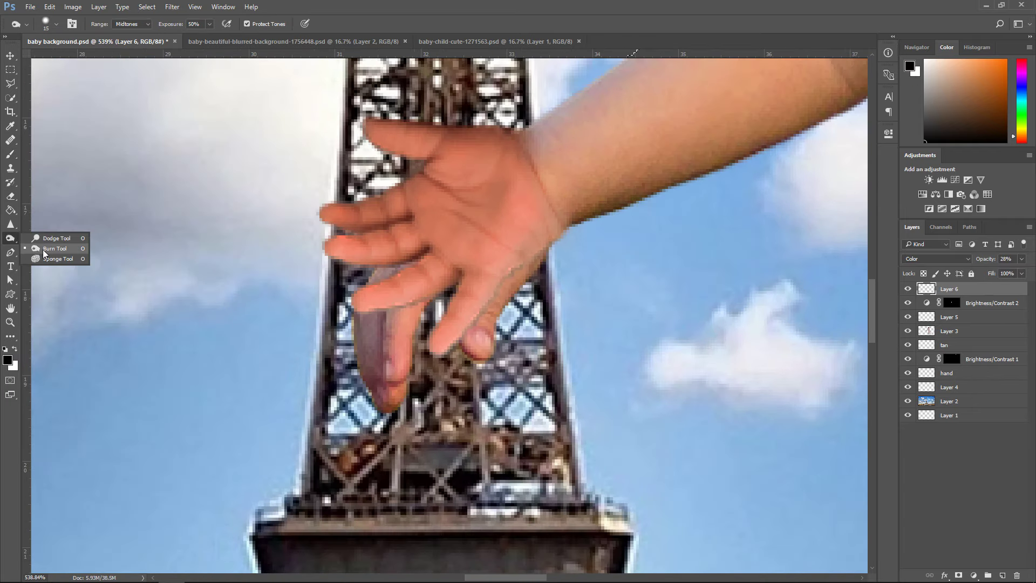
pyautogui.click(54, 248)
pyautogui.click(951, 333)
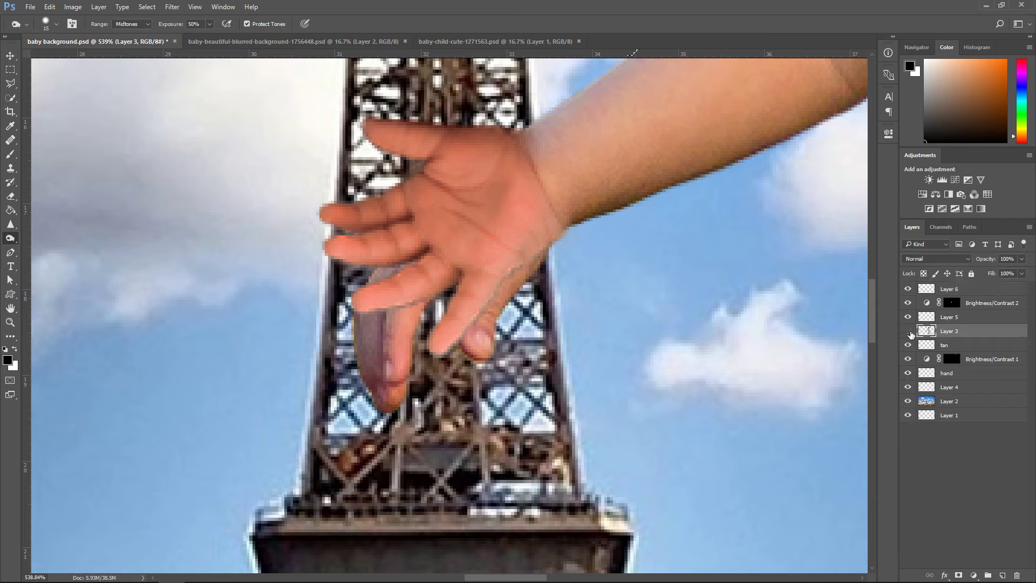
pyautogui.click(951, 317)
pyautogui.click(907, 317)
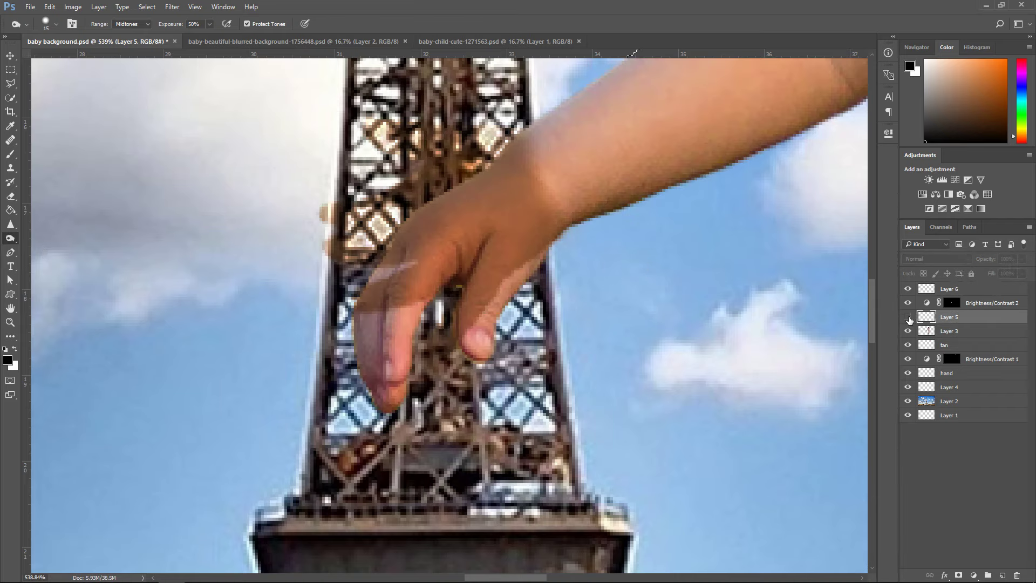
pyautogui.click(907, 317)
pyautogui.press(']')
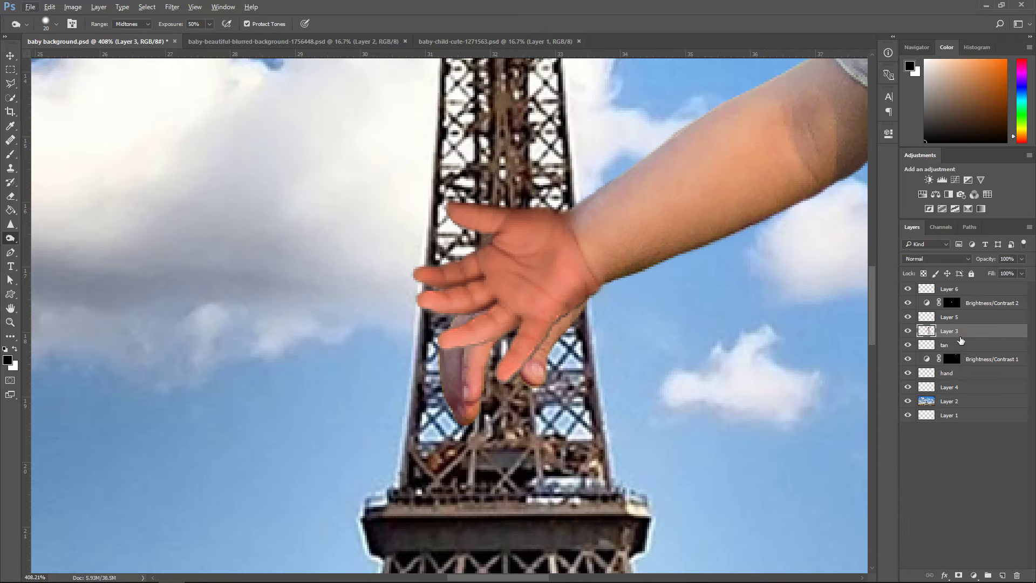
# Group Layer 5, Brightness/Contrast 2 and Layer 6, hide the group, and ready the Pen tool on Layer 3
pyautogui.click(960, 316)
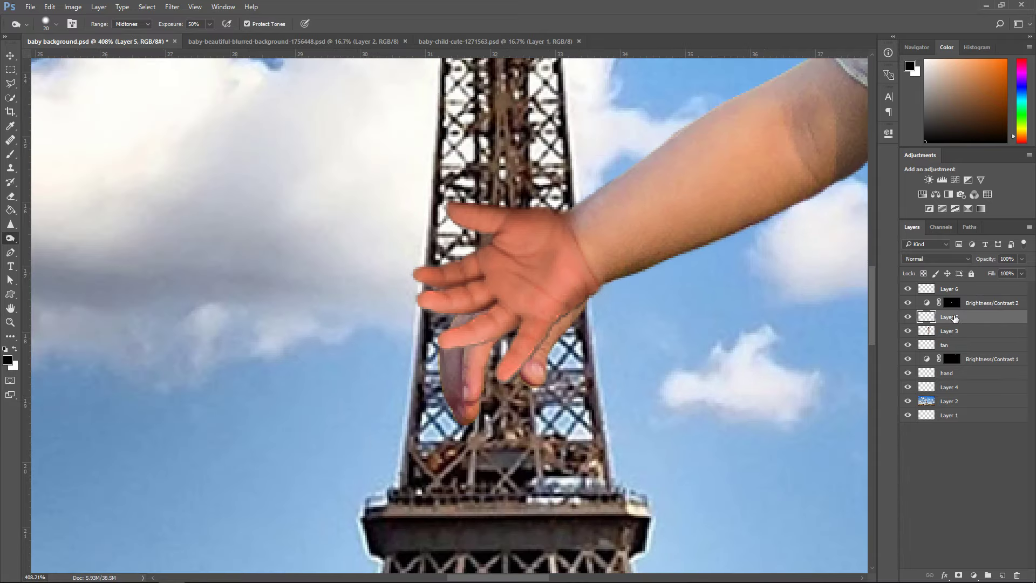
pyautogui.keyDown('shift'); pyautogui.click(963, 289); pyautogui.keyUp('shift')
pyautogui.click(976, 317)
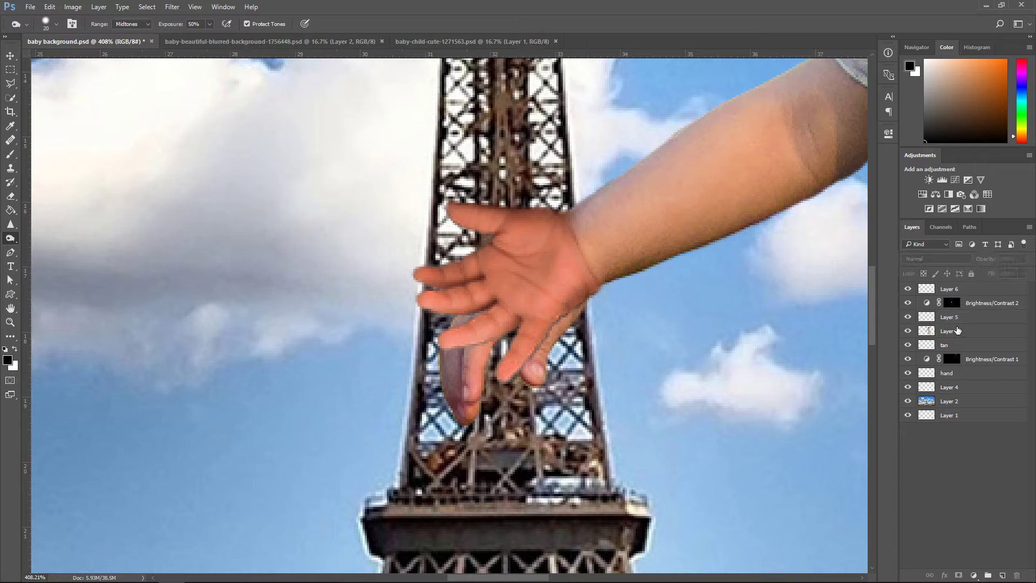
pyautogui.keyDown('shift'); pyautogui.click(977, 291); pyautogui.keyUp('shift')
pyautogui.click(987, 575)
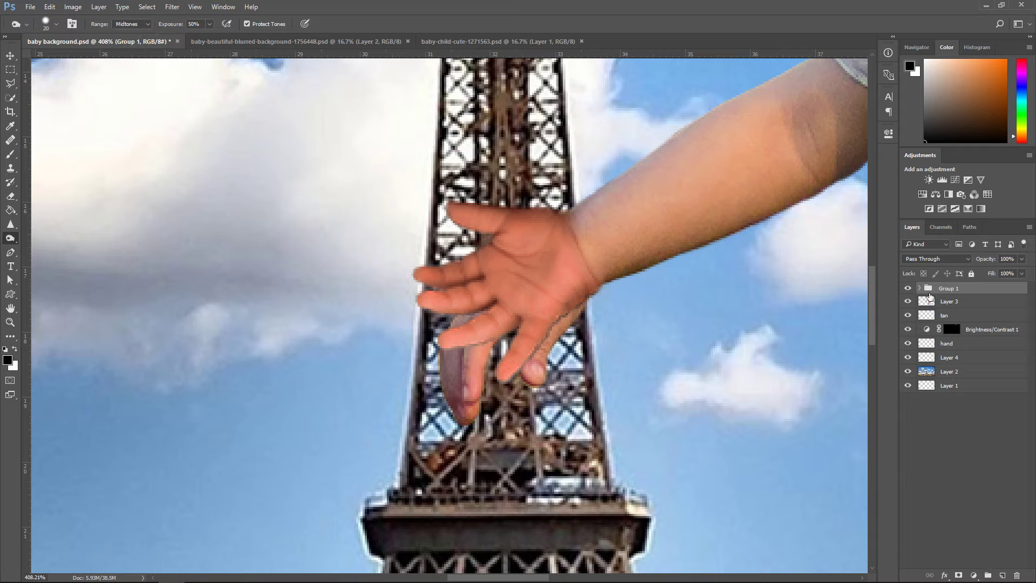
pyautogui.click(907, 289)
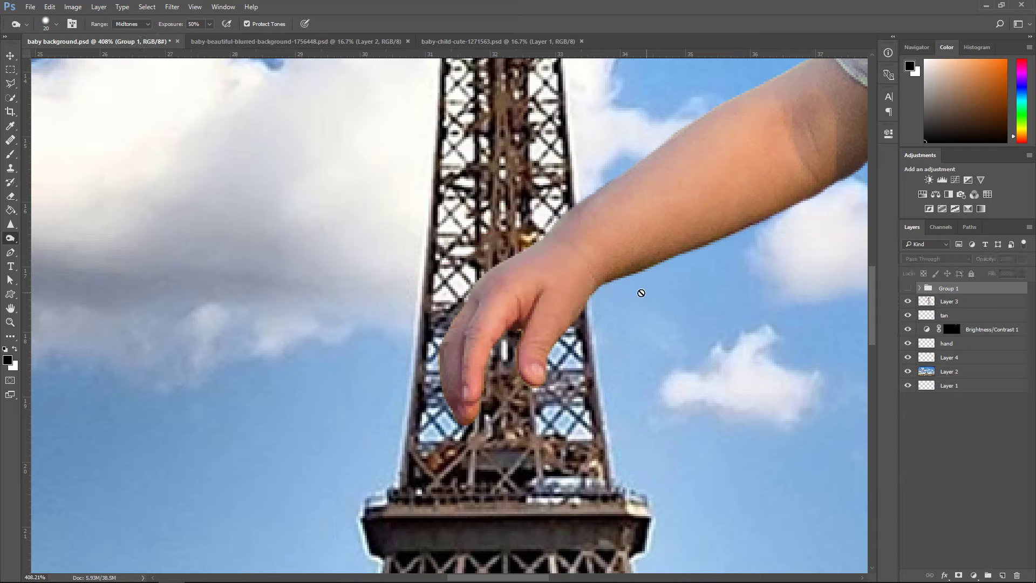
pyautogui.click(10, 252)
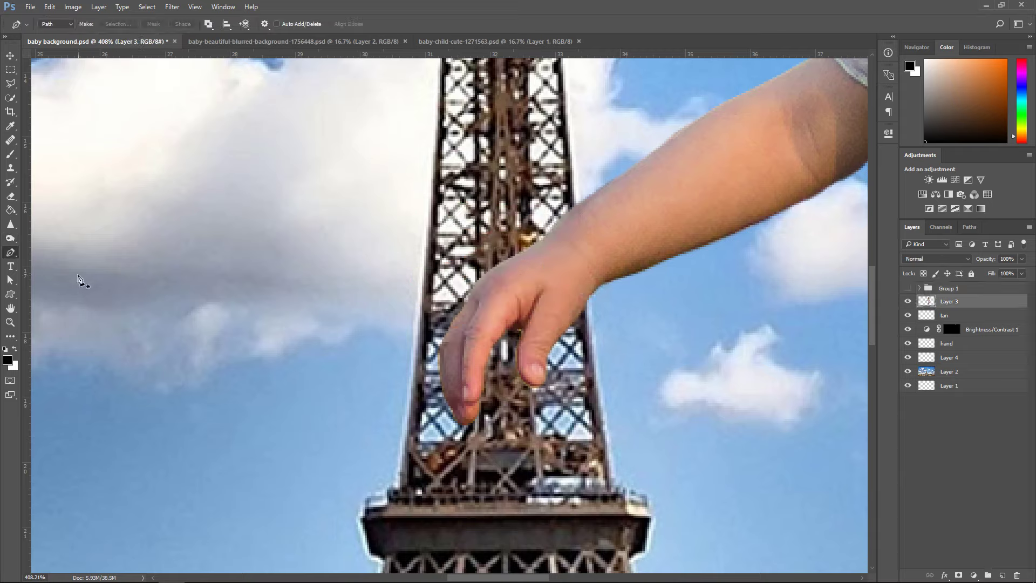
pyautogui.click(516, 229)
pyautogui.moveTo(602, 275); pyautogui.dragTo(609, 306)
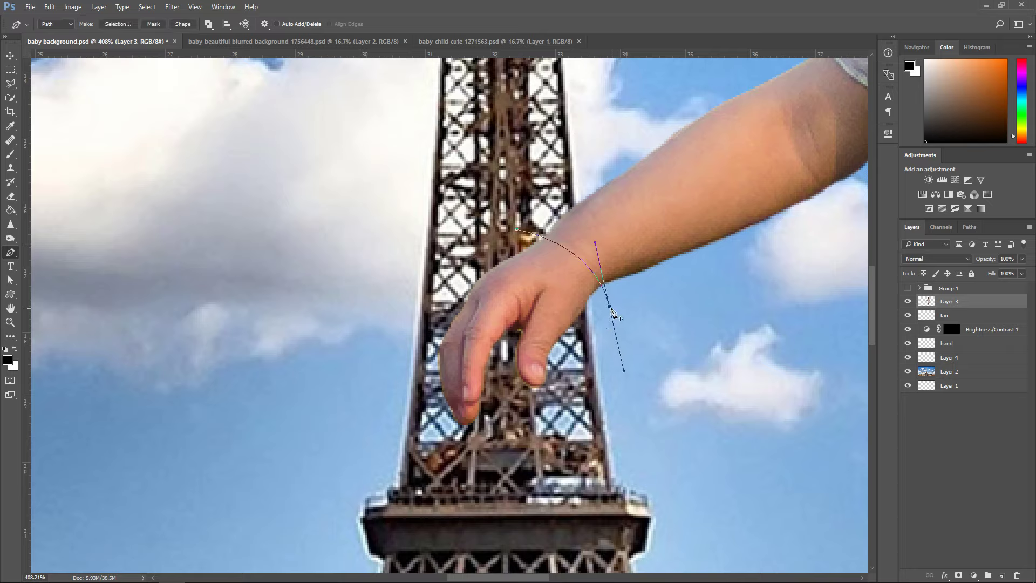
pyautogui.click(598, 366)
pyautogui.click(557, 411)
pyautogui.moveTo(488, 430); pyautogui.dragTo(428, 431)
pyautogui.hotkey('ctrl', 'alt', 'z')
pyautogui.hotkey('ctrl', 'alt', 'z')
pyautogui.hotkey('ctrl', 'alt', 'z')
pyautogui.hotkey('ctrl', 'alt', 'z')
pyautogui.hotkey('ctrl', 'alt', 'z')
pyautogui.hotkey('ctrl', 'alt', 'z')
# Outline the original hand up to the wrist with a closed Pen path, convert it to an unfeathered selection and delete it from Layer 3
pyautogui.click(585, 324)
pyautogui.click(583, 291)
pyautogui.click(561, 261)
pyautogui.click(533, 253)
pyautogui.click(484, 253)
pyautogui.click(451, 281)
pyautogui.click(427, 348)
pyautogui.click(437, 389)
pyautogui.click(457, 436)
pyautogui.click(489, 436)
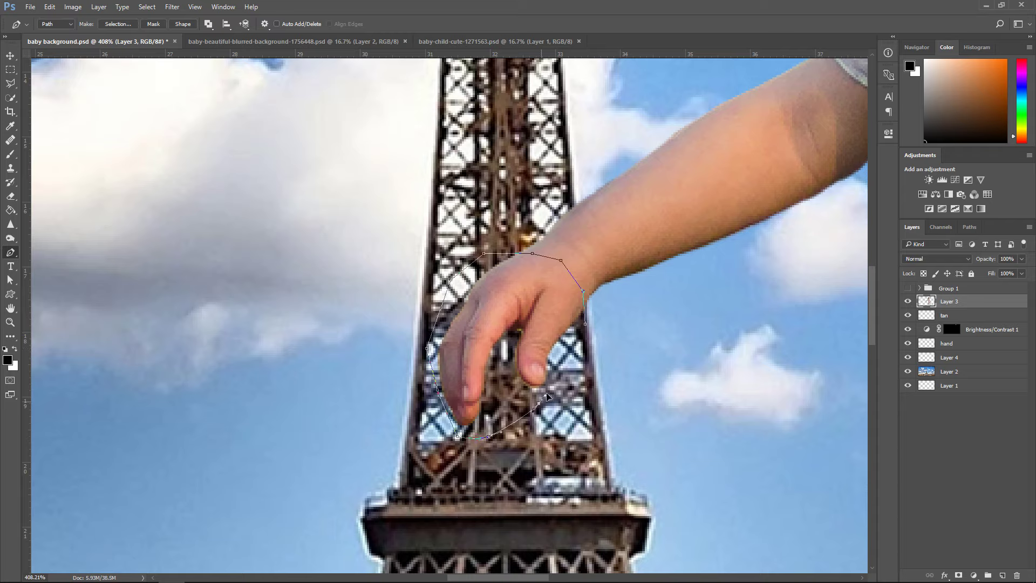
pyautogui.click(538, 402)
pyautogui.click(578, 328)
pyautogui.click(585, 324)
pyautogui.click(117, 23)
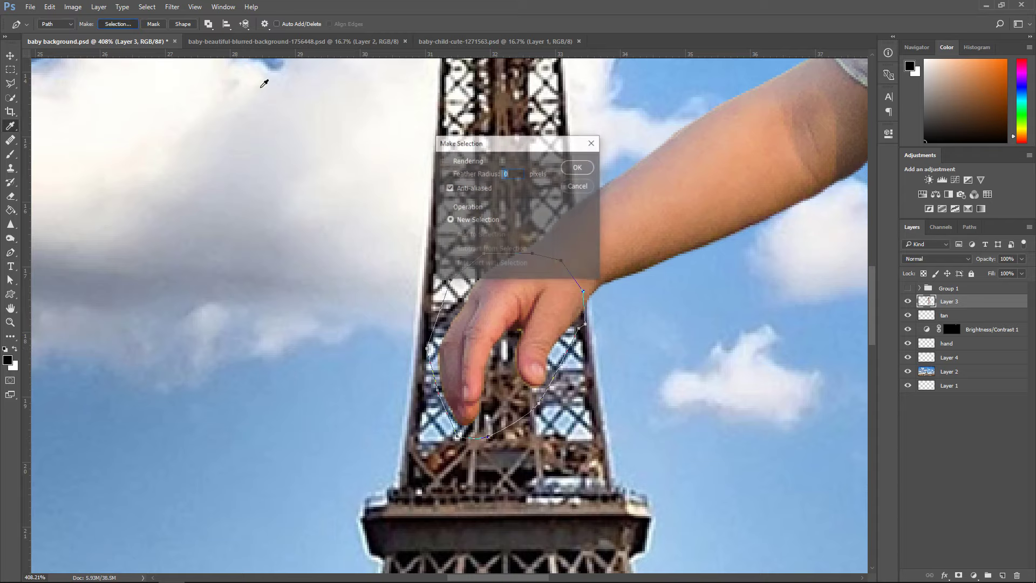
pyautogui.click(580, 166)
pyautogui.press('Delete')
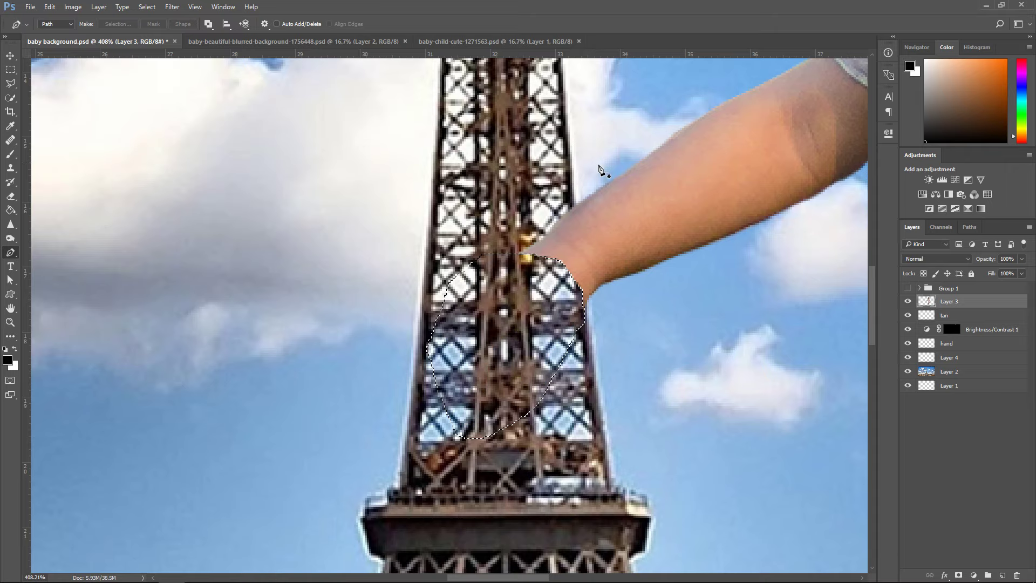
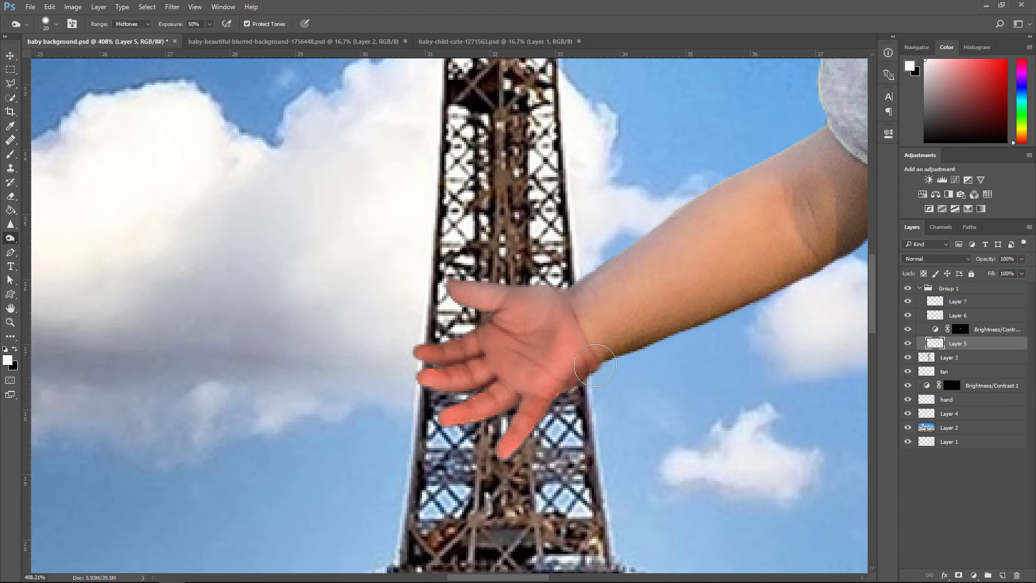
# Lower the opacity of the orange Layer 6 in Group 1 to 21%
pyautogui.press('[')
pyautogui.scroll(-9, 789, 337)
pyautogui.moveTo(527, 577); pyautogui.dragTo(608, 576)
pyautogui.scroll(3, 689, 282)
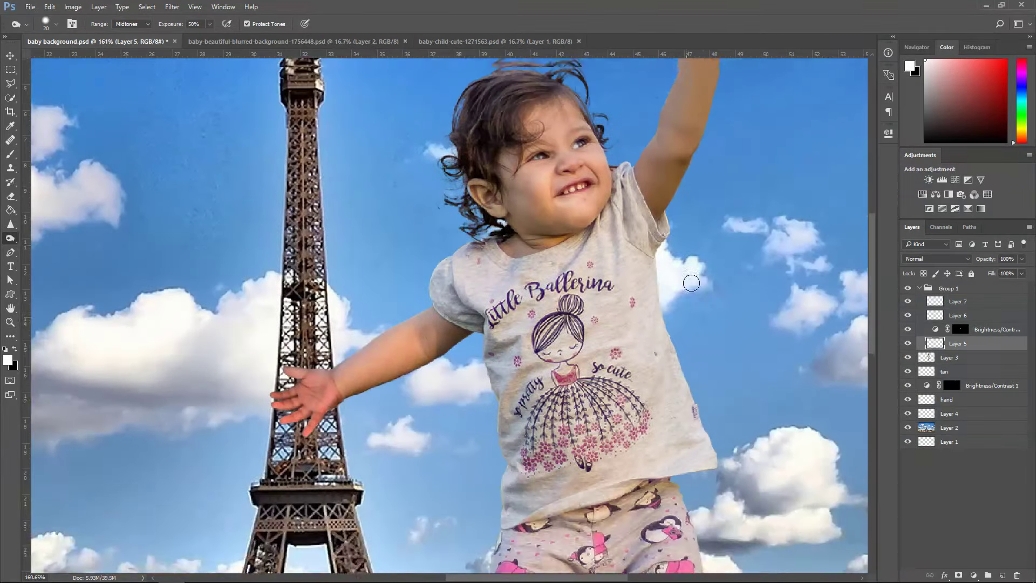
pyautogui.click(6, 57)
pyautogui.scroll(-1, 230, 317)
pyautogui.scroll(3, 233, 321)
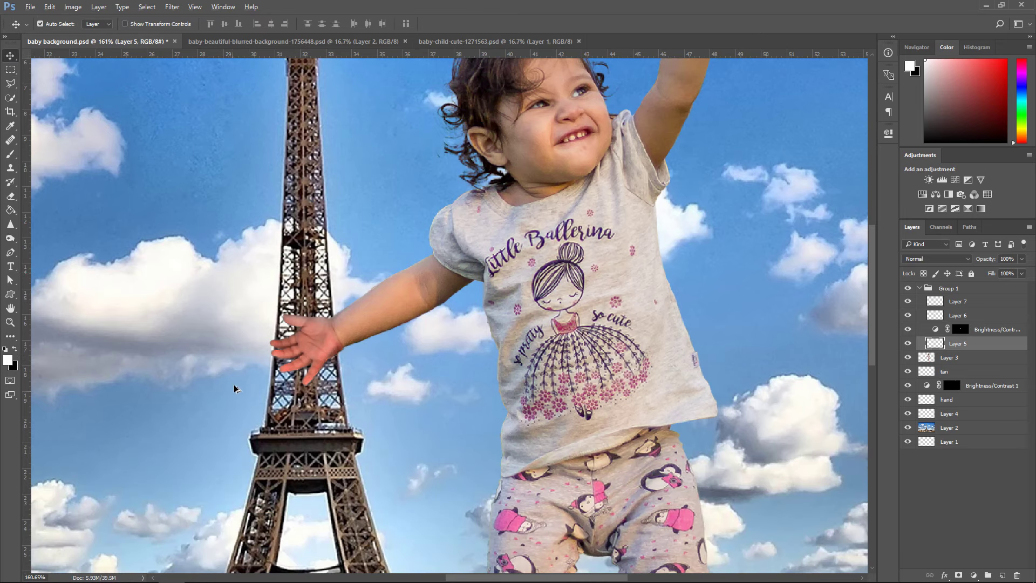
pyautogui.click(967, 303)
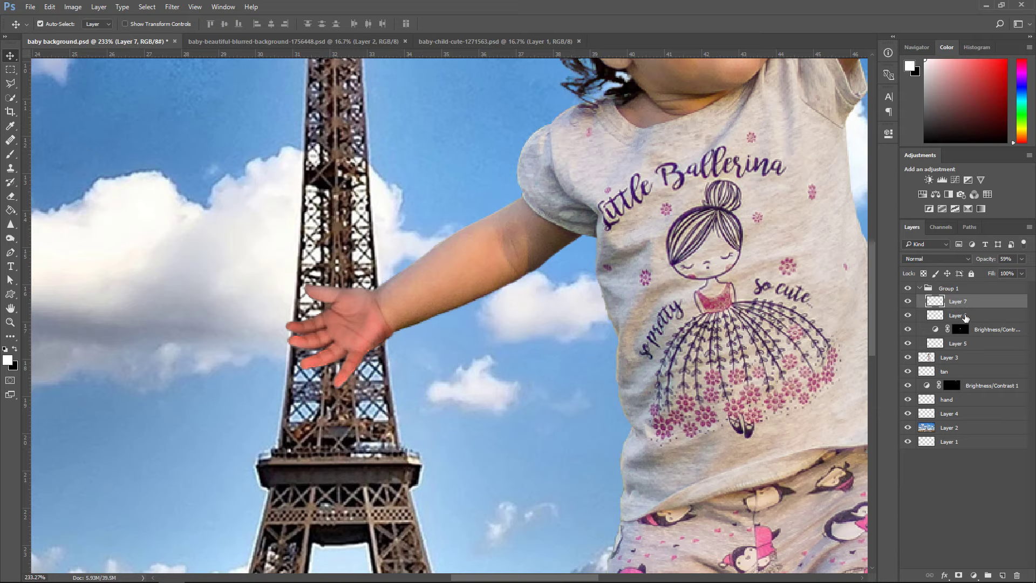
pyautogui.click(986, 319)
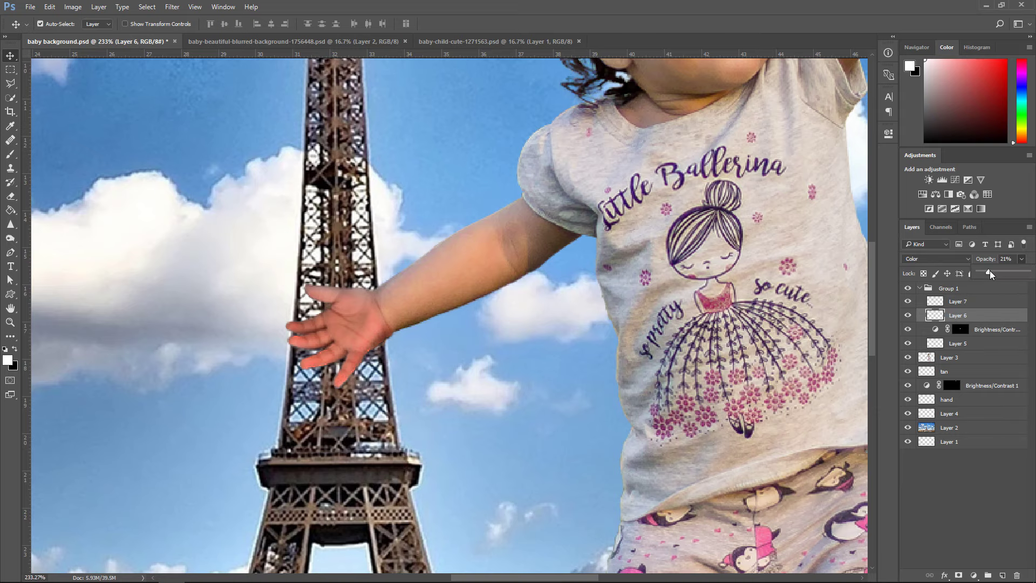
pyautogui.click(971, 316)
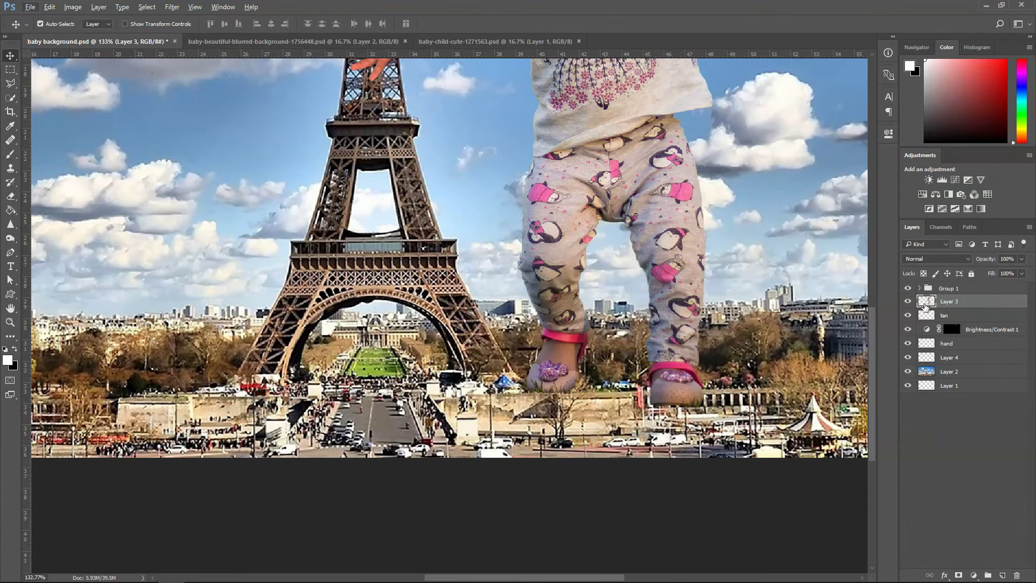
# Add a layer mask to Layer 3 from the toddler's own outline and lower the layer's opacity to 53%
pyautogui.press('ctrl')
pyautogui.keyDown('ctrl'); pyautogui.click(926, 301); pyautogui.keyUp('ctrl')
pyautogui.scroll(2, 448, 270)
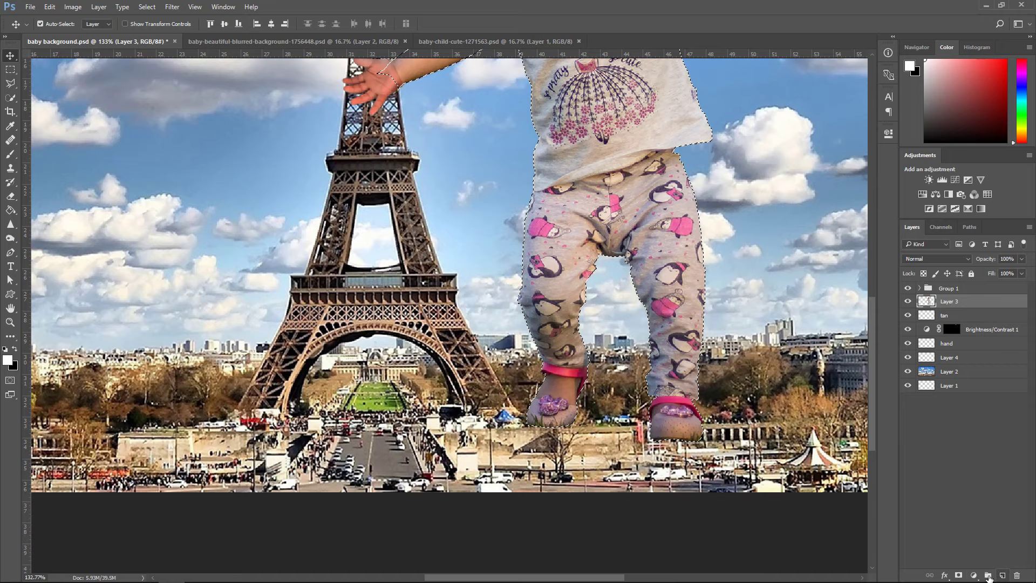
pyautogui.click(958, 575)
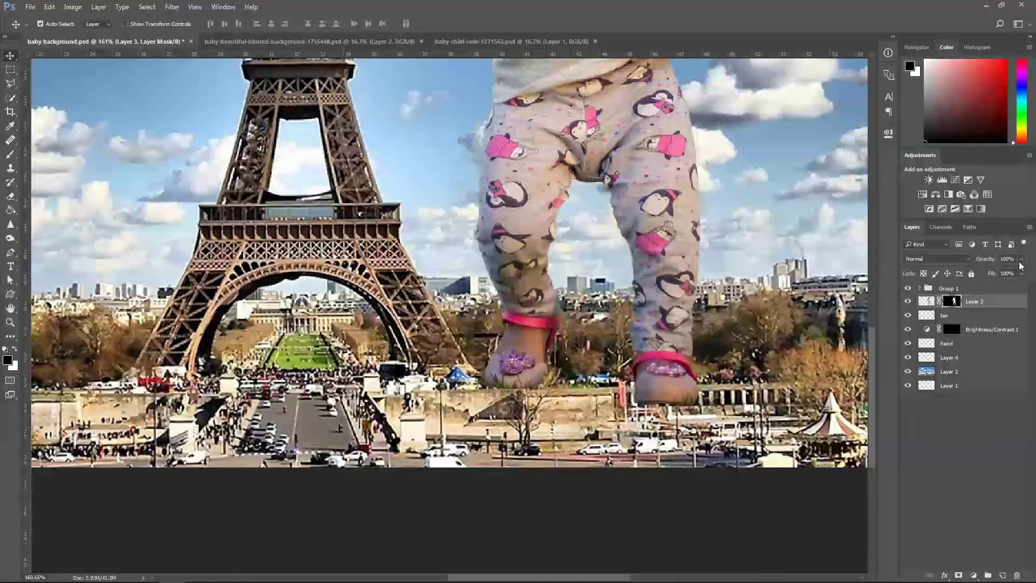
pyautogui.click(1020, 259)
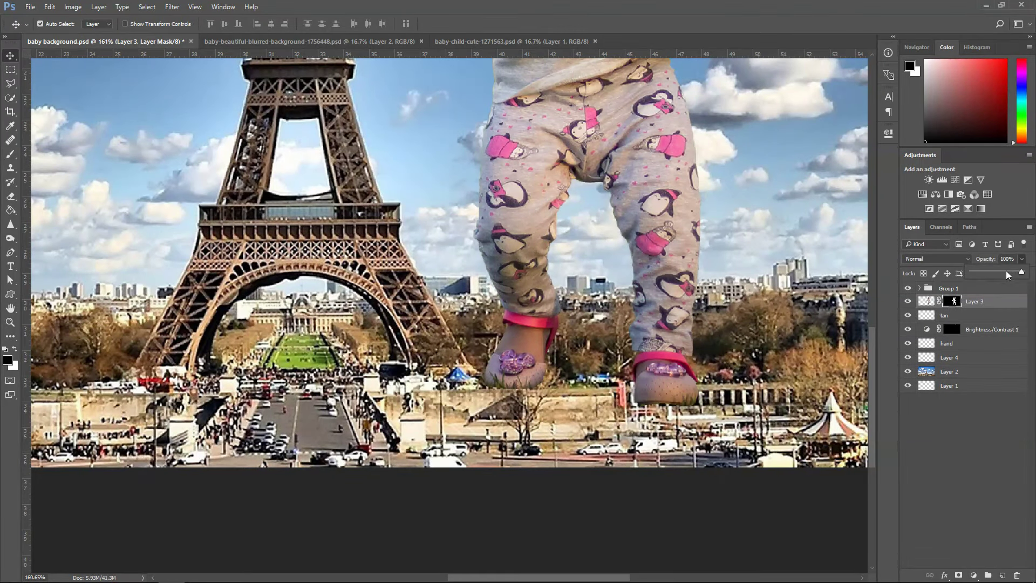
pyautogui.moveTo(998, 272); pyautogui.dragTo(998, 272)
pyautogui.click(926, 301)
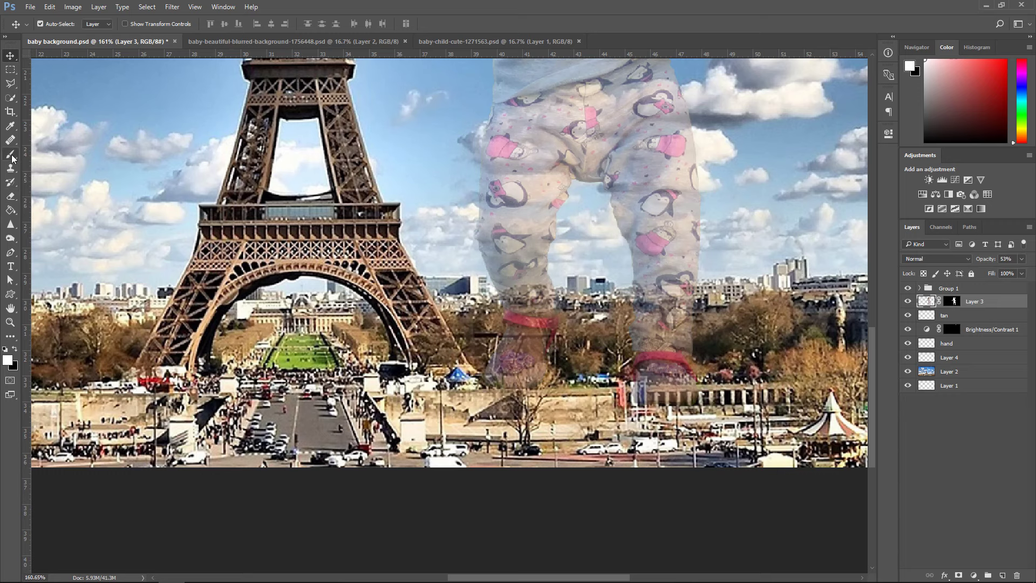
# Trace a closed Pen path along the wall top and flags around the foot's lower part and make it a selection with 0 px feather
pyautogui.click(10, 252)
pyautogui.scroll(5, 643, 410)
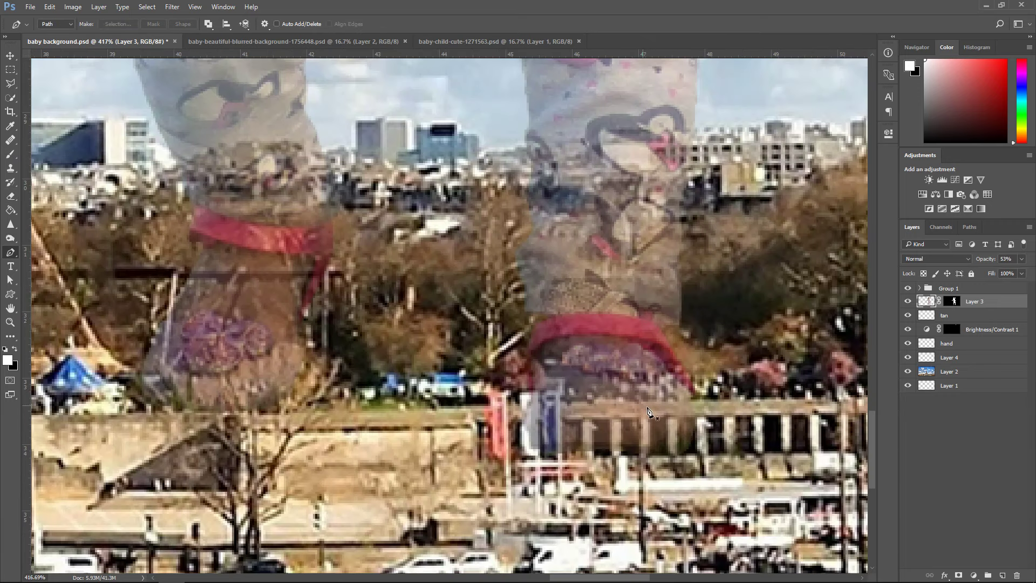
pyautogui.click(675, 407)
pyautogui.hotkey('ctrl', 'z')
pyautogui.click(729, 400)
pyautogui.click(674, 403)
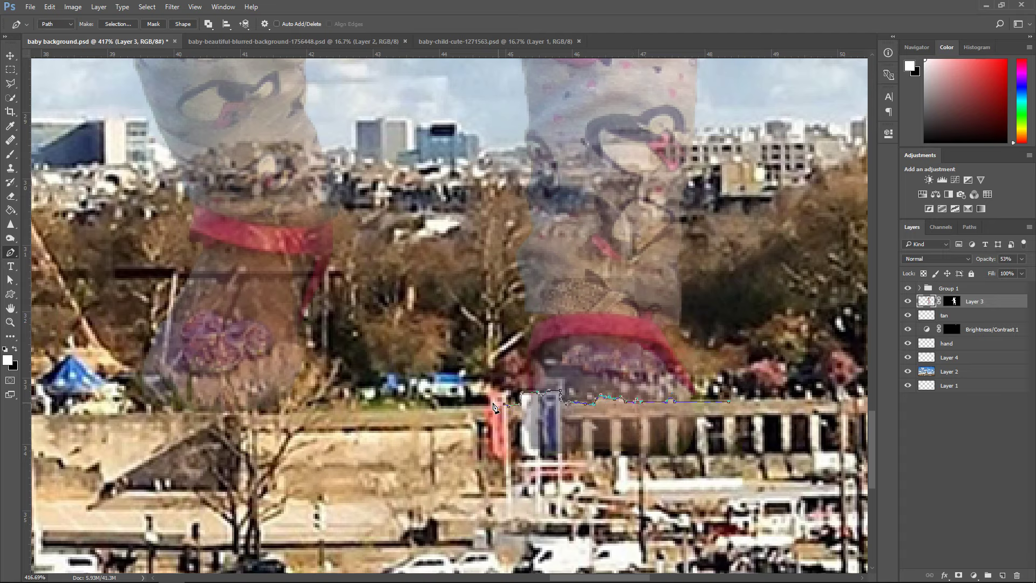
pyautogui.click(483, 474)
pyautogui.click(490, 491)
pyautogui.click(584, 500)
pyautogui.click(661, 505)
pyautogui.moveTo(715, 504); pyautogui.dragTo(728, 504)
pyautogui.click(762, 453)
pyautogui.click(755, 417)
pyautogui.click(730, 403)
pyautogui.click(117, 24)
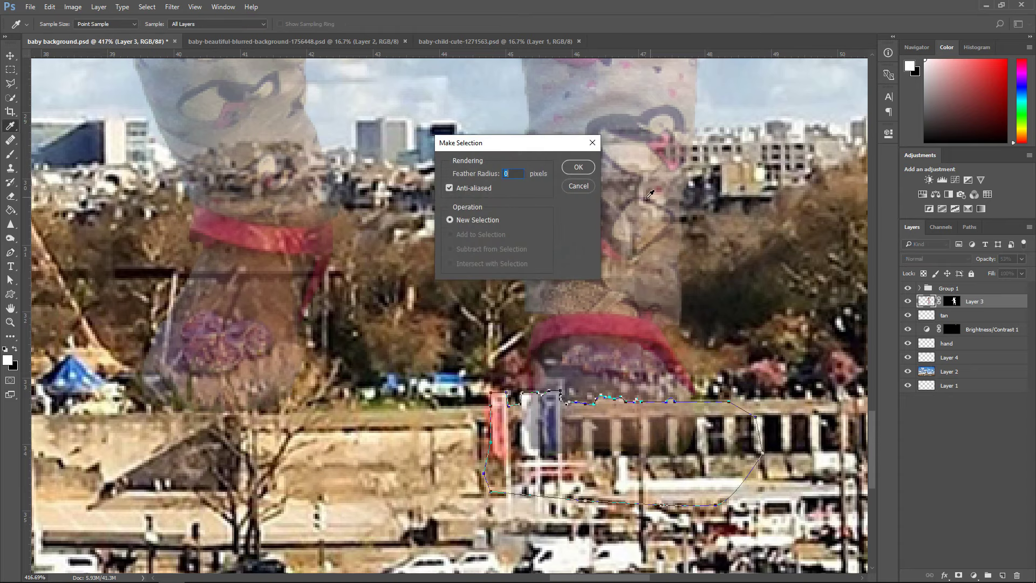
pyautogui.click(578, 167)
# Paint black on Layer 3's mask inside the selection to hide the foot behind the wall and flags, and deselect
pyautogui.press('x')
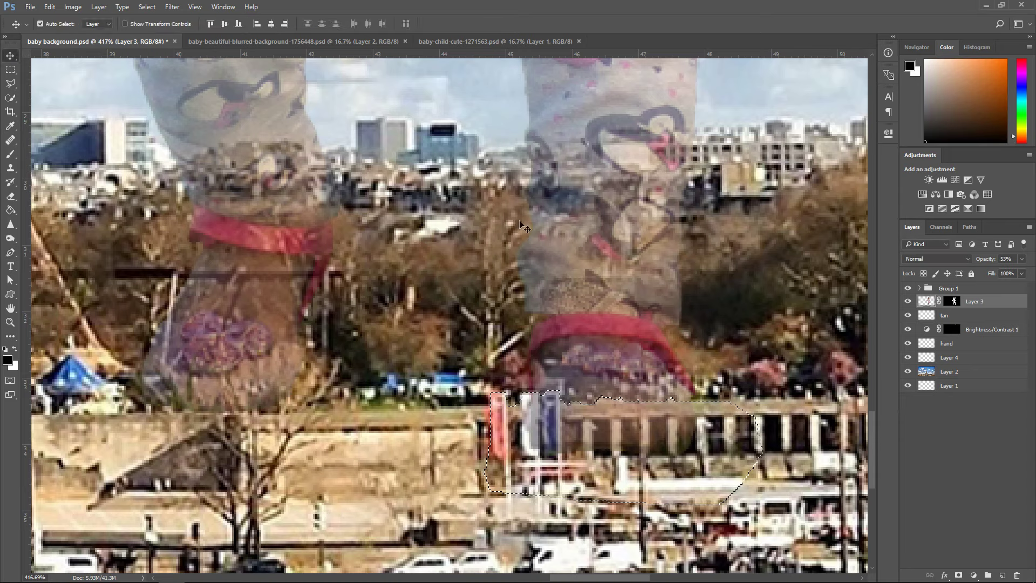
pyautogui.press('v')
pyautogui.click(954, 301)
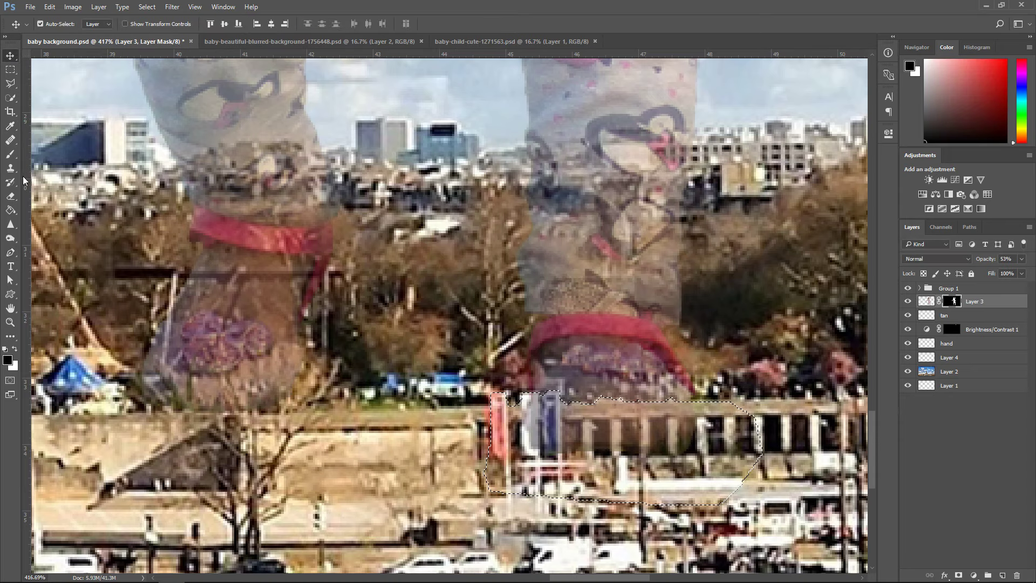
pyautogui.press('b')
pyautogui.moveTo(677, 423)
pyautogui.mouseDown()
pyautogui.moveTo(566, 421)
pyautogui.moveTo(520, 487)
pyautogui.moveTo(553, 423)
pyautogui.moveTo(693, 483)
pyautogui.moveTo(678, 464)
pyautogui.moveTo(718, 437)
pyautogui.mouseUp()
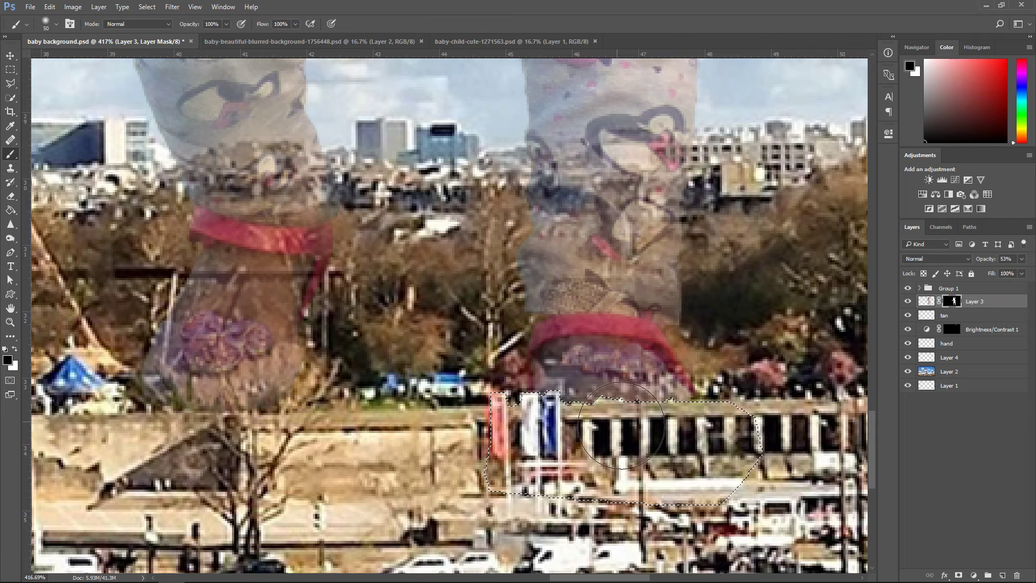
pyautogui.hotkey('ctrl', 'd')
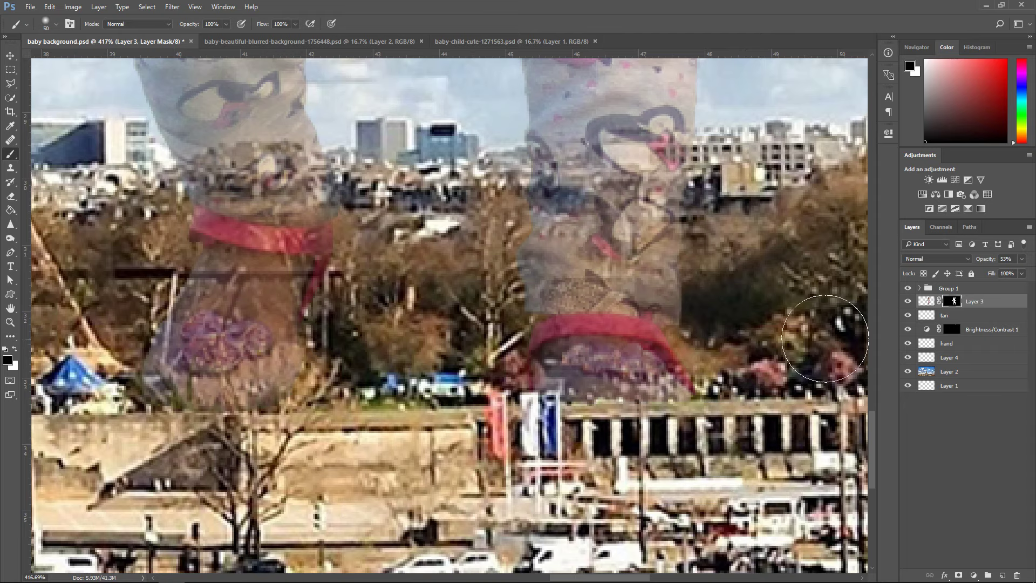
# Restore Layer 3's opacity to 100% and hide the layer to expose the background behind the toddler's other foot
pyautogui.click(1021, 259)
pyautogui.moveTo(1002, 273); pyautogui.dragTo(1028, 274)
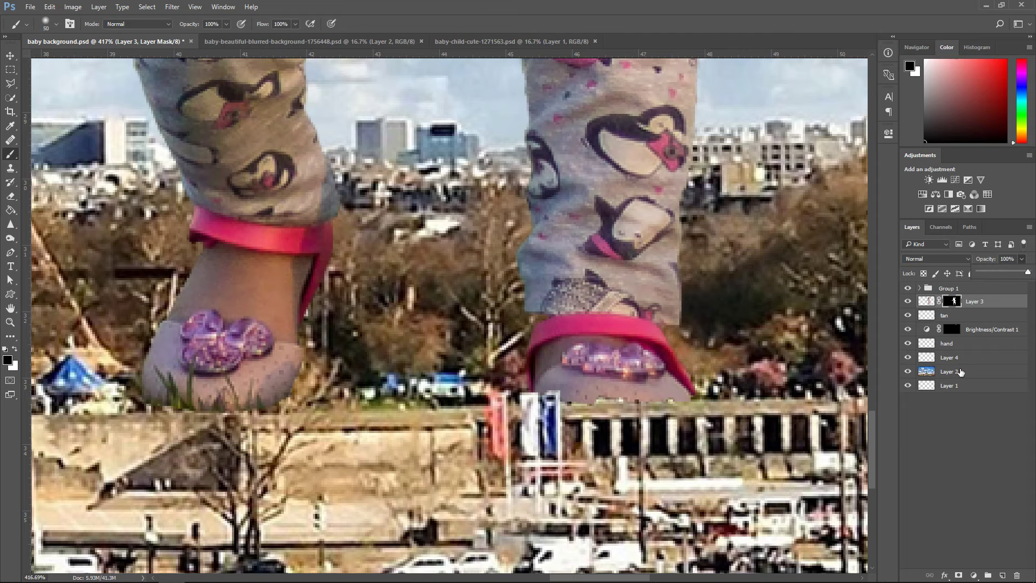
pyautogui.click(926, 301)
pyautogui.hscroll(-5, 567, 356)
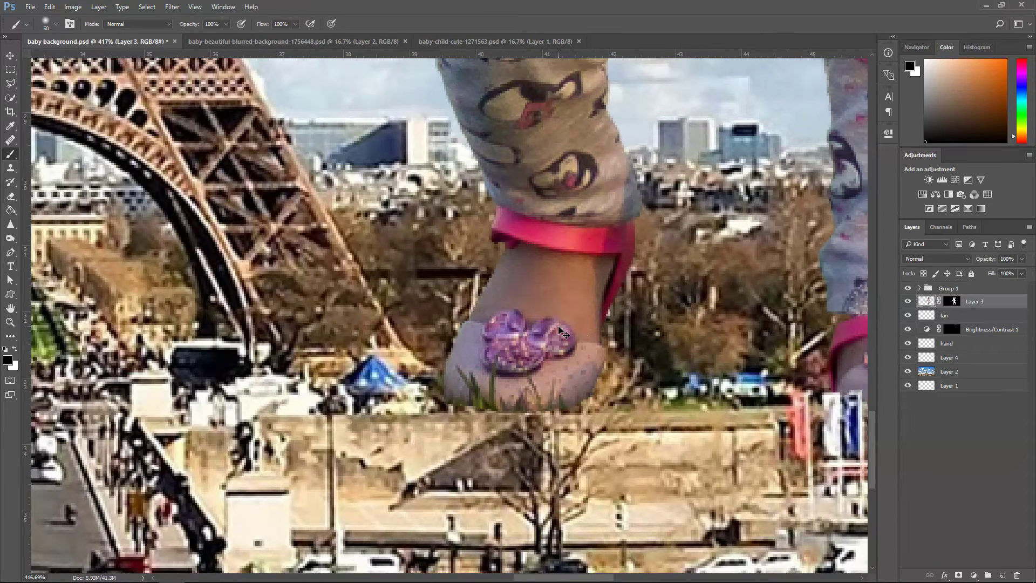
pyautogui.click(908, 303)
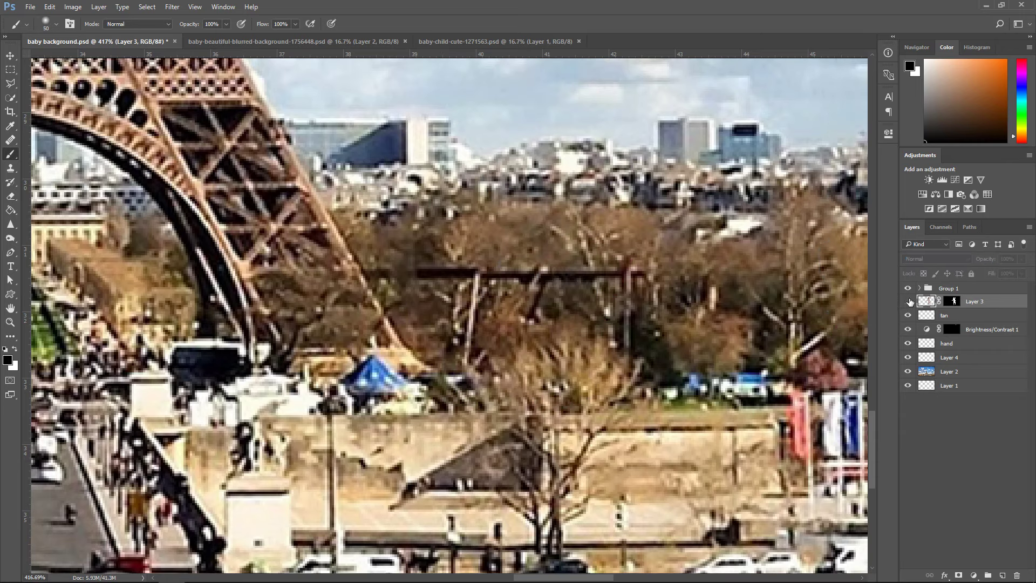
# Show Layer 3 at 27% opacity and target its layer mask
pyautogui.click(908, 303)
pyautogui.click(1021, 259)
pyautogui.moveTo(1024, 274); pyautogui.dragTo(983, 274)
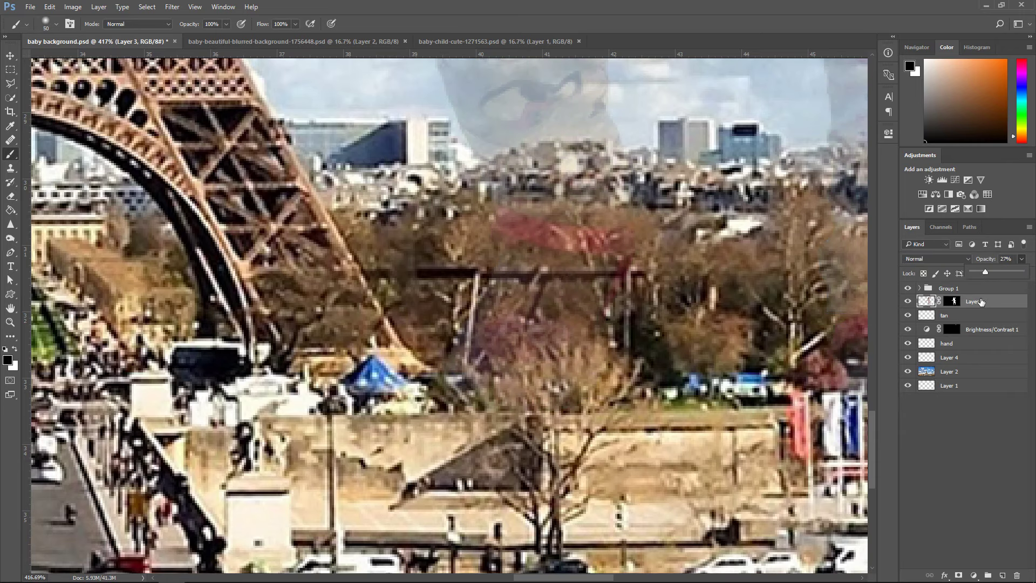
pyautogui.click(953, 302)
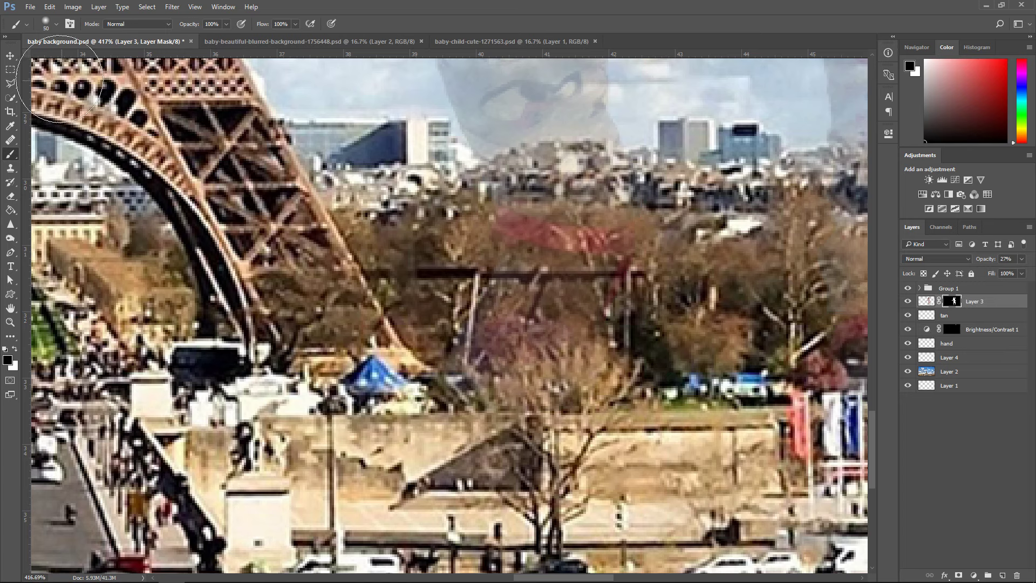
# Outline the bare tree's crown in front of the toddler's foot with the Polygonal Lasso at 0 px feather
pyautogui.click(14, 86)
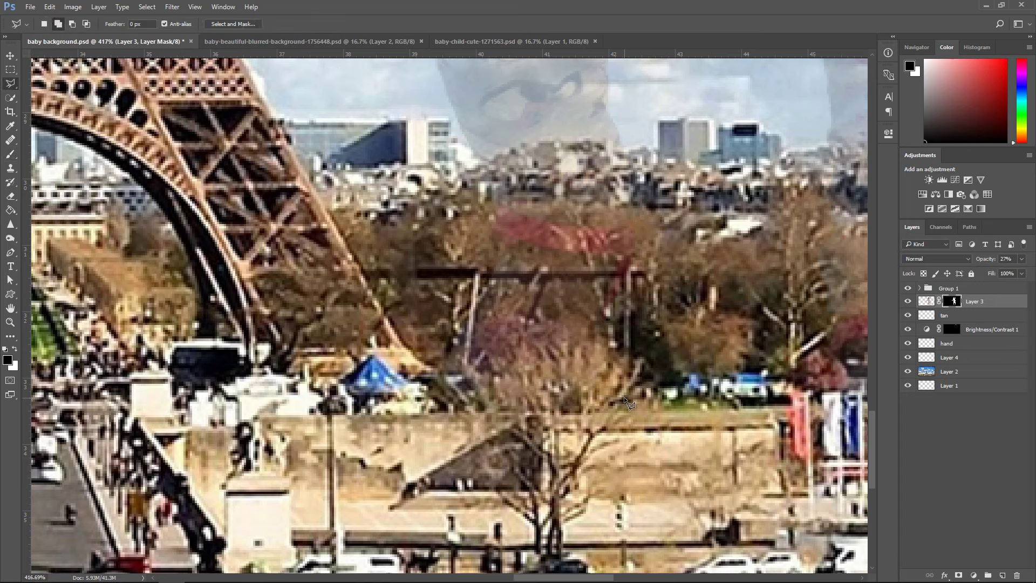
pyautogui.moveTo(627, 403)
pyautogui.mouseDown()
pyautogui.moveTo(637, 365)
pyautogui.moveTo(624, 372)
pyautogui.moveTo(613, 359)
pyautogui.mouseUp()
pyautogui.press('Escape')
pyautogui.press('Escape')
pyautogui.click(617, 404)
pyautogui.moveTo(624, 392)
pyautogui.mouseDown()
pyautogui.moveTo(615, 353)
pyautogui.moveTo(600, 340)
pyautogui.moveTo(516, 321)
pyautogui.moveTo(524, 290)
pyautogui.moveTo(485, 324)
pyautogui.moveTo(503, 406)
pyautogui.moveTo(573, 420)
pyautogui.moveTo(618, 415)
pyautogui.mouseUp()
pyautogui.doubleClick(624, 414)
# Restore Layer 3's opacity to 100%, fill the tree-shaped selection on its mask with black, and deselect
pyautogui.click(1020, 260)
pyautogui.moveTo(991, 272); pyautogui.dragTo(1030, 271)
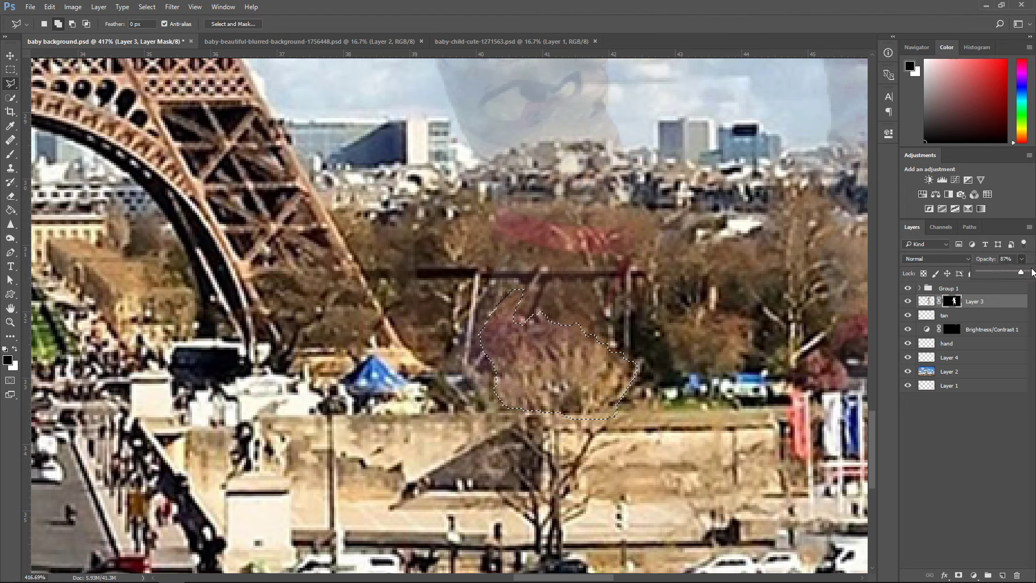
pyautogui.click(541, 416)
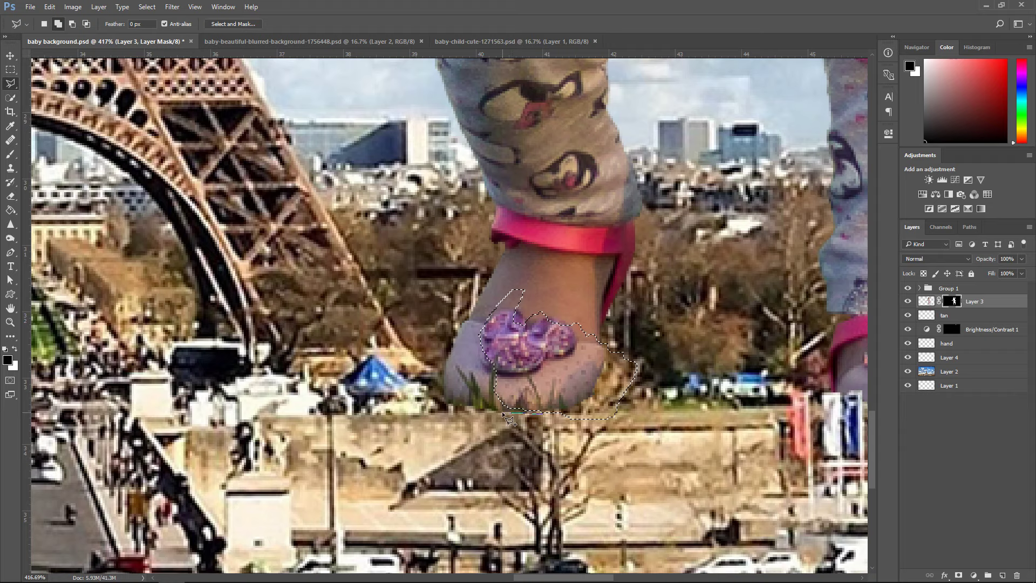
pyautogui.click(565, 402)
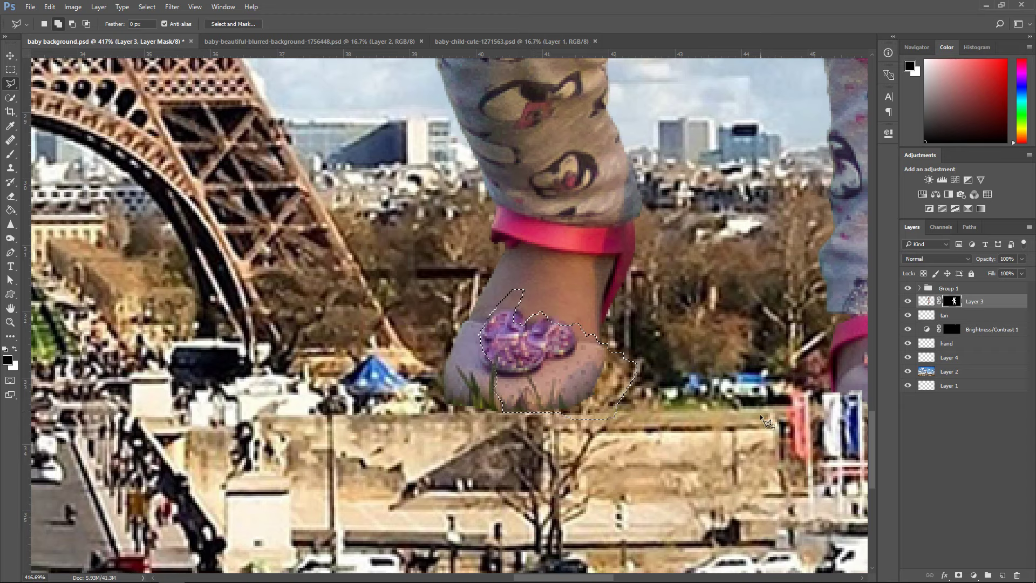
pyautogui.press('g')
pyautogui.click(518, 401)
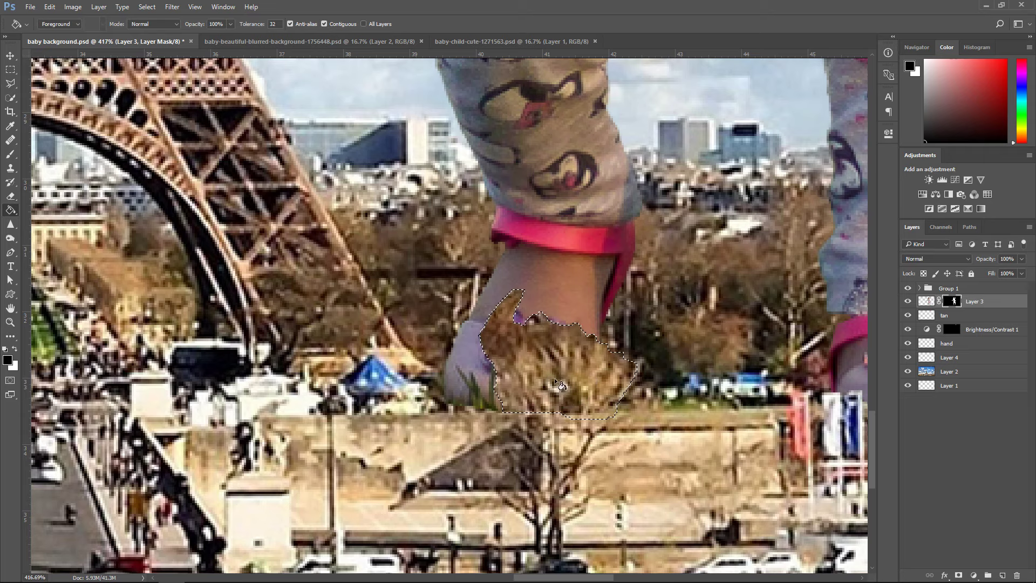
pyautogui.hotkey('ctrl', 'd')
pyautogui.press('m')
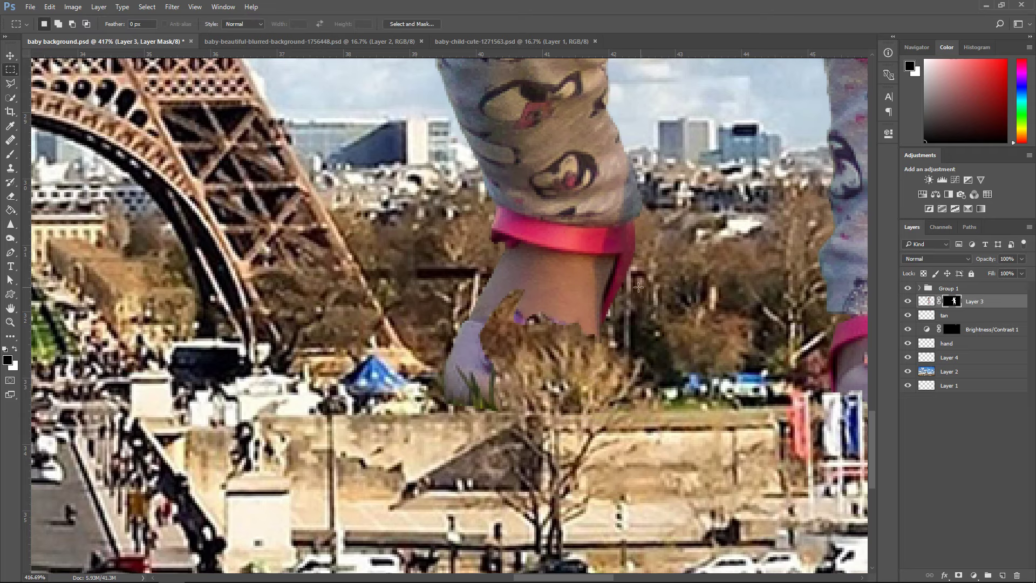
# Target Layer 3's image instead of its mask and disable the mask to expose the whole foot
pyautogui.scroll(3, 443, 380)
pyautogui.click(926, 303)
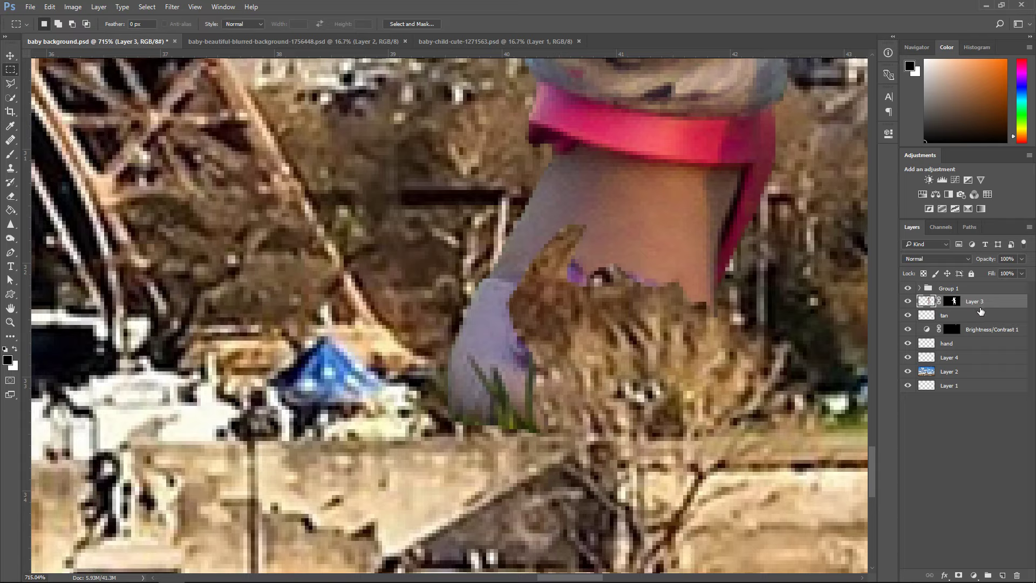
pyautogui.keyDown('shift'); pyautogui.click(953, 303); pyautogui.keyUp('shift')
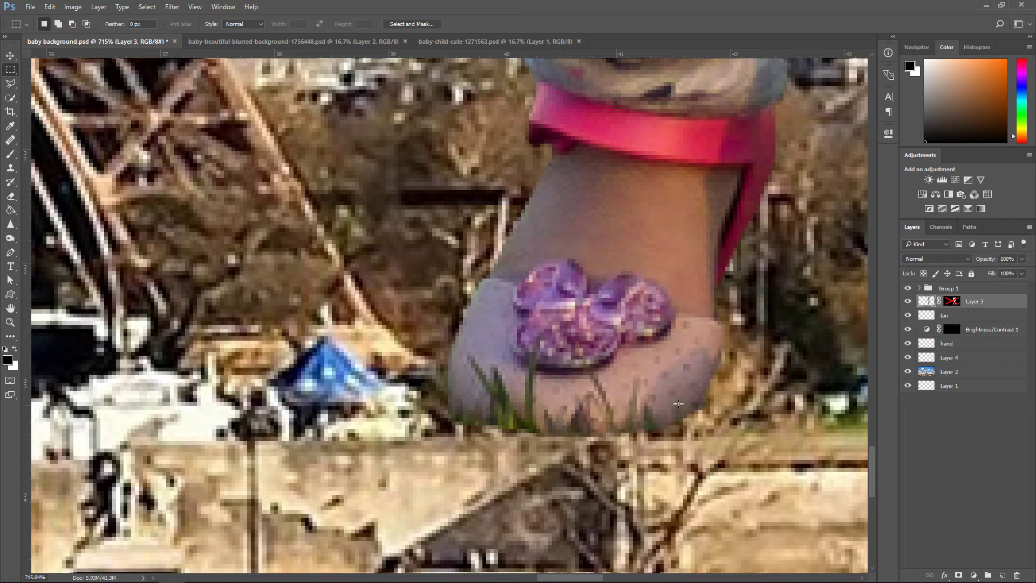
# Cover the grass blades along the foot's lower edge on Layer 3 with nearby shoe texture using the Clone Stamp
pyautogui.click(11, 143)
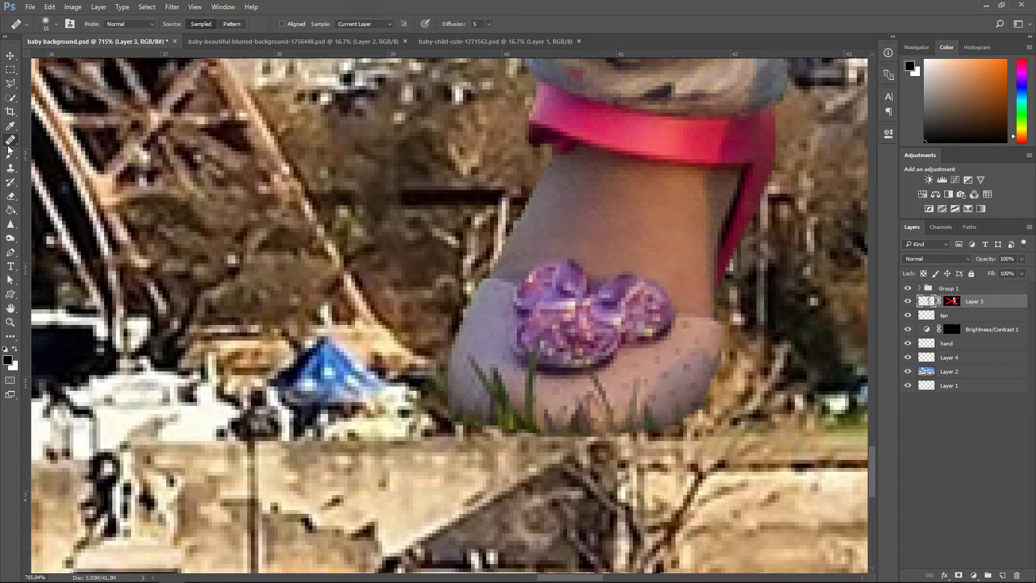
pyautogui.click(11, 167)
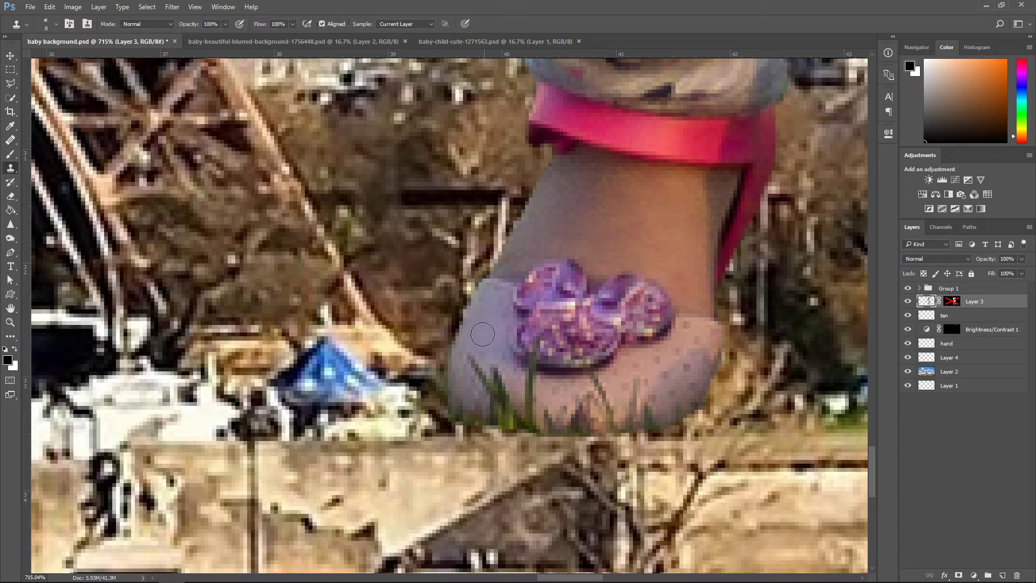
pyautogui.keyDown('alt'); pyautogui.click(477, 338); pyautogui.keyUp('alt')
pyautogui.moveTo(490, 379)
pyautogui.mouseDown()
pyautogui.moveTo(499, 408)
pyautogui.moveTo(512, 402)
pyautogui.moveTo(473, 392)
pyautogui.moveTo(515, 411)
pyautogui.mouseUp()
pyautogui.keyDown('alt'); pyautogui.click(681, 368); pyautogui.keyUp('alt')
pyautogui.moveTo(665, 406)
pyautogui.mouseDown()
pyautogui.moveTo(607, 410)
pyautogui.moveTo(595, 391)
pyautogui.moveTo(533, 394)
pyautogui.moveTo(525, 385)
pyautogui.moveTo(501, 404)
pyautogui.moveTo(527, 404)
pyautogui.mouseUp()
pyautogui.keyDown('alt'); pyautogui.click(630, 403); pyautogui.keyUp('alt')
pyautogui.keyDown('alt'); pyautogui.click(489, 383); pyautogui.keyUp('alt')
pyautogui.keyDown('alt'); pyautogui.click(501, 395); pyautogui.keyUp('alt')
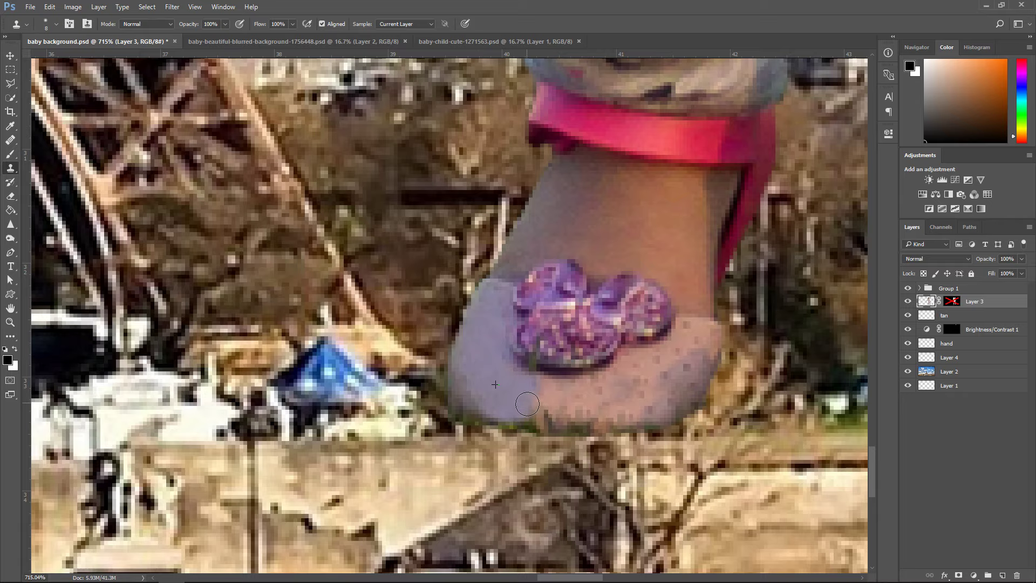
pyautogui.scroll(-1, 594, 367)
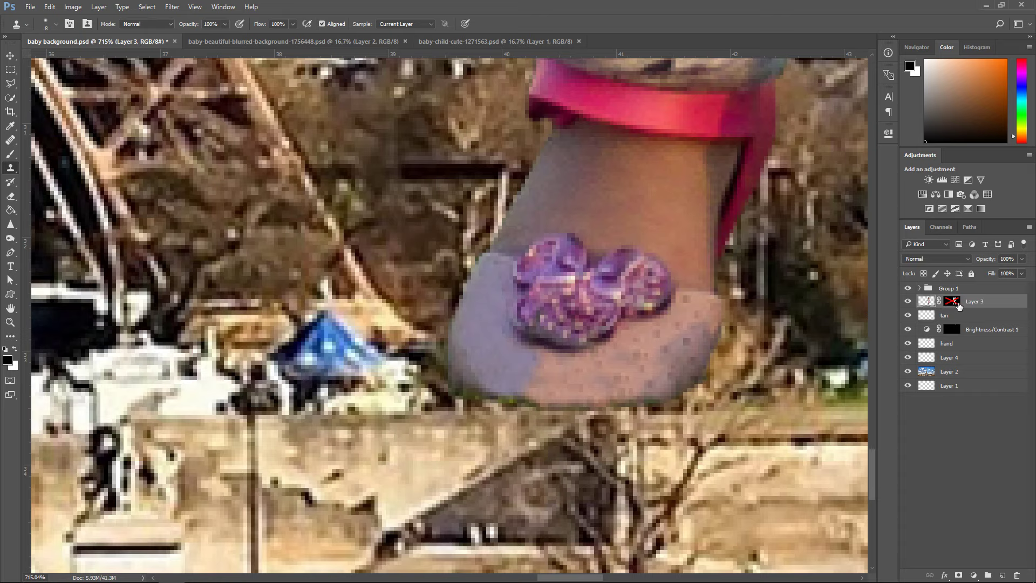
# Re-enable Layer 3's mask and make it the editing target
pyautogui.keyDown('shift'); pyautogui.click(952, 301); pyautogui.keyUp('shift')
pyautogui.scroll(2, 666, 261)
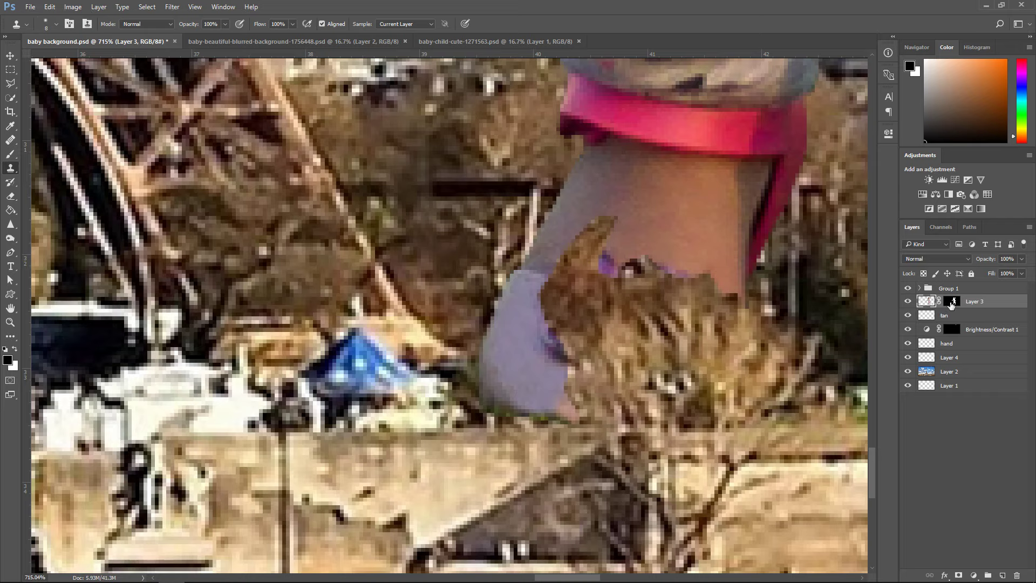
pyautogui.click(950, 303)
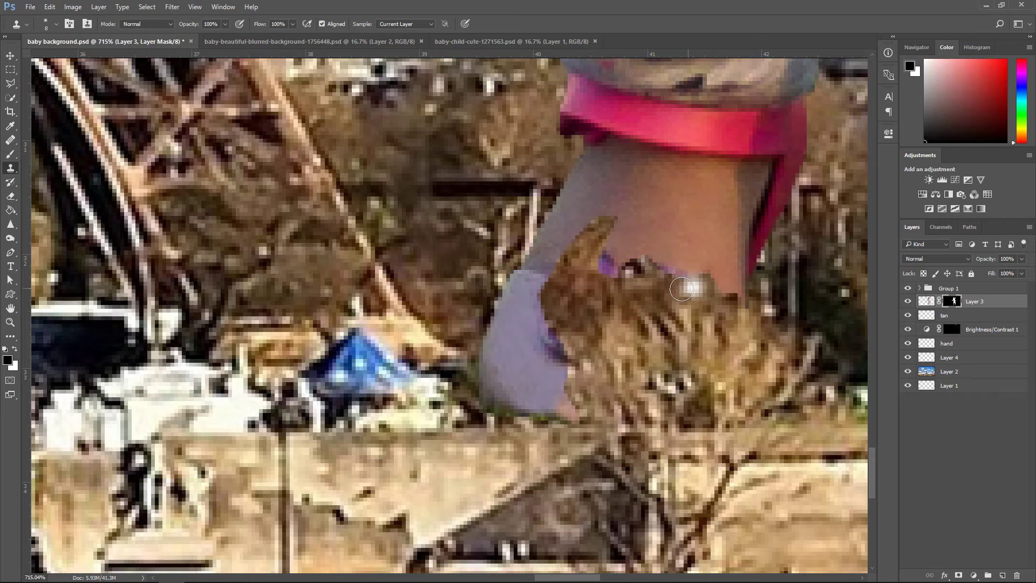
# Outline the small dark notch between the tree crown and the ankle with the Polygonal Lasso
pyautogui.scroll(2, 718, 278)
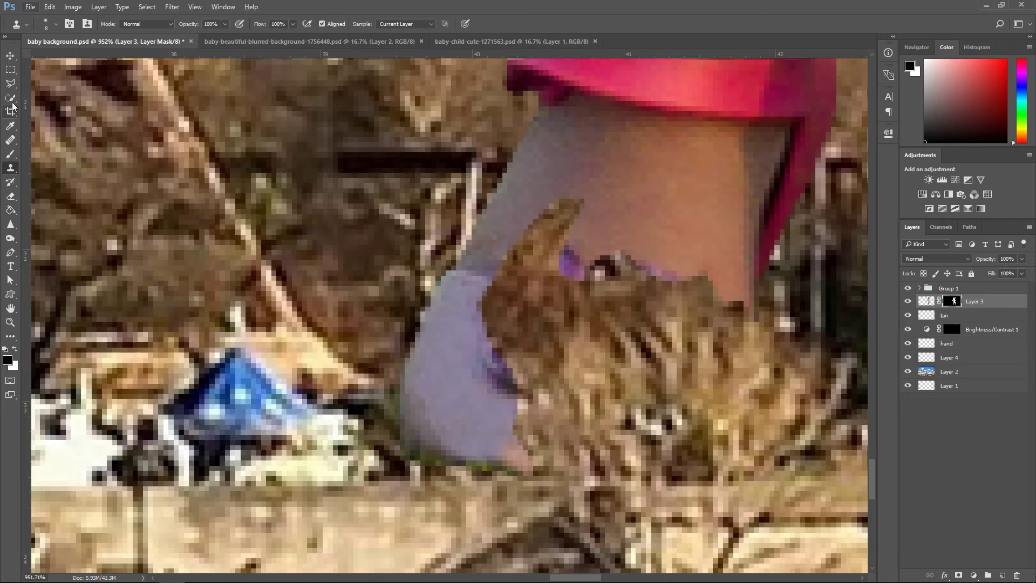
pyautogui.click(10, 84)
pyautogui.click(589, 278)
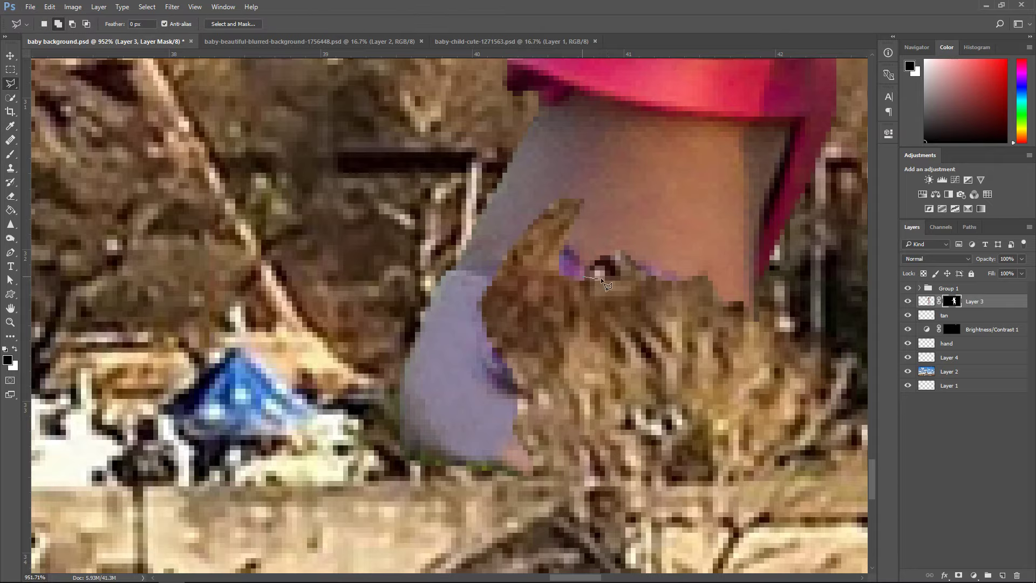
pyautogui.click(626, 278)
pyautogui.click(630, 261)
pyautogui.click(638, 252)
pyautogui.click(635, 234)
pyautogui.click(599, 241)
pyautogui.doubleClick(570, 258)
# Fill the notch selection on Layer 3's mask with white to bring the foot back there, and deselect
pyautogui.click(9, 210)
pyautogui.click(15, 350)
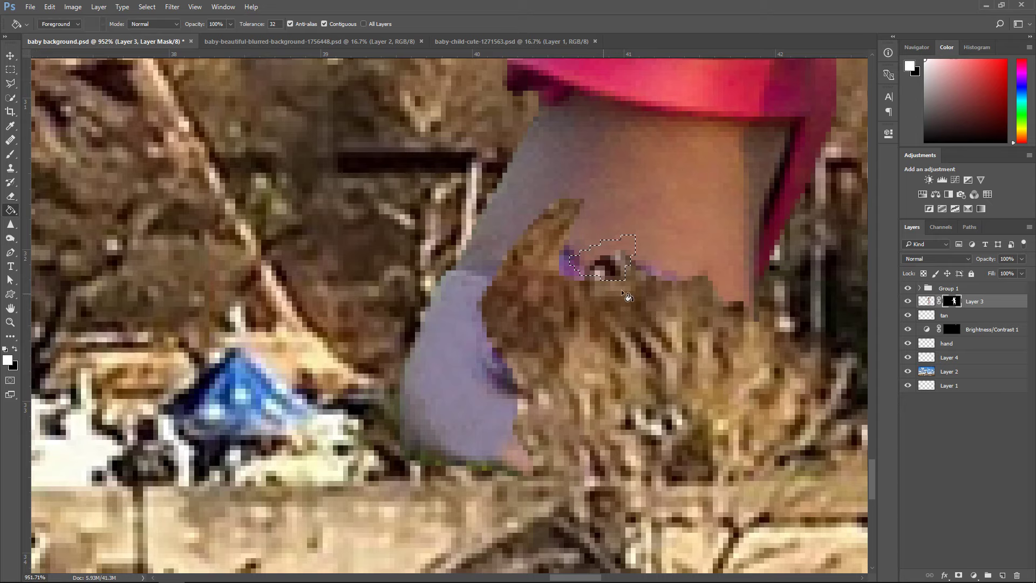
pyautogui.click(610, 267)
pyautogui.hotkey('ctrl', 'd')
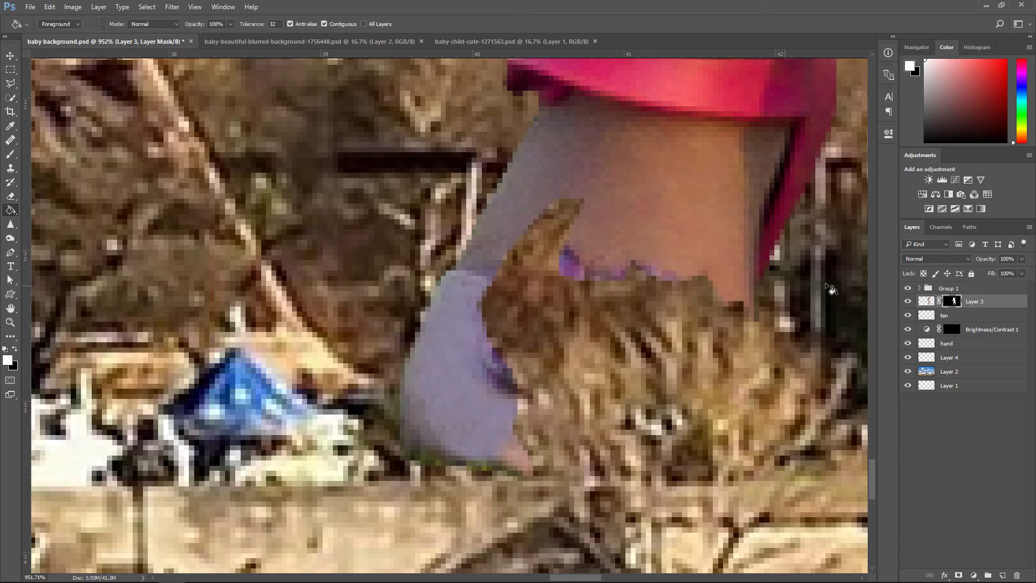
pyautogui.scroll(-3, 712, 297)
pyautogui.scroll(-4, 685, 275)
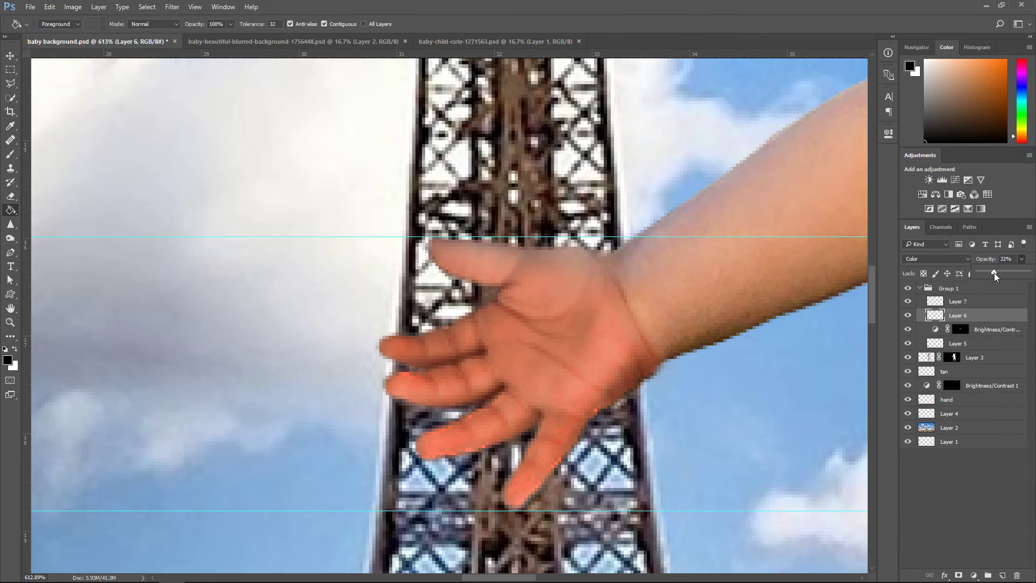
# Load the hand's outline from Layer 6 as a selection and set the Color-blended layer's opacity to 51%
pyautogui.moveTo(991, 272); pyautogui.dragTo(992, 273)
pyautogui.doubleClick(941, 320)
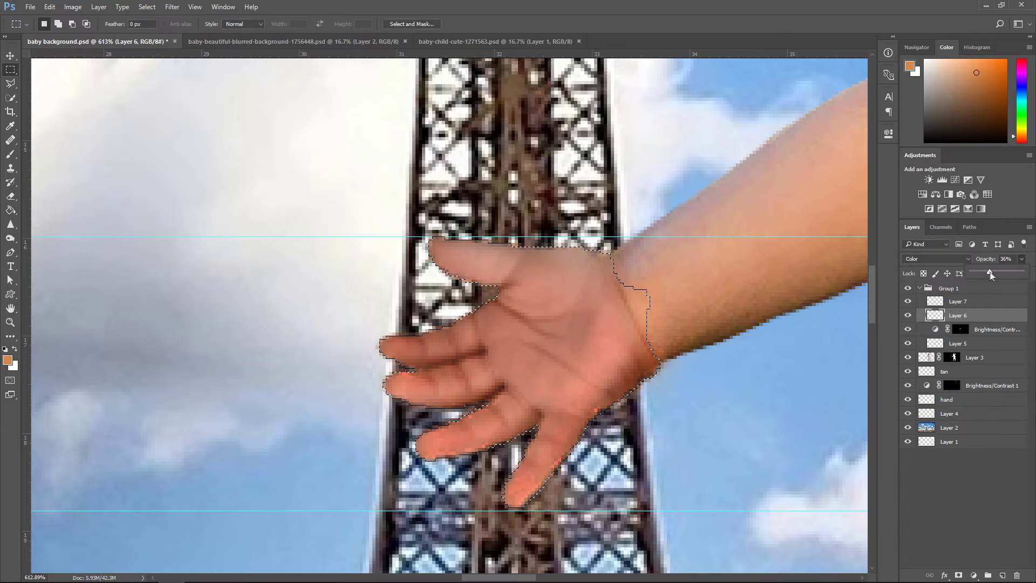
pyautogui.press('e')
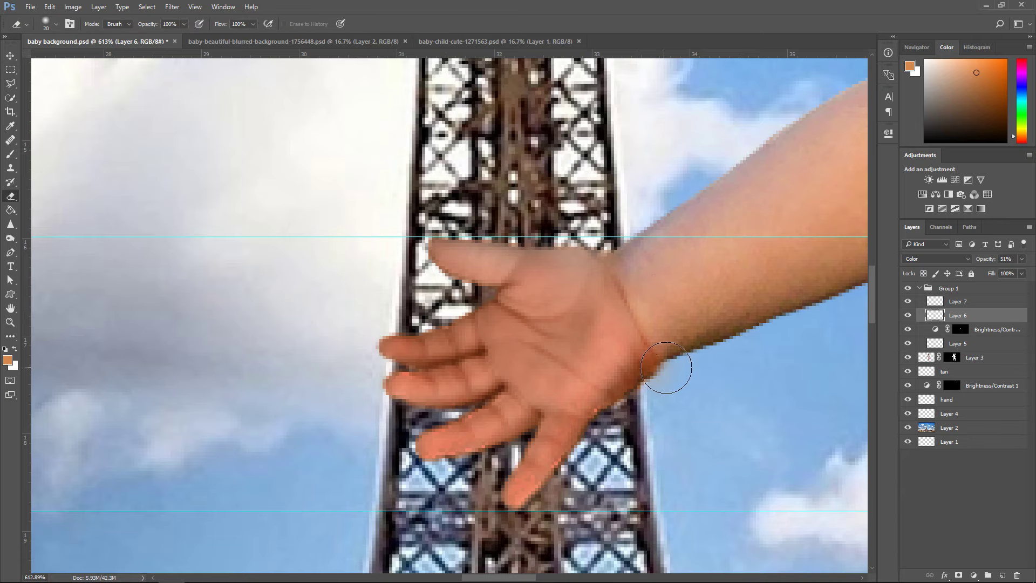
pyautogui.scroll(-5, 802, 332)
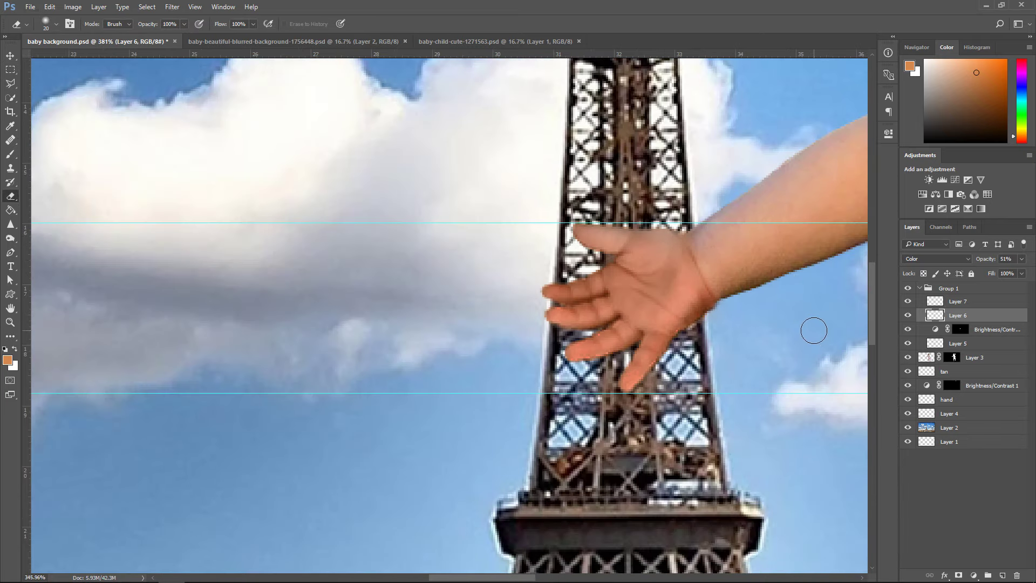
pyautogui.scroll(2, 812, 326)
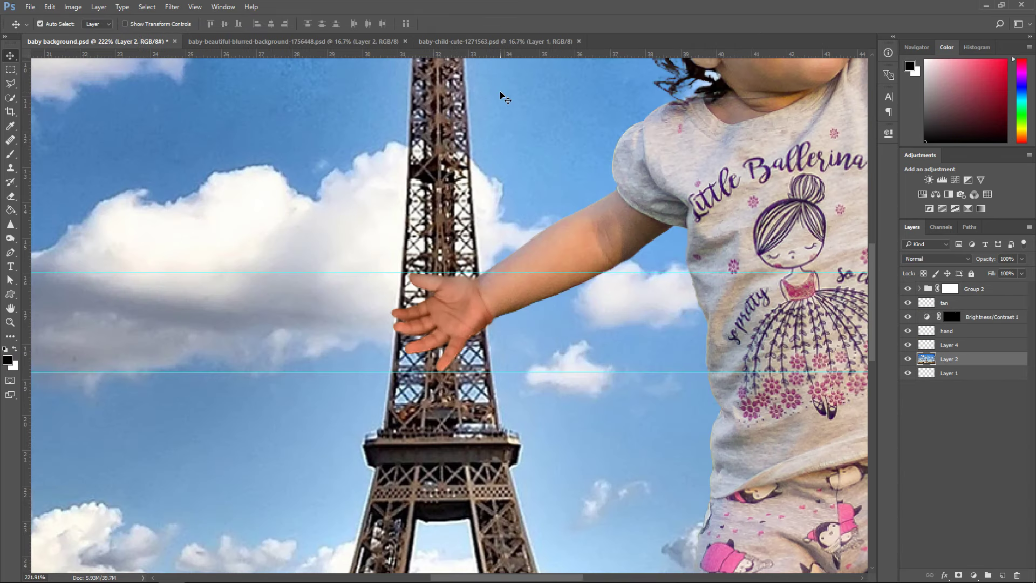
# Hide Group 2 and make a rectangular selection around the tower section between the two horizontal guides
pyautogui.click(907, 289)
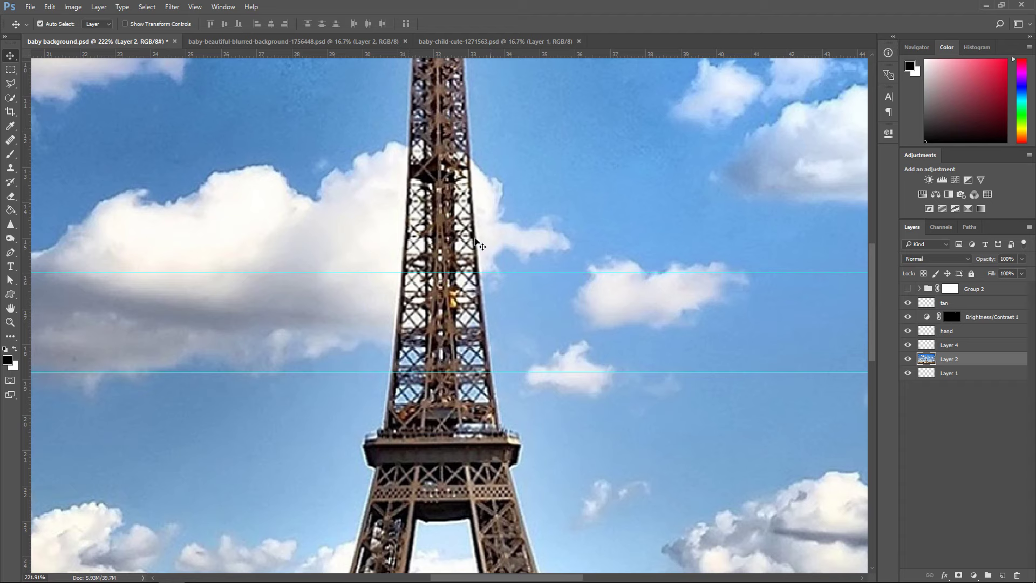
pyautogui.scroll(3, 434, 311)
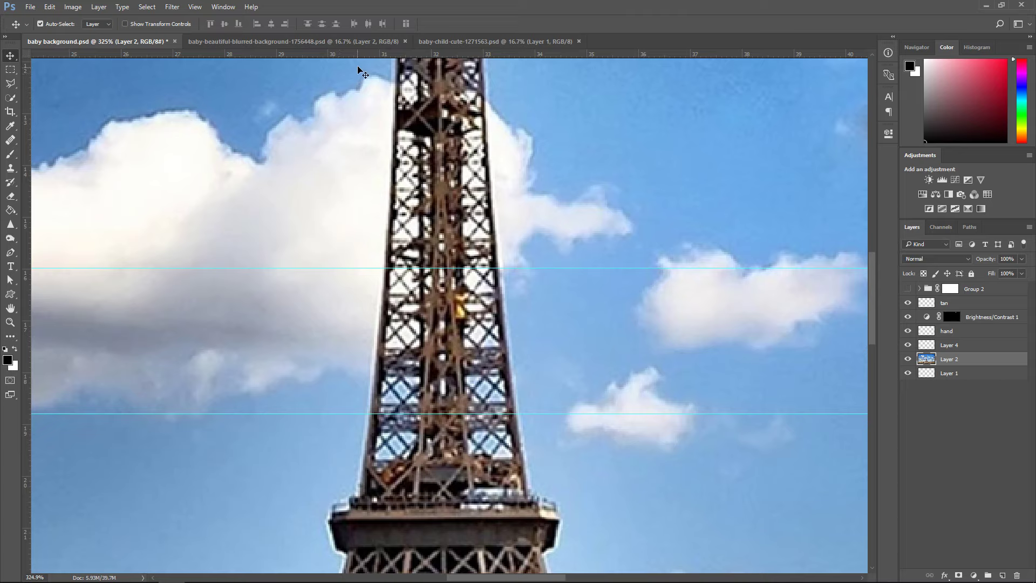
pyautogui.moveTo(363, 55); pyautogui.dragTo(358, 31)
pyautogui.scroll(-1, 518, 246)
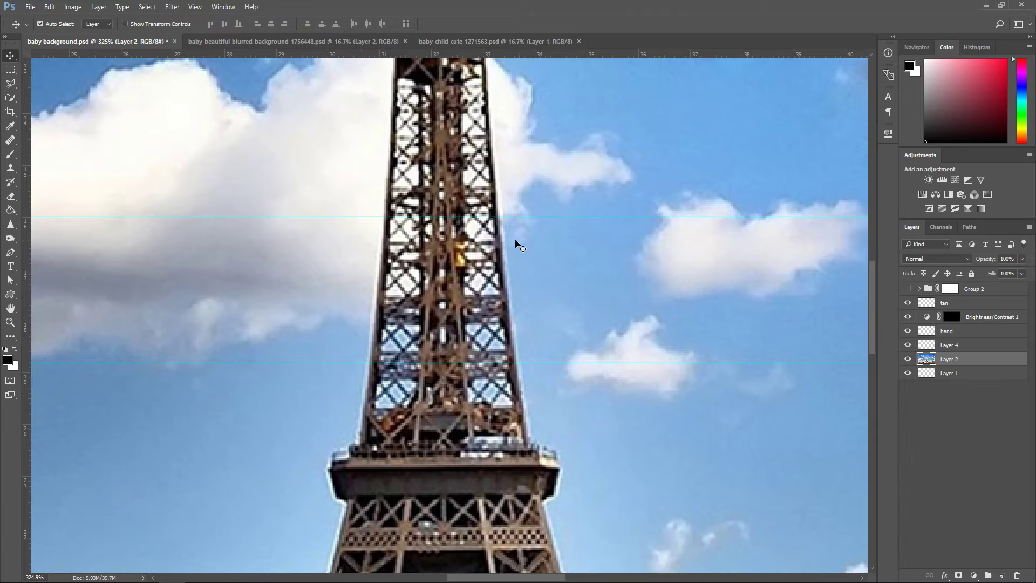
pyautogui.scroll(2, 453, 286)
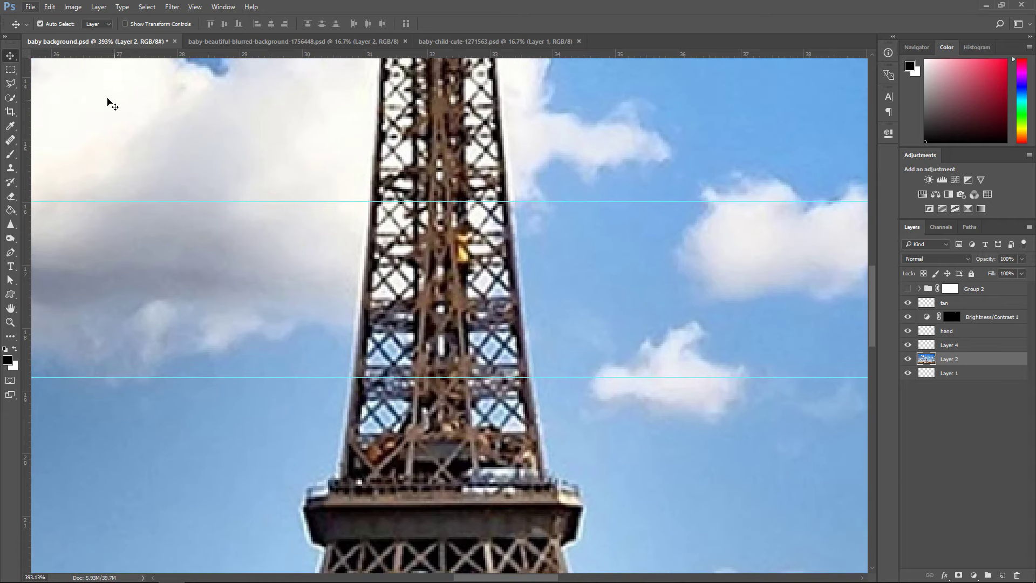
pyautogui.press('m')
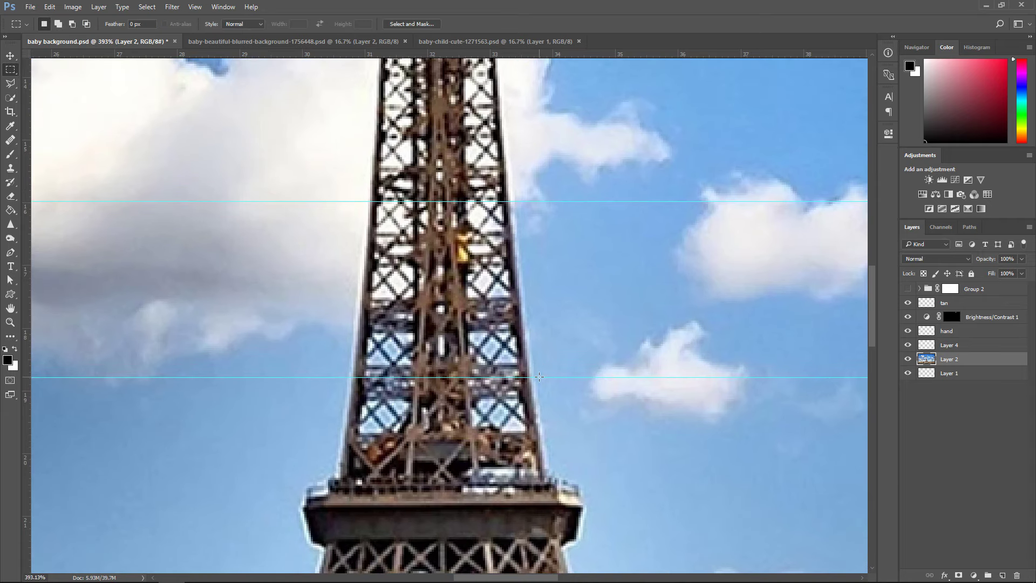
pyautogui.moveTo(539, 376); pyautogui.dragTo(345, 201)
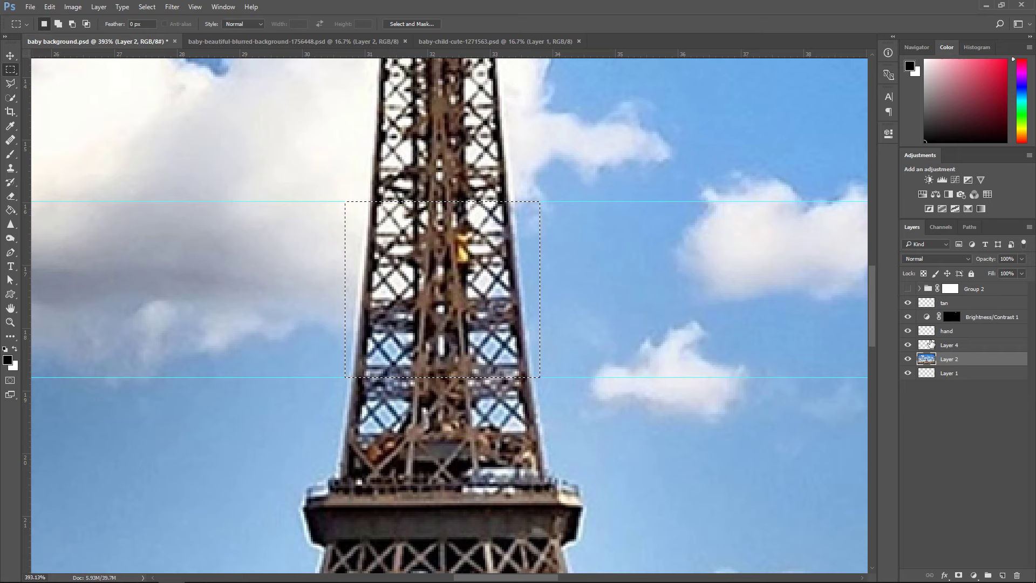
# Copy the selected tower section from Layer 2 to a new layer and name it "tower top"
pyautogui.click(907, 361)
pyautogui.hotkey('ctrl', 'j')
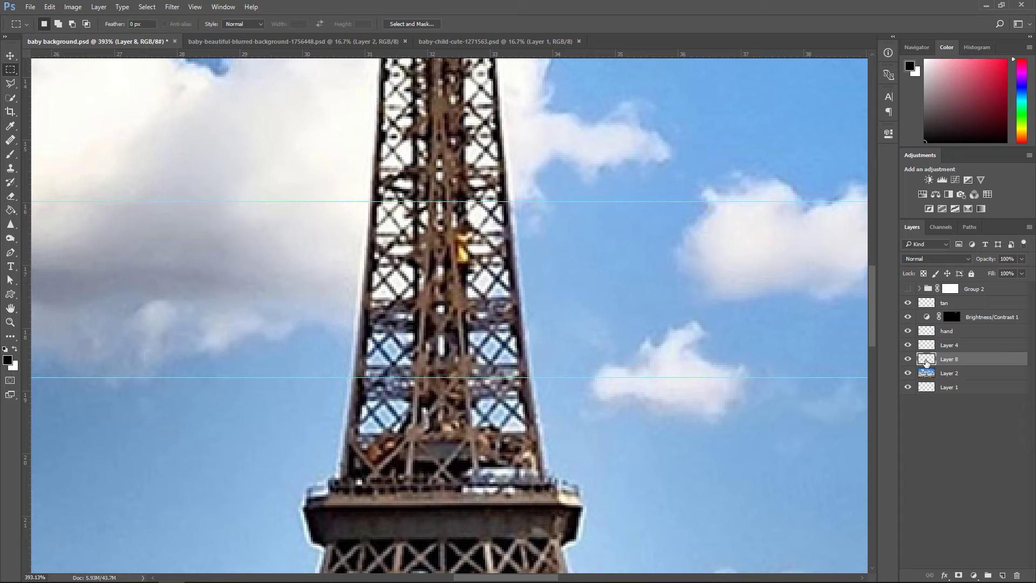
pyautogui.doubleClick(947, 359)
pyautogui.write('tower top')
pyautogui.press('Return')
# Hide the Layer 2 background to isolate the copied section on the tower top layer
pyautogui.scroll(1, 311, 230)
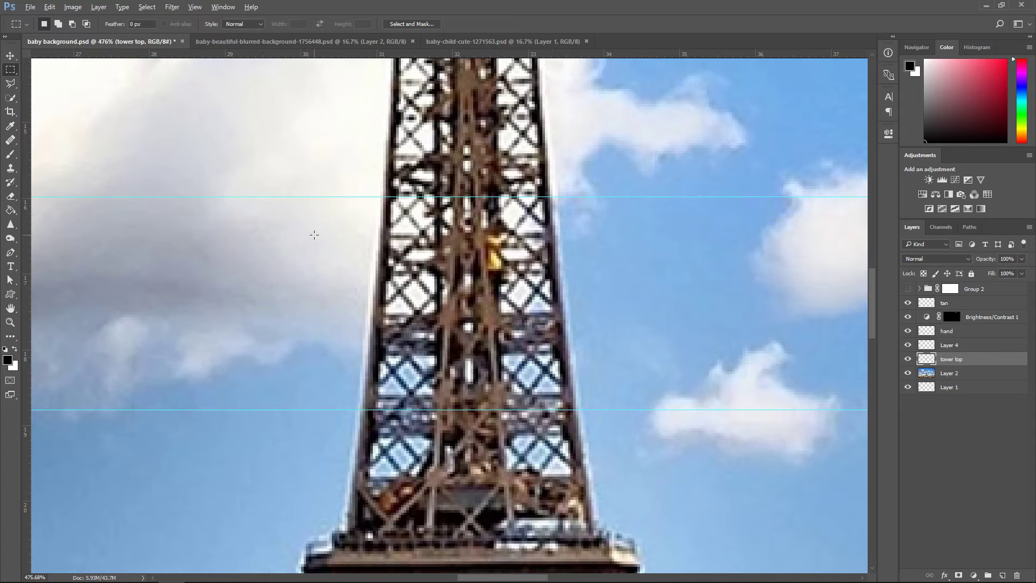
pyautogui.scroll(1, 469, 295)
pyautogui.click(907, 359)
pyautogui.click(907, 359)
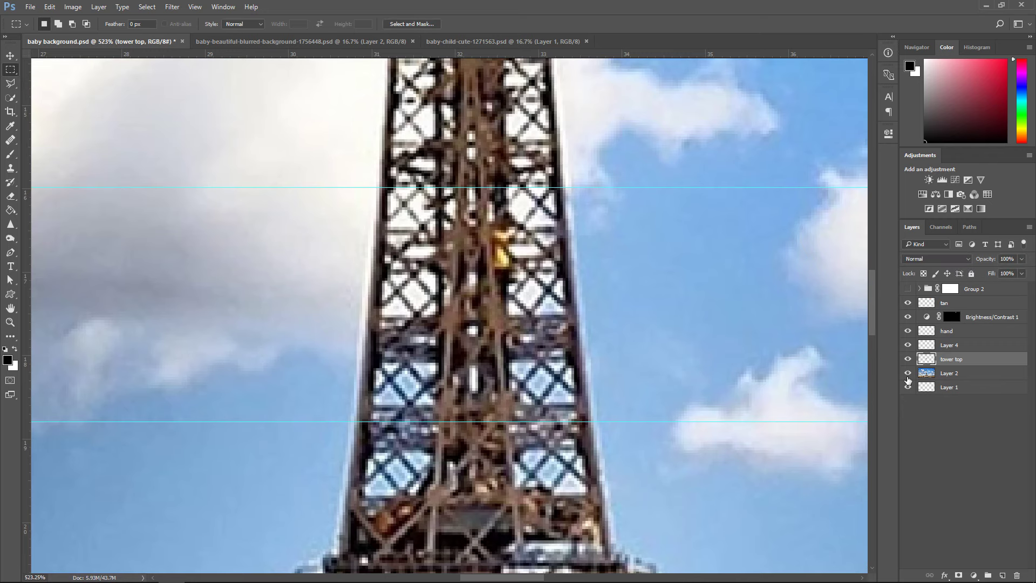
pyautogui.click(907, 372)
pyautogui.scroll(1, 358, 281)
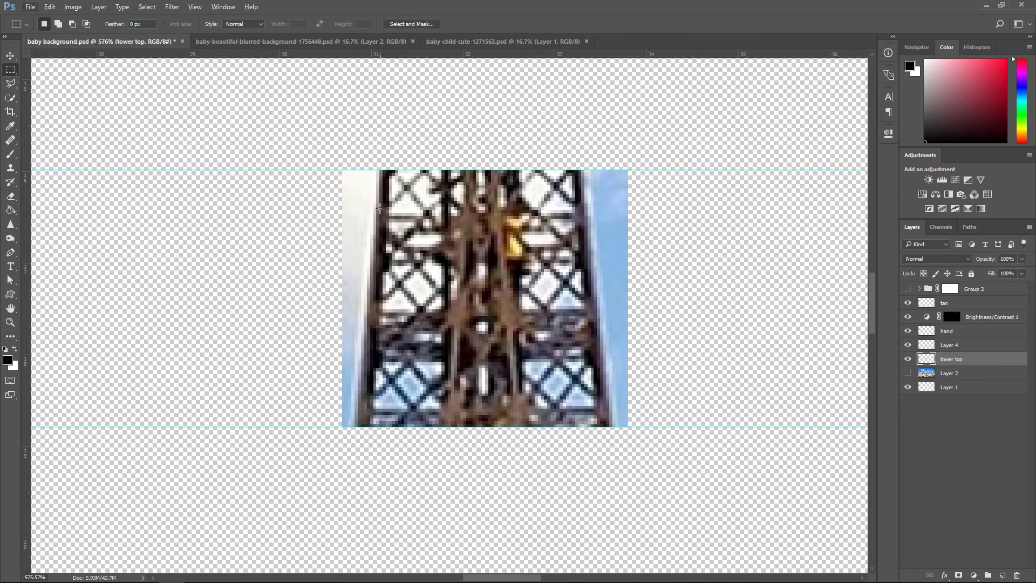
# Cut away the sky along the left edge of the copied tower section with a Pen tool path and outline the sky on its right
pyautogui.scroll(1, 419, 272)
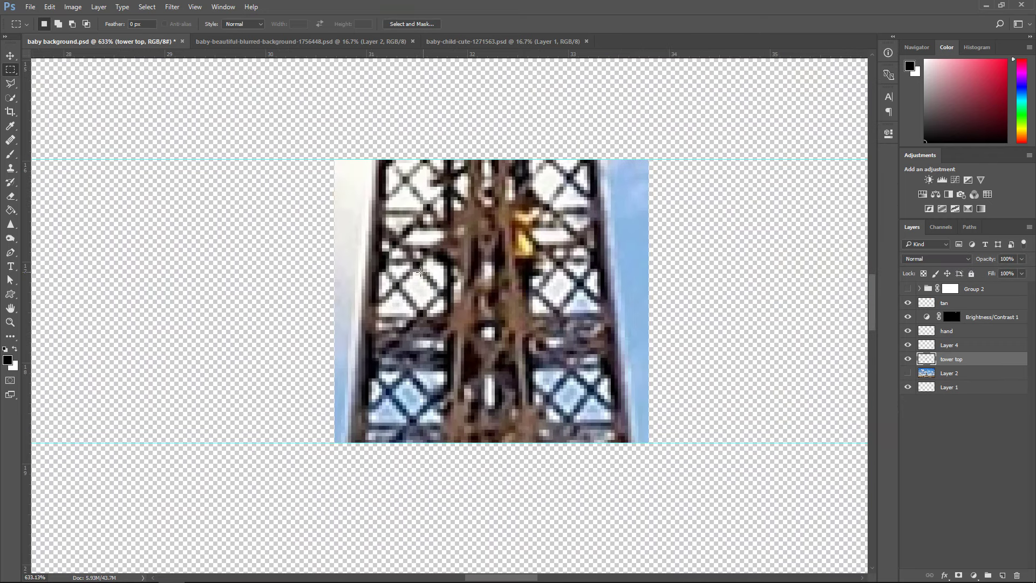
pyautogui.click(7, 253)
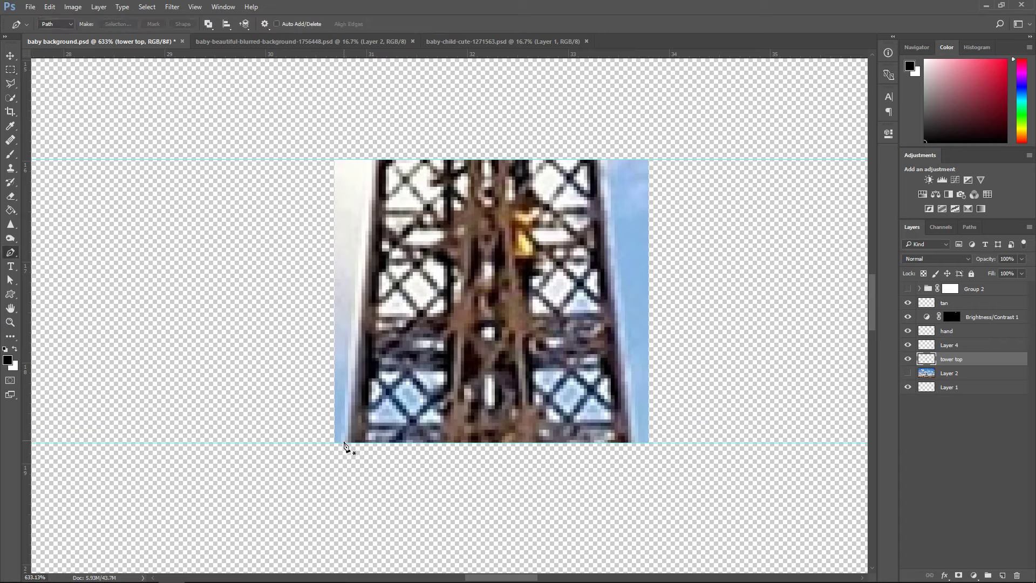
pyautogui.click(344, 443)
pyautogui.moveTo(378, 135); pyautogui.dragTo(384, 58)
pyautogui.hotkey('ctrl', 'z')
pyautogui.scroll(-1, 424, 173)
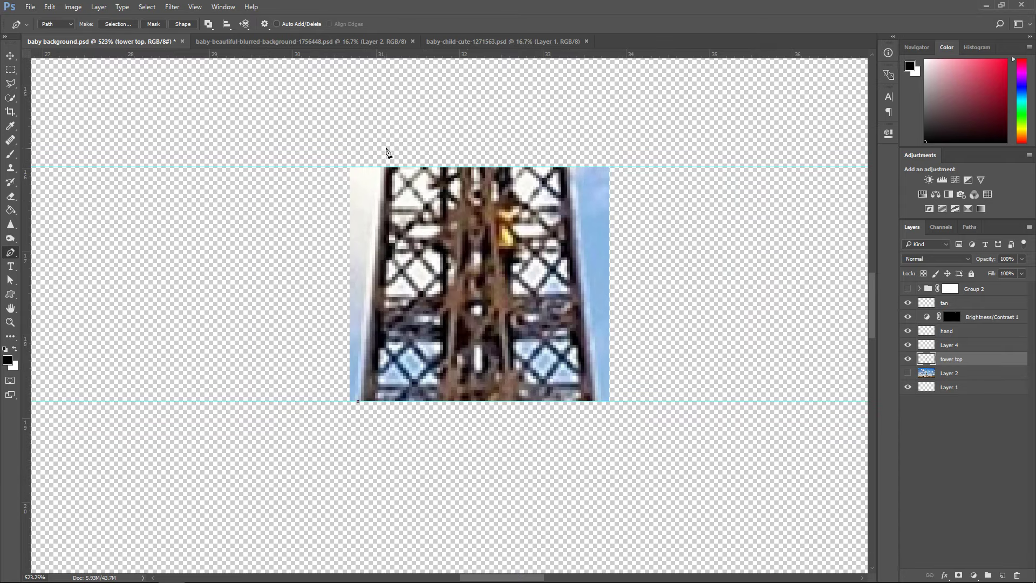
pyautogui.scroll(3, 388, 86)
pyautogui.click(407, 111)
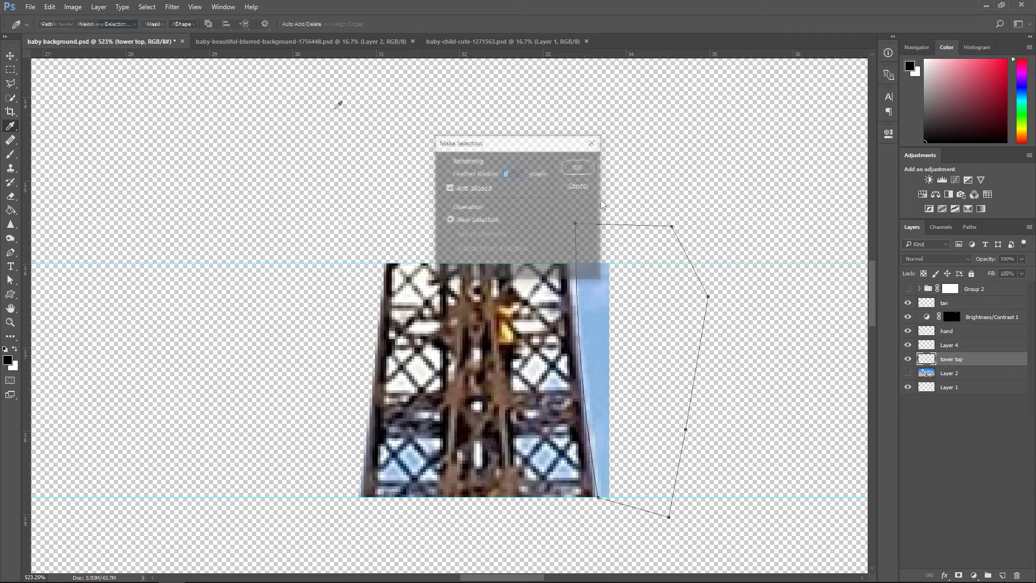
# Convert the path around the sky on the tower section's right side into a selection with 0 feather and delete that sky
pyautogui.press('Return')
pyautogui.press('m')
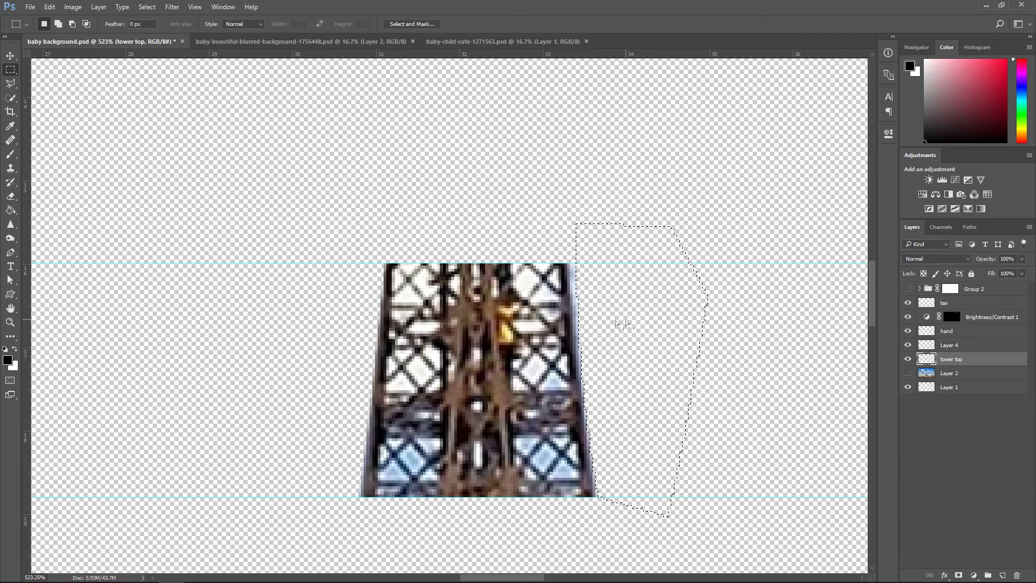
pyautogui.press('Delete')
pyautogui.hotkey('ctrl', 'd')
pyautogui.scroll(-1, 464, 221)
pyautogui.scroll(1, 483, 277)
pyautogui.scroll(2, 497, 283)
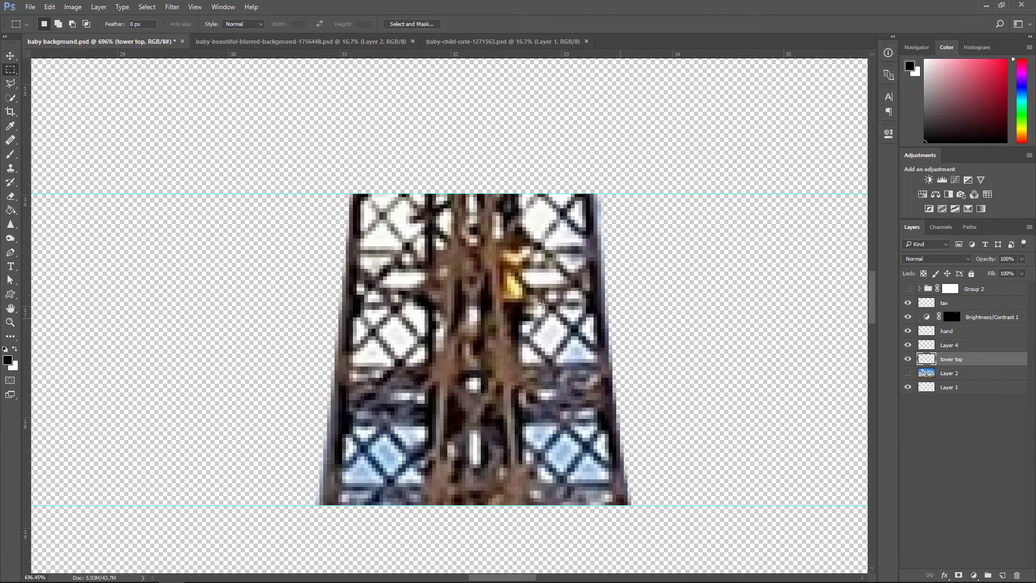
# Select the sky patches inside the tower section's lattice with the Polygonal Lasso tool and delete them from the tower top layer
pyautogui.scroll(-2, 486, 255)
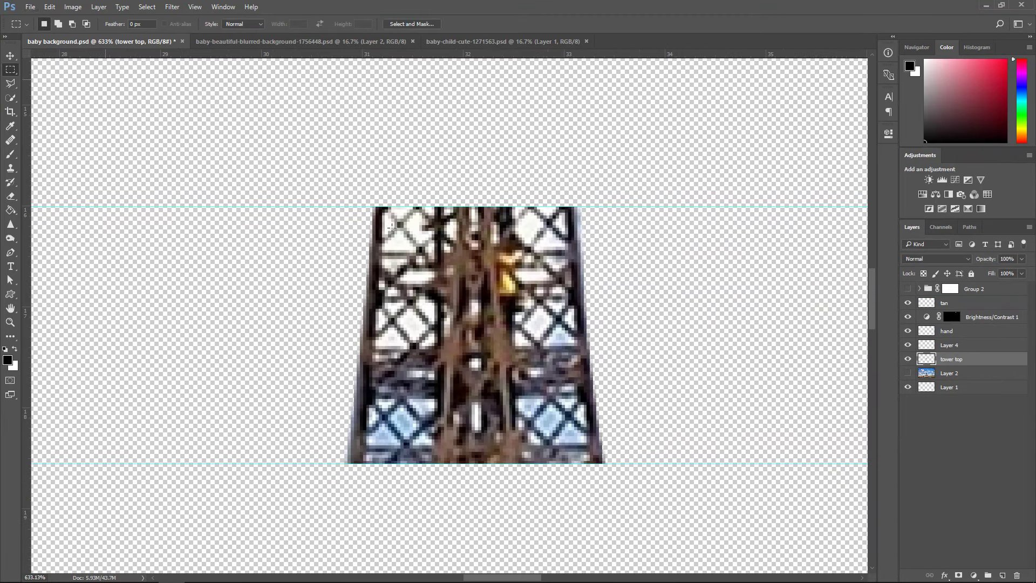
pyautogui.scroll(1, 422, 254)
pyautogui.scroll(1, 429, 228)
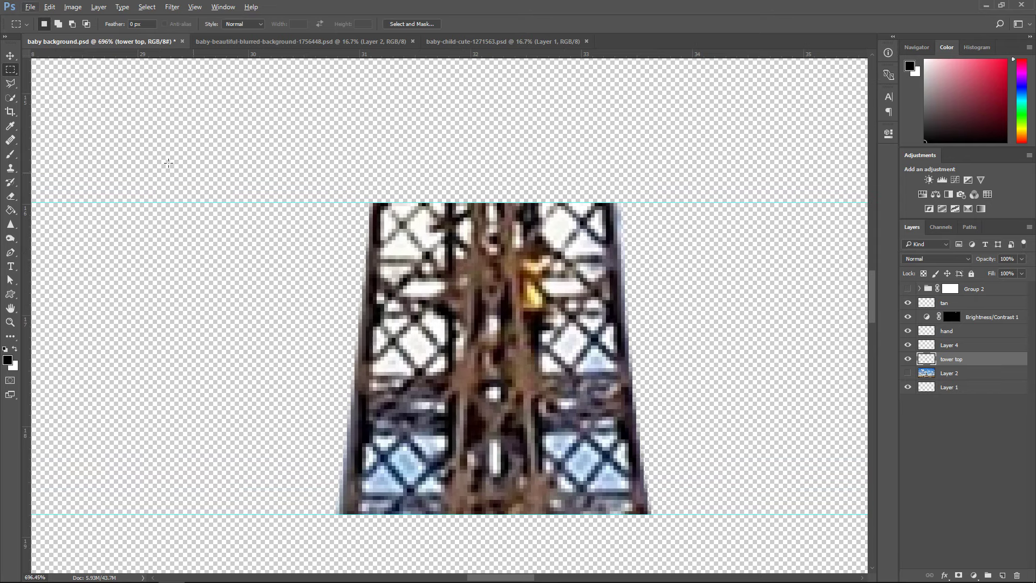
pyautogui.click(10, 83)
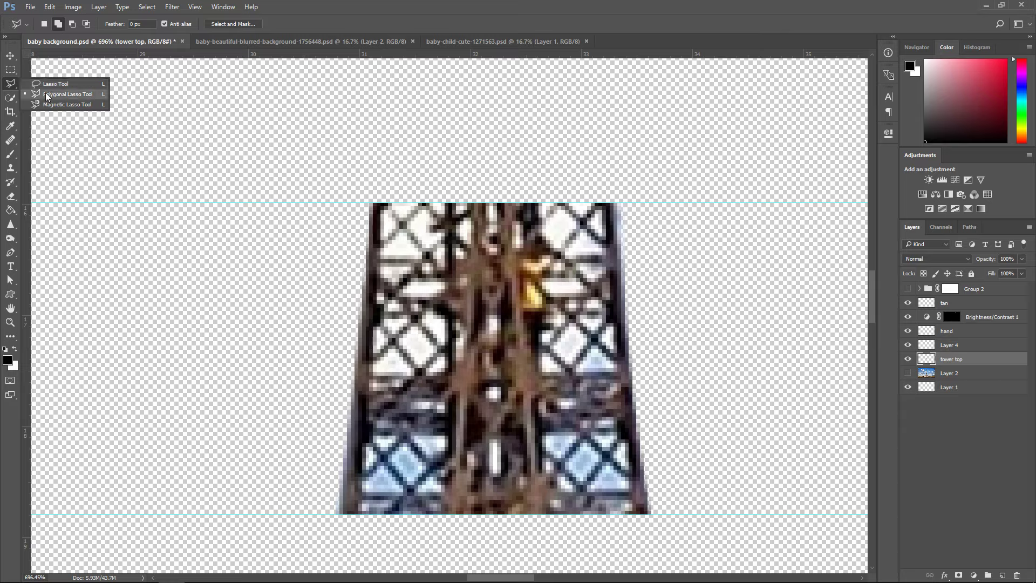
pyautogui.click(75, 98)
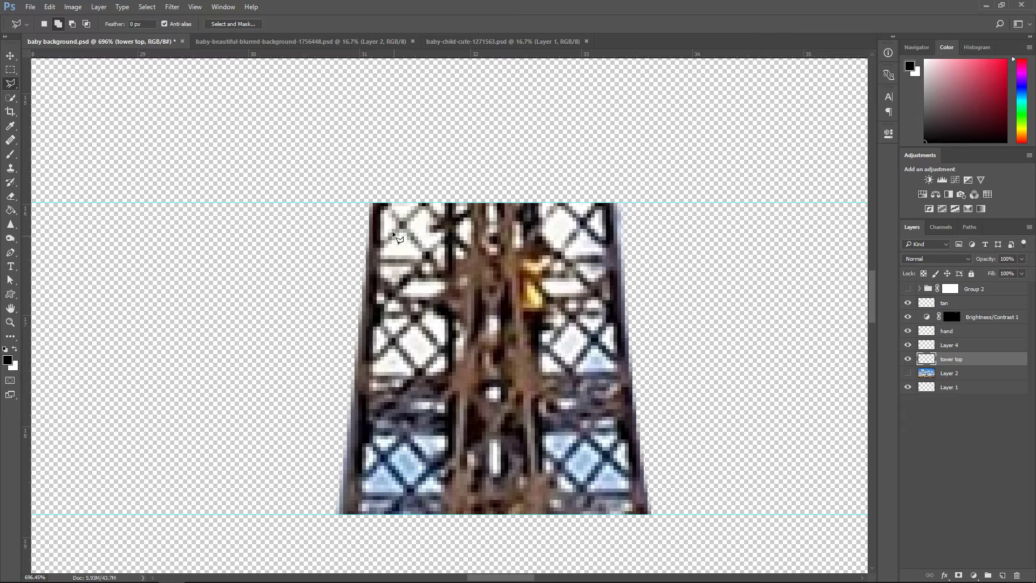
pyautogui.click(382, 241)
pyautogui.click(380, 241)
pyautogui.hotkey('ctrl', 'd')
pyautogui.click(391, 202)
pyautogui.click(418, 203)
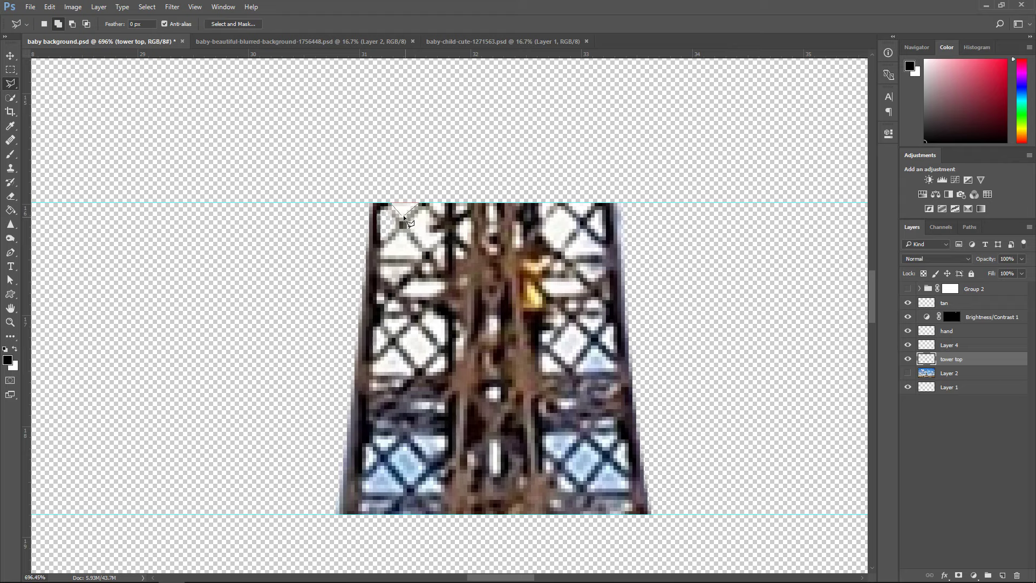
pyautogui.scroll(-1, 657, 386)
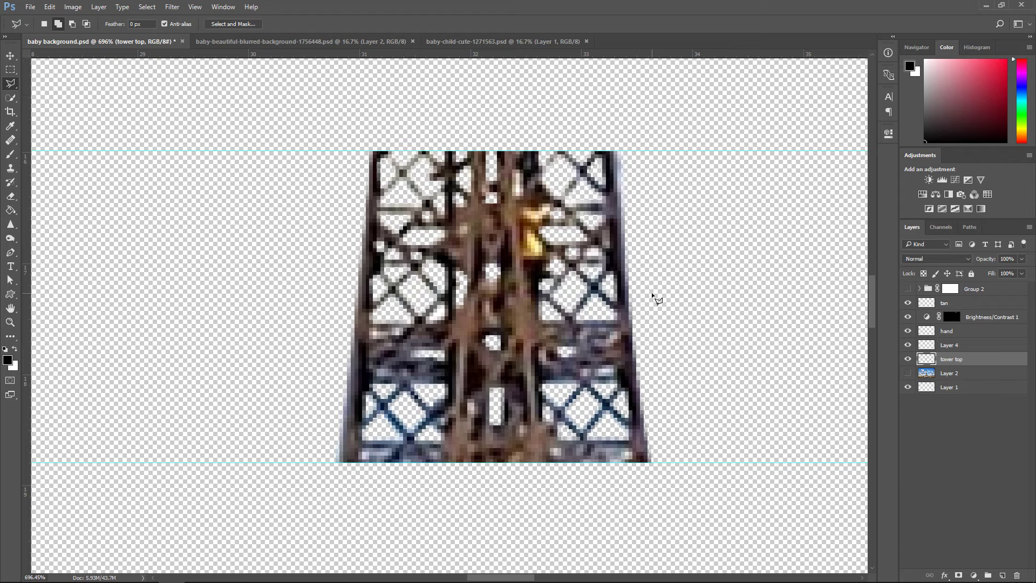
# Show Layer 2 and Group 2 again and move the tower top layer above Group 2
pyautogui.click(908, 373)
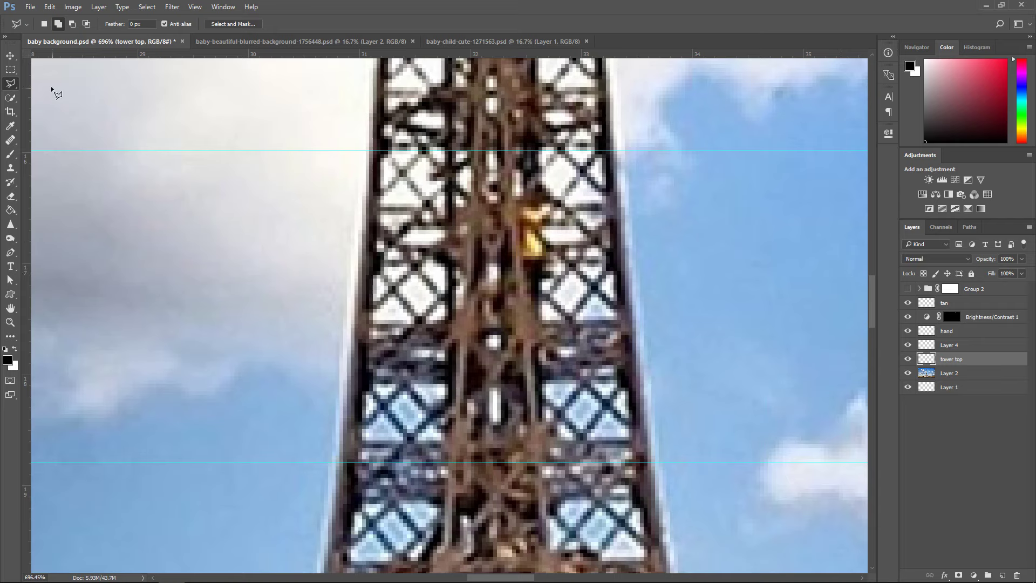
pyautogui.press('v')
pyautogui.scroll(-5, 701, 302)
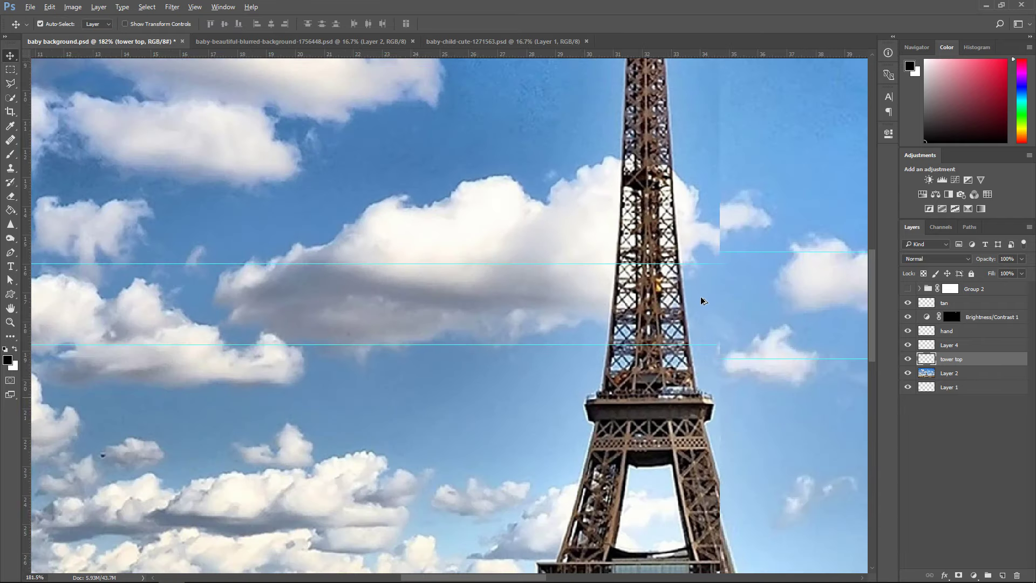
pyautogui.scroll(-2, 704, 298)
pyautogui.scroll(1, 721, 296)
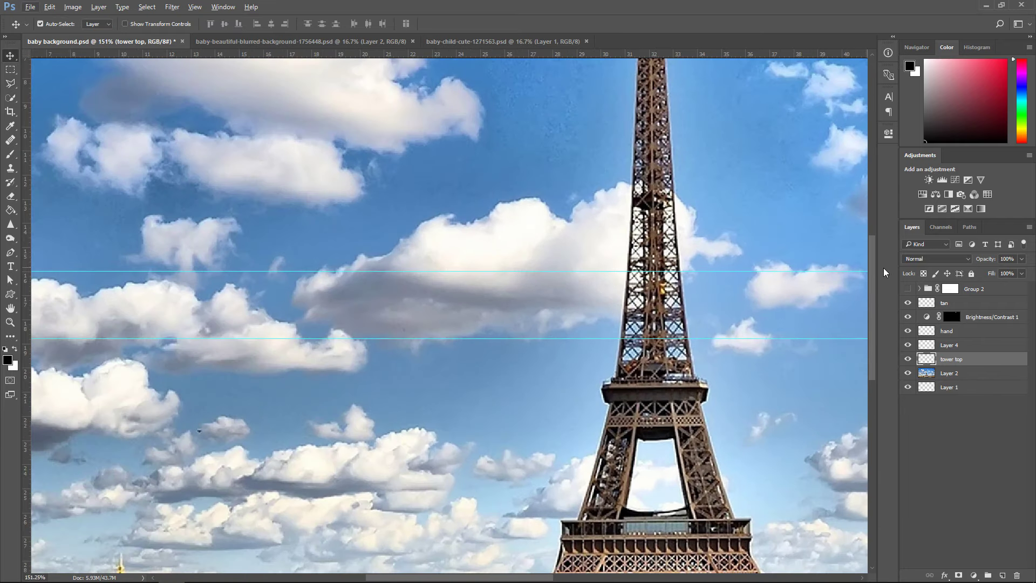
pyautogui.click(907, 288)
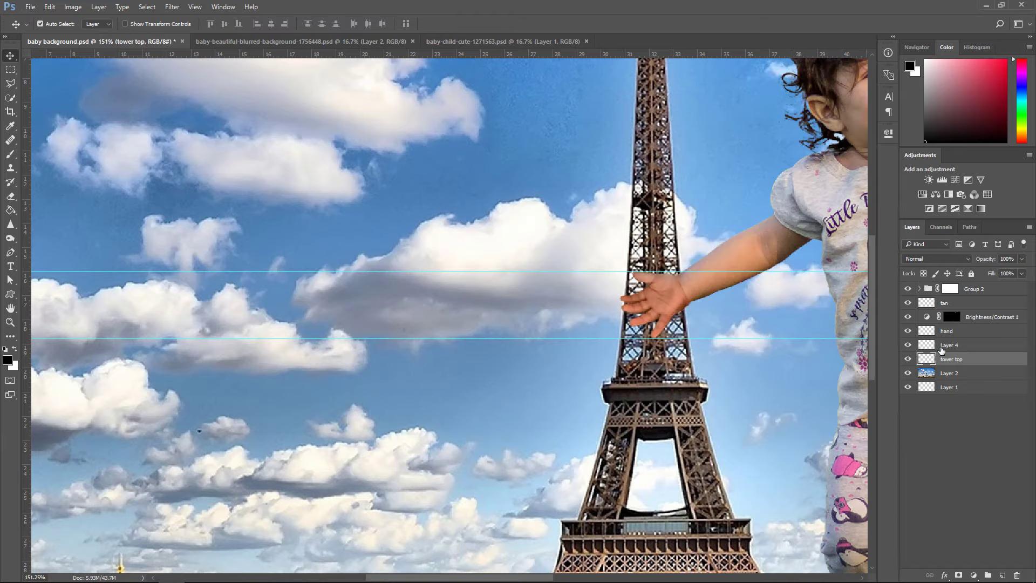
pyautogui.moveTo(945, 360)
pyautogui.mouseDown()
pyautogui.moveTo(963, 303)
pyautogui.moveTo(950, 286)
pyautogui.mouseUp()
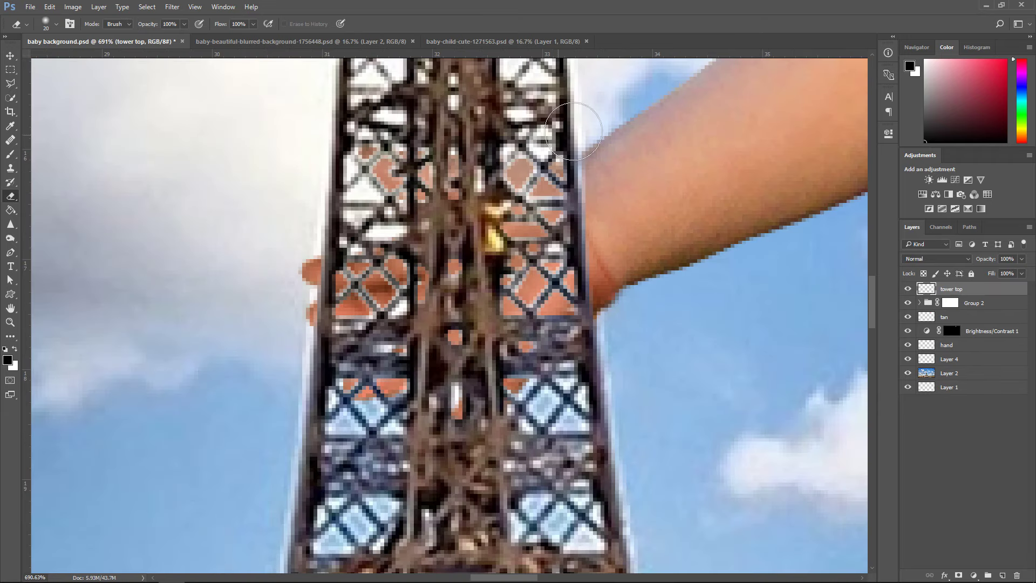
# Set the Eraser to a hard round brush with 100% hardness for cleaning up the tower top layer around the hand
pyautogui.scroll(1, 534, 183)
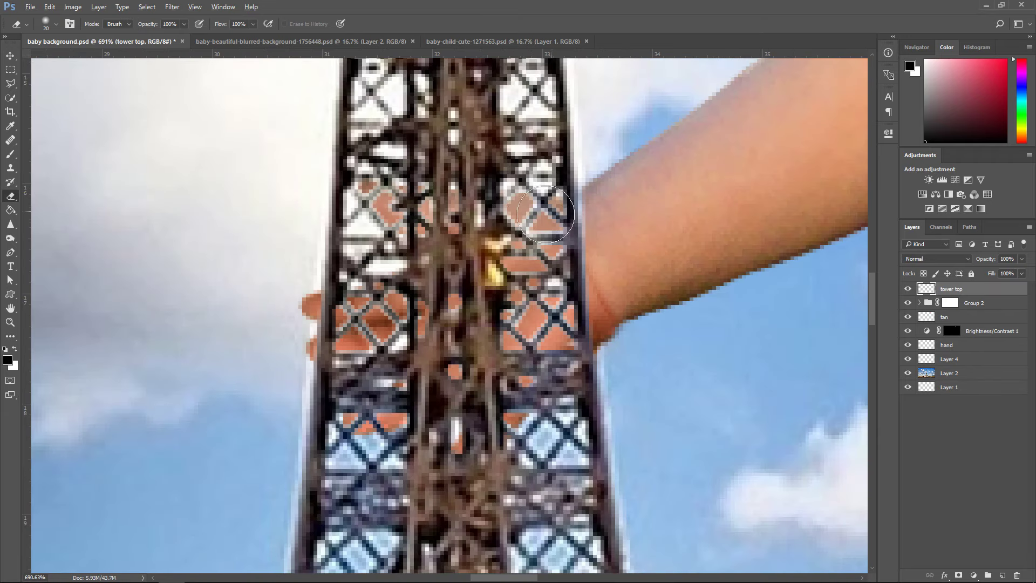
pyautogui.scroll(2, 532, 219)
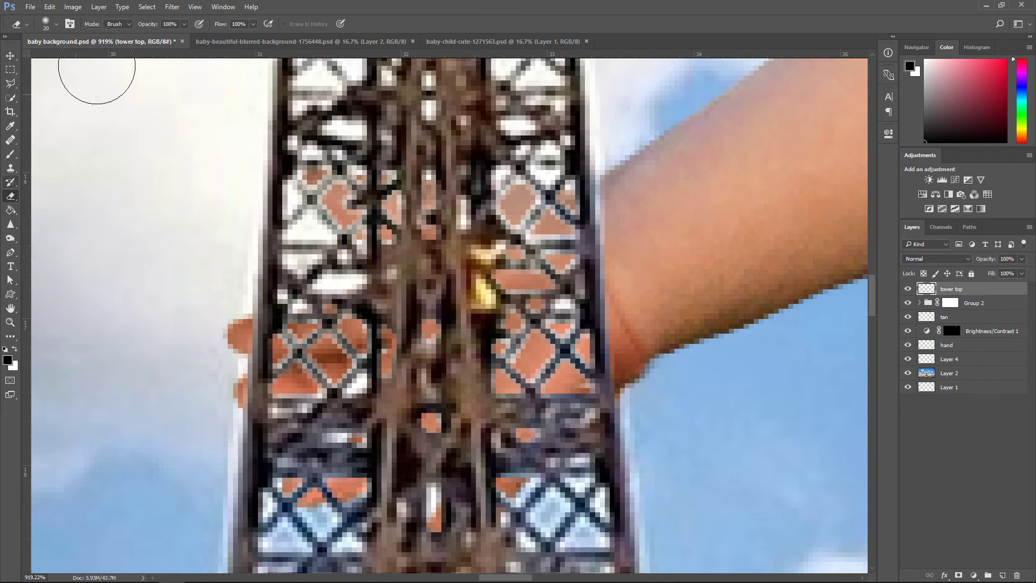
pyautogui.click(55, 25)
pyautogui.click(41, 130)
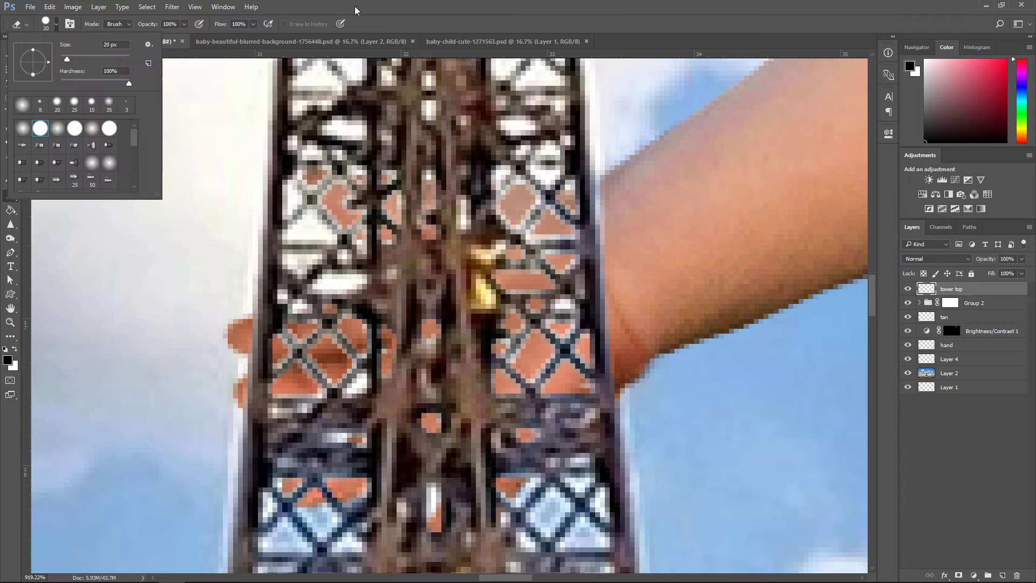
pyautogui.press('Return')
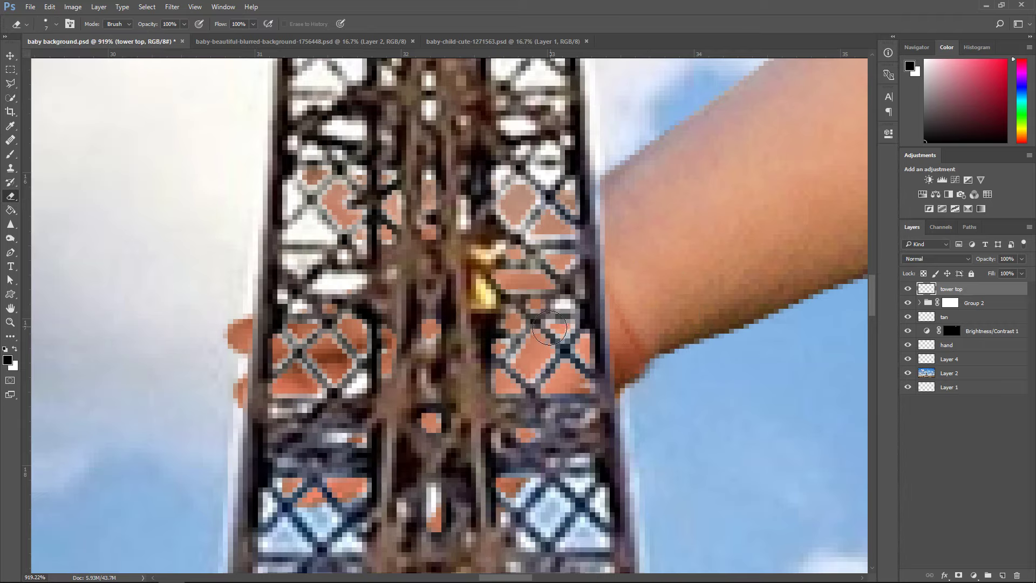
# Paint a soft black shadow over the tower at the hand on a new top layer and lower that layer's opacity
pyautogui.click(11, 154)
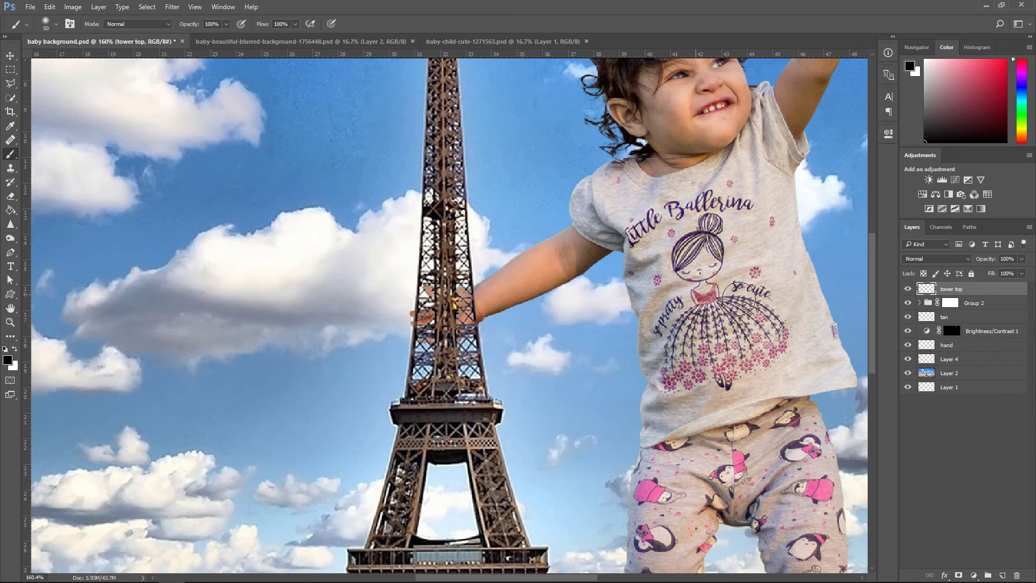
pyautogui.click(1002, 576)
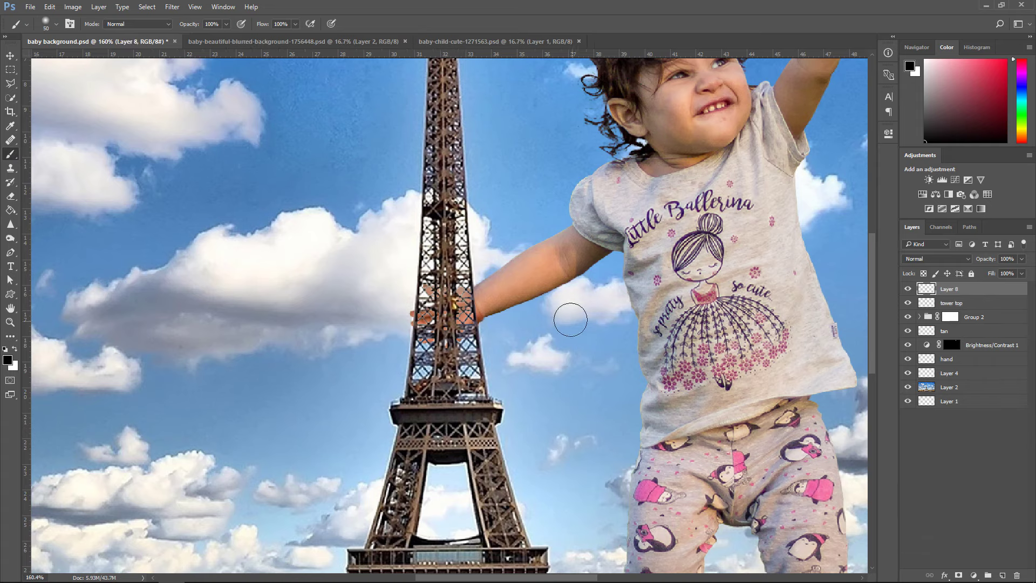
pyautogui.moveTo(442, 310)
pyautogui.mouseDown()
pyautogui.moveTo(457, 314)
pyautogui.moveTo(426, 312)
pyautogui.moveTo(456, 310)
pyautogui.moveTo(444, 297)
pyautogui.mouseUp()
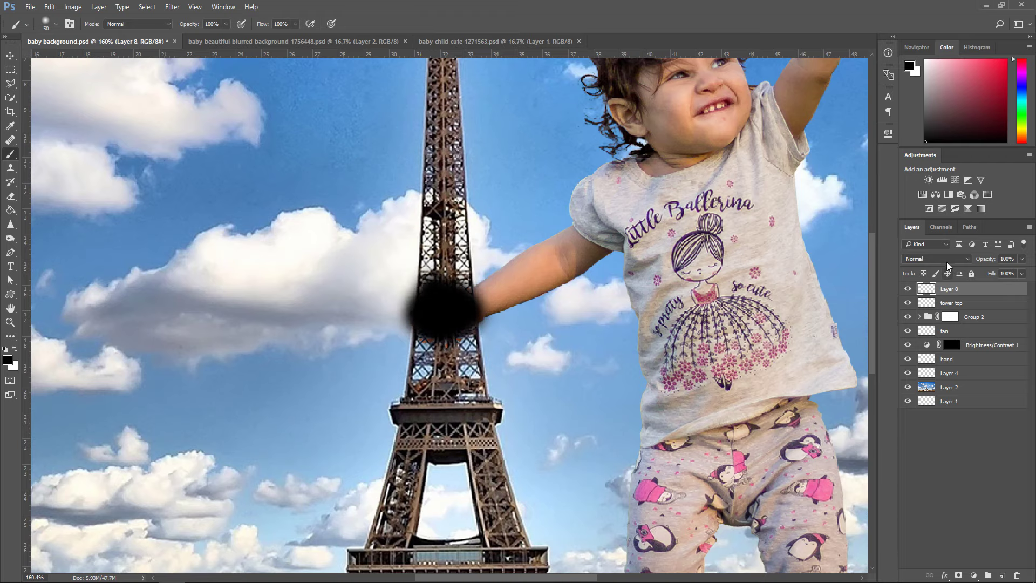
pyautogui.click(1019, 260)
pyautogui.moveTo(1018, 266); pyautogui.dragTo(983, 275)
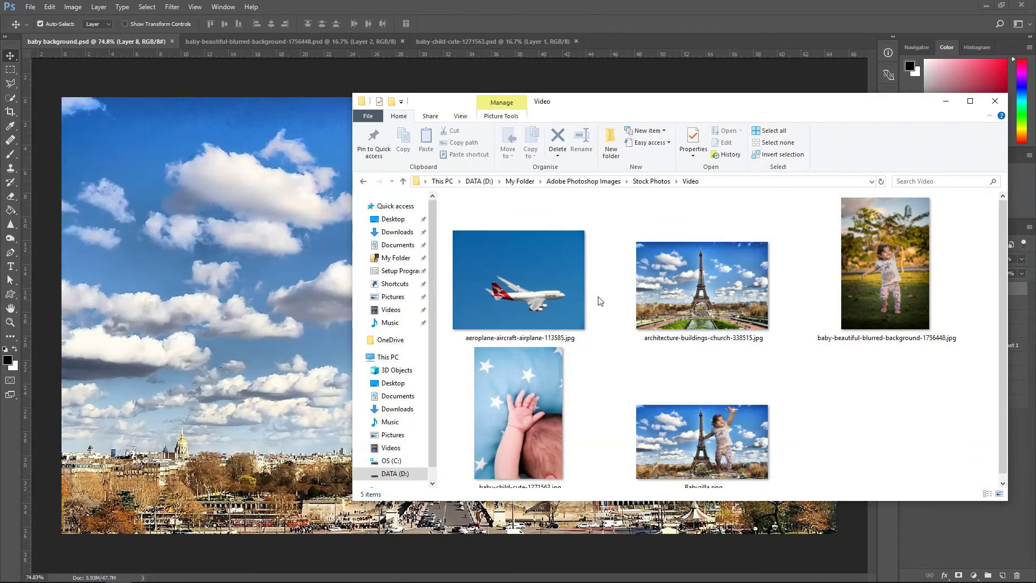
# Open aeroplane-aircraft-airplane-113585.jpg from the Video folder as its own document with an unlocked layer and activate the Quick Selection tool
pyautogui.moveTo(502, 264); pyautogui.dragTo(617, 34)
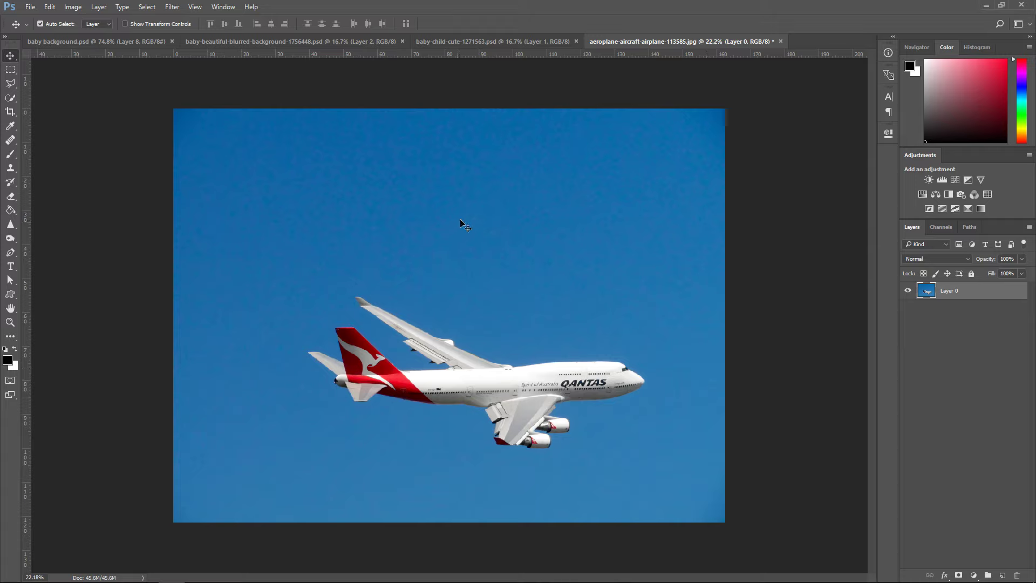
pyautogui.click(15, 102)
pyautogui.rightClick(15, 102)
pyautogui.click(85, 99)
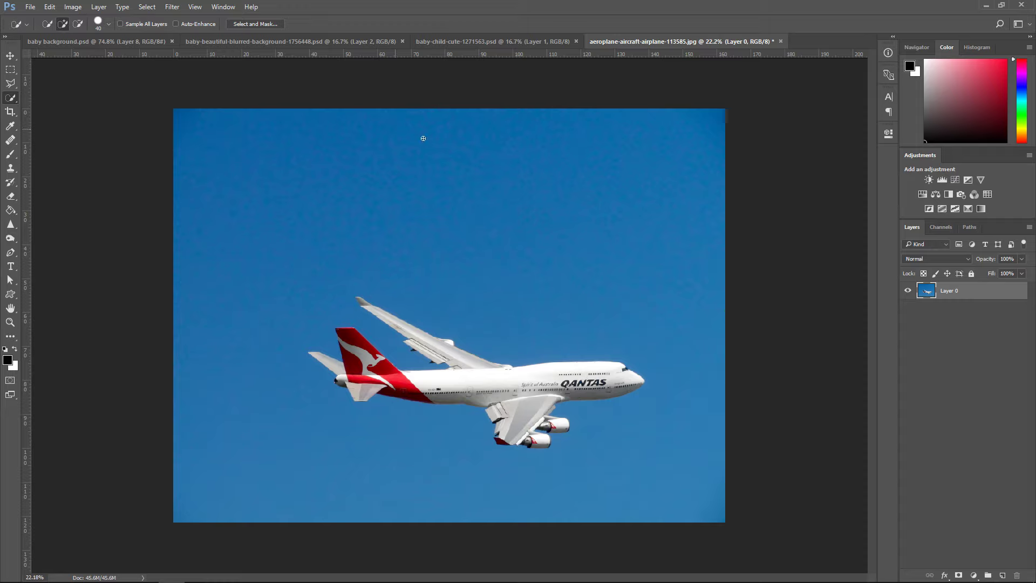
# Enlarge the Quick Selection brush to 400 and select the blue sky all around the aeroplane
pyautogui.press(']')
pyautogui.press(']')
pyautogui.press(']')
pyautogui.press(']')
pyautogui.press(']')
pyautogui.press(']')
pyautogui.press(']')
pyautogui.press(']')
pyautogui.press(']')
pyautogui.press(']')
pyautogui.press(']')
pyautogui.press(']')
pyautogui.press(']')
pyautogui.press(']')
pyautogui.press(']')
pyautogui.moveTo(385, 170)
pyautogui.mouseDown()
pyautogui.moveTo(549, 199)
pyautogui.moveTo(572, 185)
pyautogui.moveTo(705, 273)
pyautogui.moveTo(291, 203)
pyautogui.moveTo(237, 422)
pyautogui.mouseUp()
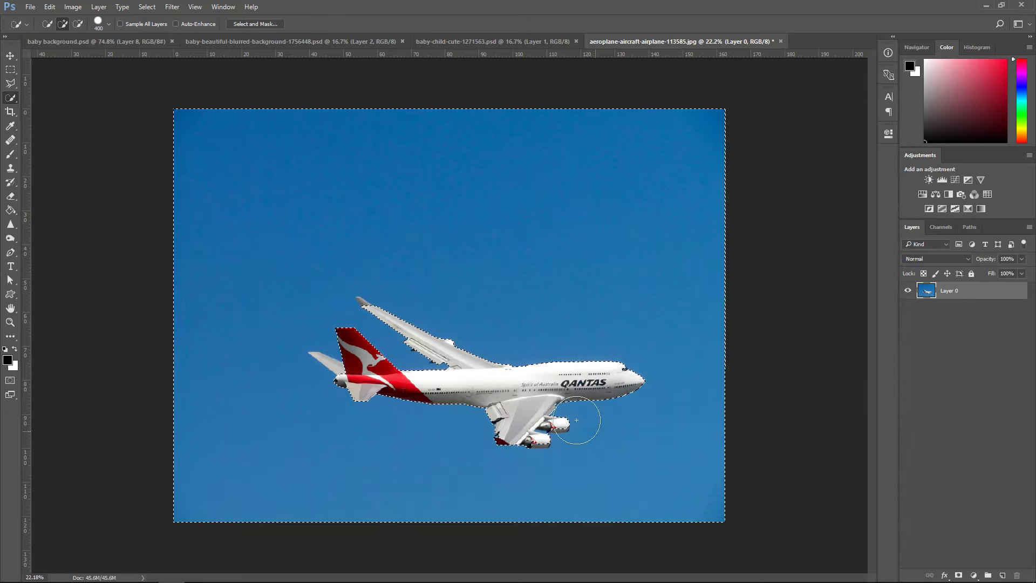
pyautogui.scroll(3, 312, 365)
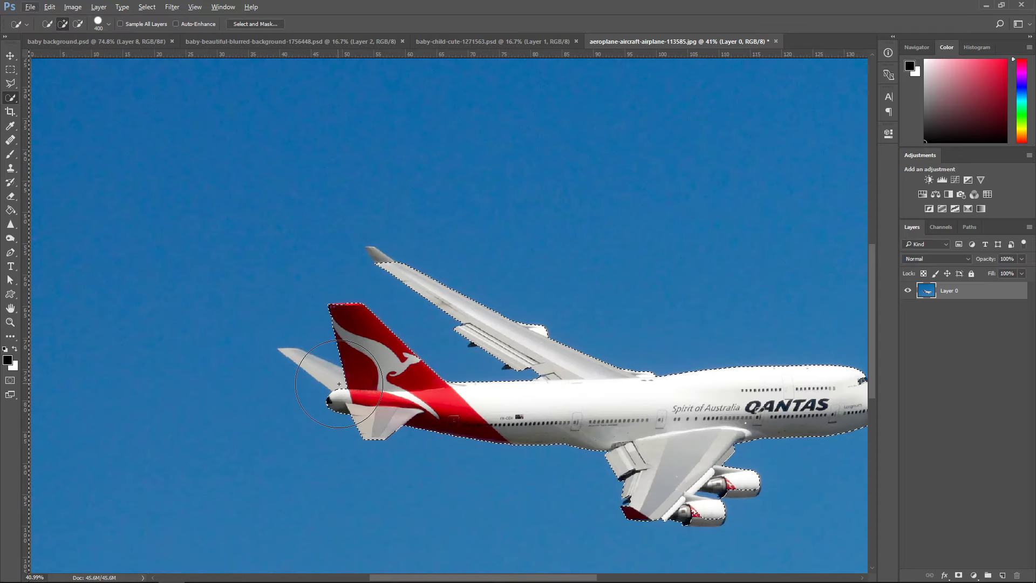
pyautogui.scroll(-2, 80, 234)
pyautogui.scroll(-2, 238, 293)
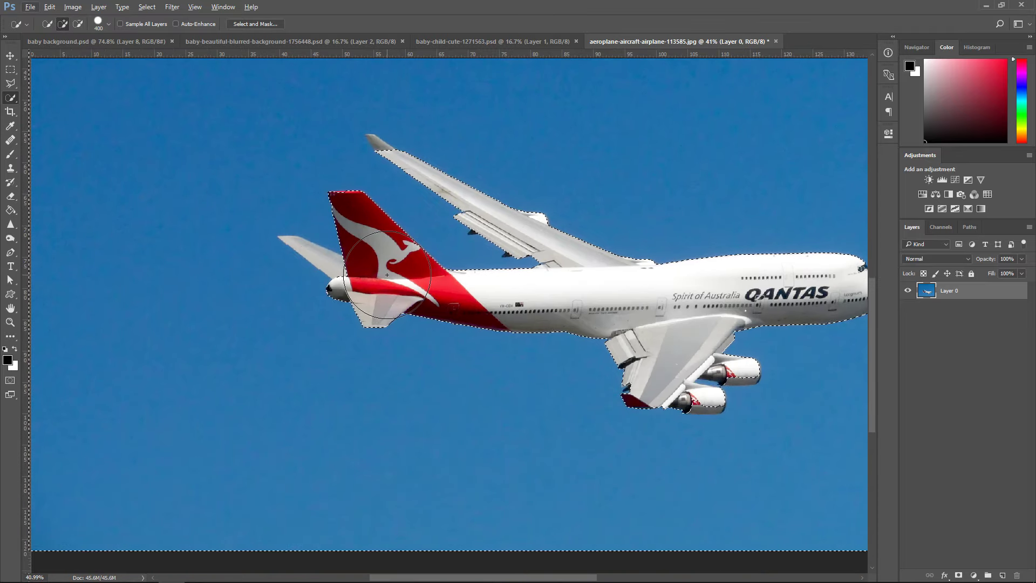
pyautogui.click(11, 83)
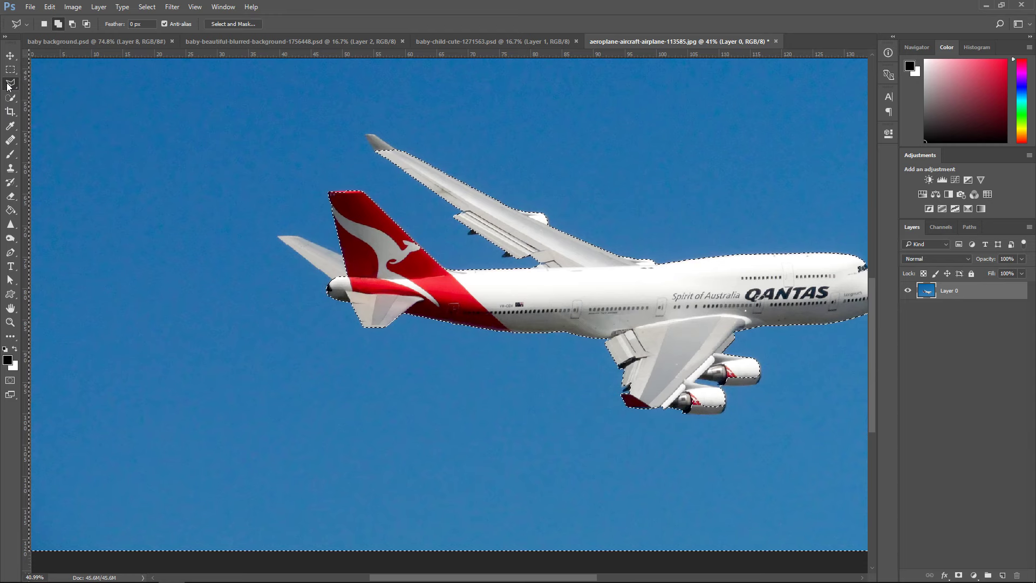
pyautogui.scroll(2, 289, 260)
pyautogui.scroll(2, 291, 261)
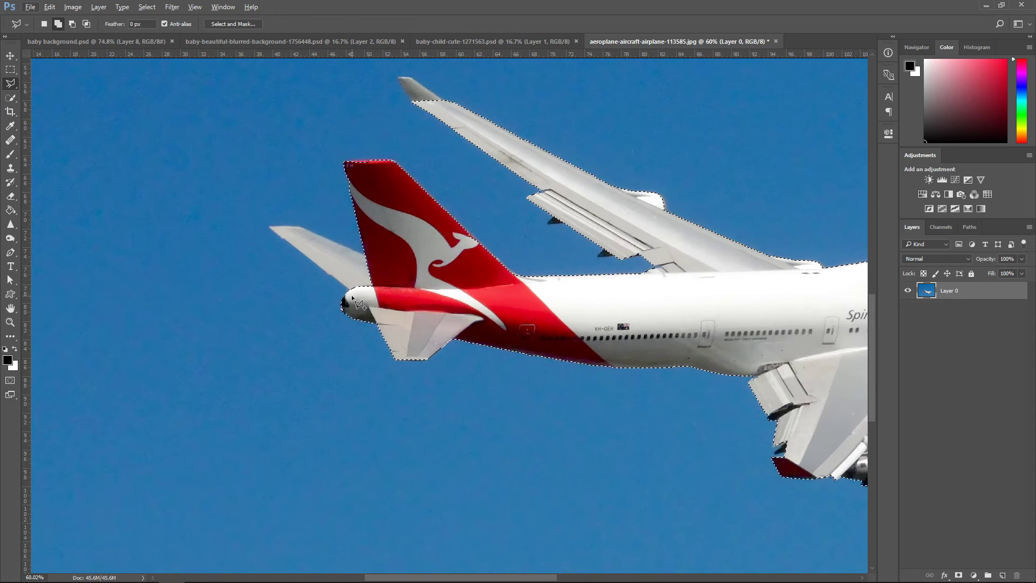
pyautogui.click(354, 296)
pyautogui.click(270, 227)
pyautogui.click(298, 226)
pyautogui.scroll(3, 181, 244)
pyautogui.scroll(2, 69, 60)
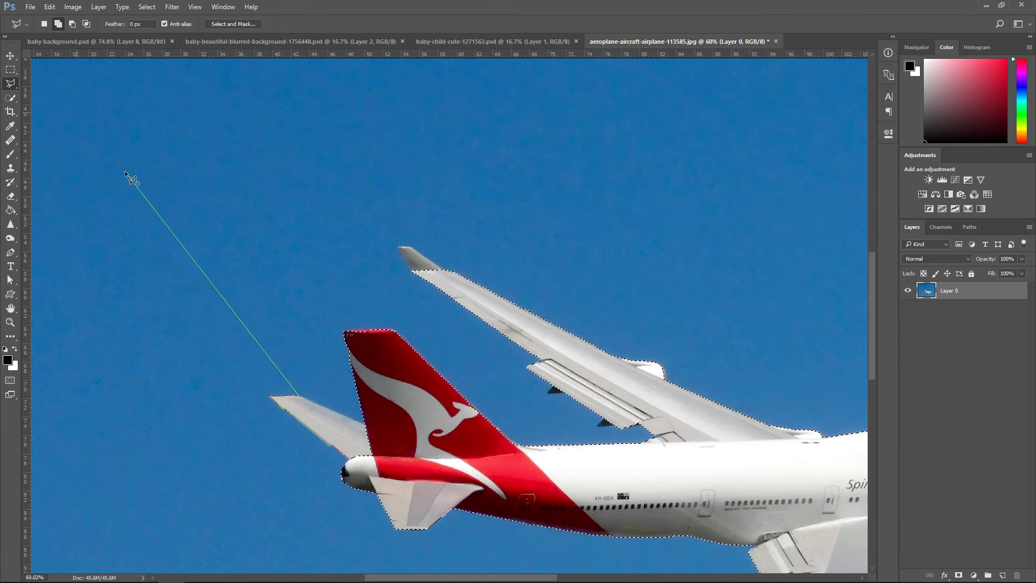
pyautogui.scroll(1, 76, 84)
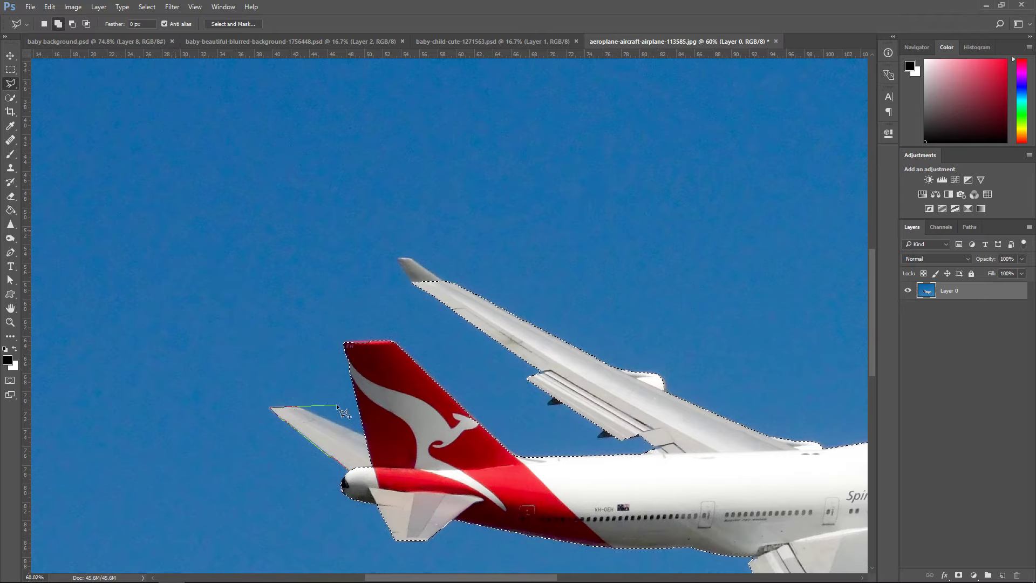
pyautogui.press('Escape')
pyautogui.scroll(-3, 349, 347)
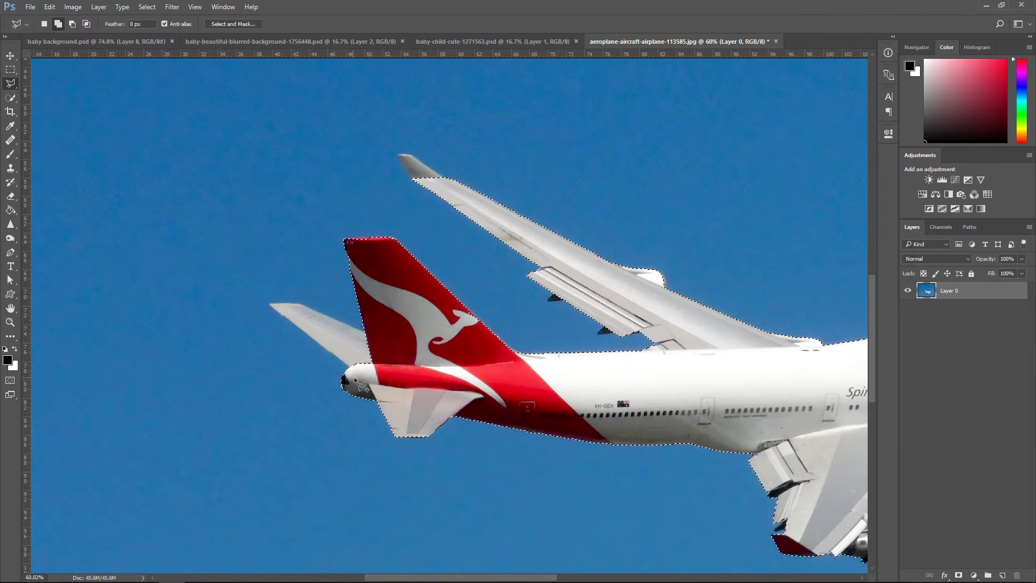
# Subtract the aeroplane's far horizontal tail wing from the sky selection by tracing it with the Polygonal Lasso
pyautogui.press('alt')
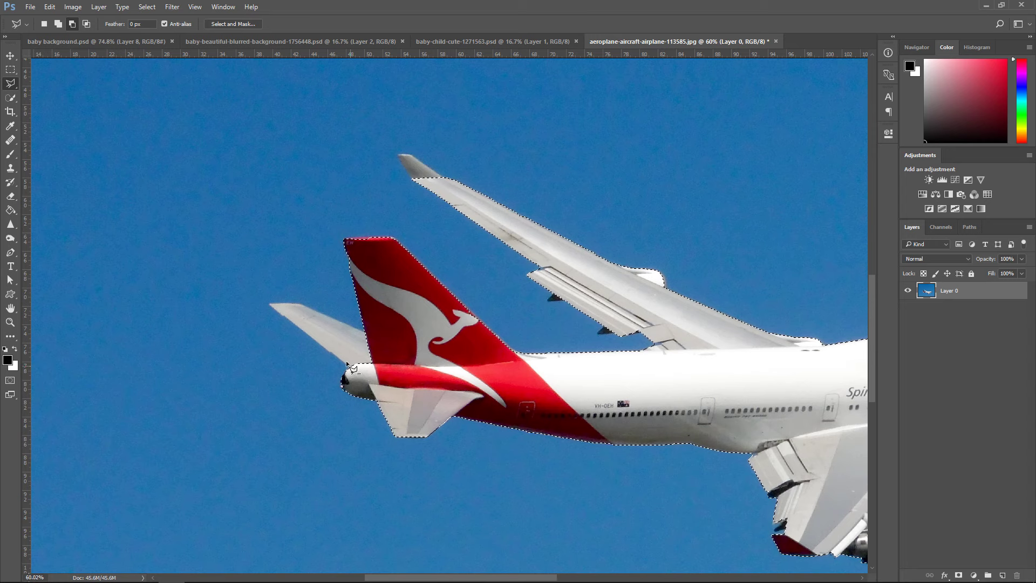
pyautogui.click(327, 352)
pyautogui.click(280, 315)
pyautogui.click(269, 304)
pyautogui.click(300, 304)
pyautogui.click(365, 333)
pyautogui.click(395, 355)
pyautogui.click(397, 376)
pyautogui.scroll(-2, 365, 385)
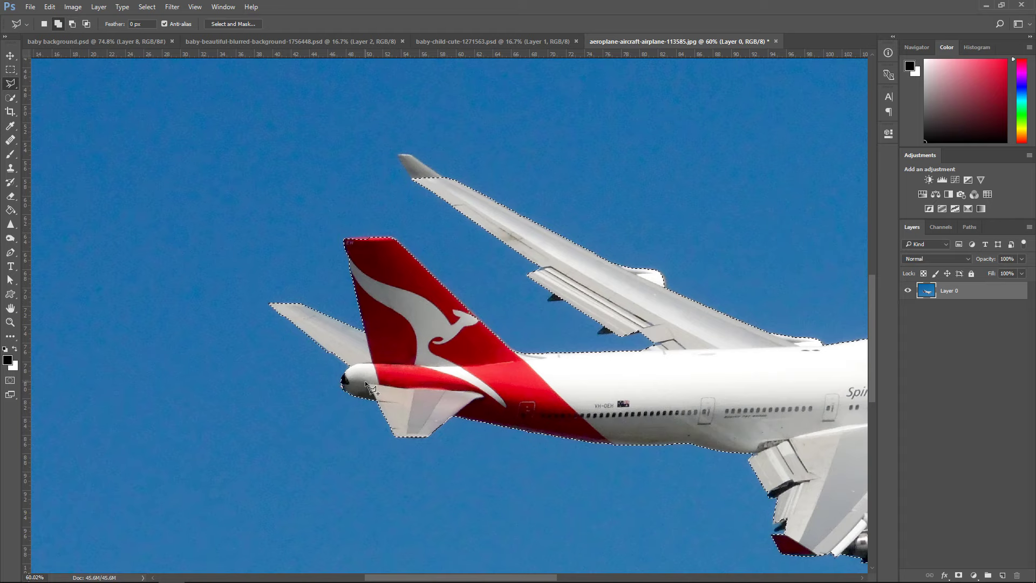
# Isolate the aeroplane without its sky on a new layer and delete the original Layer 0
pyautogui.scroll(-2, 609, 248)
pyautogui.press('Return')
pyautogui.hotkey('ctrl', 'j')
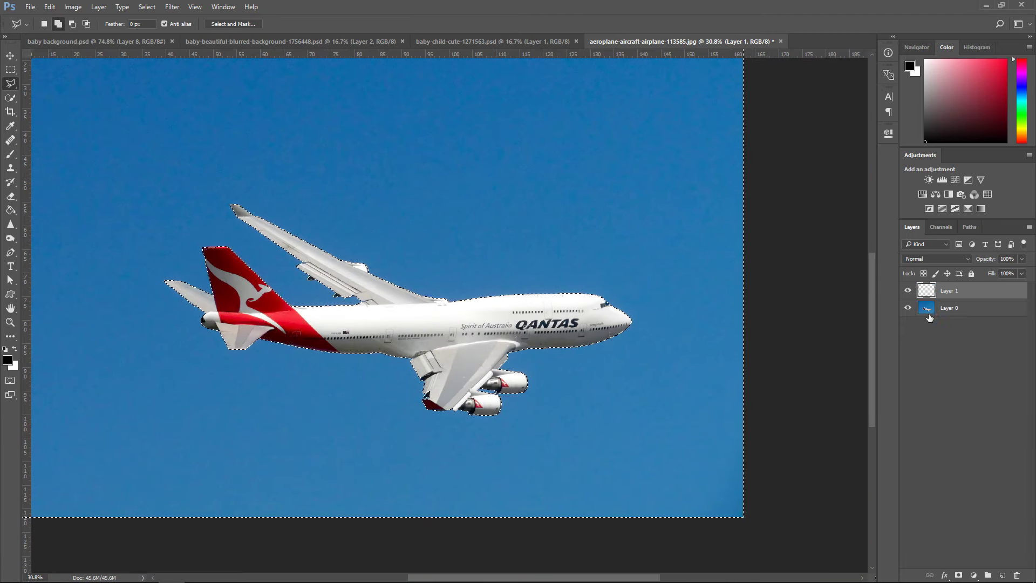
pyautogui.press('v')
pyautogui.click(935, 305)
pyautogui.press('Delete')
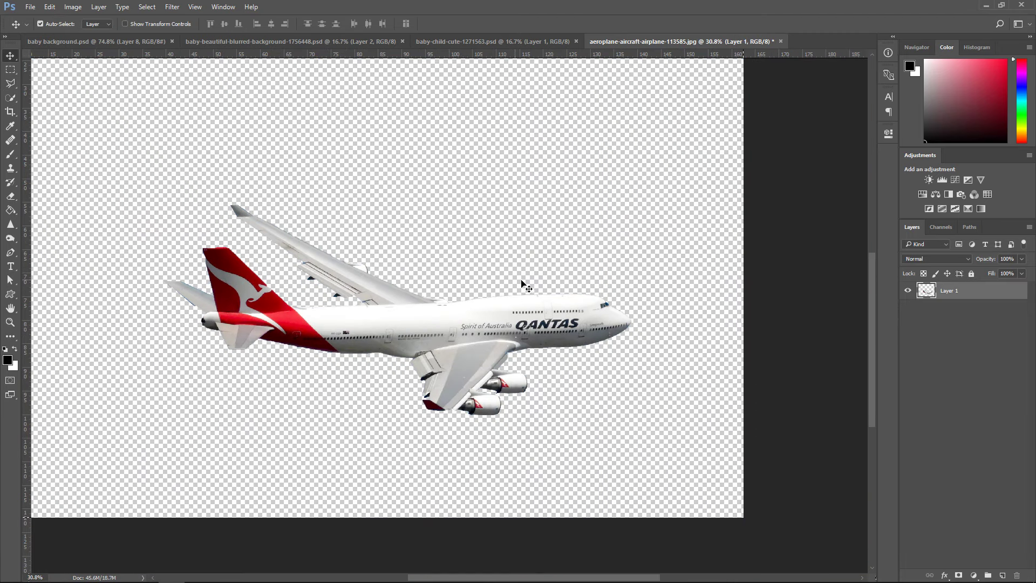
# Bring the cut-out aeroplane into baby background.psd and scale it down to about 34% over the Eiffel Tower
pyautogui.scroll(-2, 384, 231)
pyautogui.scroll(1, 382, 228)
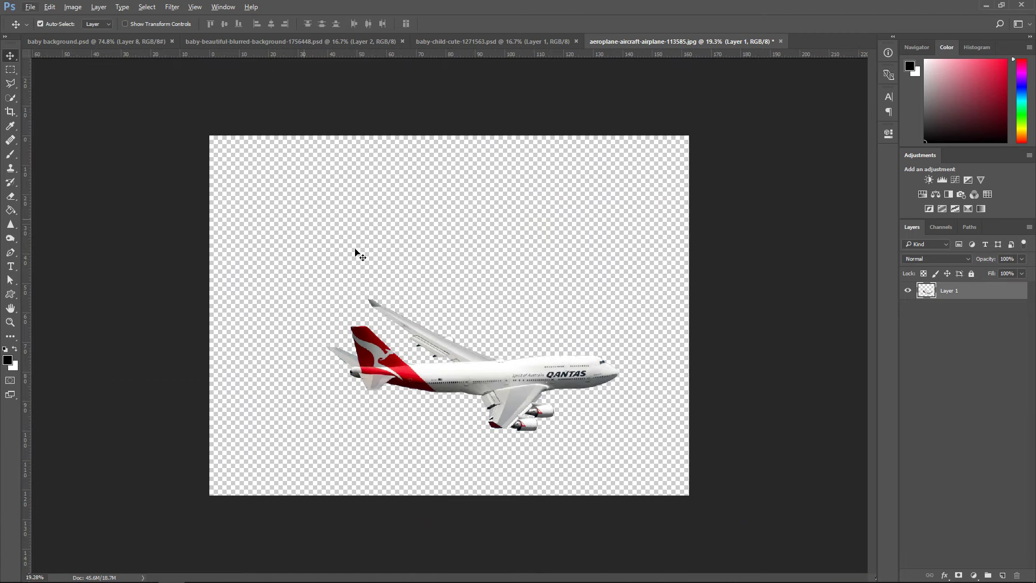
pyautogui.moveTo(518, 384); pyautogui.dragTo(547, 295)
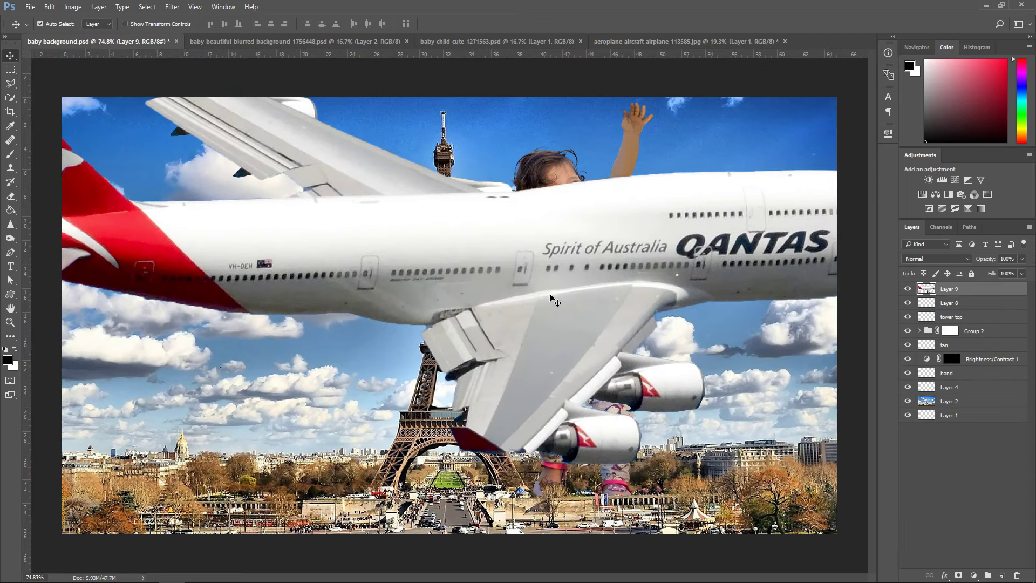
pyautogui.scroll(-2, 547, 295)
pyautogui.hotkey('ctrl', 't')
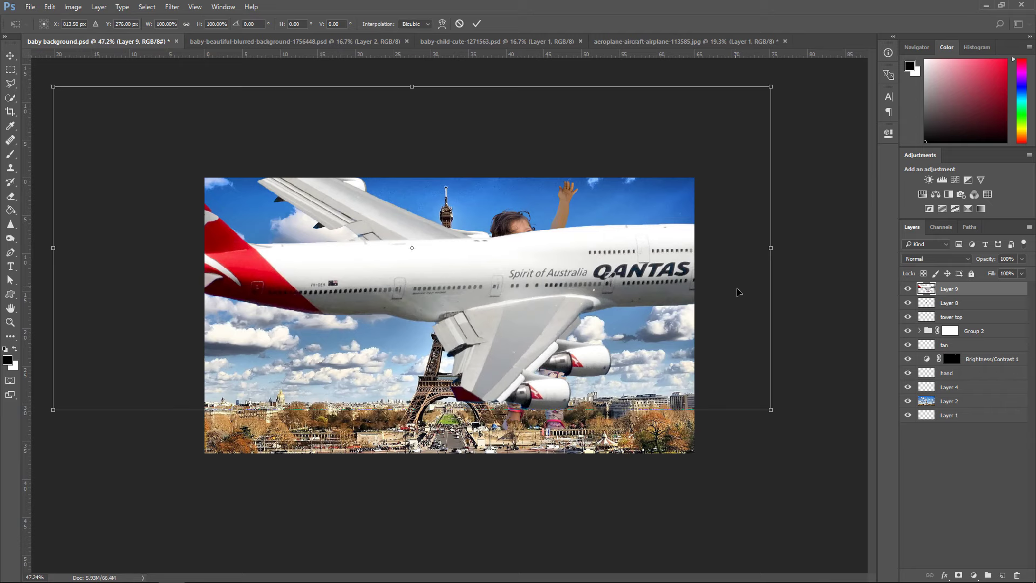
pyautogui.moveTo(771, 88); pyautogui.dragTo(297, 298)
pyautogui.moveTo(274, 366); pyautogui.dragTo(479, 314)
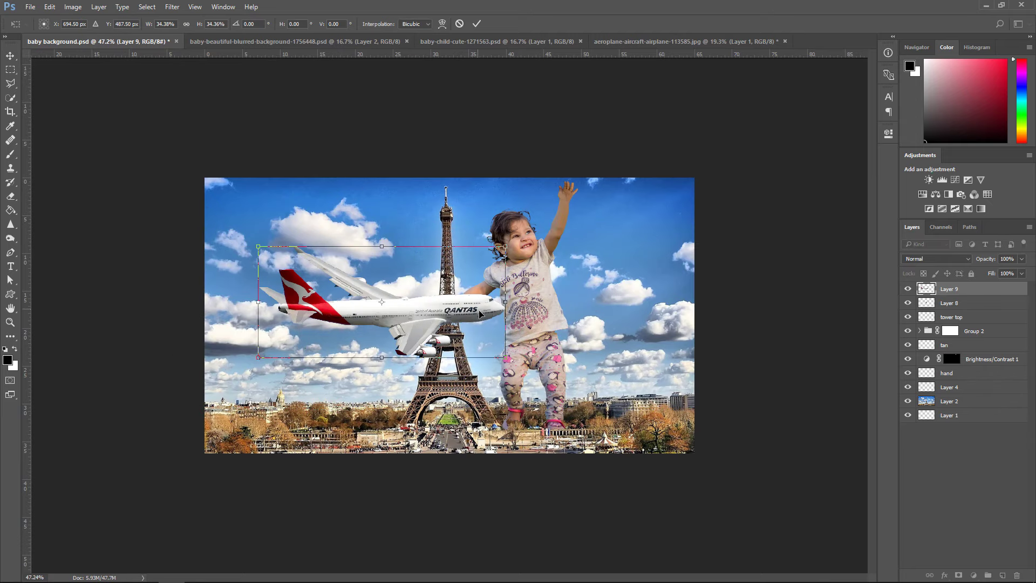
# Shrink the aeroplane further to about 6% of its size and place it over the toddler's raised hand
pyautogui.scroll(1, 510, 334)
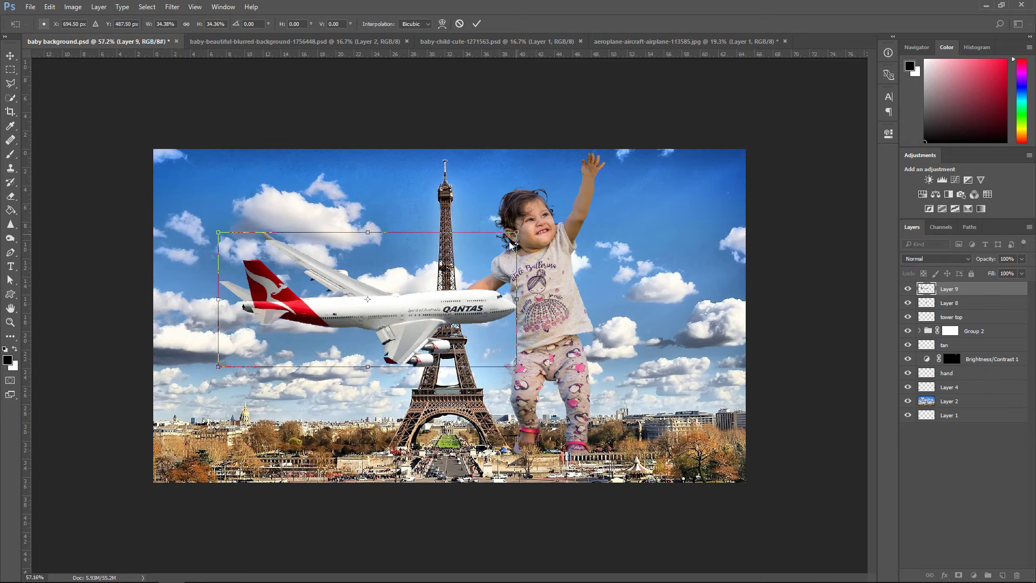
pyautogui.moveTo(519, 232); pyautogui.dragTo(378, 307)
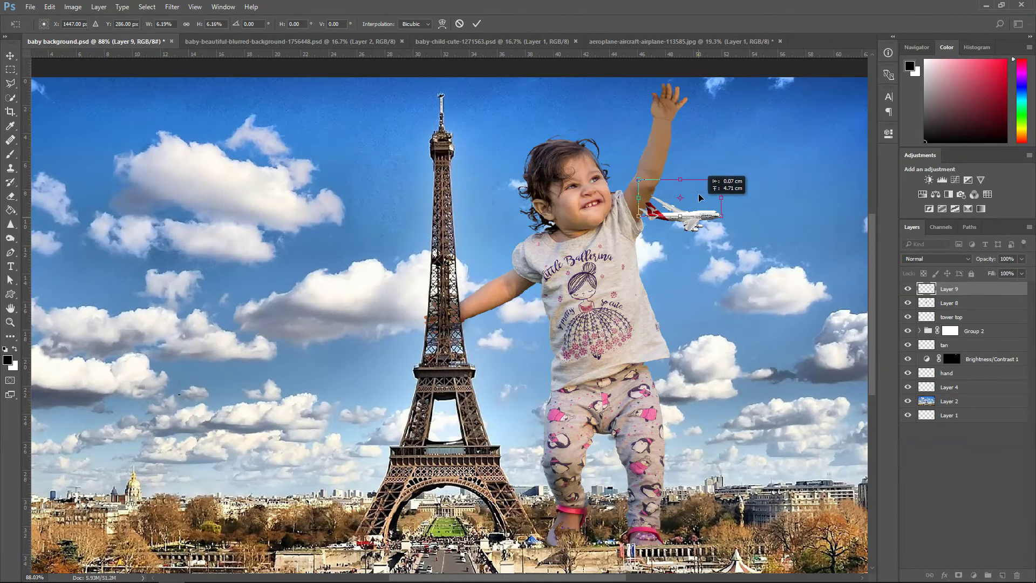
pyautogui.moveTo(698, 193); pyautogui.dragTo(689, 97)
pyautogui.scroll(1, 689, 97)
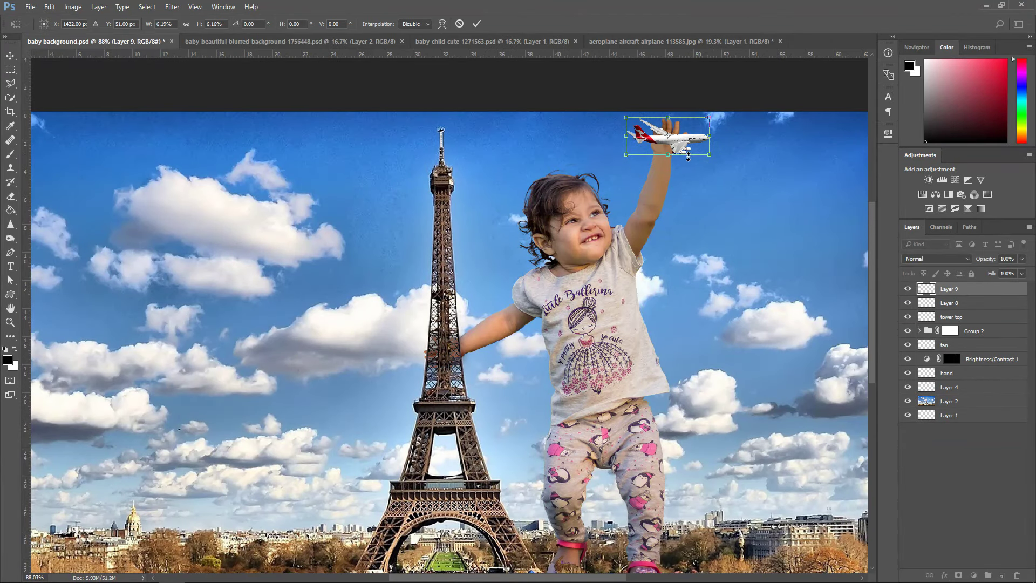
pyautogui.scroll(1, 738, 132)
pyautogui.moveTo(689, 143); pyautogui.dragTo(741, 142)
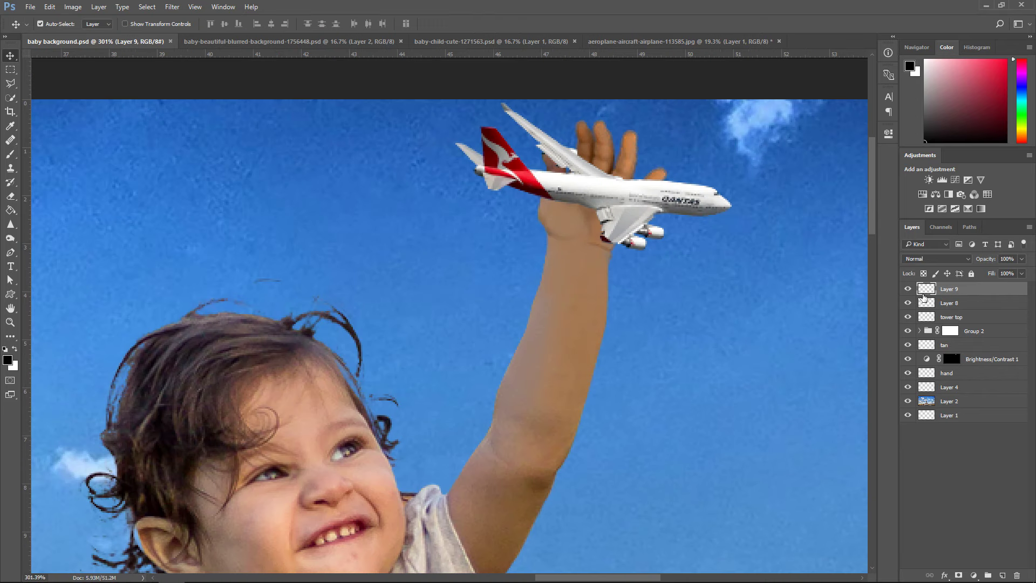
# Move the aeroplane layer directly below Group 2, name it plane, and duplicate it with the original hidden
pyautogui.moveTo(923, 295); pyautogui.dragTo(959, 343)
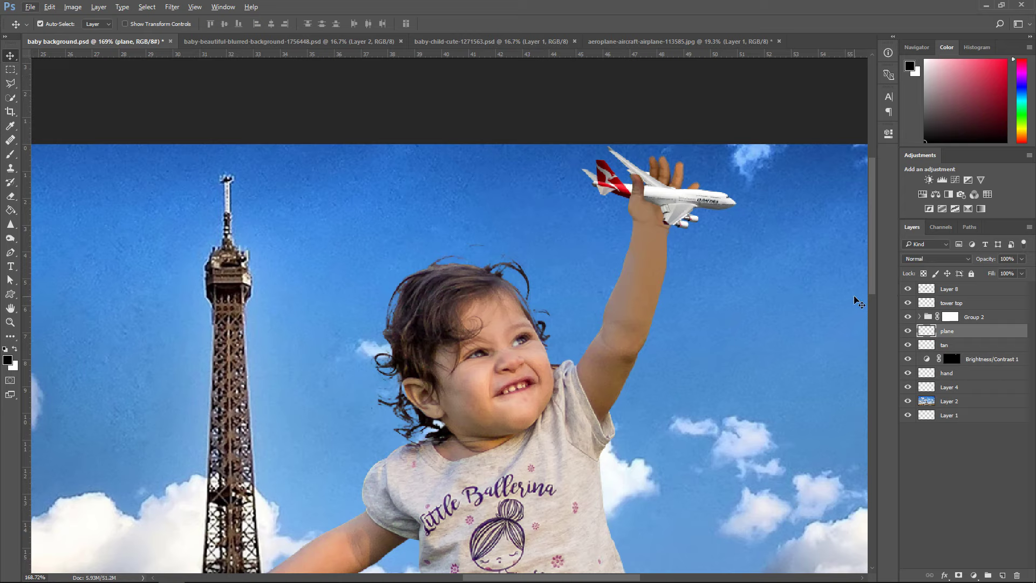
pyautogui.hotkey('ctrl', 'j')
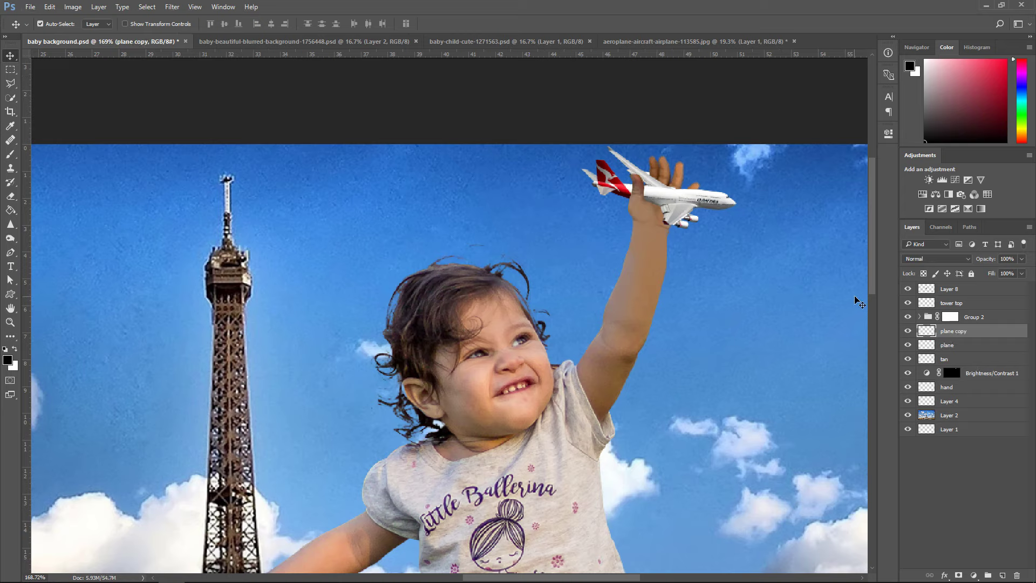
pyautogui.click(907, 345)
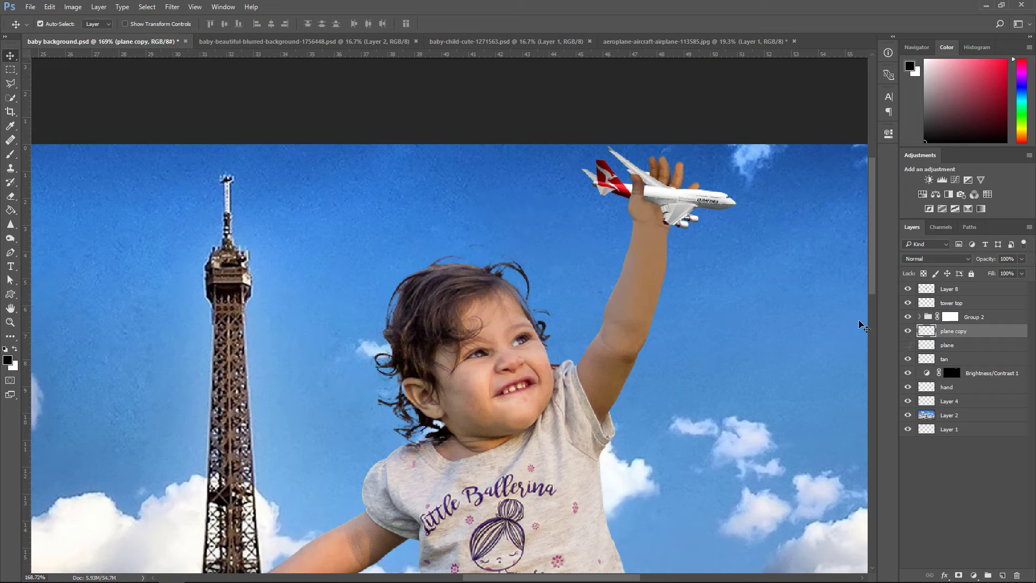
# Apply a Motion Blur to the plane copy layer with an angle of -6° and a distance of 2 pixels
pyautogui.click(172, 7)
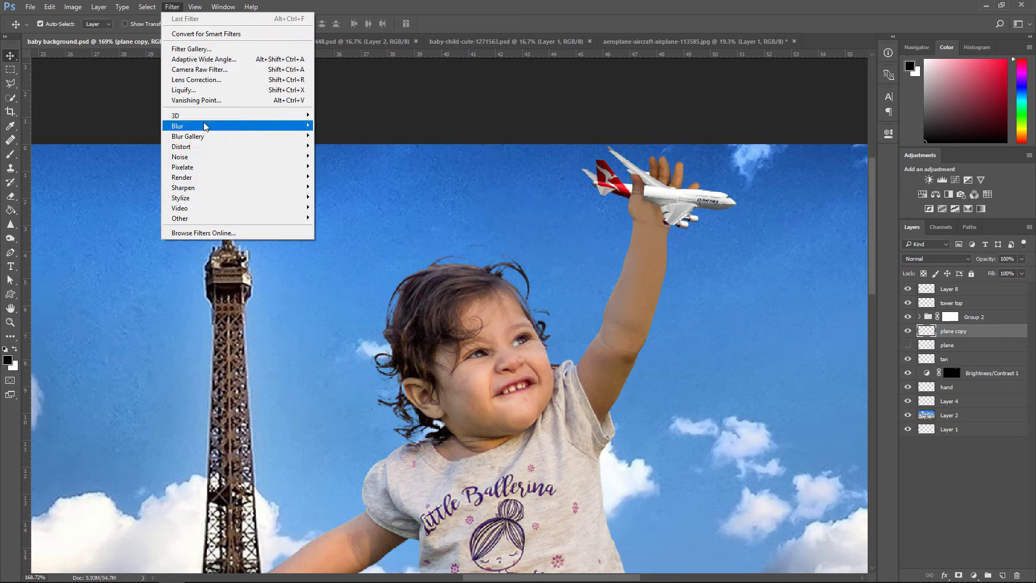
pyautogui.moveTo(203, 128)
pyautogui.click(341, 187)
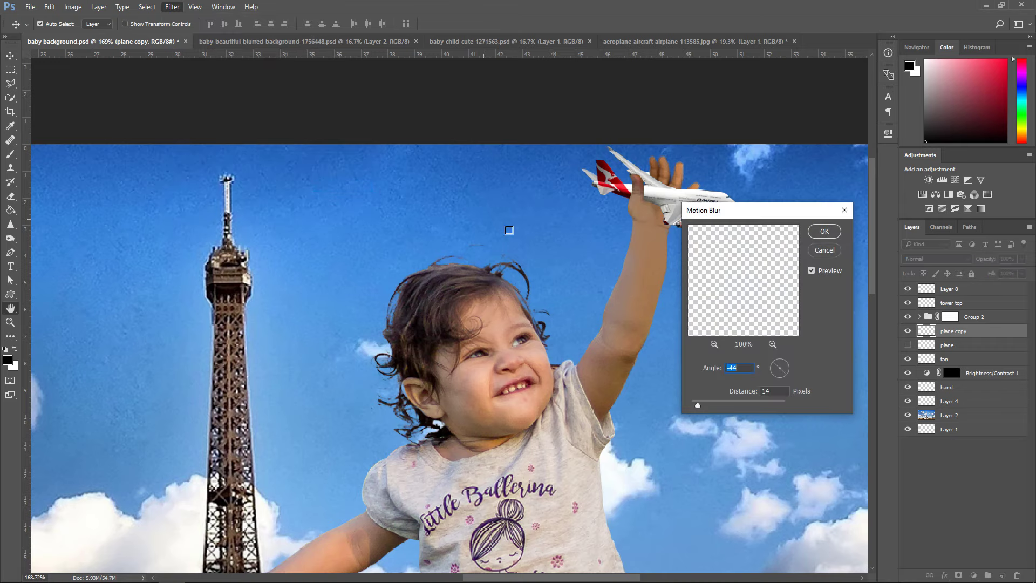
pyautogui.moveTo(783, 374); pyautogui.dragTo(771, 370)
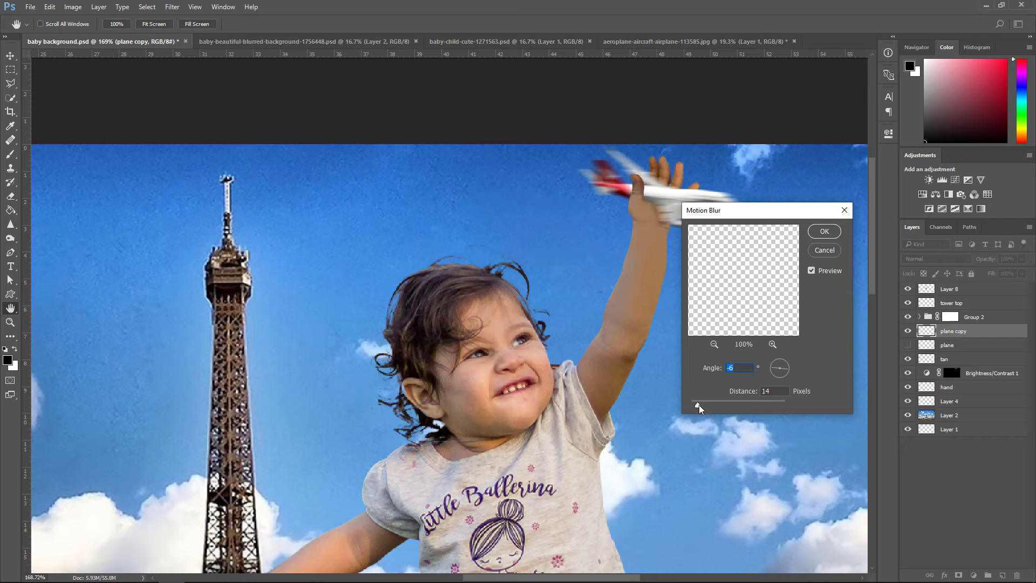
pyautogui.moveTo(699, 409); pyautogui.dragTo(694, 408)
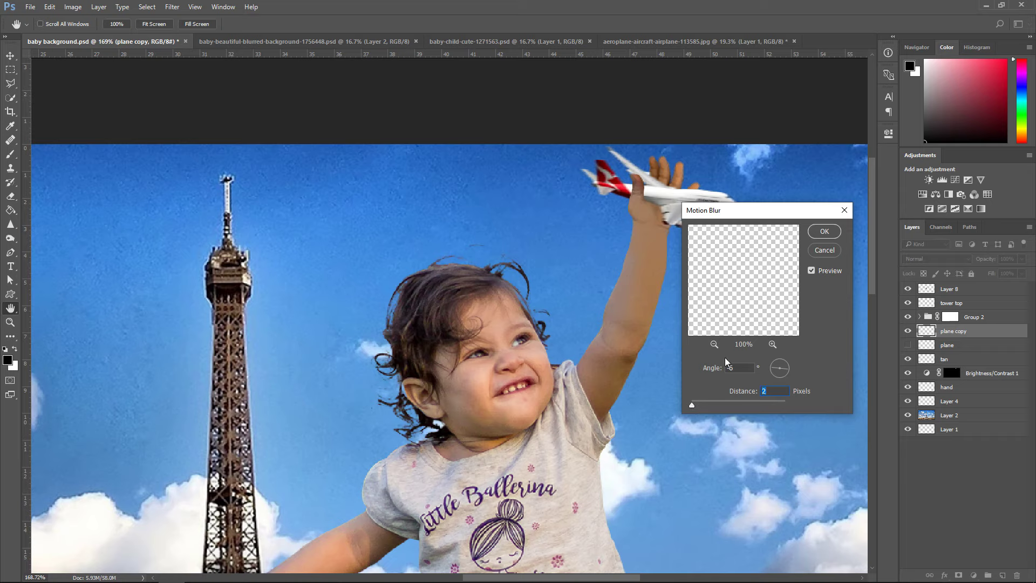
pyautogui.moveTo(731, 210); pyautogui.dragTo(713, 262)
pyautogui.click(806, 285)
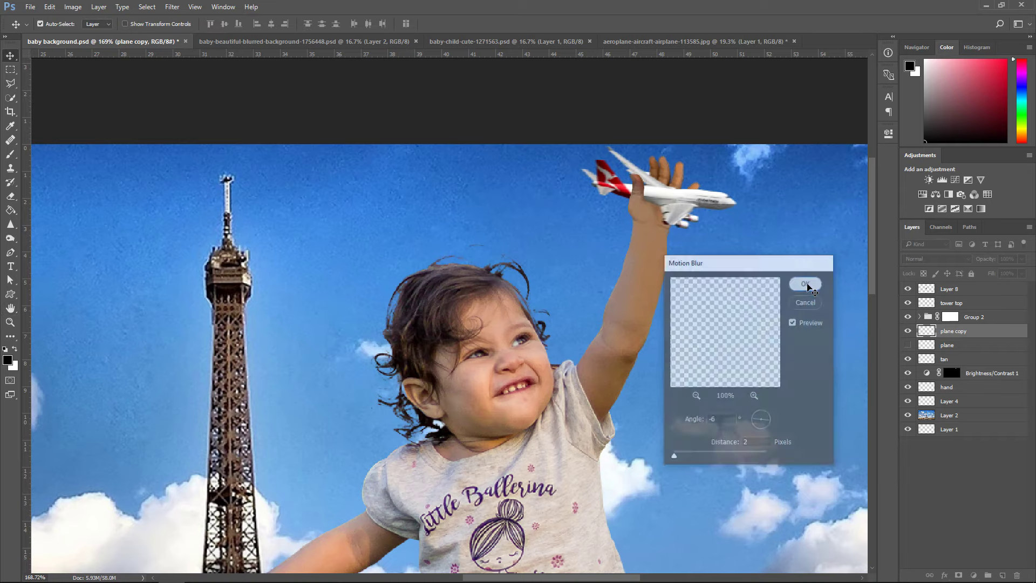
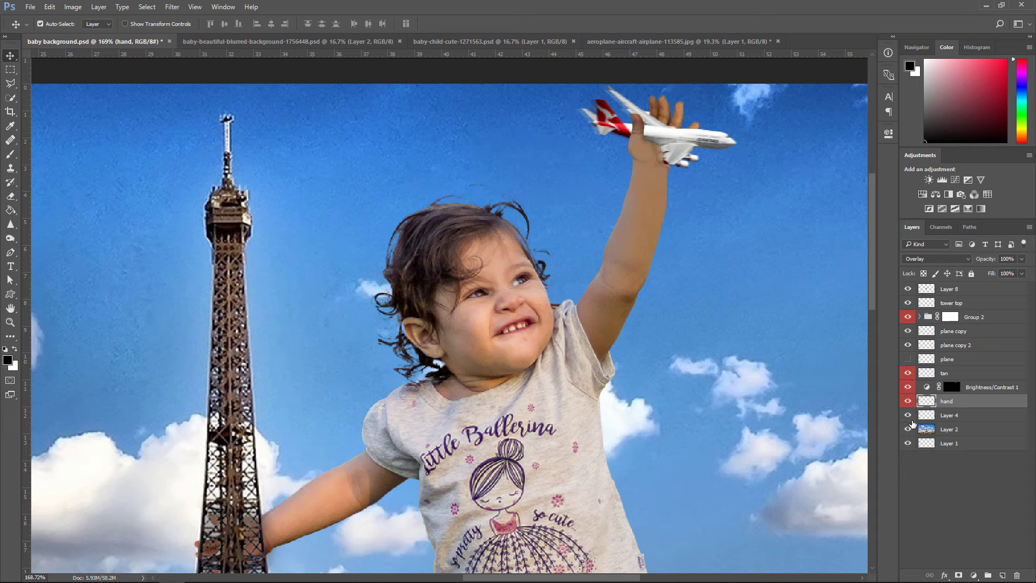
# Label Layer 4 red, then duplicate the layers from tan down to Layer 4 and group the copies
pyautogui.rightClick(907, 417)
pyautogui.click(932, 463)
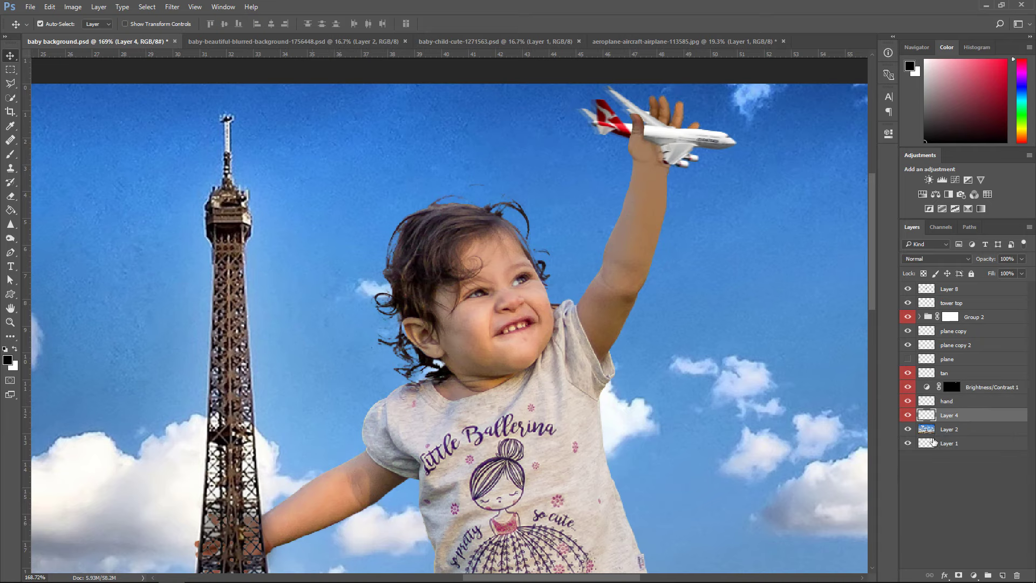
pyautogui.click(950, 372)
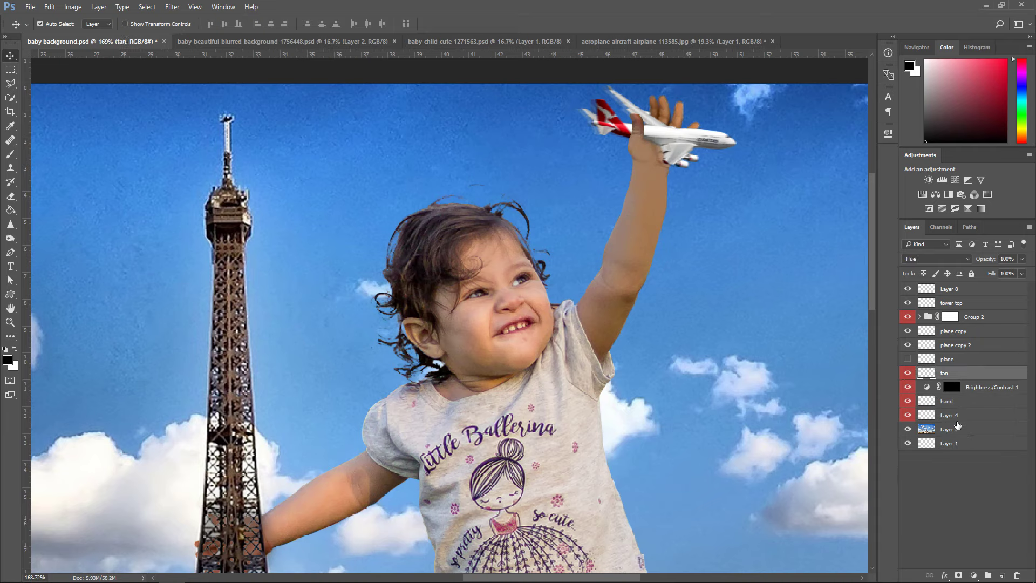
pyautogui.keyDown('shift'); pyautogui.click(955, 416); pyautogui.keyUp('shift')
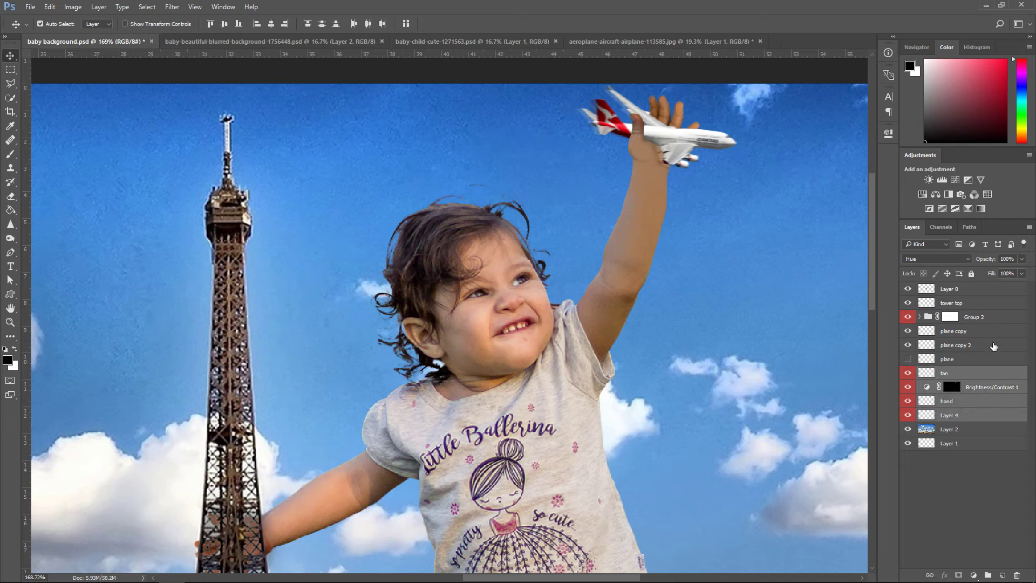
pyautogui.hotkey('ctrl', 'j')
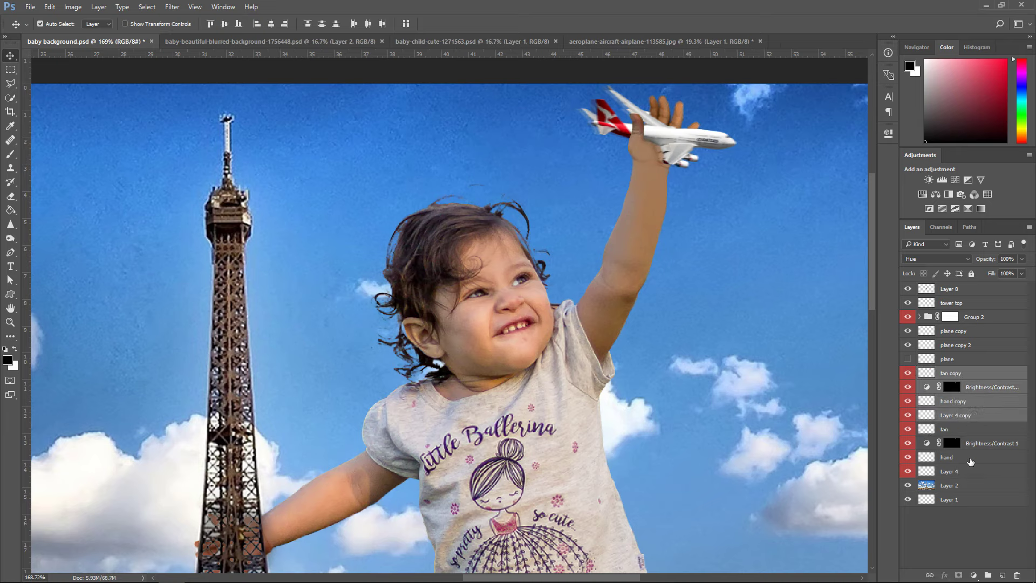
pyautogui.click(989, 574)
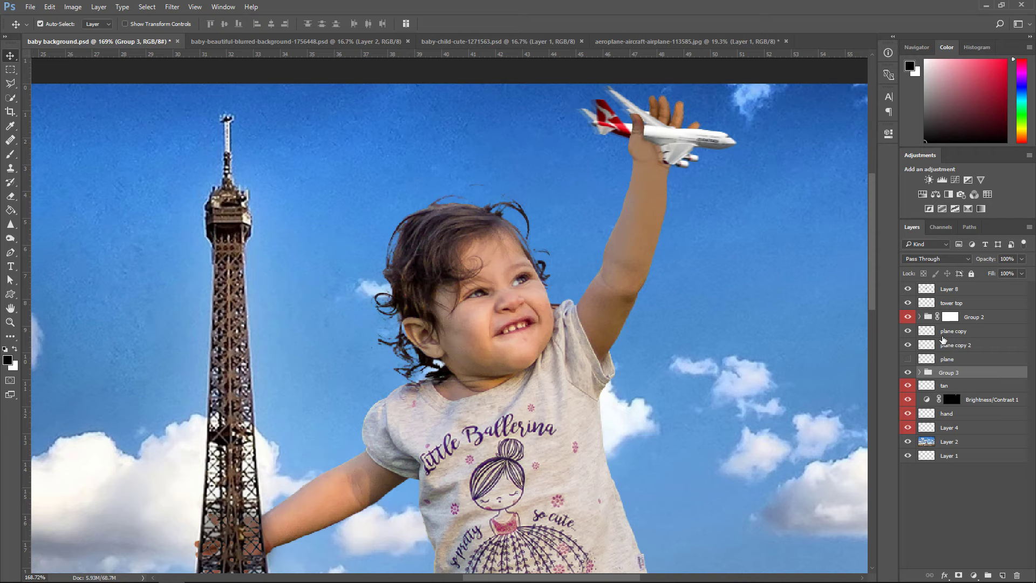
# Duplicate Group 2, place the copy beneath the original, and move Group 3 below Layer 4
pyautogui.click(963, 318)
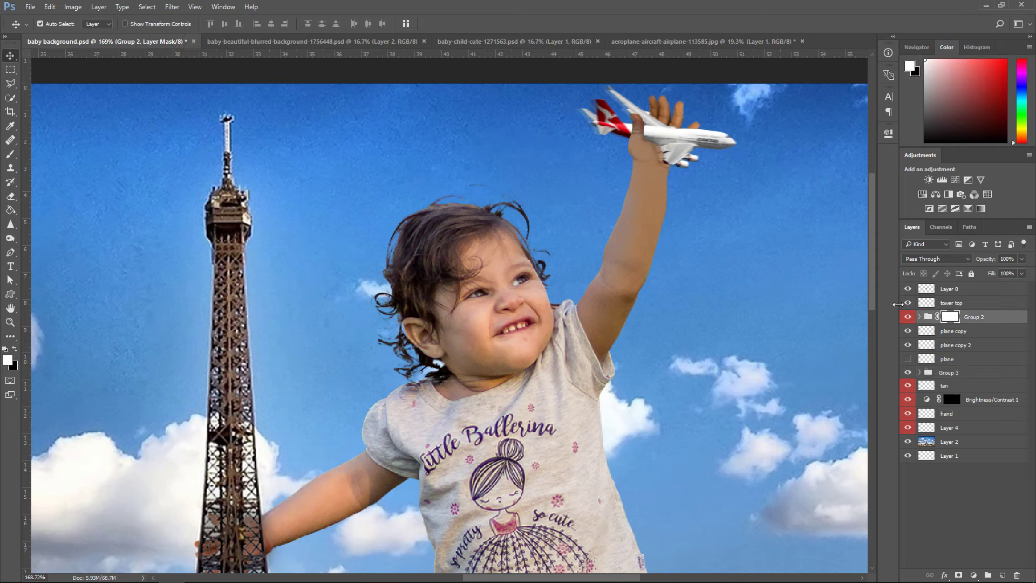
pyautogui.press('ctrl')
pyautogui.hotkey('ctrl', 'j')
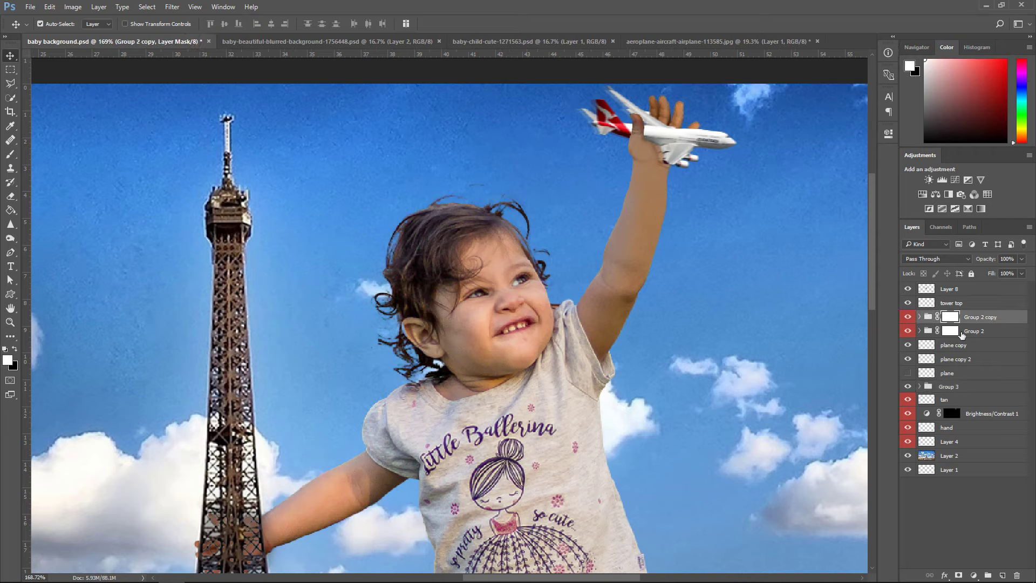
pyautogui.moveTo(977, 321); pyautogui.dragTo(979, 345)
pyautogui.moveTo(954, 390); pyautogui.dragTo(953, 446)
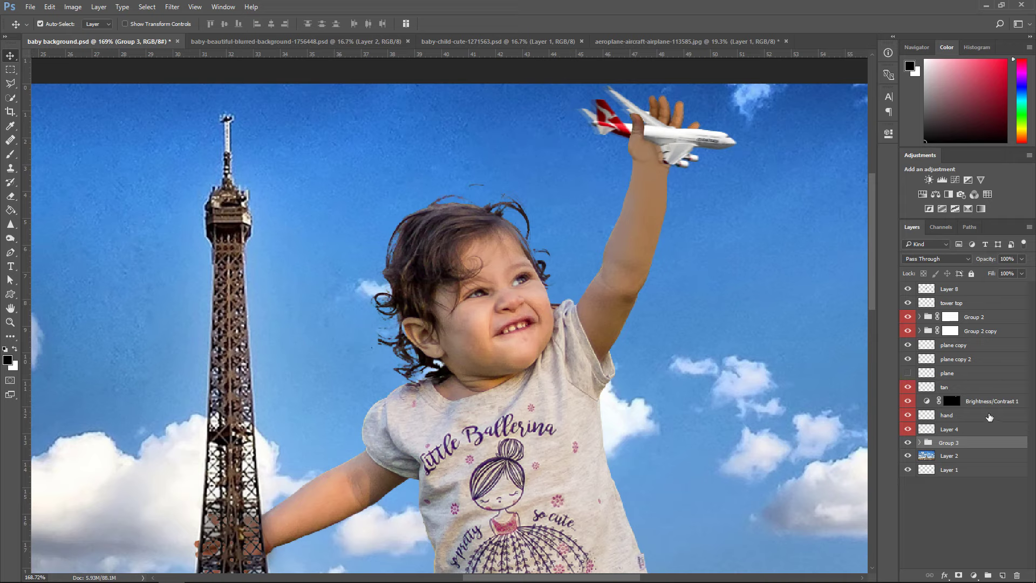
# Try a free transform on Group 2 copy and Group 3 together
pyautogui.keyDown('ctrl'); pyautogui.click(976, 331); pyautogui.keyUp('ctrl')
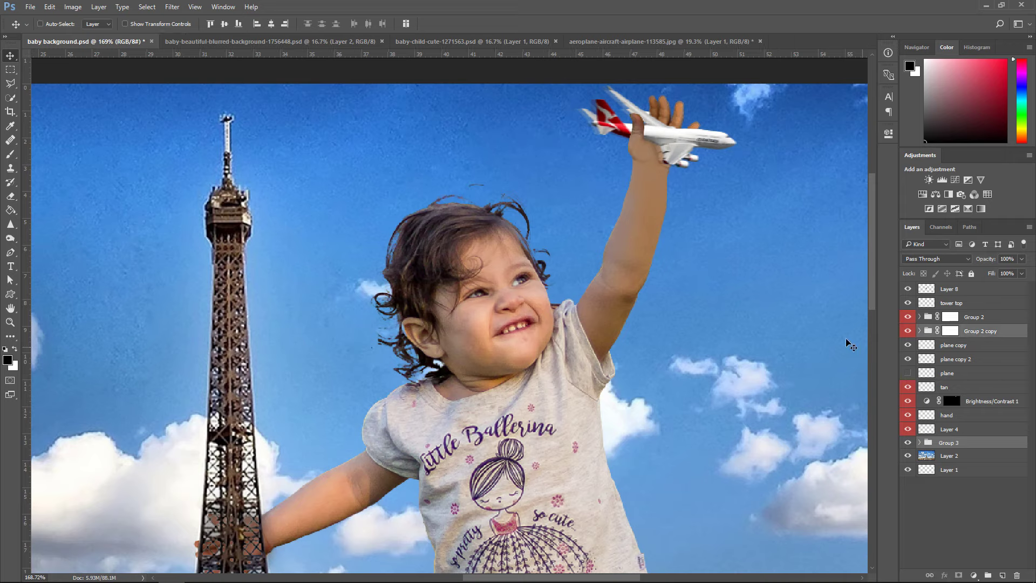
pyautogui.hotkey('ctrl', 't')
pyautogui.moveTo(743, 126); pyautogui.dragTo(756, 133)
pyautogui.press('Return')
# Convert the duplicated group beneath Group 2, Group 2 copy 2, to a smart object
pyautogui.click(950, 331)
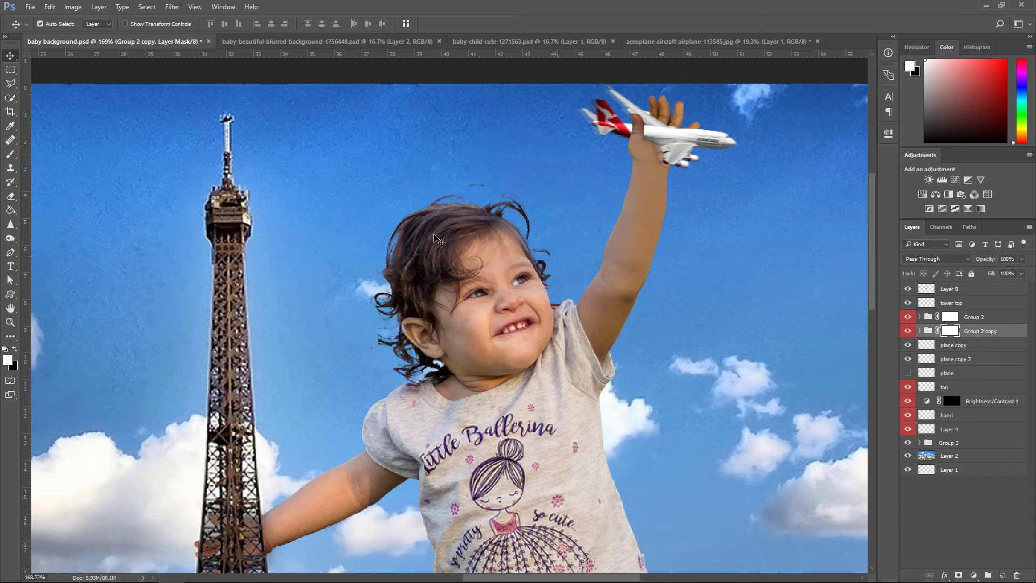
pyautogui.click(10, 252)
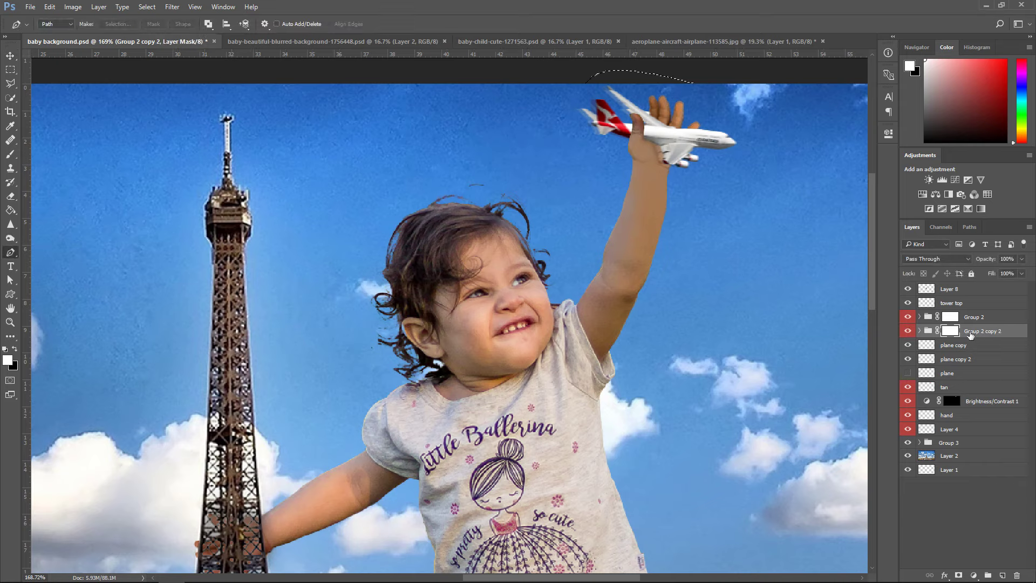
pyautogui.rightClick(970, 334)
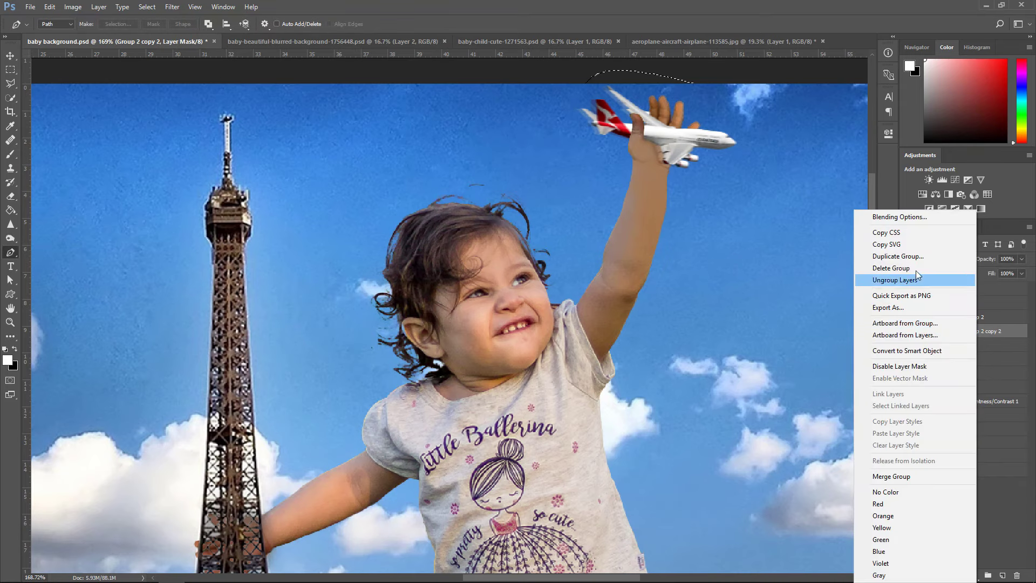
pyautogui.click(912, 351)
# Draw a closed Pen path from the shoulder seam around the raised arm and aeroplane and convert it to a selection
pyautogui.moveTo(561, 178); pyautogui.dragTo(563, 240)
pyautogui.click(561, 263)
pyautogui.click(566, 308)
pyautogui.click(580, 349)
pyautogui.click(601, 385)
pyautogui.click(647, 394)
pyautogui.moveTo(722, 316); pyautogui.dragTo(734, 296)
pyautogui.moveTo(762, 228); pyautogui.dragTo(767, 212)
pyautogui.moveTo(780, 138); pyautogui.dragTo(778, 116)
pyautogui.moveTo(754, 90); pyautogui.dragTo(740, 86)
pyautogui.moveTo(661, 68); pyautogui.dragTo(644, 68)
pyautogui.moveTo(587, 84); pyautogui.dragTo(579, 93)
pyautogui.moveTo(559, 138); pyautogui.dragTo(559, 150)
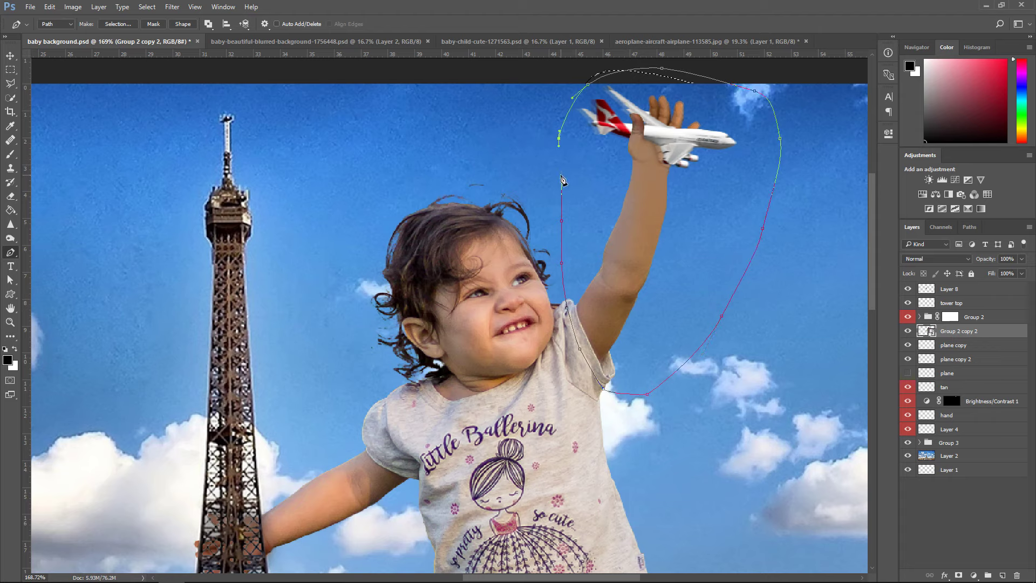
pyautogui.click(125, 24)
pyautogui.click(579, 168)
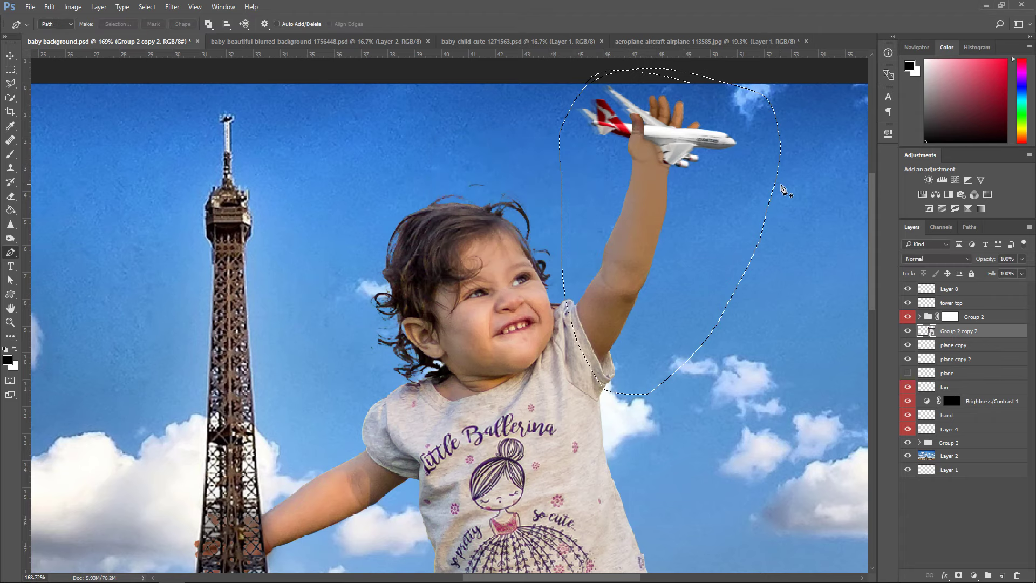
# Copy the selected raised arm to its own layer and delete the Group 2 copy 2 smart object
pyautogui.hotkey('ctrl', 'j')
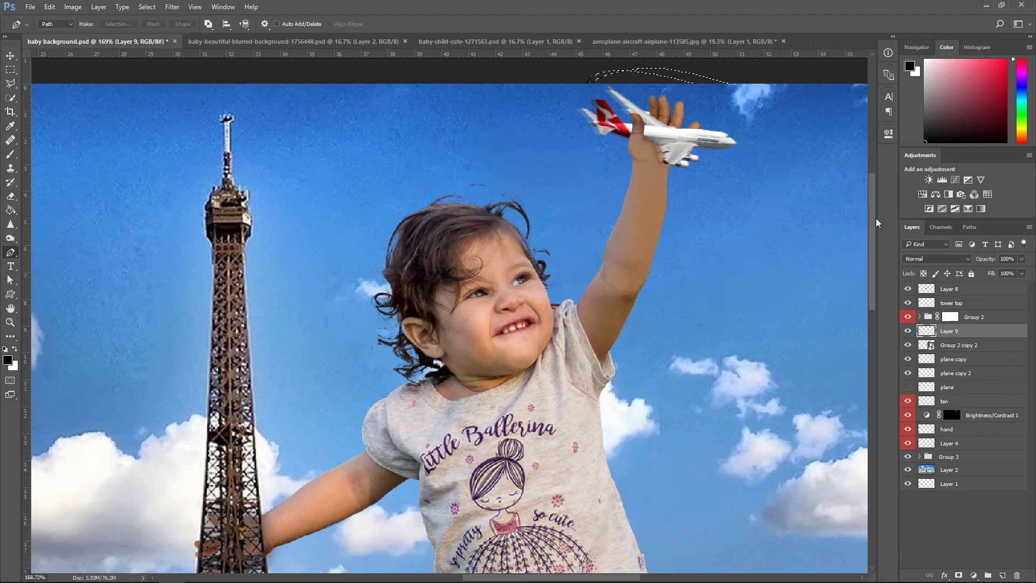
pyautogui.click(944, 346)
pyautogui.press('Delete')
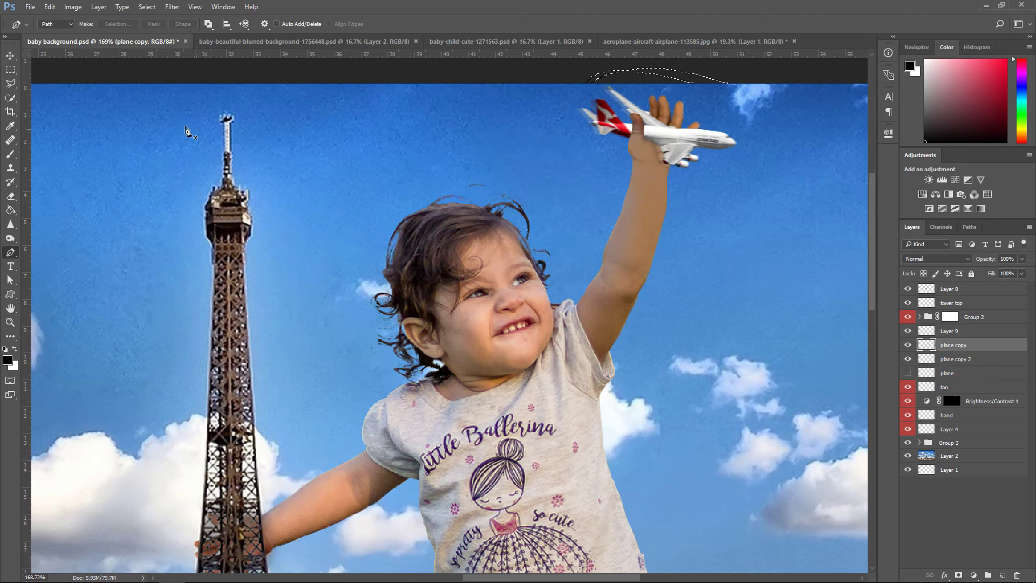
# Give the copied arm layer, Layer 9, a red colour label
pyautogui.click(10, 55)
pyautogui.click(971, 335)
pyautogui.rightClick(915, 335)
pyautogui.click(933, 376)
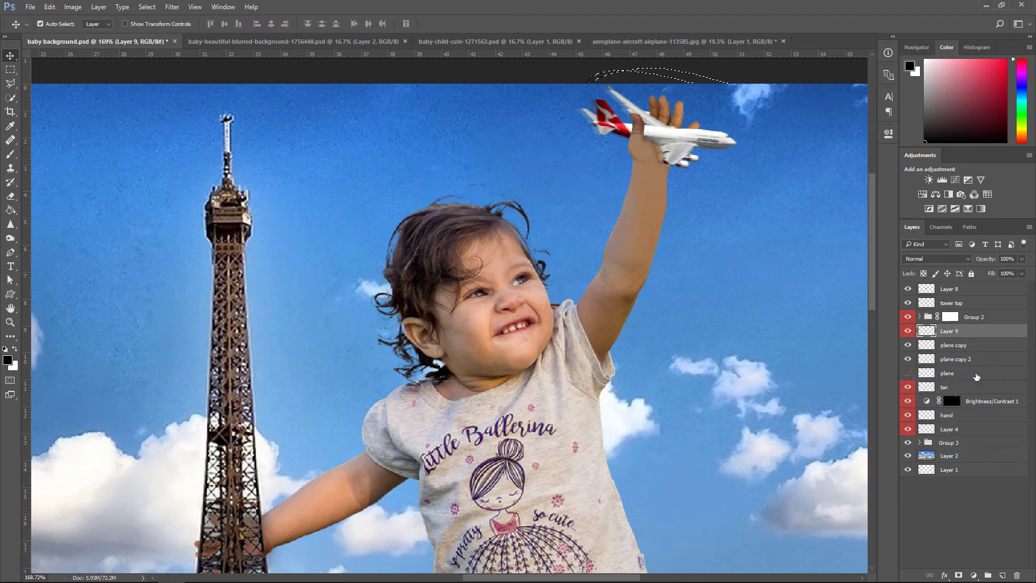
# Free-transform Layer 9 and Group 3 together, rotating them about 5° clockwise and shifting them slightly down and to the right
pyautogui.press('ctrl')
pyautogui.keyDown('ctrl'); pyautogui.click(966, 446); pyautogui.keyUp('ctrl')
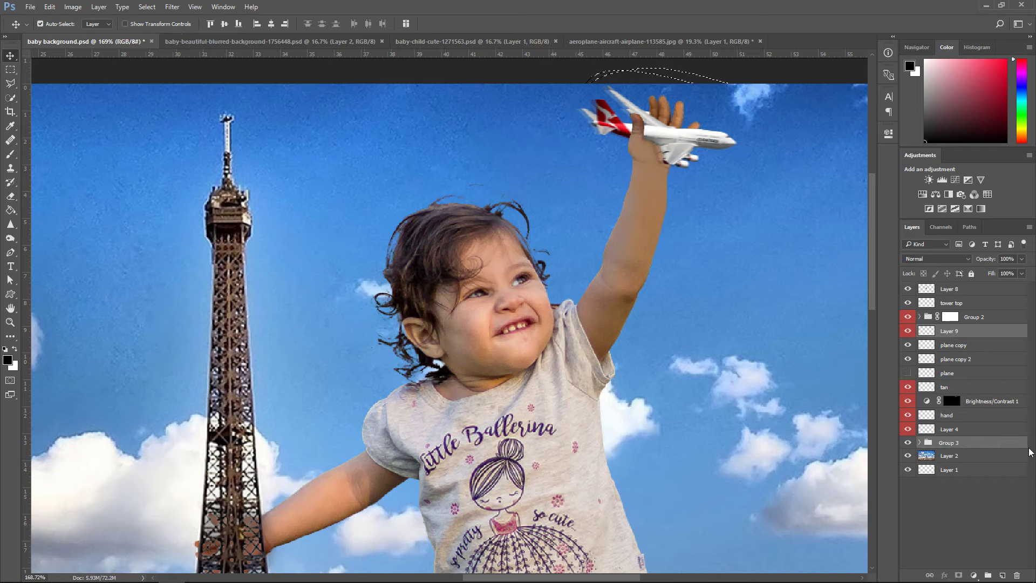
pyautogui.hotkey('ctrl', 't')
pyautogui.moveTo(813, 248); pyautogui.dragTo(817, 285)
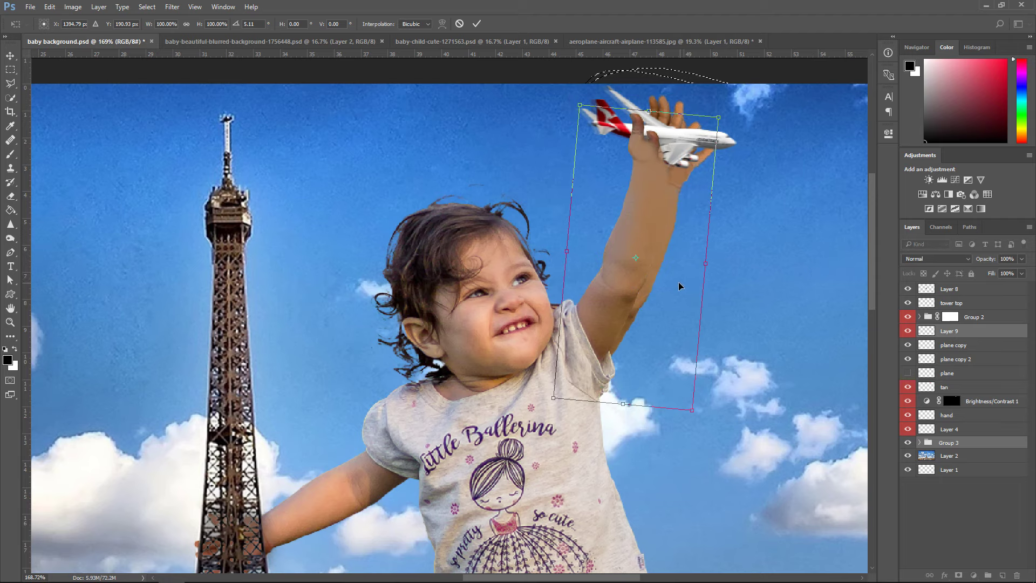
pyautogui.moveTo(678, 282)
pyautogui.mouseDown()
pyautogui.moveTo(687, 280)
pyautogui.moveTo(684, 290)
pyautogui.mouseUp()
pyautogui.press('Return')
# Check what Group 3, Group 2 and Layer 9 each contribute by switching their visibility off and on
pyautogui.click(950, 442)
pyautogui.click(908, 442)
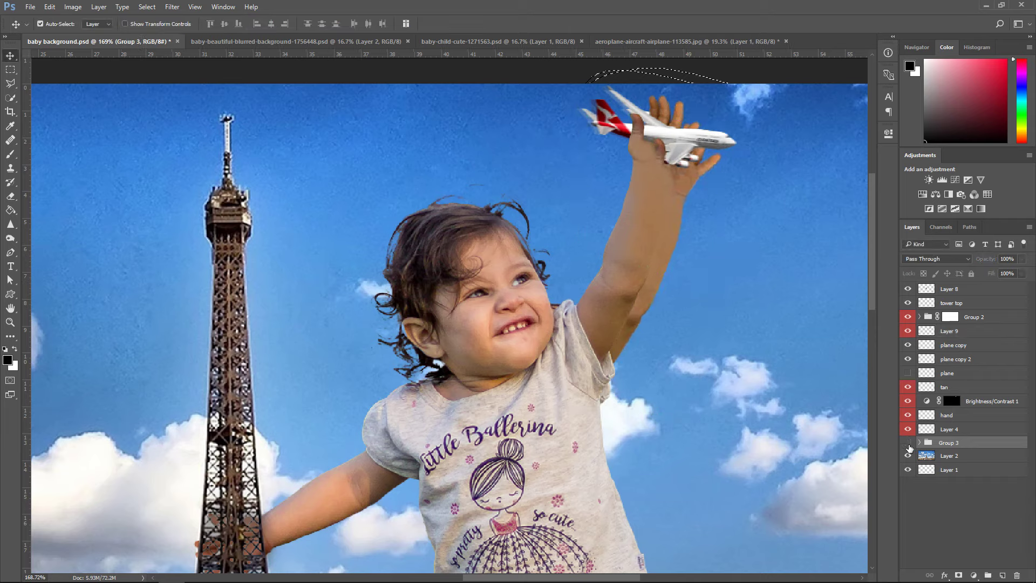
pyautogui.click(907, 443)
pyautogui.click(949, 317)
pyautogui.click(909, 317)
pyautogui.click(909, 316)
pyautogui.click(926, 330)
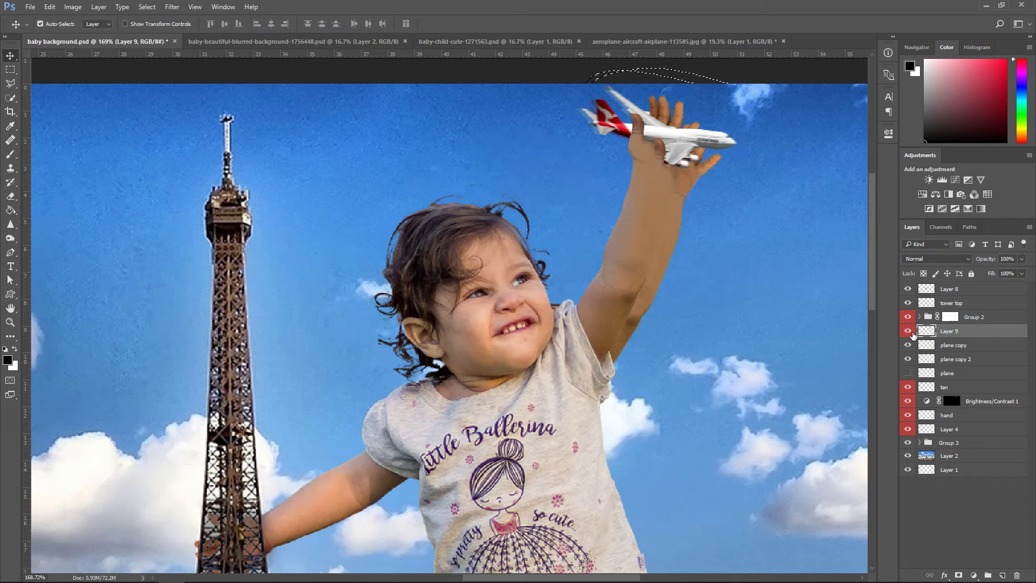
pyautogui.click(909, 332)
pyautogui.click(909, 332)
# Outline the duplicate thumb below the aeroplane with the Polygonal Lasso, delete it from Layer 9 and deselect
pyautogui.scroll(6, 719, 139)
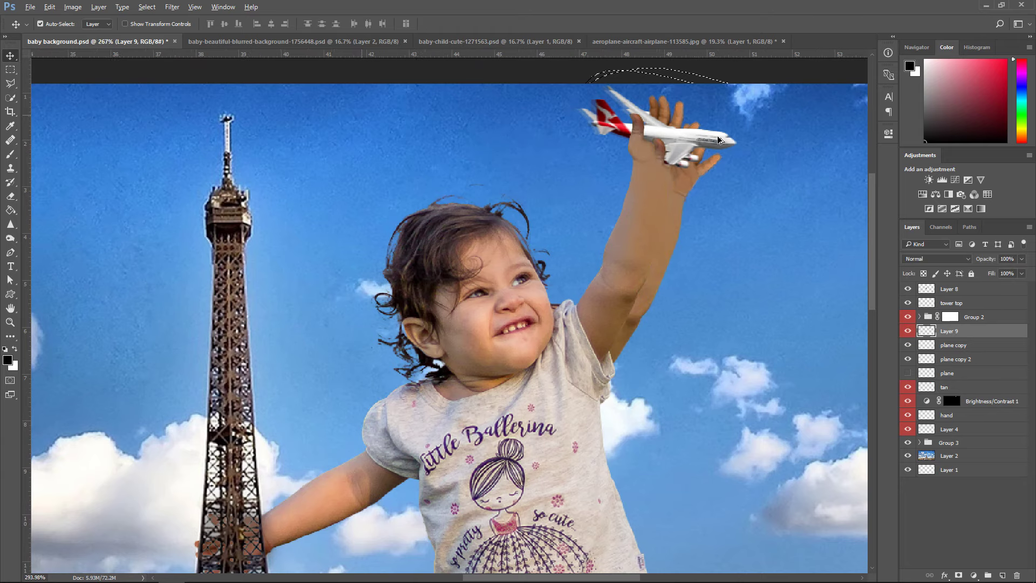
pyautogui.click(11, 83)
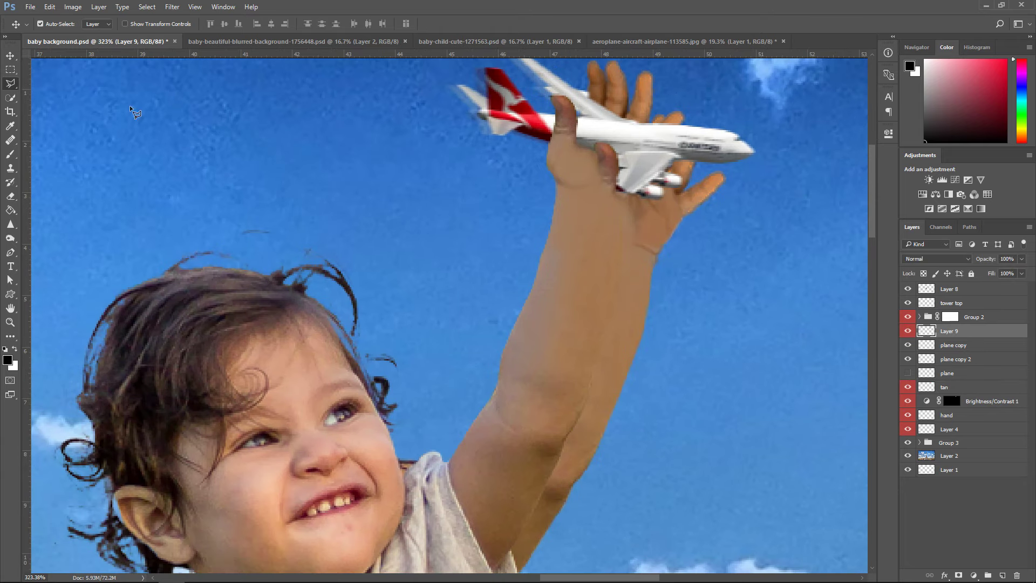
pyautogui.click(584, 139)
pyautogui.click(570, 193)
pyautogui.click(578, 226)
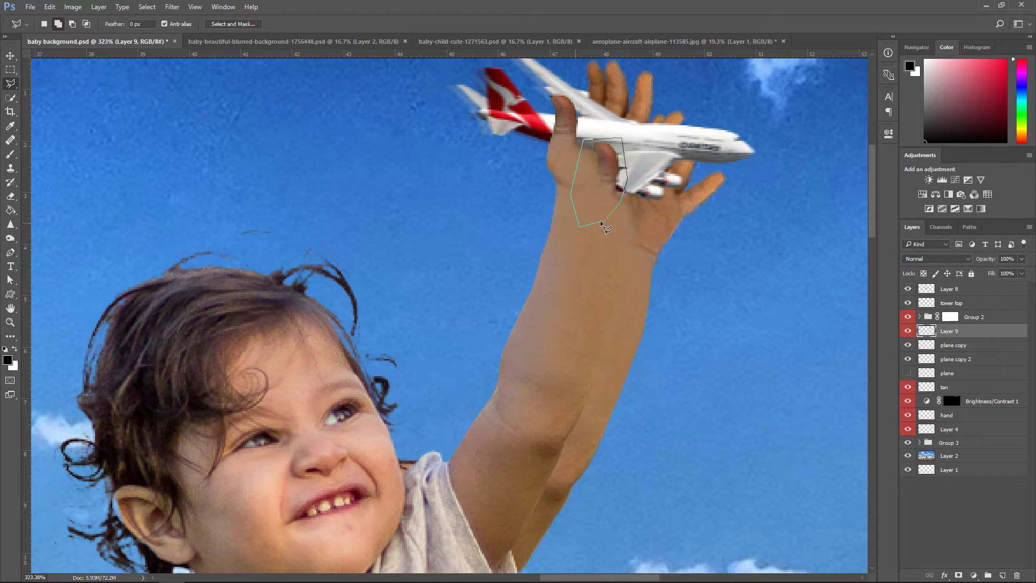
pyautogui.click(603, 220)
pyautogui.press('Delete')
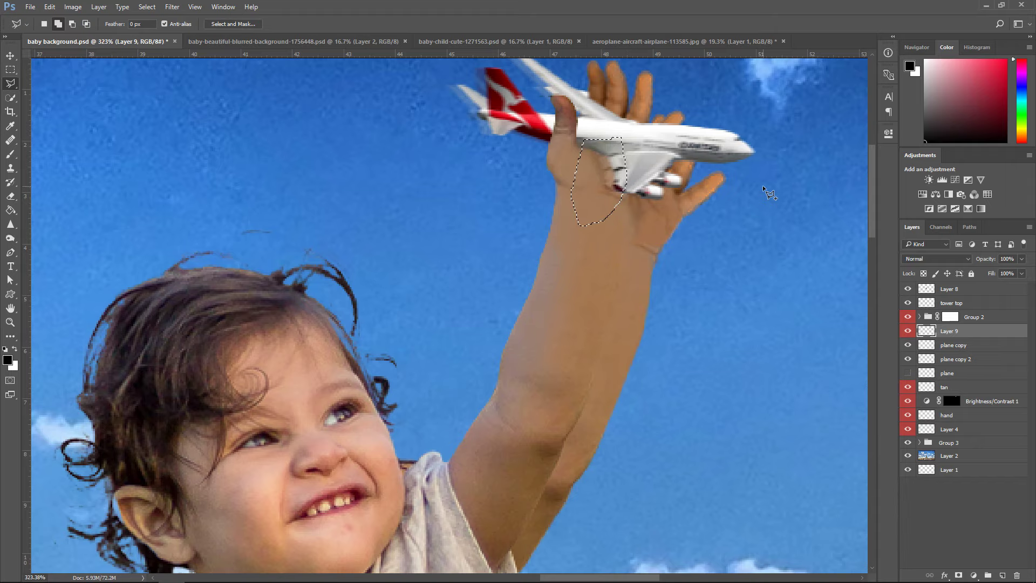
pyautogui.hotkey('ctrl', 'd')
# Lower the opacity of Layer 9, the duplicated arm, to 34%
pyautogui.click(10, 56)
pyautogui.scroll(-5, 729, 335)
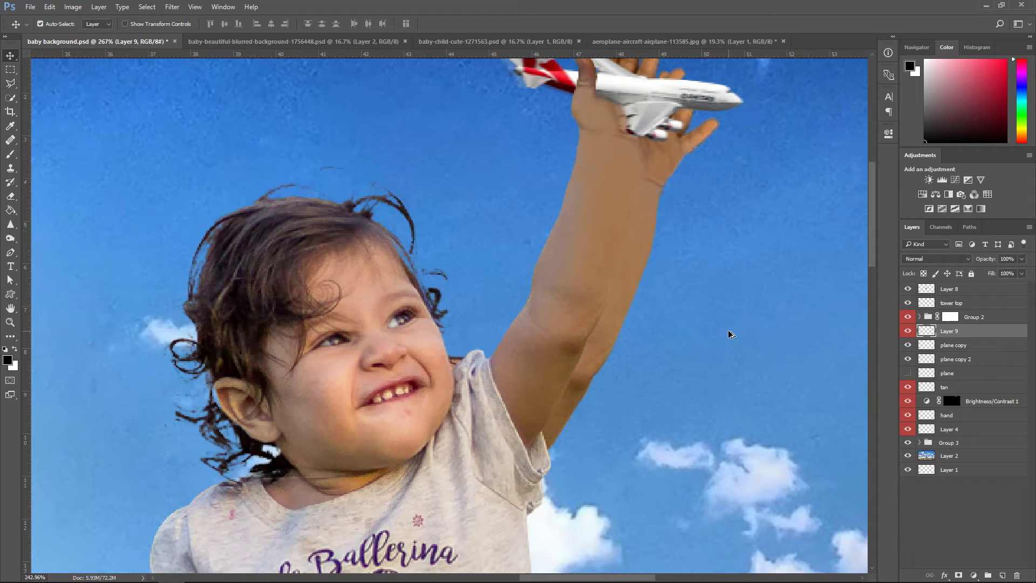
pyautogui.click(1021, 259)
pyautogui.moveTo(991, 272); pyautogui.dragTo(978, 274)
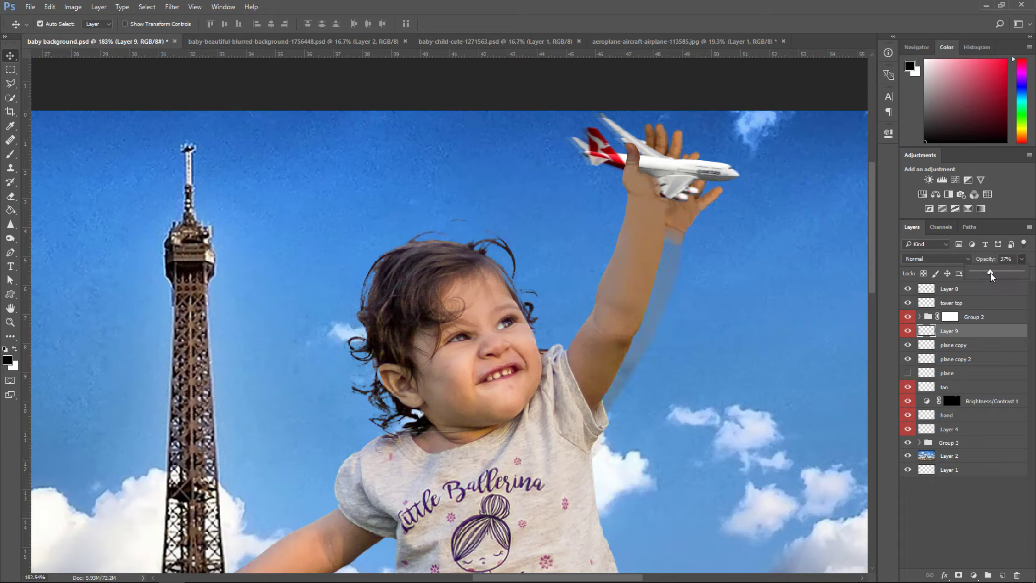
pyautogui.moveTo(990, 273); pyautogui.dragTo(985, 271)
# Match Group 3, the duplicated hand, to Layer 9 by setting its opacity to 34%
pyautogui.click(961, 438)
pyautogui.click(1022, 259)
pyautogui.moveTo(1023, 271); pyautogui.dragTo(996, 272)
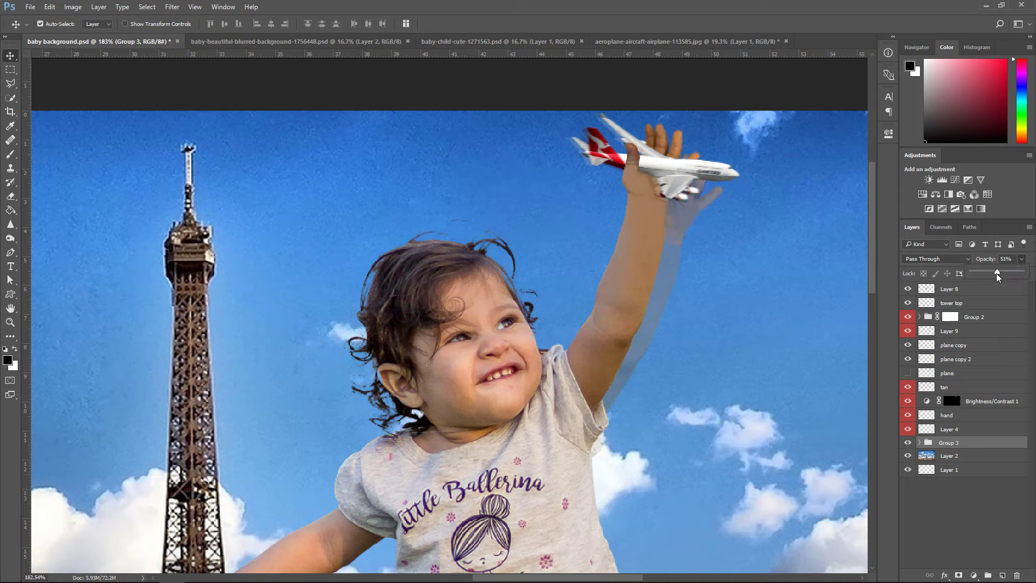
pyautogui.click(962, 331)
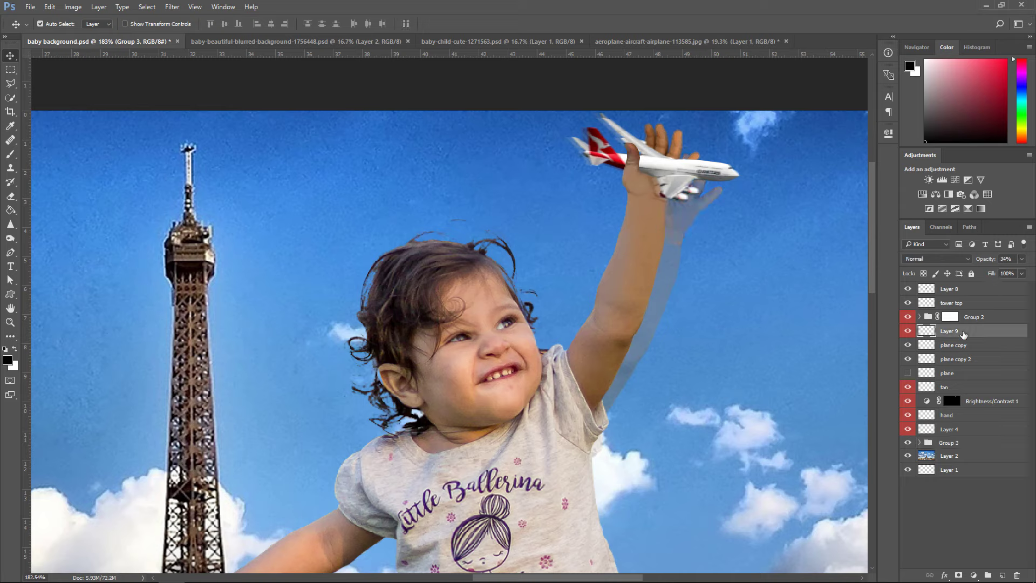
pyautogui.click(951, 443)
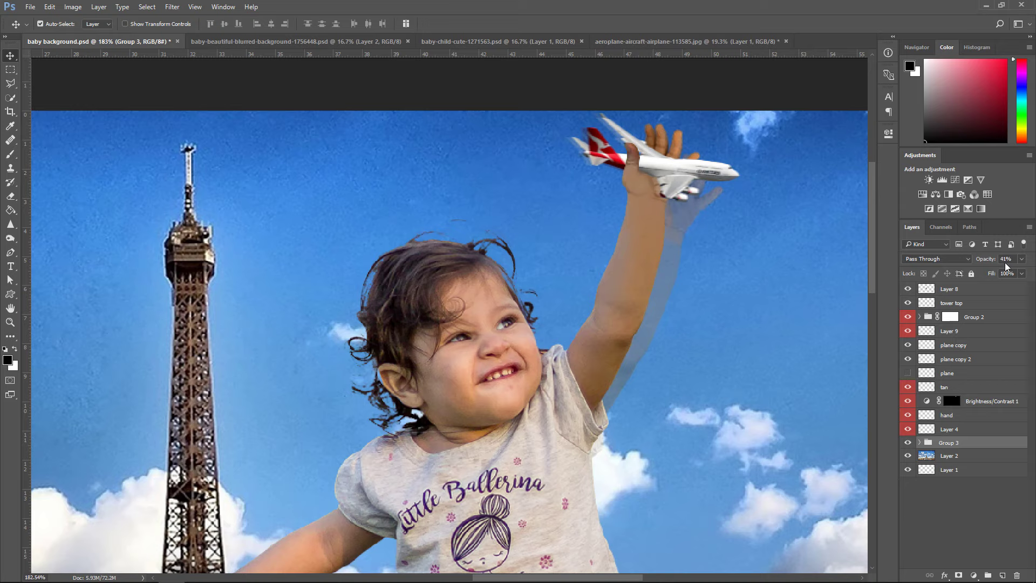
pyautogui.moveTo(1005, 259); pyautogui.dragTo(950, 267)
pyautogui.write('34')
# Move Layer 9 directly above Group 3 and convert the two together to a smart object
pyautogui.click(968, 331)
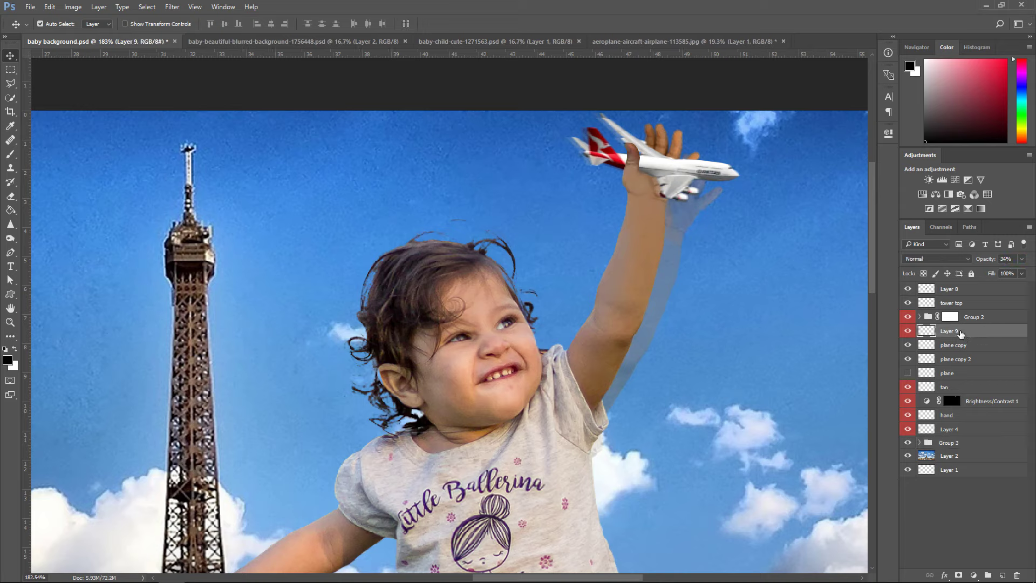
pyautogui.moveTo(960, 334); pyautogui.dragTo(970, 437)
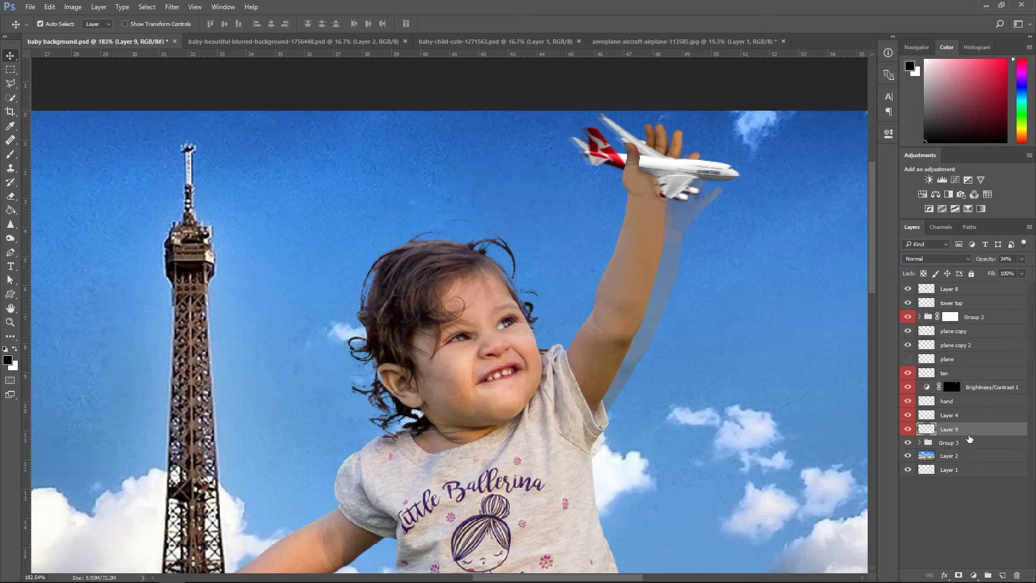
pyautogui.keyDown('shift'); pyautogui.click(960, 444); pyautogui.keyUp('shift')
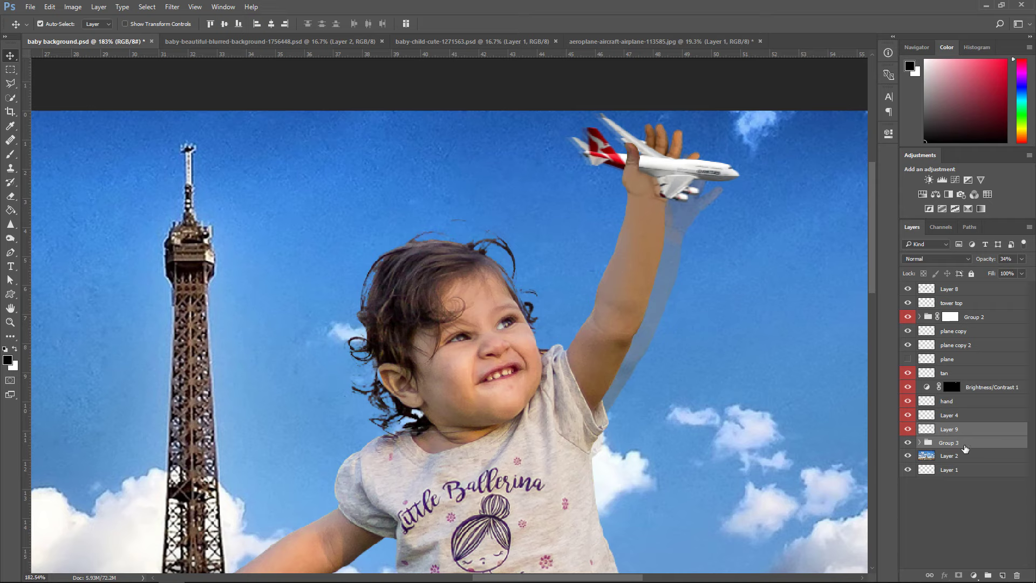
pyautogui.rightClick(964, 444)
pyautogui.click(968, 207)
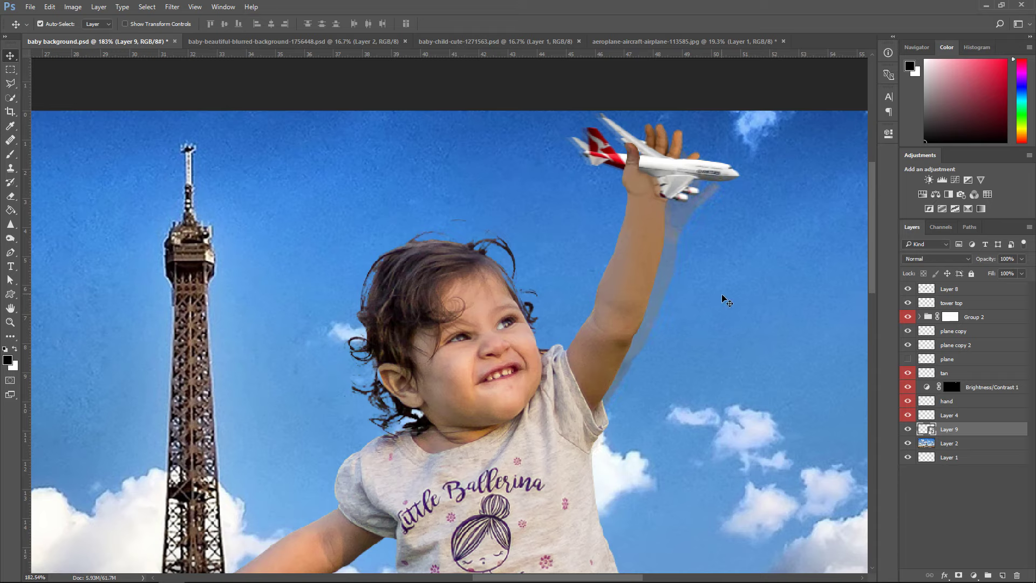
# Apply a Motion Blur to the ghost arm smart object, Layer 9, and duplicate it
pyautogui.click(172, 7)
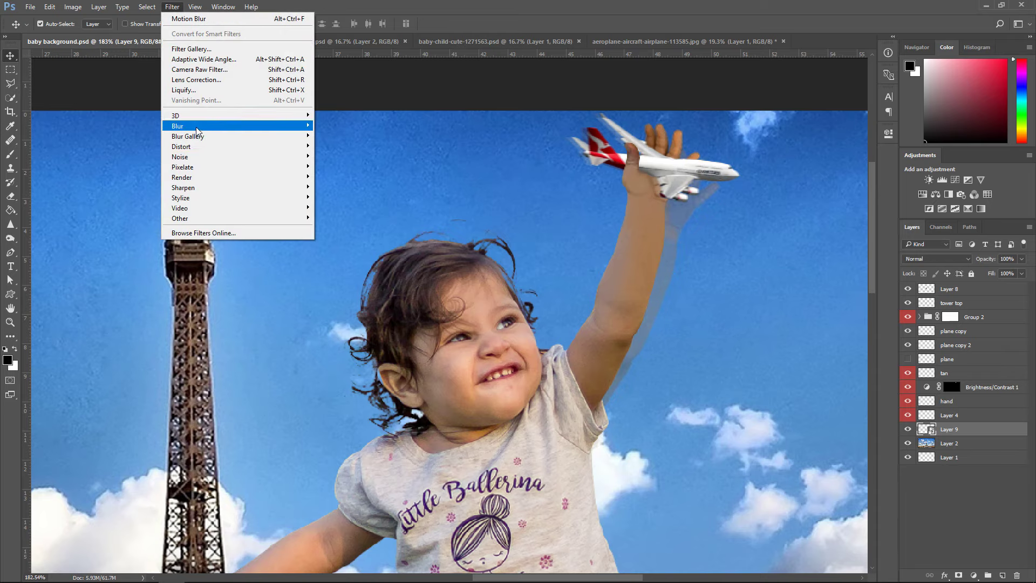
pyautogui.moveTo(280, 126)
pyautogui.click(341, 187)
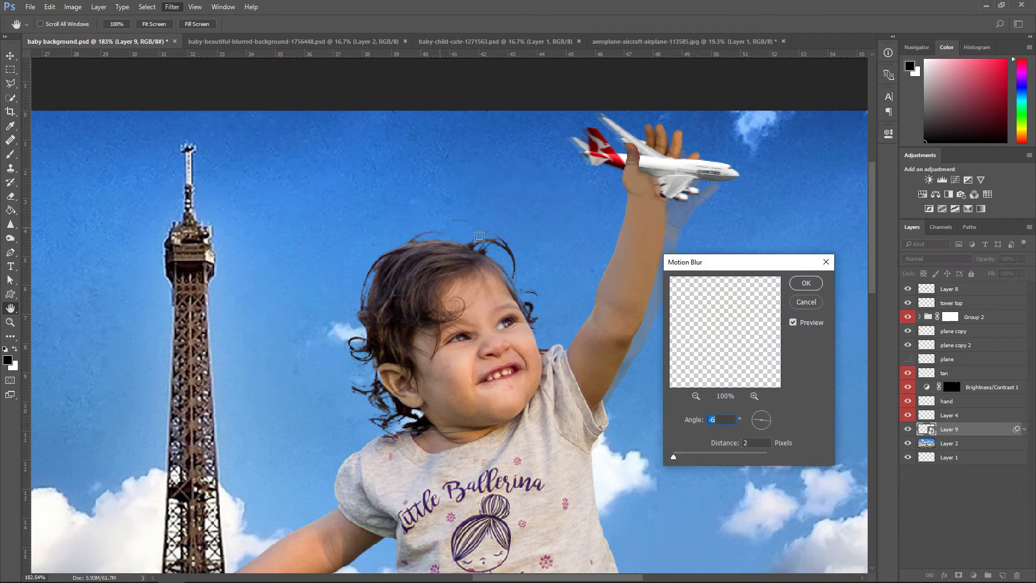
pyautogui.click(806, 282)
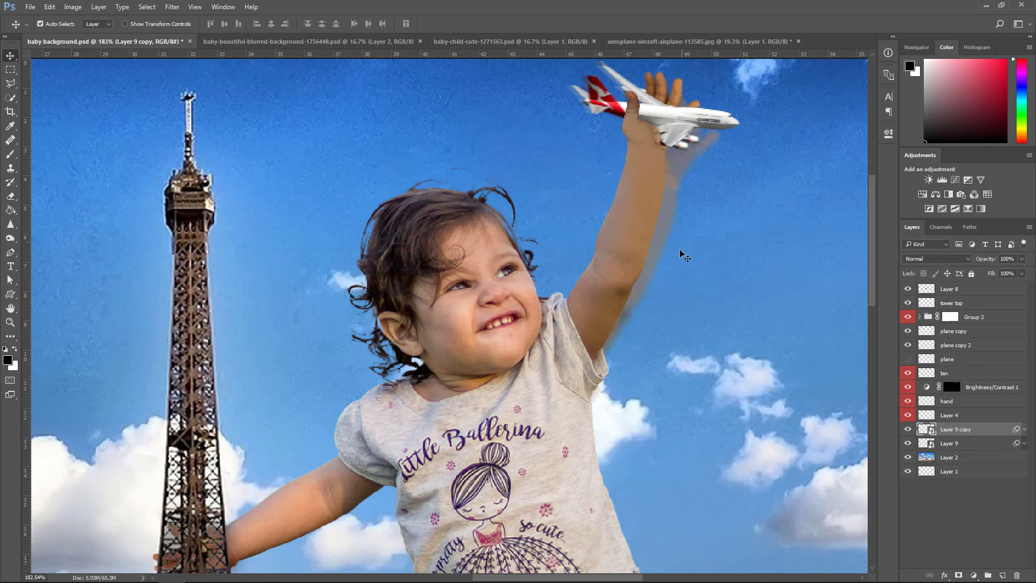
# Soften the outer edge of the raised arm on Layer 3 inside Group 2 with the Blur tool at 50% strength
pyautogui.scroll(1, 687, 246)
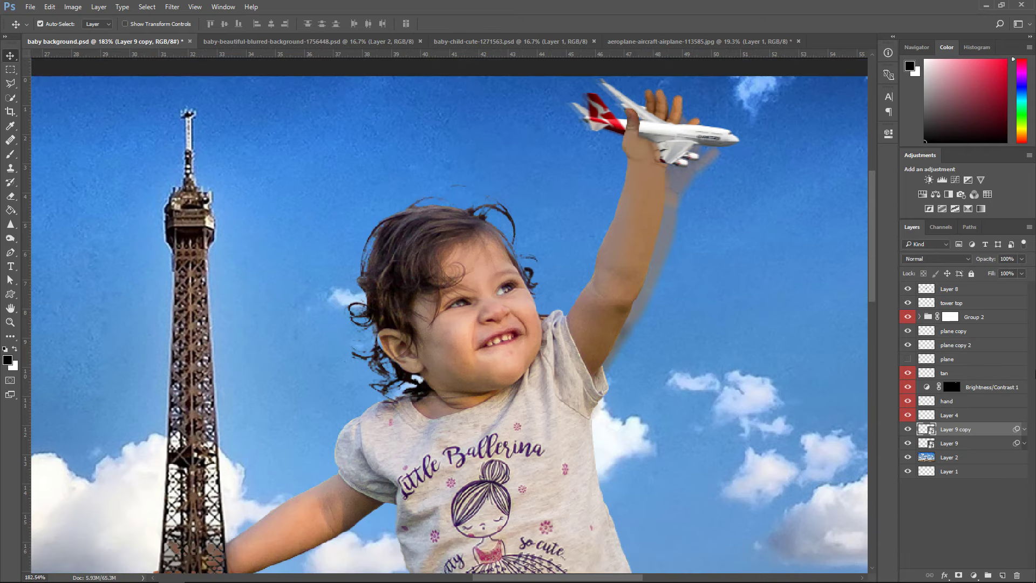
pyautogui.click(965, 317)
pyautogui.click(907, 317)
pyautogui.click(907, 316)
pyautogui.click(919, 317)
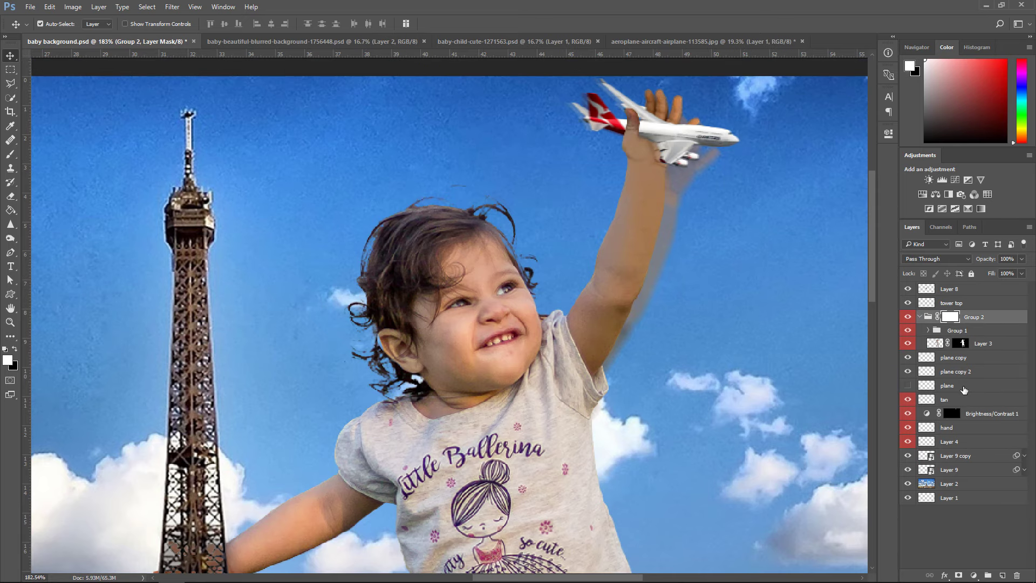
pyautogui.click(938, 343)
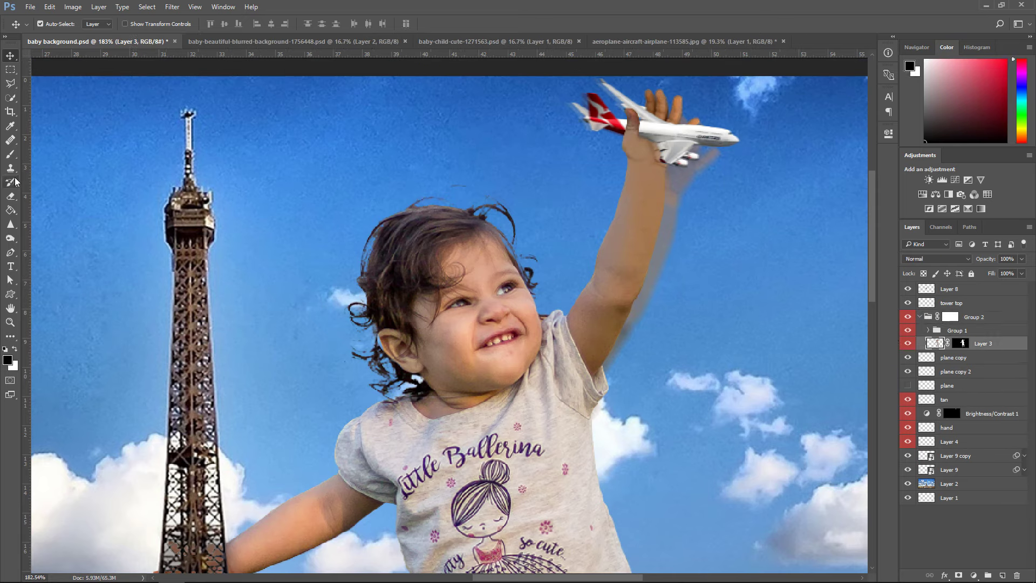
pyautogui.click(11, 224)
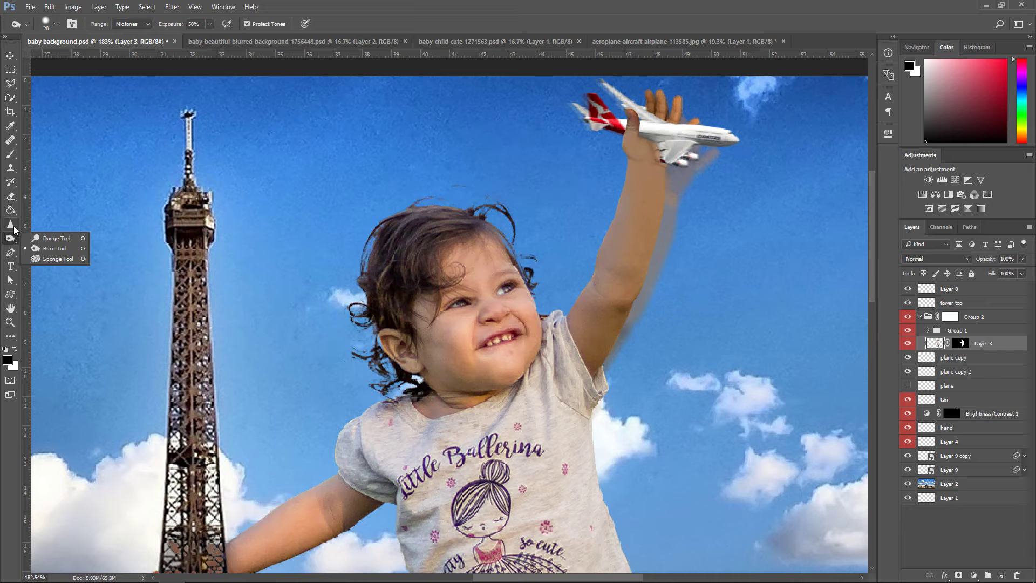
pyautogui.click(52, 224)
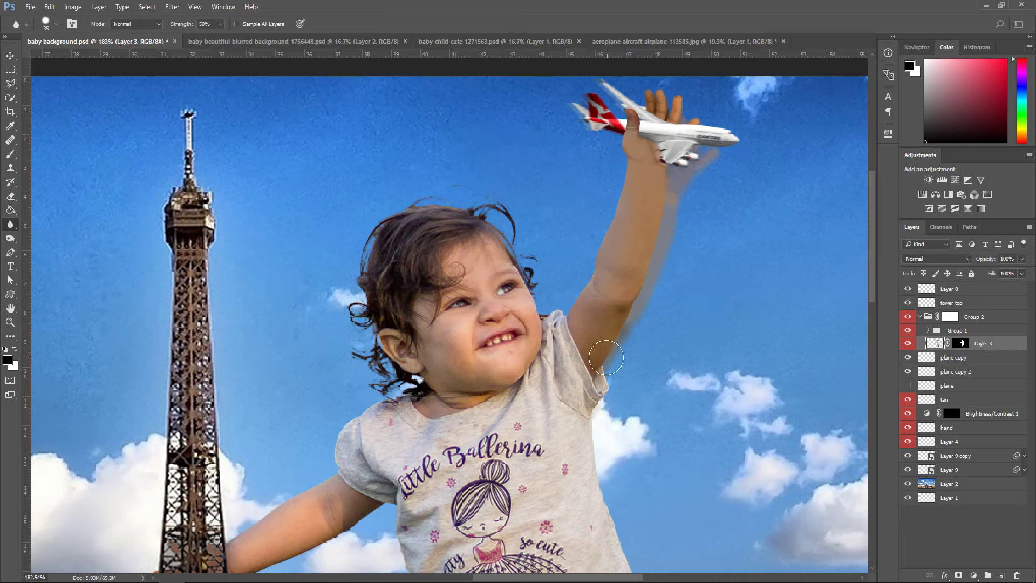
pyautogui.moveTo(613, 333)
pyautogui.mouseDown()
pyautogui.moveTo(642, 283)
pyautogui.moveTo(665, 191)
pyautogui.mouseUp()
# Set up a soft eraser brush enlarged to 70, collapse Group 2 and rasterize Layer 9 copy for erasing
pyautogui.press('e')
pyautogui.scroll(-2, 723, 189)
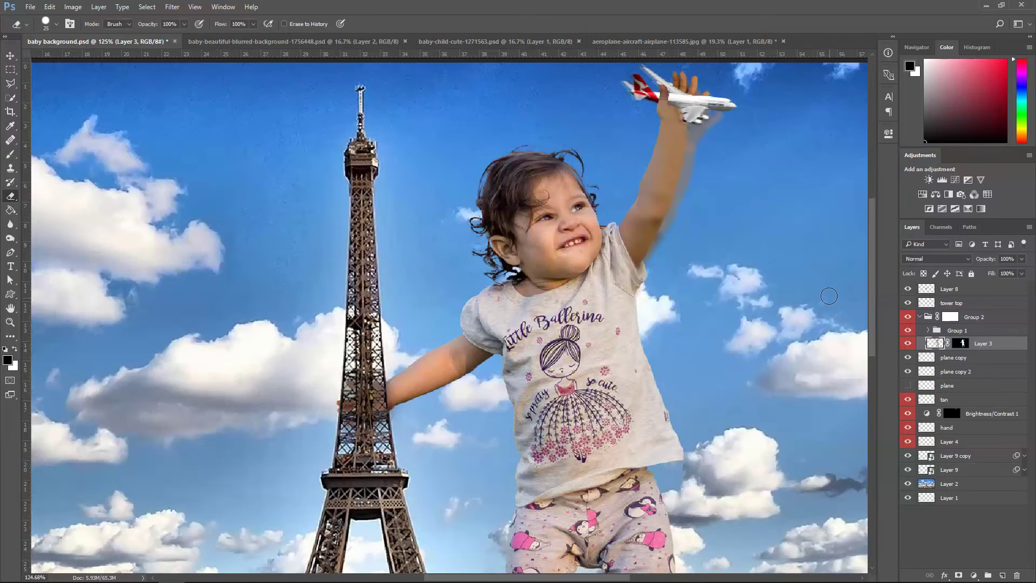
pyautogui.click(56, 24)
pyautogui.click(58, 128)
pyautogui.click(534, 26)
pyautogui.click(926, 320)
pyautogui.click(919, 317)
pyautogui.click(955, 429)
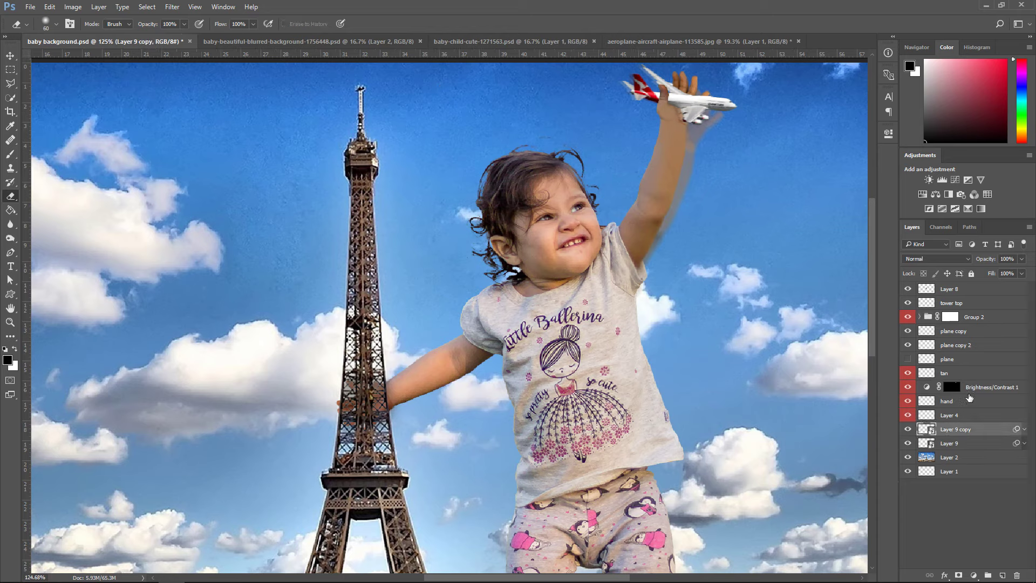
pyautogui.press(']')
pyautogui.click(668, 128)
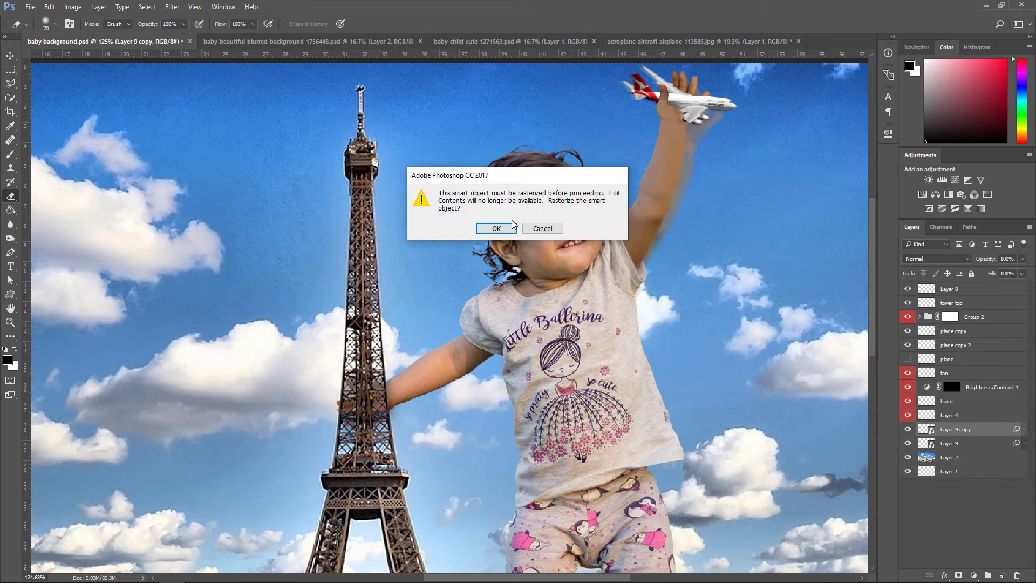
pyautogui.click(495, 228)
# Enlarge the eraser to 80, rasterize Layer 9 and fade the ghost arm and hand beside the aeroplane
pyautogui.press(']')
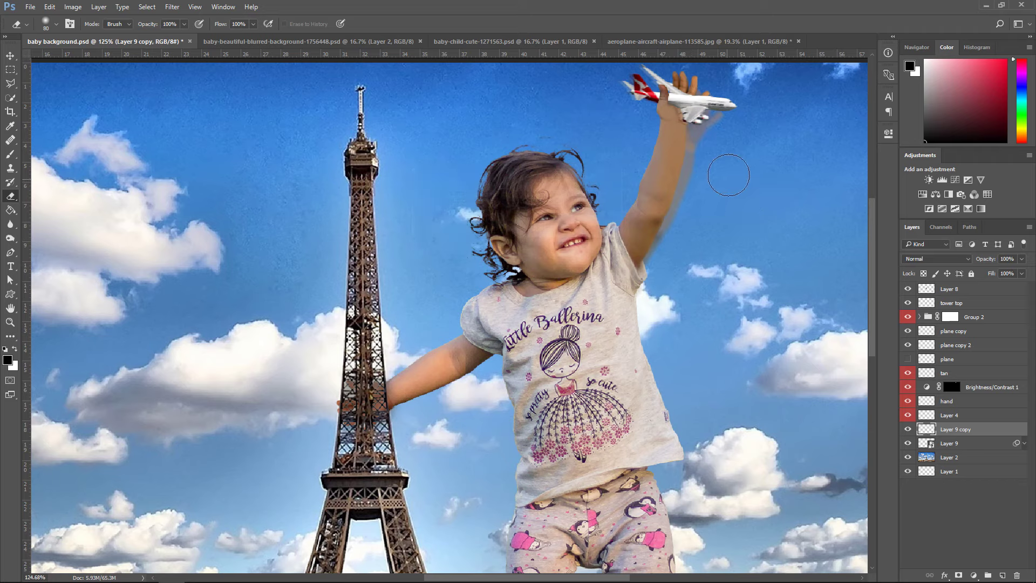
pyautogui.click(949, 442)
pyautogui.click(729, 104)
pyautogui.click(495, 229)
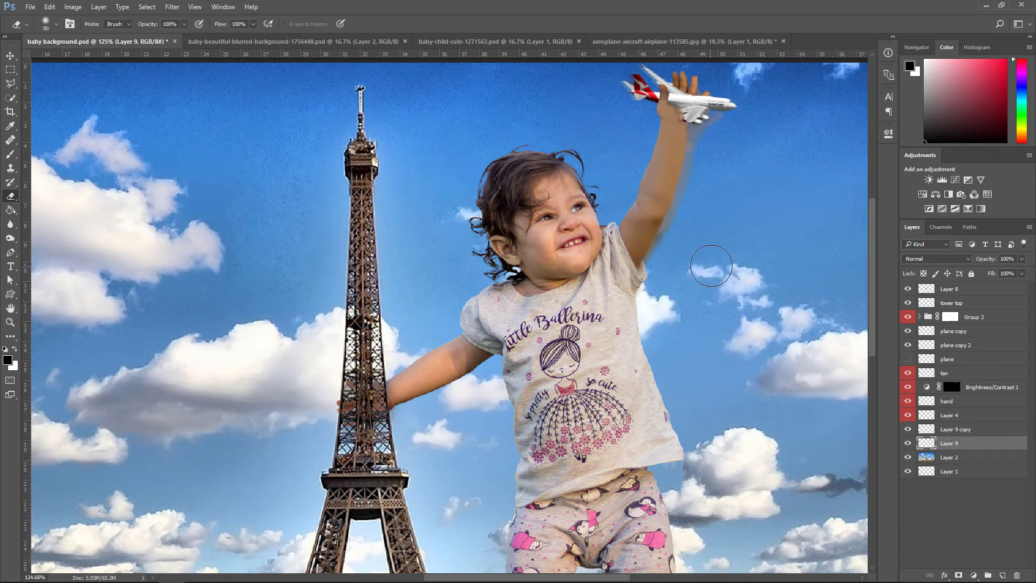
# Review the whole composite and save the document
pyautogui.press('v')
pyautogui.scroll(-4, 696, 282)
pyautogui.scroll(1, 660, 261)
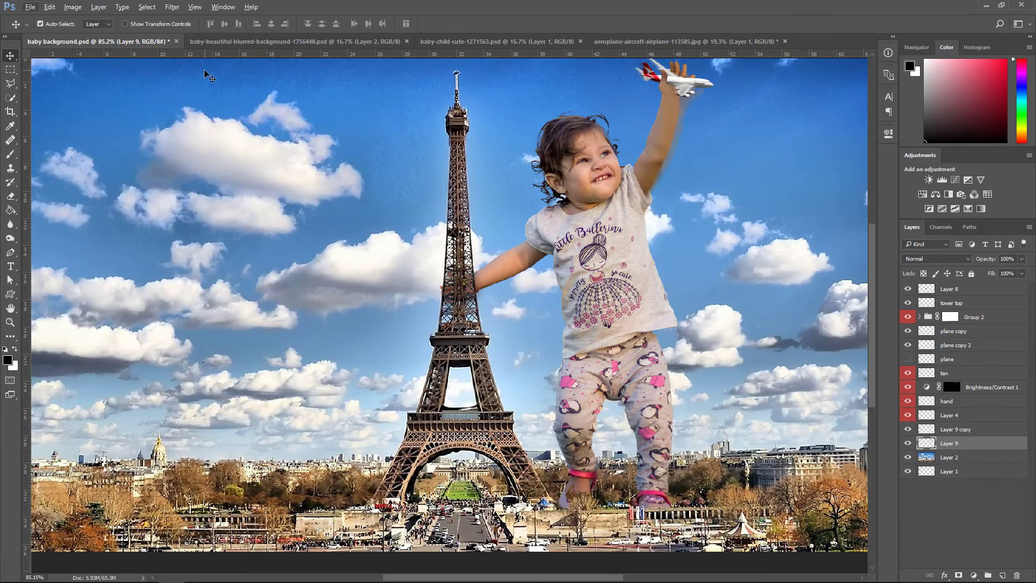
pyautogui.click(31, 7)
pyautogui.click(43, 108)
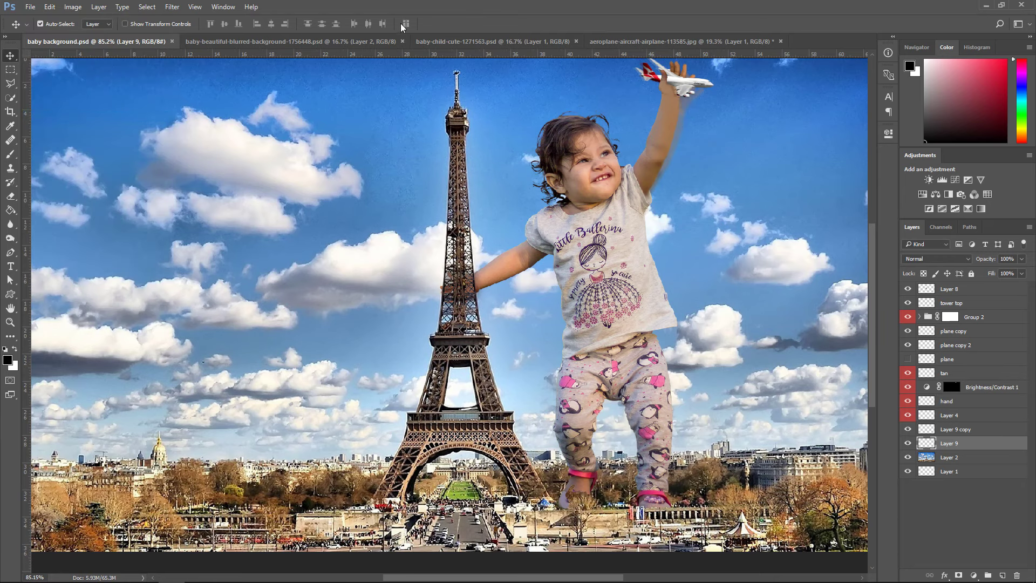
# Group the layers from Layer 8 down to Layer 9 as Group 3 and compare the composite with and without it
pyautogui.hotkey('ctrl', '0')
pyautogui.click(539, 247)
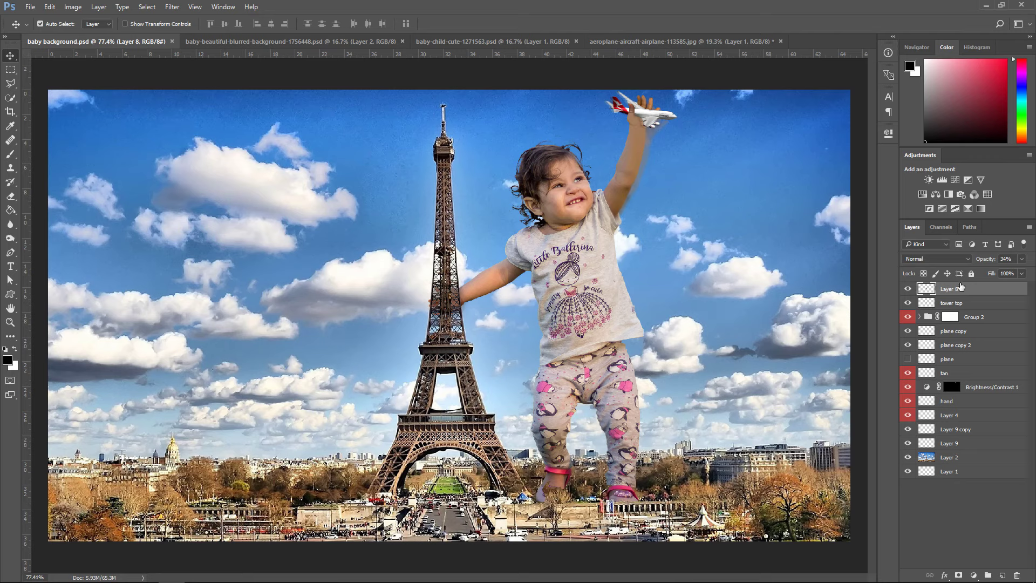
pyautogui.keyDown('shift'); pyautogui.click(952, 443); pyautogui.keyUp('shift')
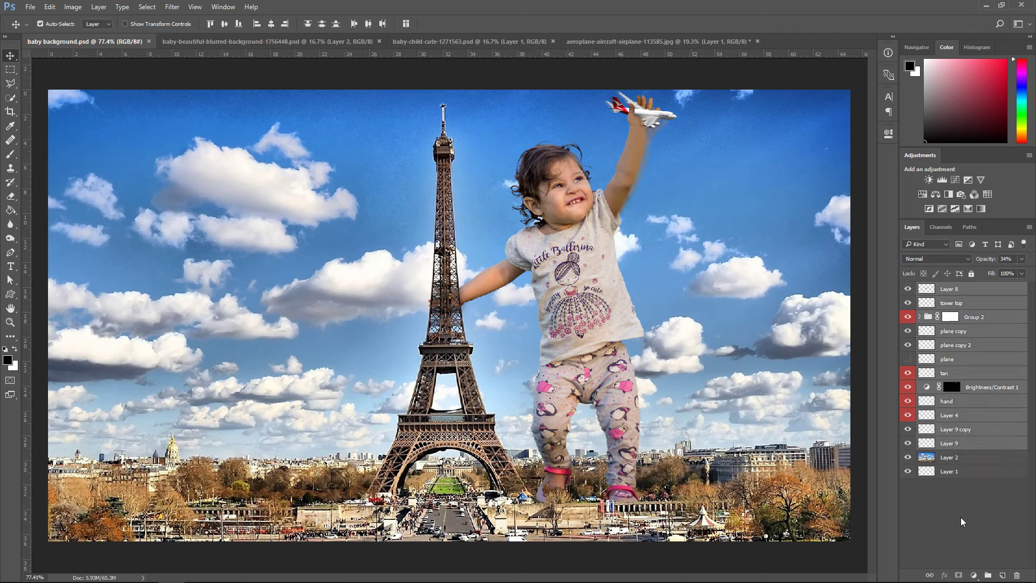
pyautogui.click(988, 575)
pyautogui.click(908, 291)
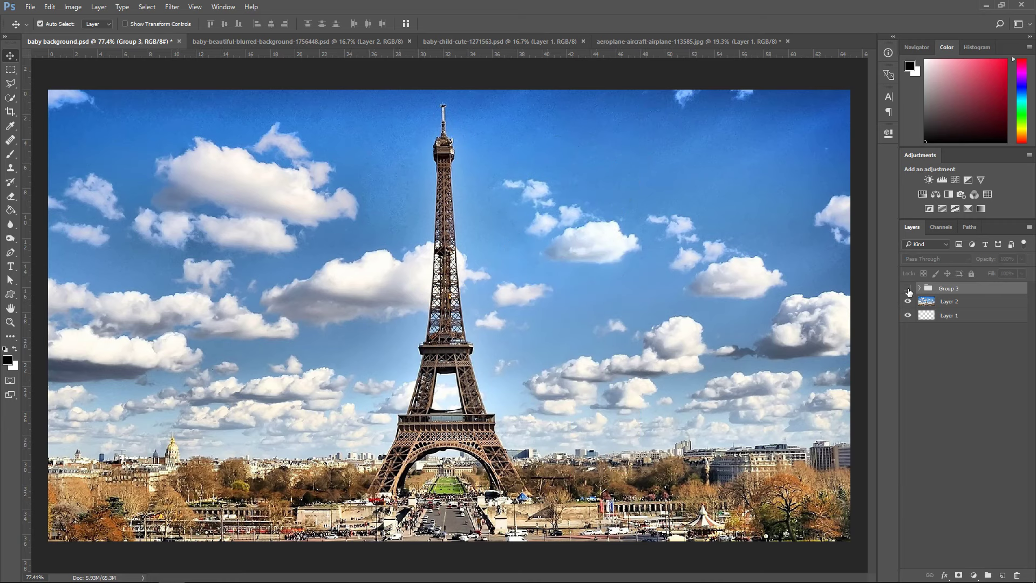
pyautogui.click(908, 290)
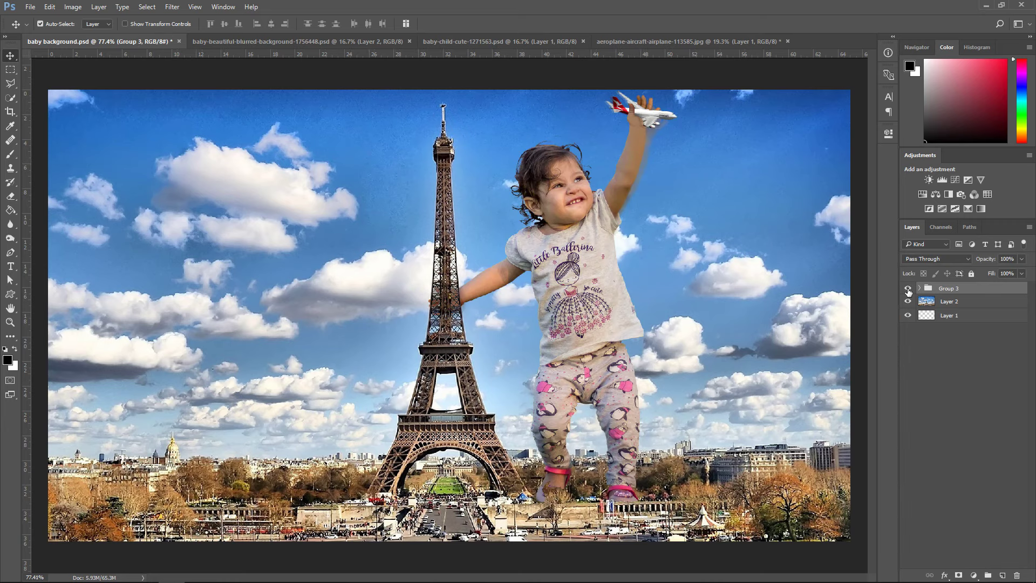
pyautogui.click(907, 288)
pyautogui.click(907, 288)
pyautogui.click(908, 301)
pyautogui.click(908, 301)
# Duplicate Group 3 and convert the copy to a smart object
pyautogui.hotkey('ctrl', 'j')
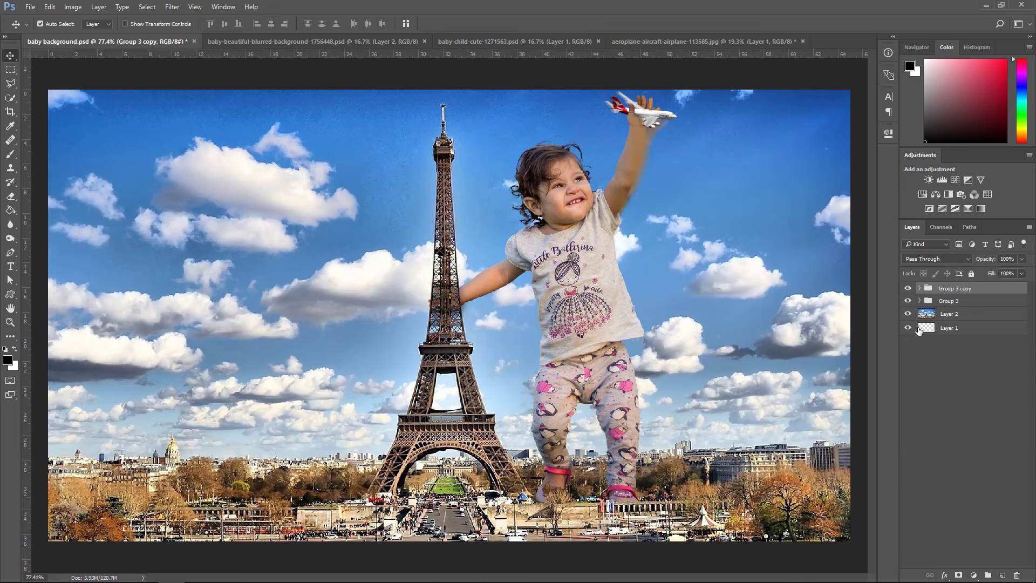
pyautogui.rightClick(952, 289)
pyautogui.click(889, 350)
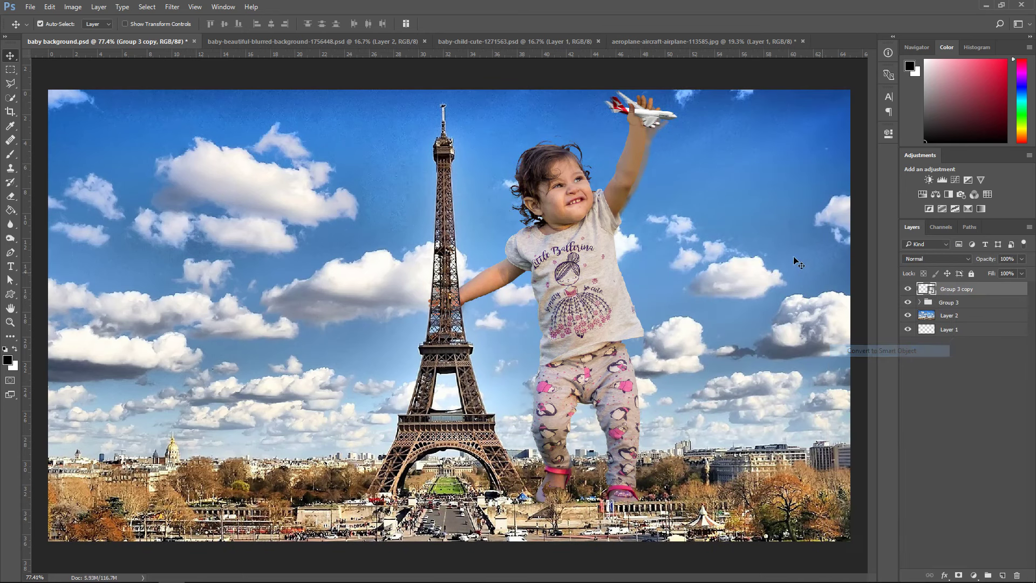
# Add a Gradient Overlay to Group 3 copy, using the black-to-white gradient with its white end's opacity set to 0%
pyautogui.doubleClick(1008, 290)
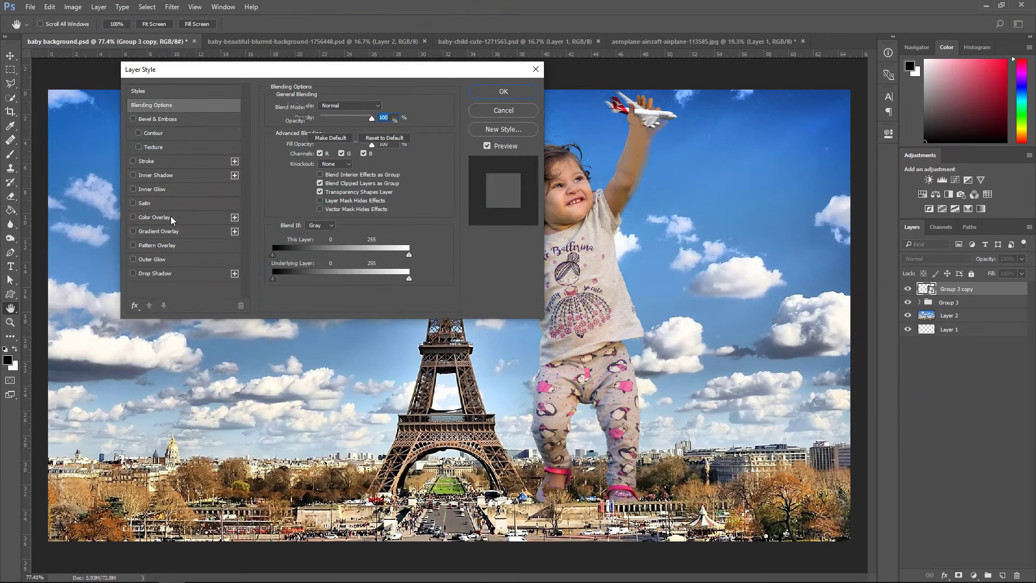
pyautogui.click(159, 217)
pyautogui.click(147, 230)
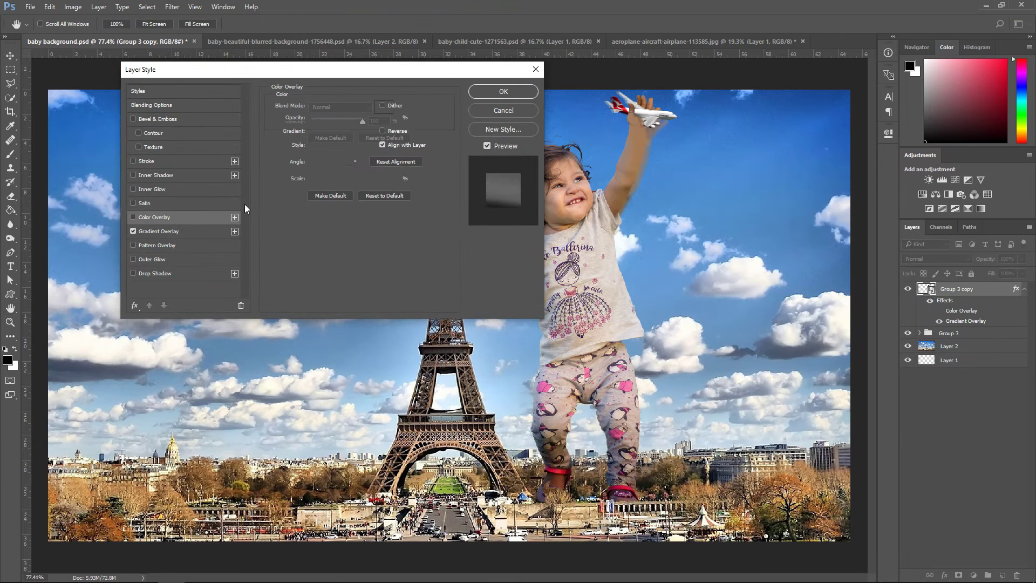
pyautogui.click(337, 131)
pyautogui.click(632, 135)
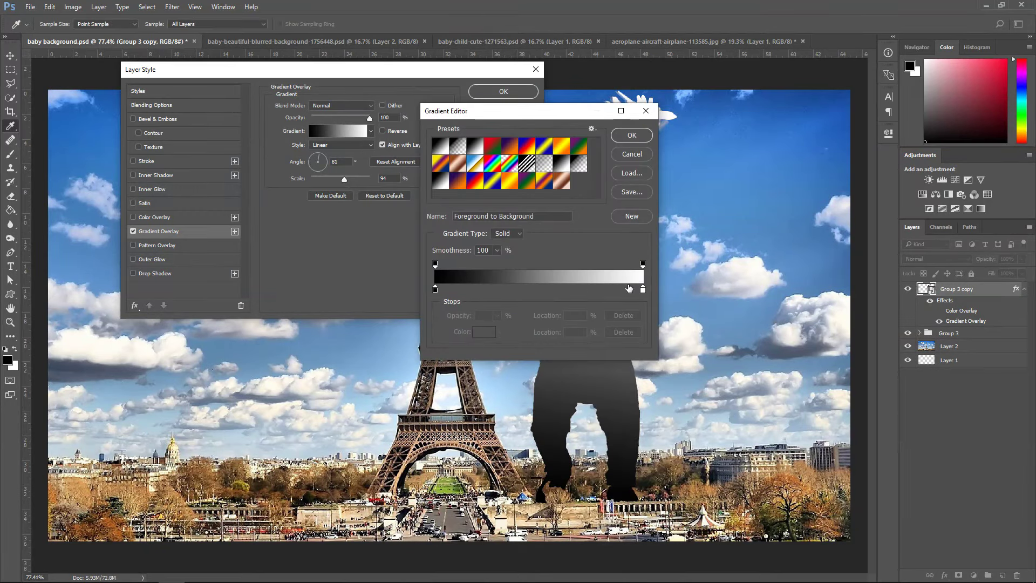
pyautogui.click(642, 289)
pyautogui.click(642, 264)
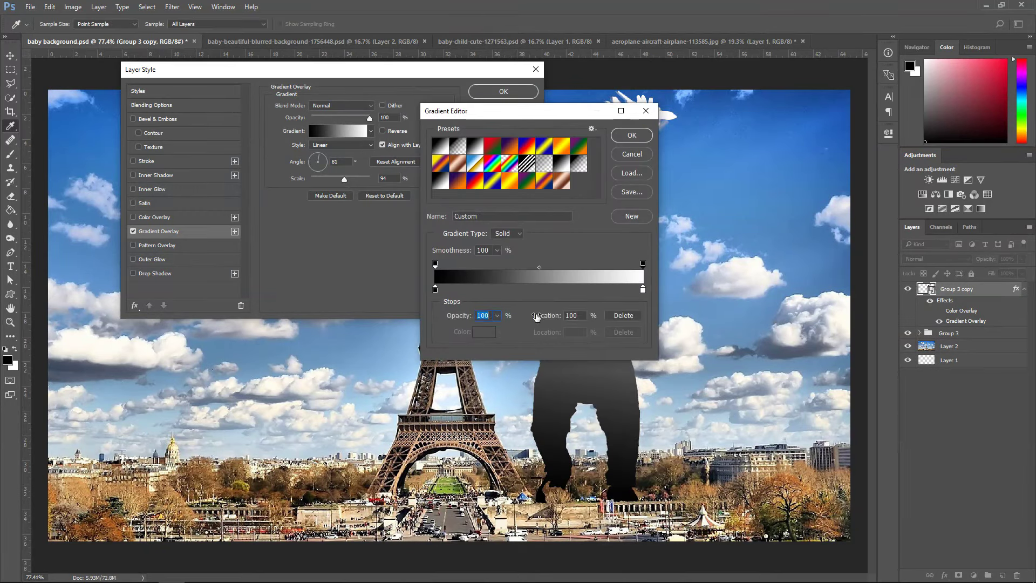
pyautogui.moveTo(496, 318); pyautogui.dragTo(415, 322)
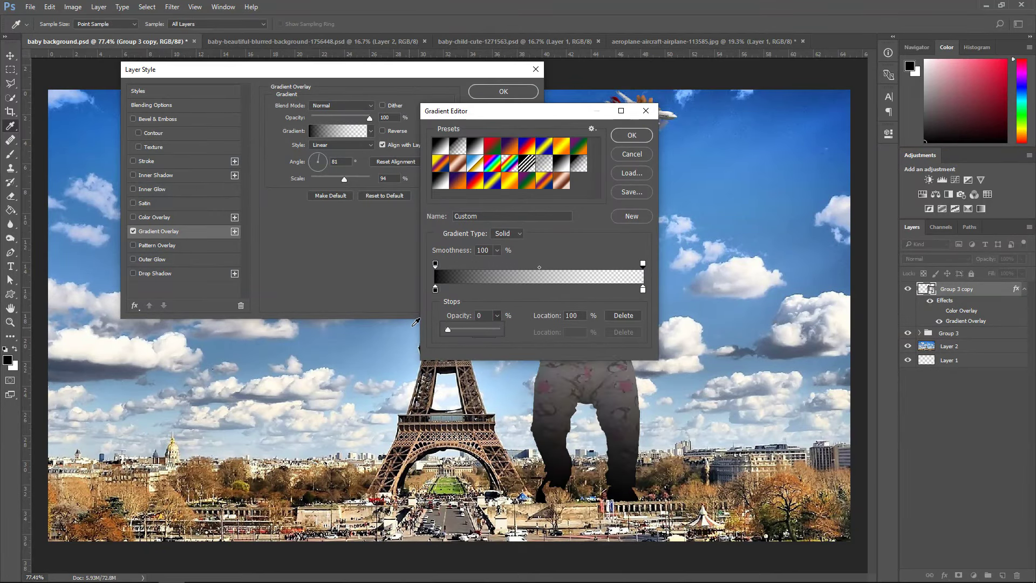
pyautogui.press('Return')
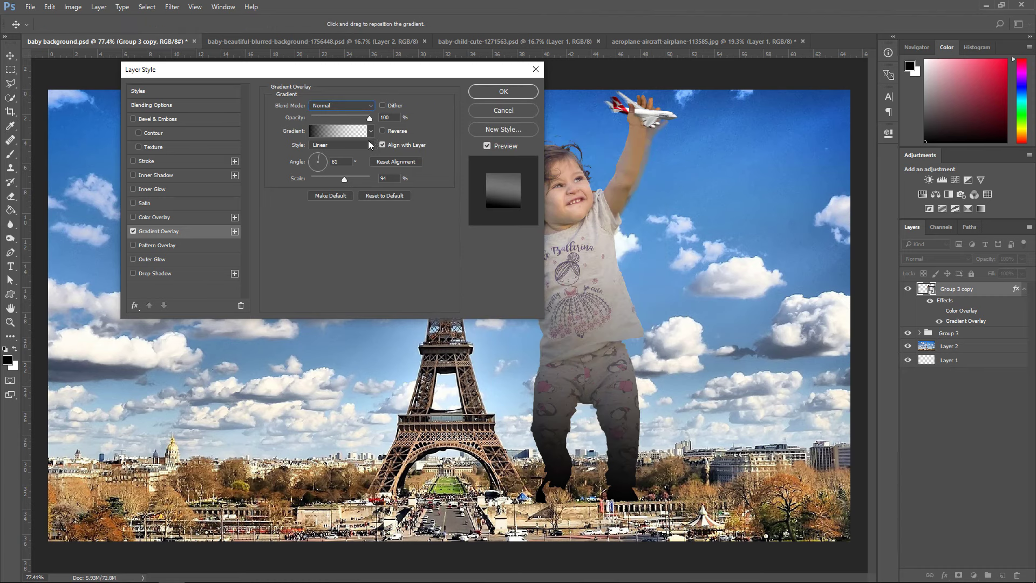
# Set the gradient overlay's blend mode to Soft Light, shift the colour midpoint towards the white stop and apply the layer style
pyautogui.click(330, 106)
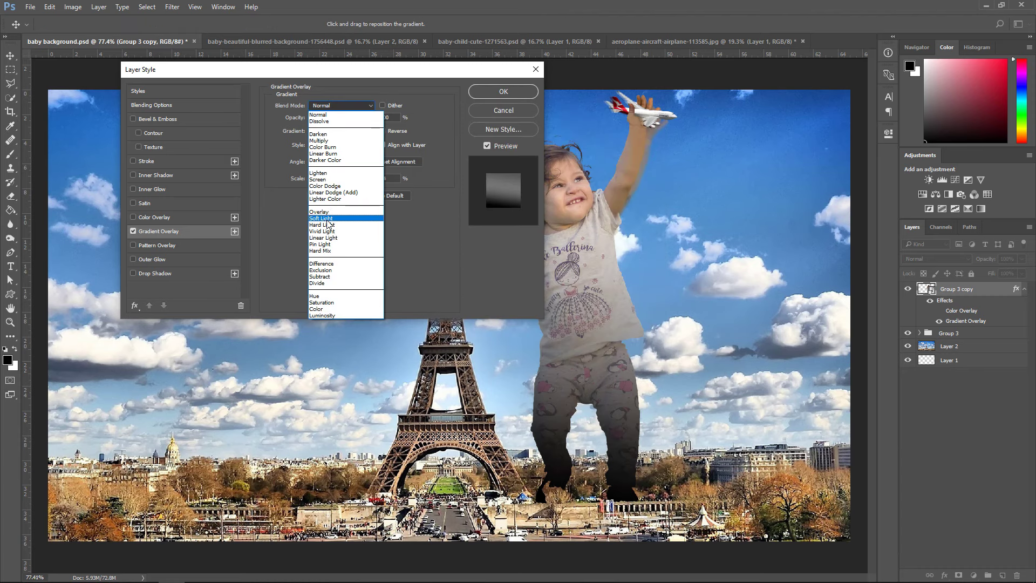
pyautogui.click(321, 218)
pyautogui.click(336, 131)
pyautogui.click(435, 289)
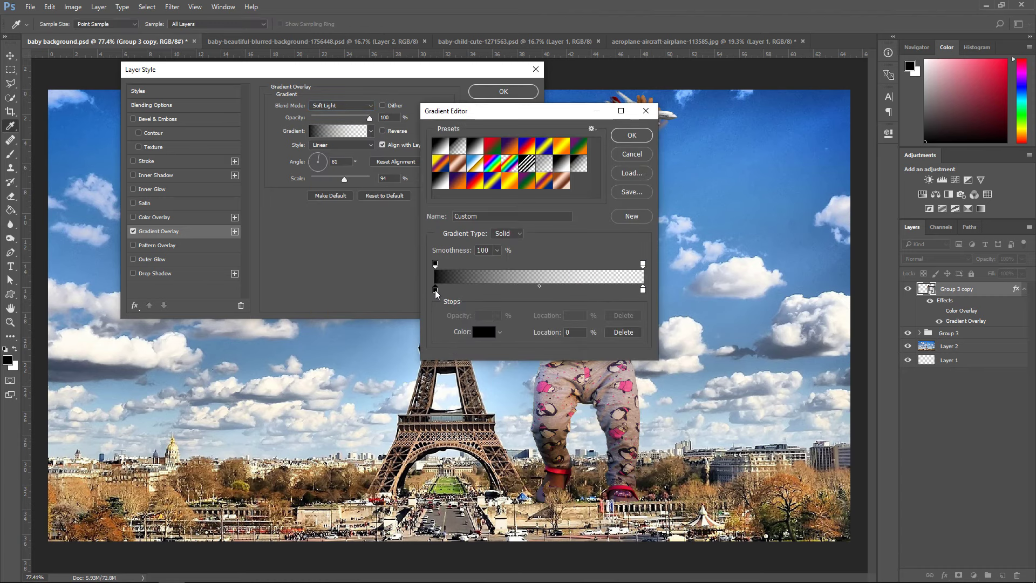
pyautogui.moveTo(539, 287); pyautogui.dragTo(601, 286)
pyautogui.click(630, 136)
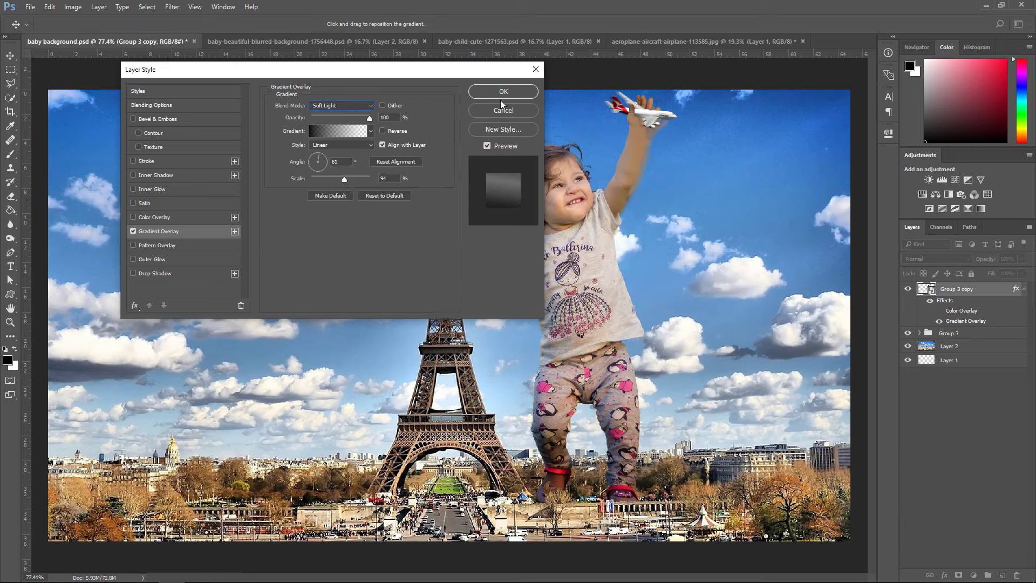
pyautogui.click(503, 92)
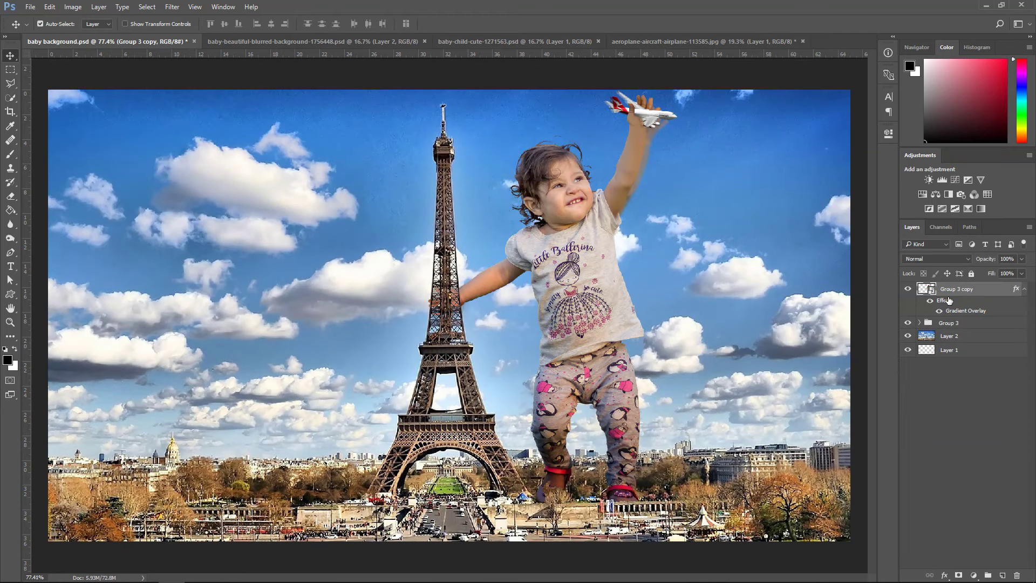
# Select the outline of Group 3 copy and paint black shading on new Layer 10 along the toddler's tower-facing side with a 125 brush, then deselect
pyautogui.moveTo(935, 296); pyautogui.dragTo(1002, 576)
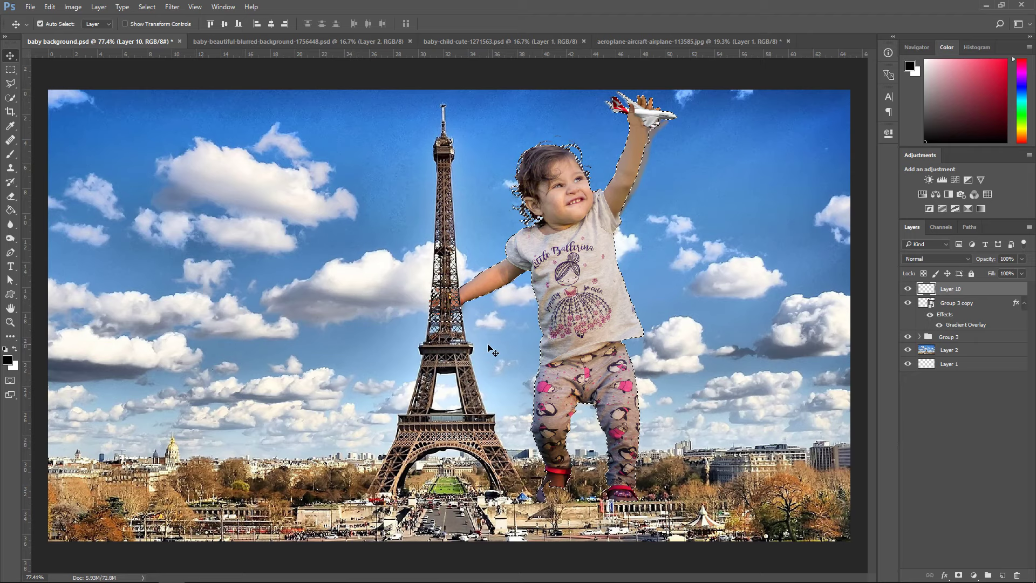
pyautogui.scroll(-1, 488, 348)
pyautogui.scroll(-1, 488, 348)
pyautogui.click(10, 154)
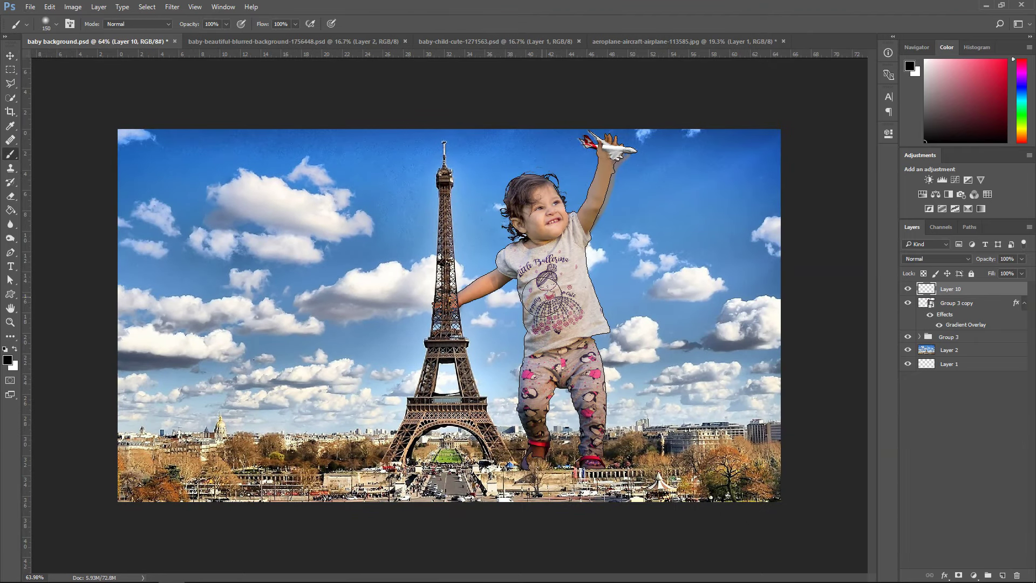
pyautogui.press(']')
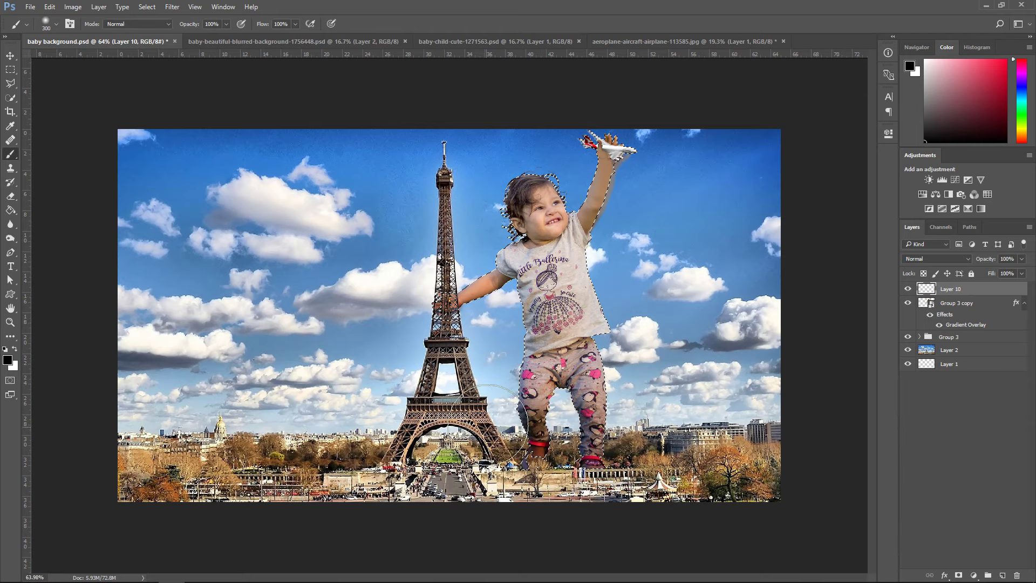
pyautogui.press('[')
pyautogui.press('[')
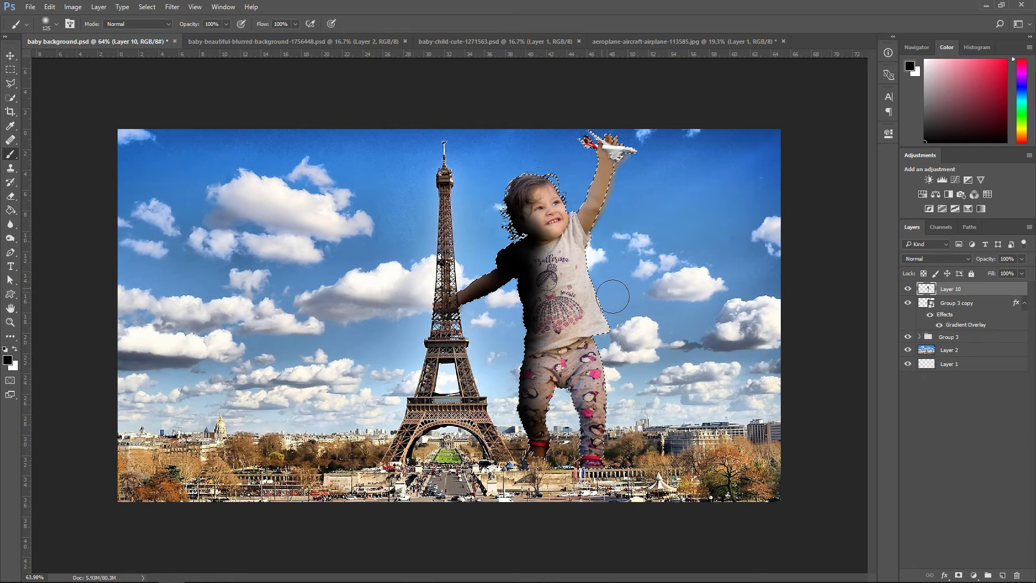
pyautogui.hotkey('ctrl', 'd')
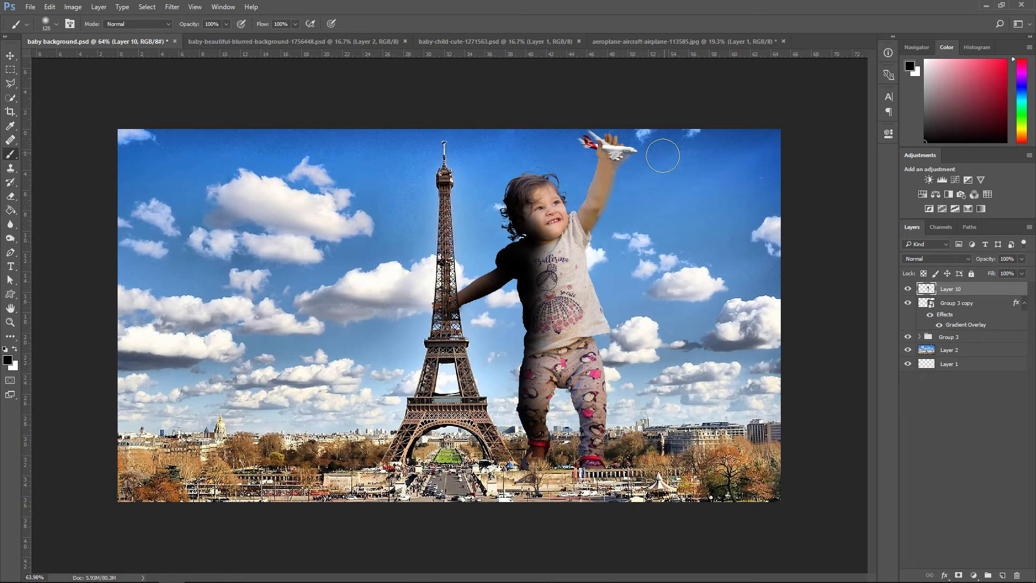
# Try other blend modes on Layer 10, return it to Normal and lower its opacity to 53%
pyautogui.scroll(-3, 941, 258)
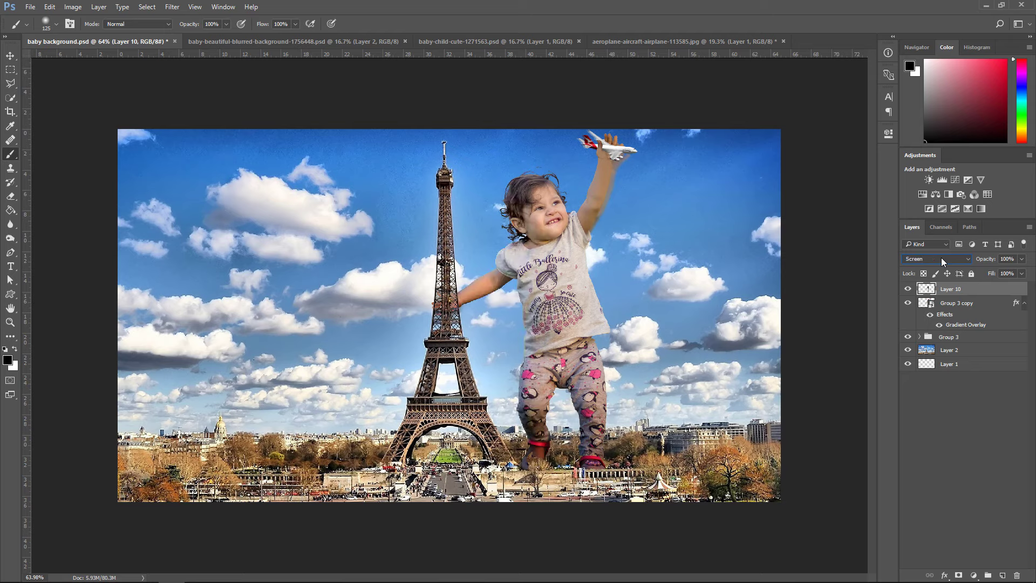
pyautogui.scroll(-2, 941, 257)
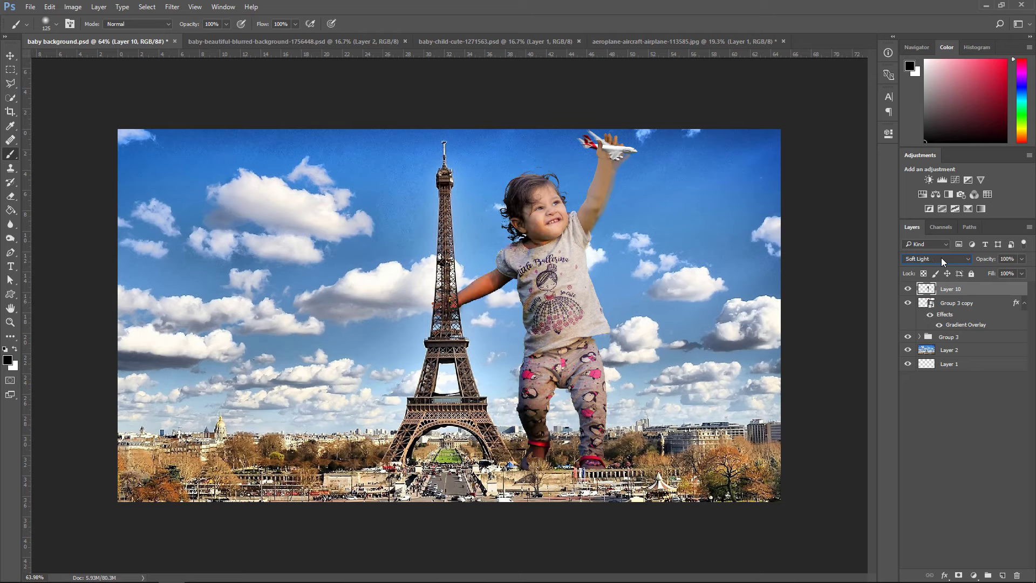
pyautogui.scroll(1, 941, 257)
pyautogui.click(941, 258)
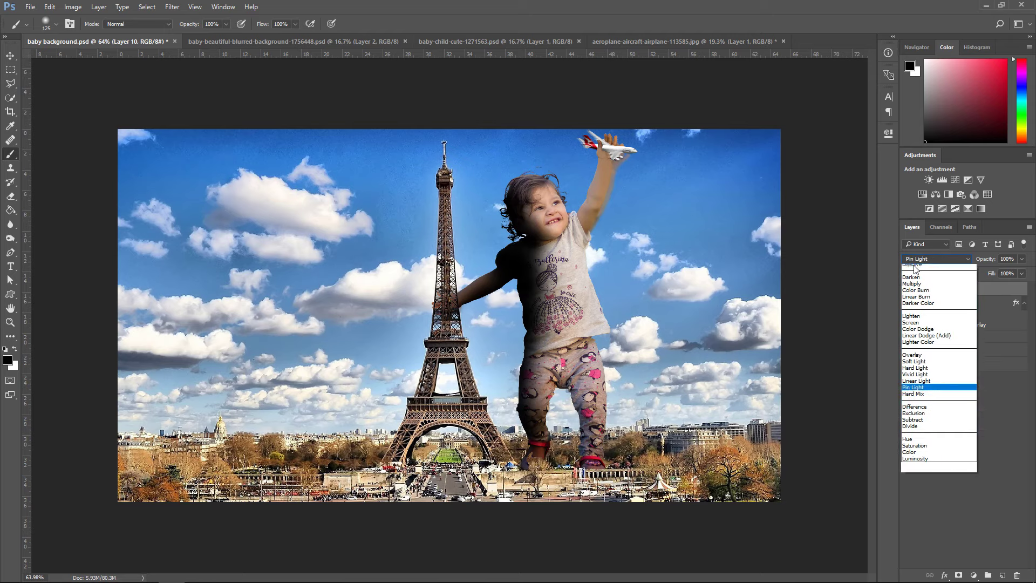
pyautogui.click(952, 265)
pyautogui.moveTo(996, 274); pyautogui.dragTo(998, 272)
# Soften the dark shading on Layer 10 over the toddler with the Eraser tool at size 250
pyautogui.press('e')
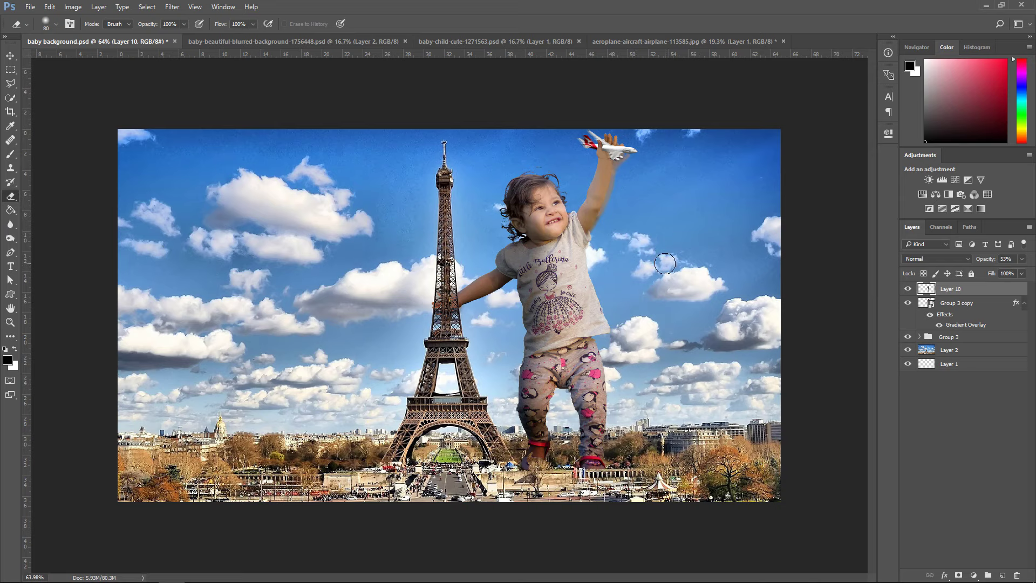
pyautogui.press(']')
pyautogui.press(']')
pyautogui.press(']')
pyautogui.press(']')
pyautogui.press(']')
pyautogui.press(']')
pyautogui.press(']')
pyautogui.press(']')
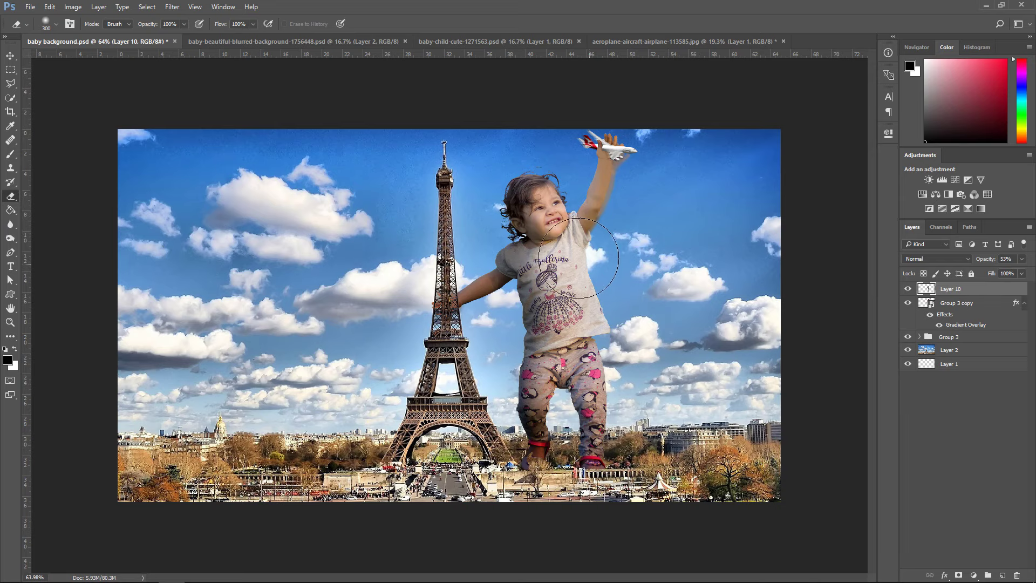
pyautogui.press('[')
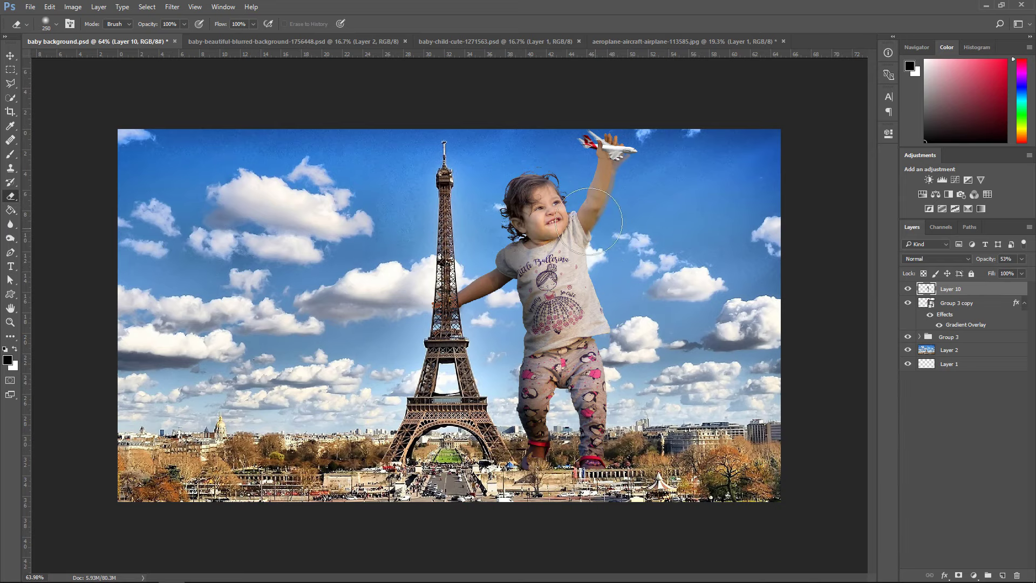
pyautogui.scroll(2, 581, 366)
pyautogui.scroll(-2, 490, 346)
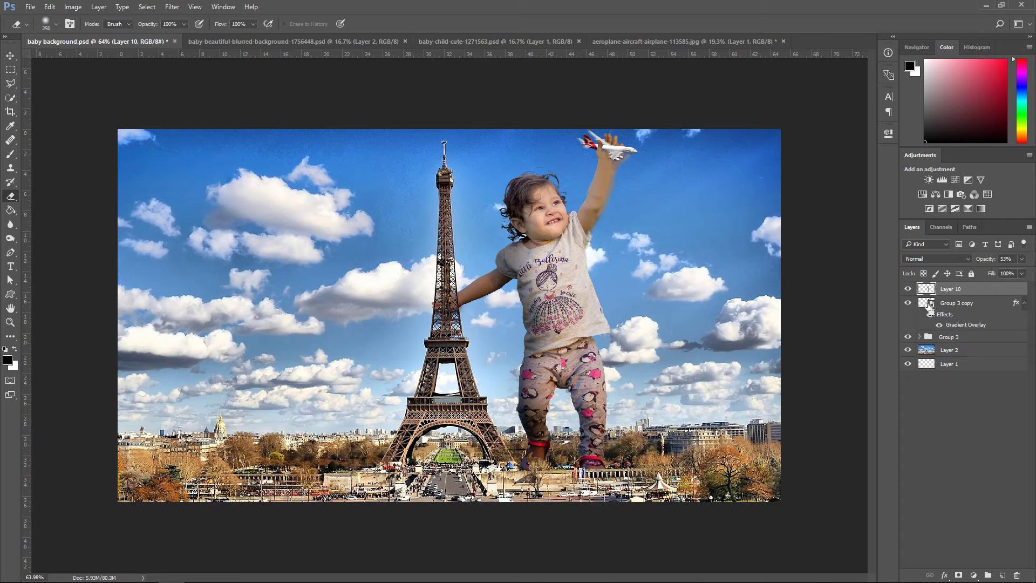
# Select the outline of Group 3 copy, add Layer 11 directly above it and make white the foreground colour
pyautogui.keyDown('ctrl'); pyautogui.click(927, 304); pyautogui.keyUp('ctrl')
pyautogui.click(953, 308)
pyautogui.hotkey('ctrl', 'shift', 'alt', 'n')
pyautogui.press('x')
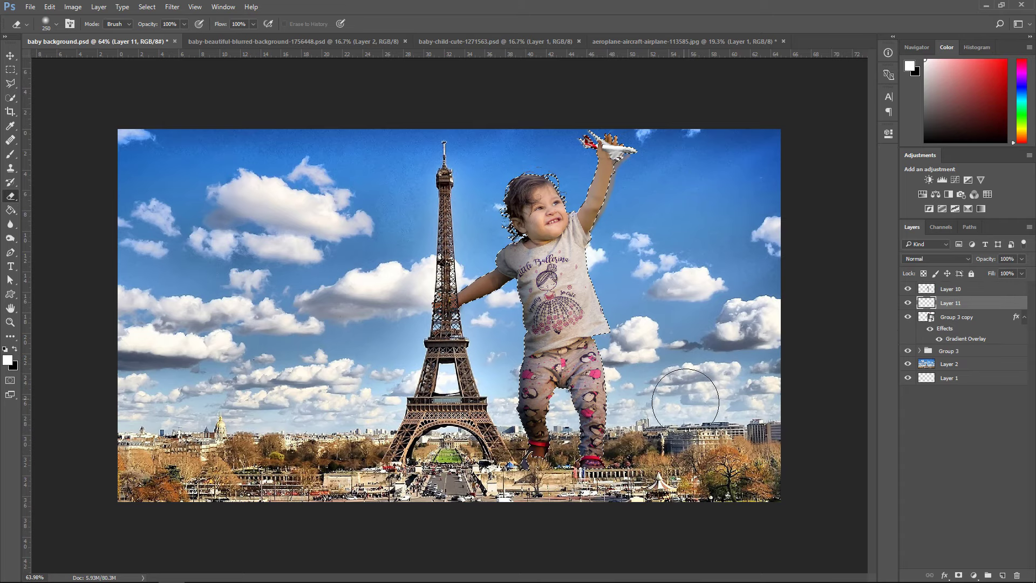
# Paint white highlights on Layer 11 along the toddler's outer side, raised arm and head with brush sizes 250 and 200, then deselect
pyautogui.press('b')
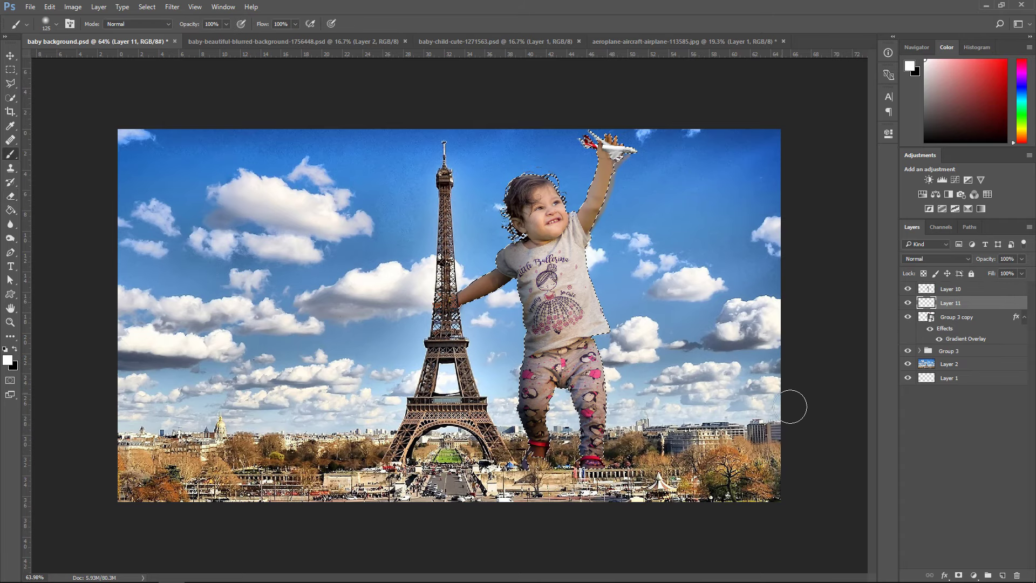
pyautogui.press(']')
pyautogui.press(']')
pyautogui.press(']')
pyautogui.press(']')
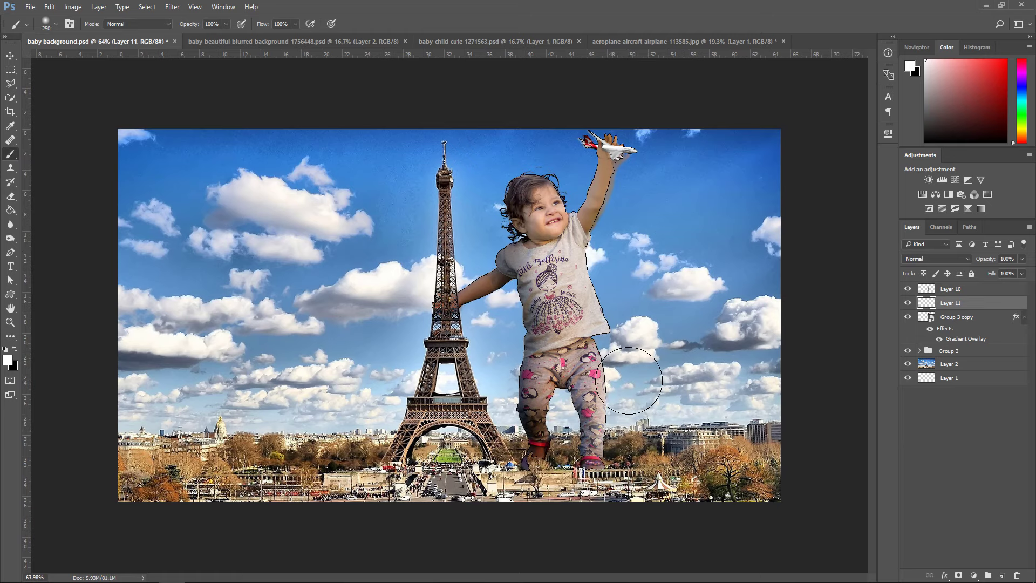
pyautogui.moveTo(615, 319); pyautogui.dragTo(631, 131)
pyautogui.click(559, 185)
pyautogui.press('[')
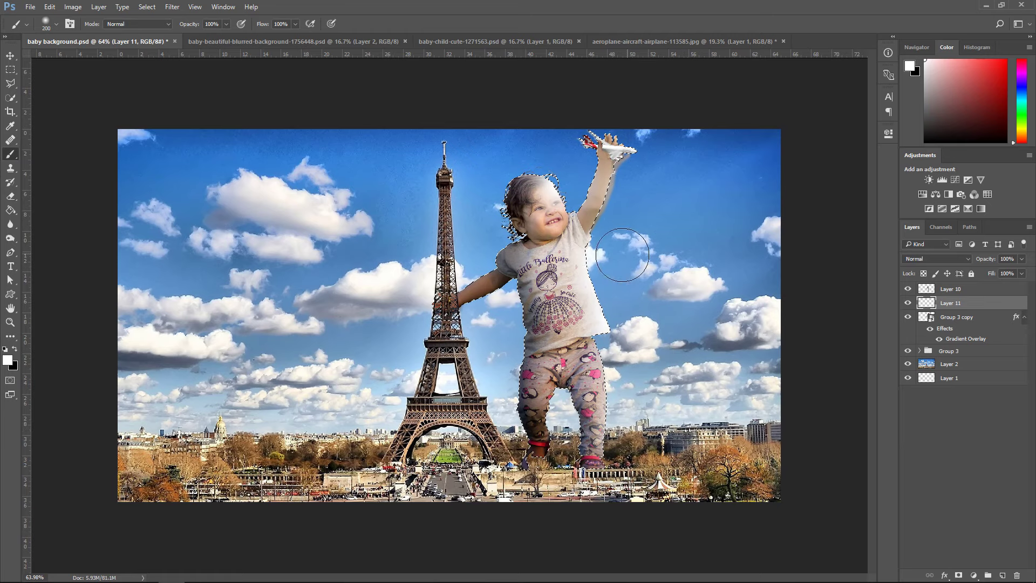
pyautogui.hotkey('ctrl', 'd')
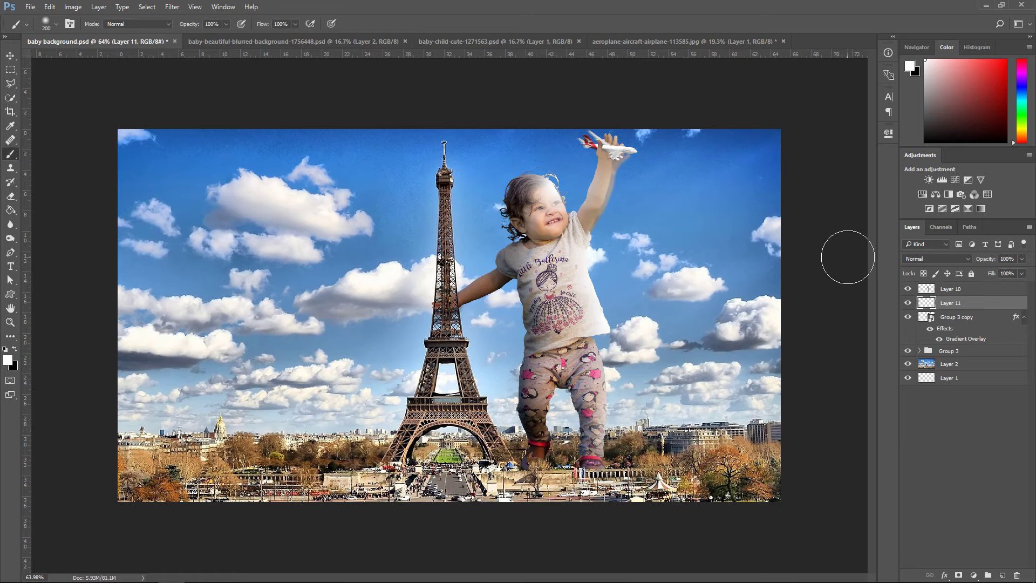
# Lower the opacity of Layer 11 to tone down the white highlight, and select Group 3
pyautogui.moveTo(997, 270); pyautogui.dragTo(1021, 270)
pyautogui.click(931, 259)
pyautogui.click(1022, 259)
pyautogui.click(979, 271)
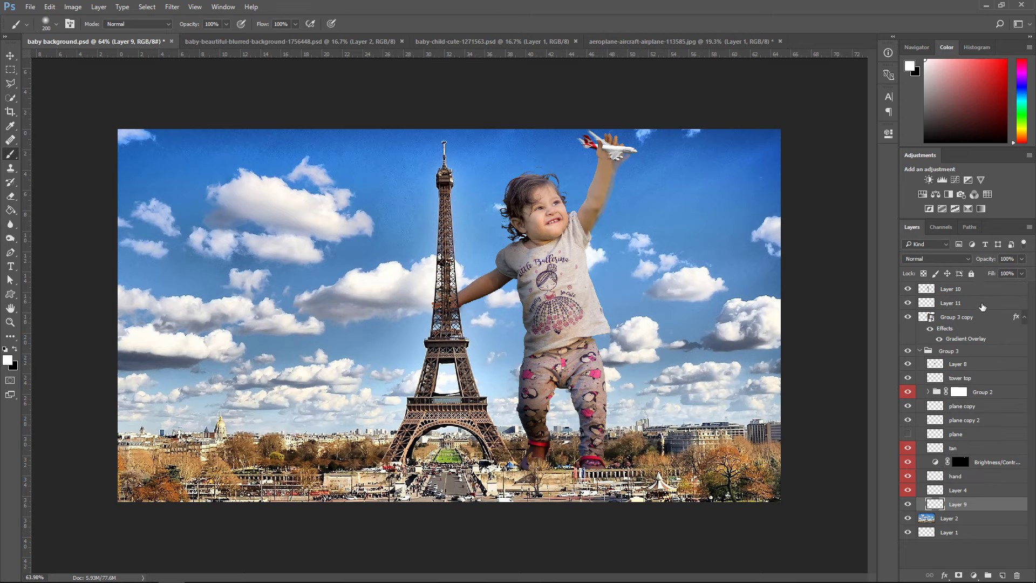
pyautogui.click(928, 354)
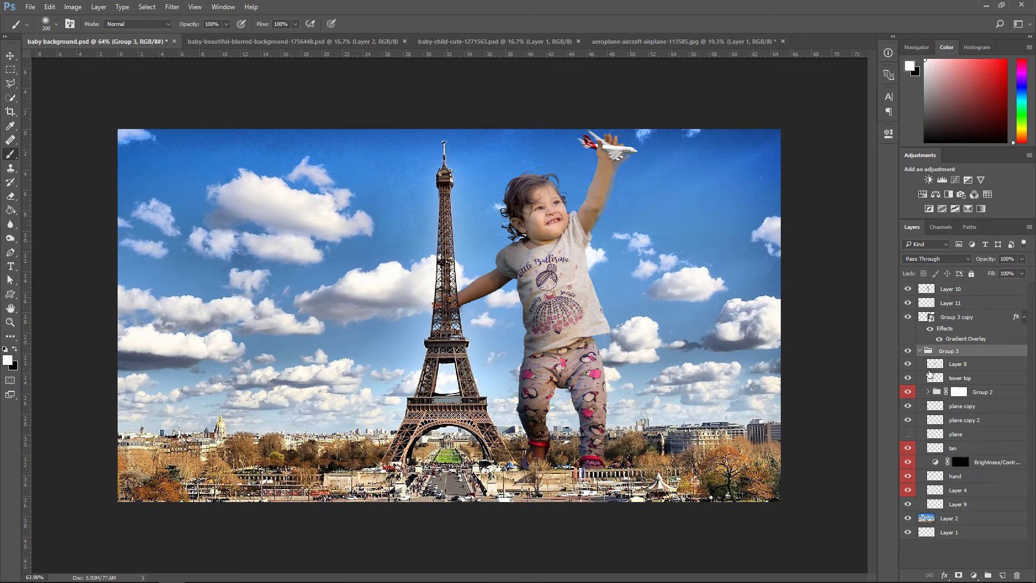
# Collapse Group 3, add a new layer directly above Layer 2, and make black the foreground colour with the brush at size 175
pyautogui.click(919, 351)
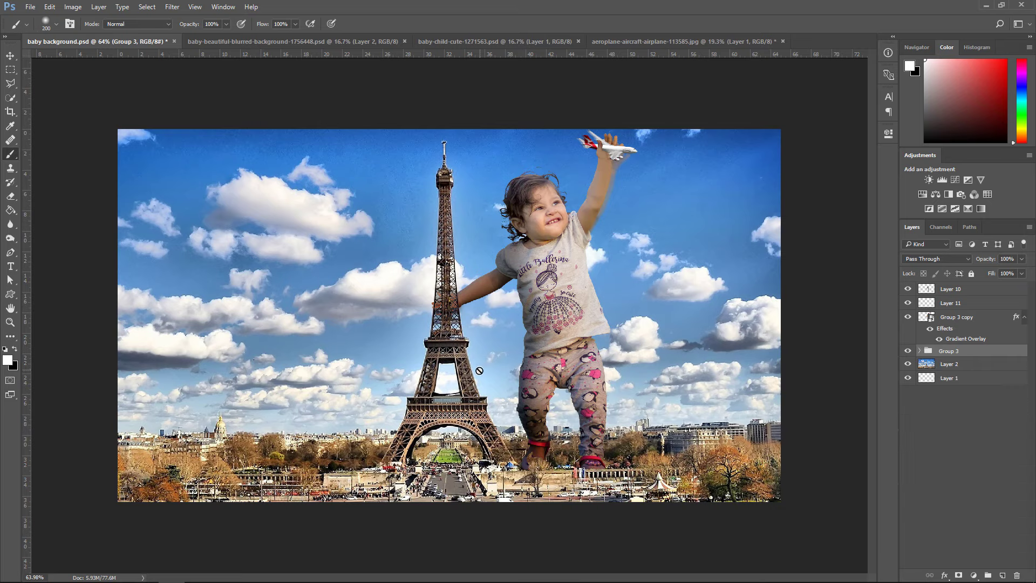
pyautogui.click(952, 365)
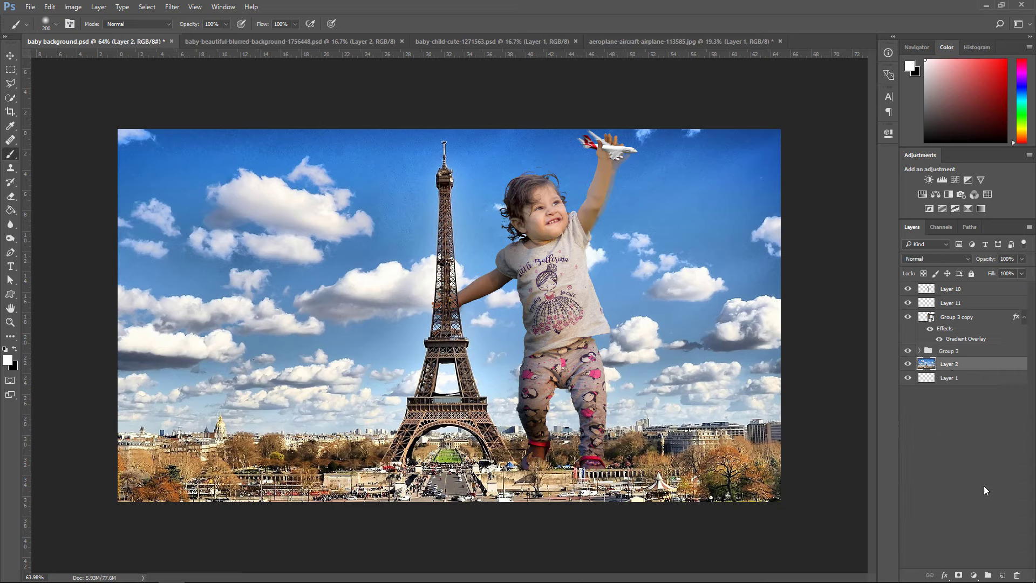
pyautogui.click(1002, 575)
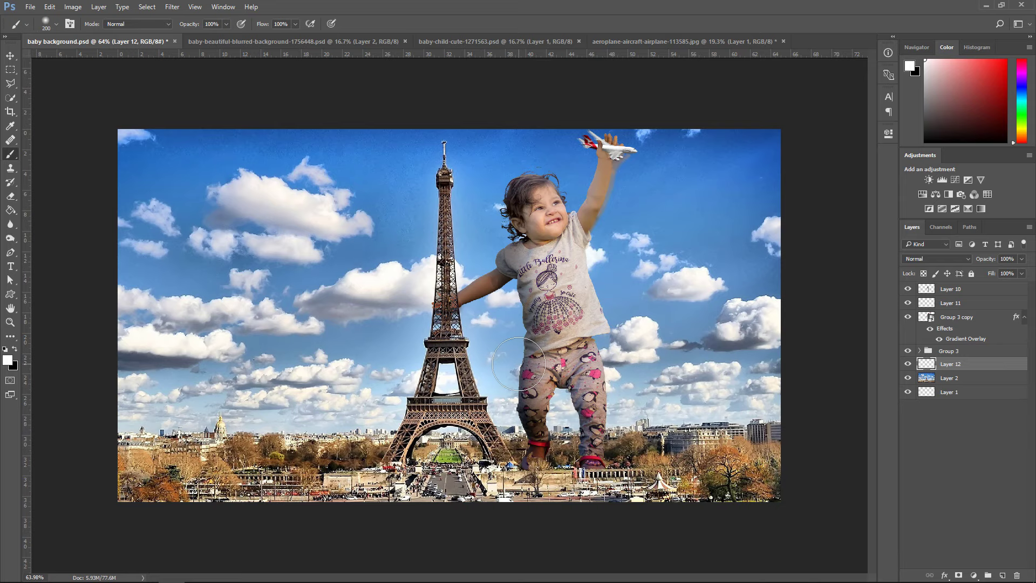
pyautogui.press('[')
pyautogui.moveTo(474, 323); pyautogui.dragTo(492, 423)
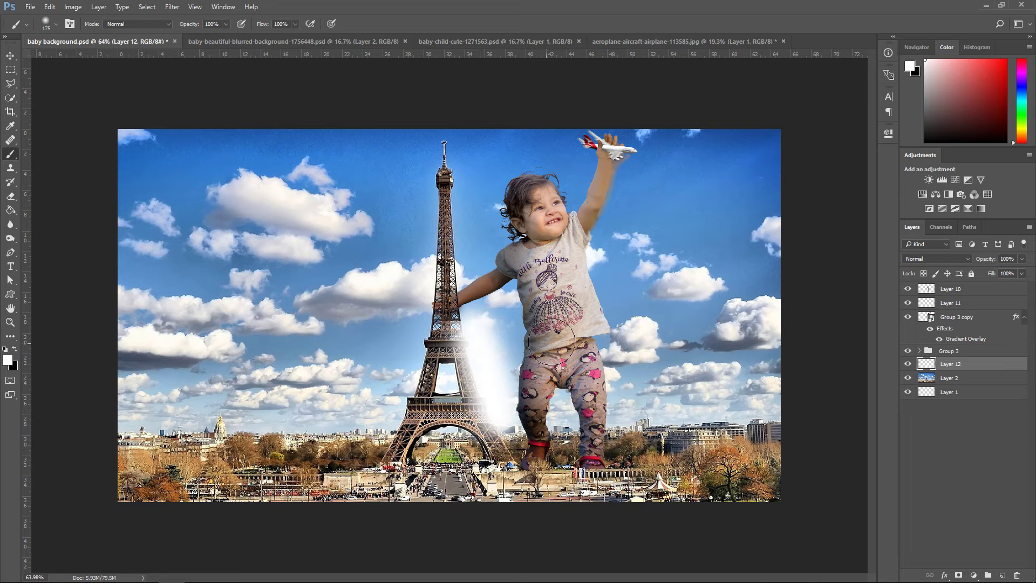
pyautogui.hotkey('ctrl', 'z')
pyautogui.click(16, 349)
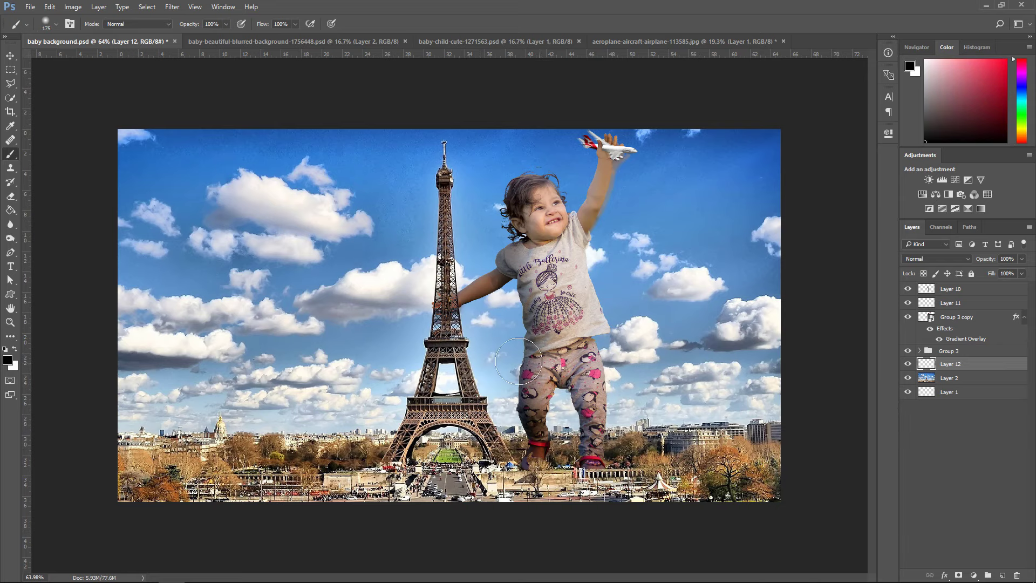
# Paint black shading on Layer 12 around the tower's lower half and the ground, blended as Soft Light at 64% opacity
pyautogui.moveTo(461, 315)
pyautogui.mouseDown()
pyautogui.moveTo(478, 431)
pyautogui.moveTo(513, 426)
pyautogui.moveTo(503, 435)
pyautogui.moveTo(429, 413)
pyautogui.mouseUp()
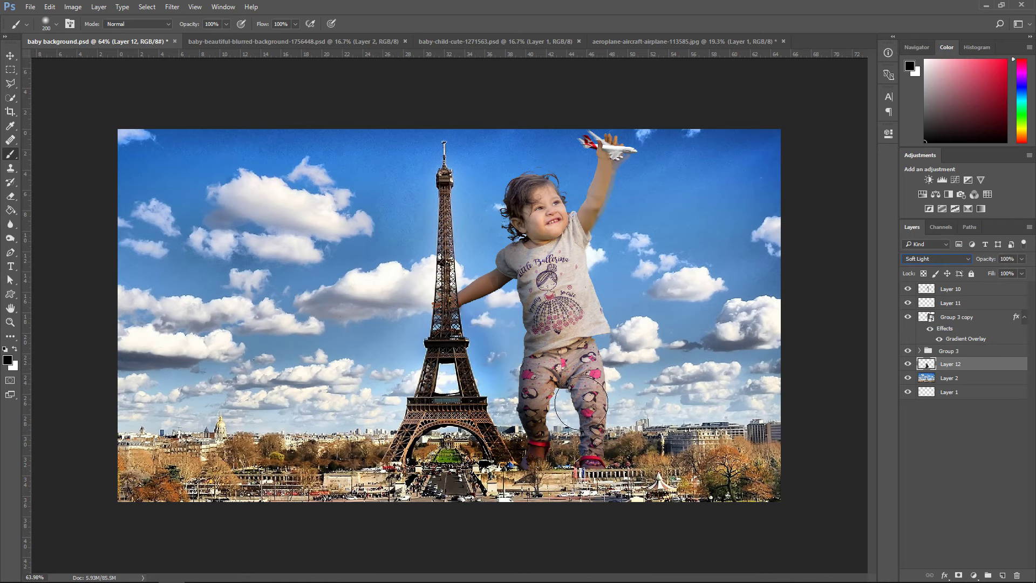
pyautogui.press('6')
pyautogui.press('4')
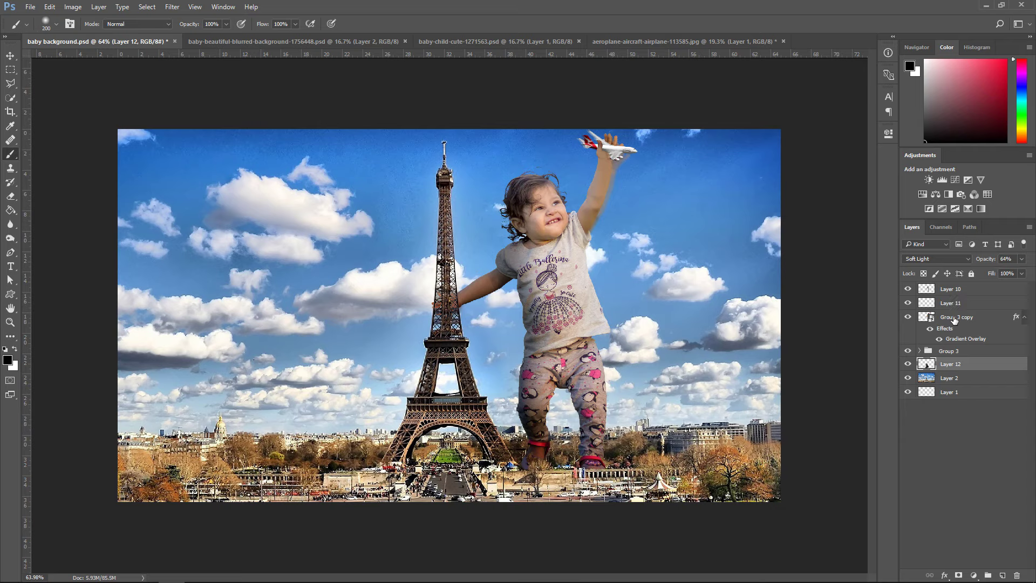
# Duplicate Group 3 copy, place the duplicate directly beneath the original and convert it to a smart object
pyautogui.click(954, 319)
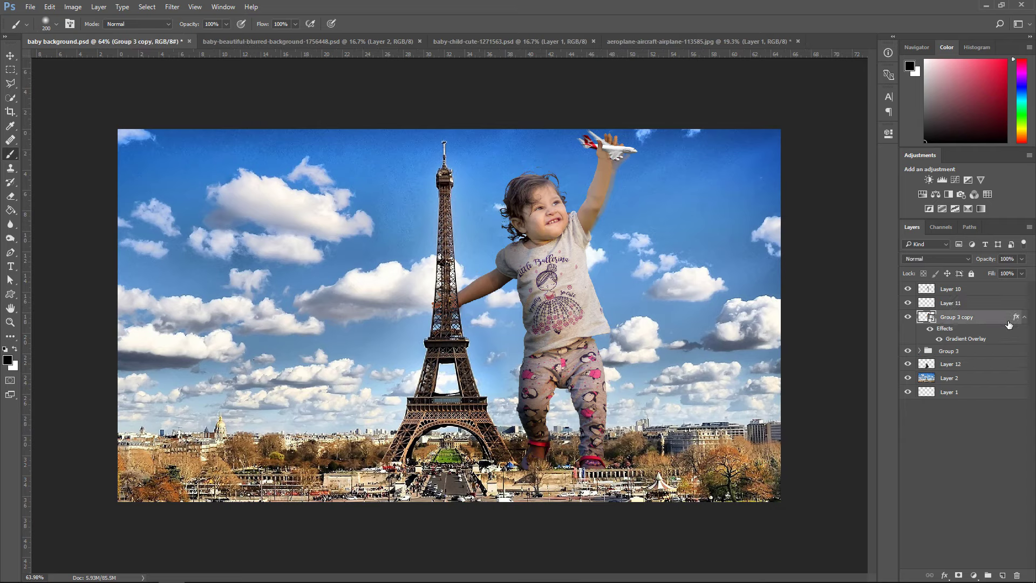
pyautogui.hotkey('ctrl', 'j')
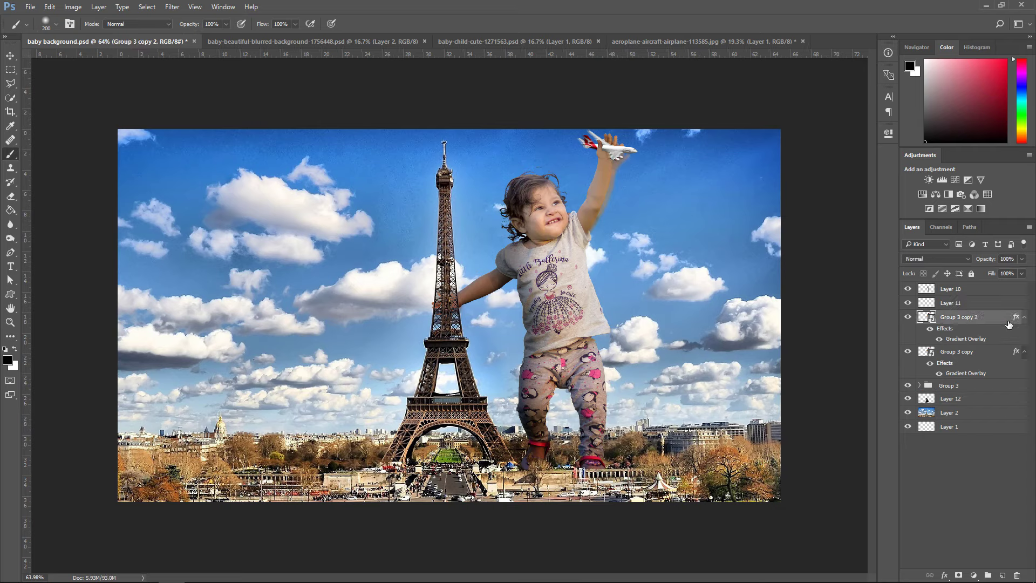
pyautogui.moveTo(986, 322); pyautogui.dragTo(991, 371)
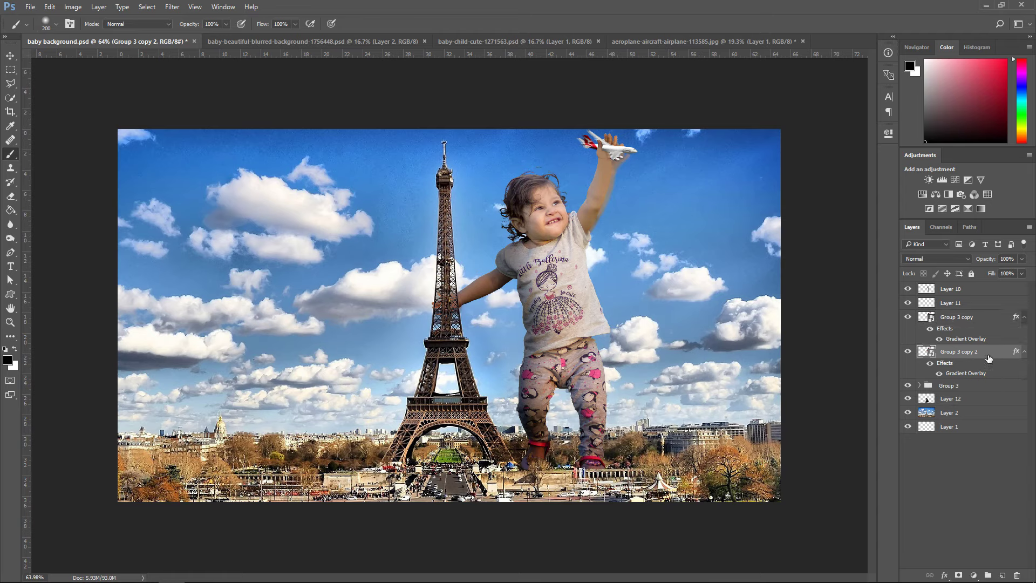
pyautogui.rightClick(985, 351)
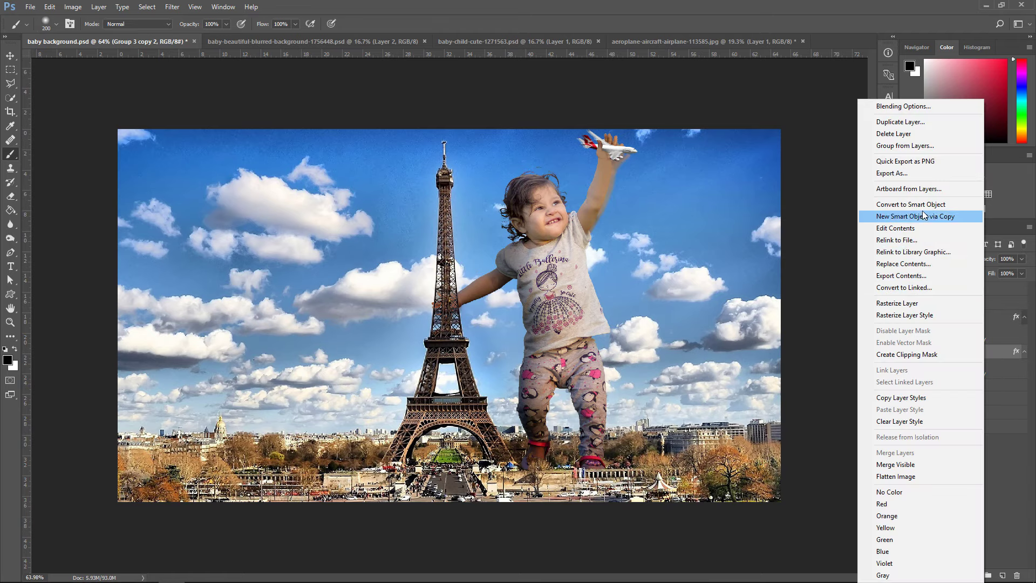
pyautogui.click(937, 205)
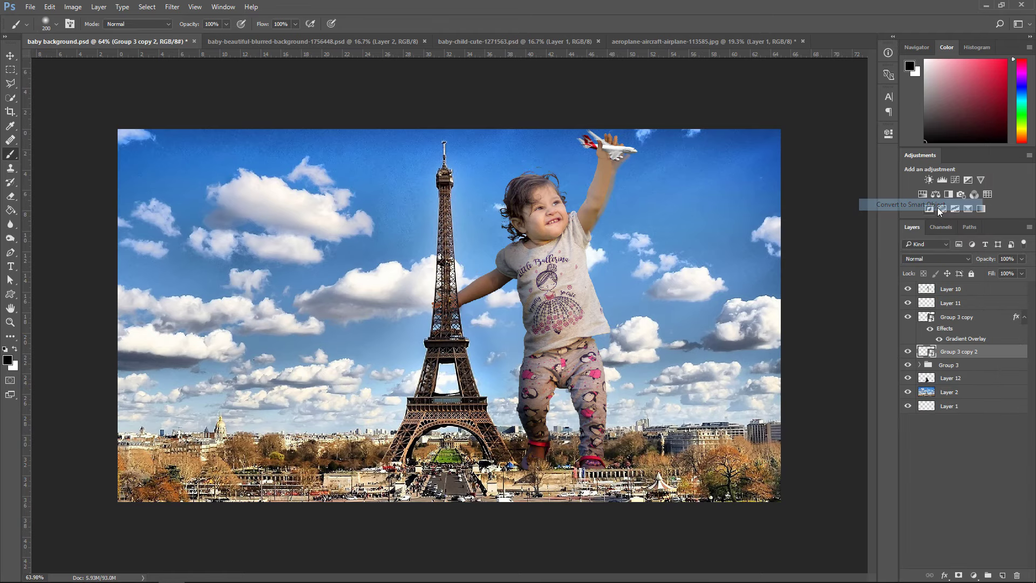
# Apply a black Color Overlay in Normal mode at 100% opacity to Group 3 copy 2
pyautogui.doubleClick(987, 353)
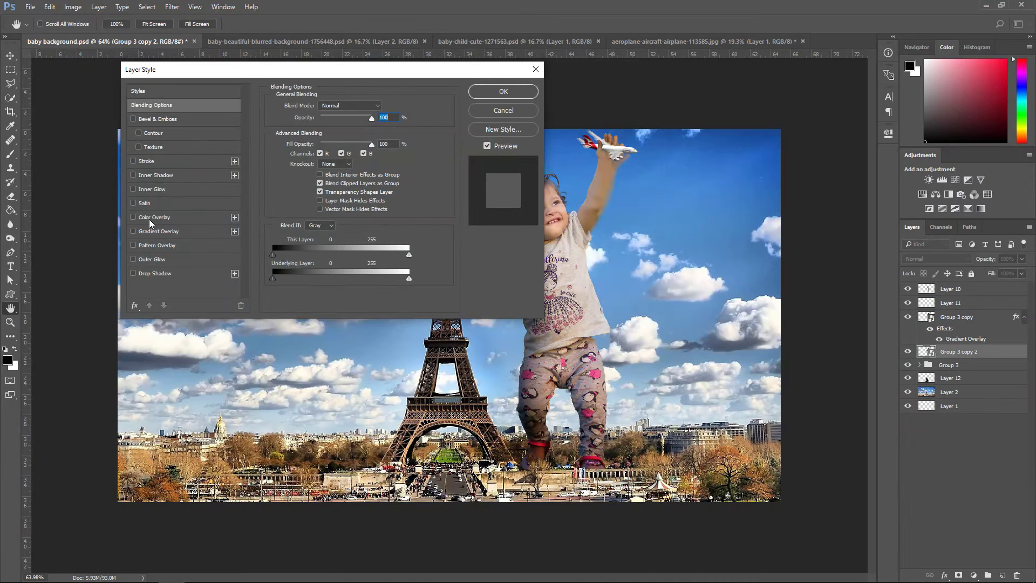
pyautogui.click(149, 218)
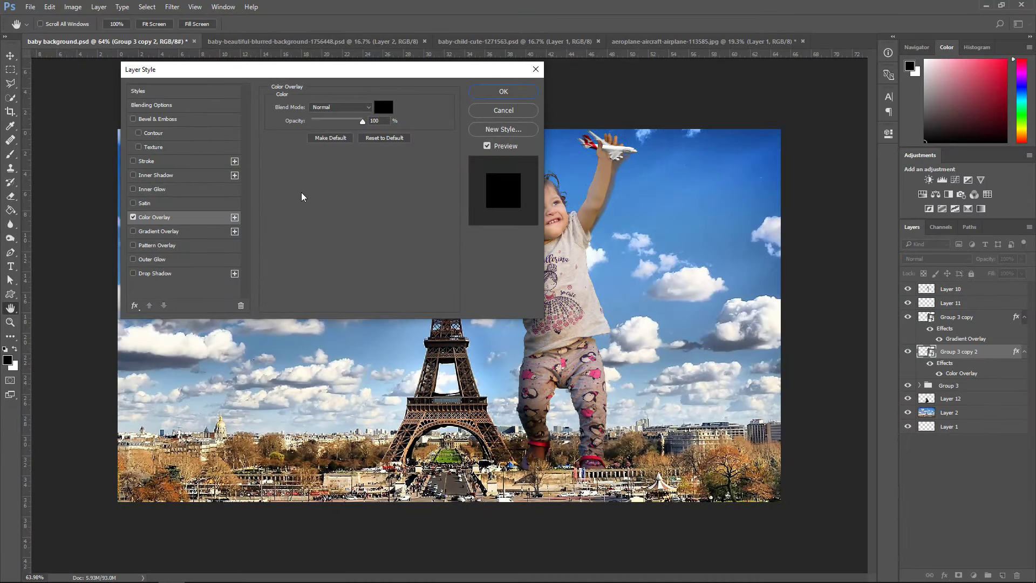
pyautogui.click(503, 92)
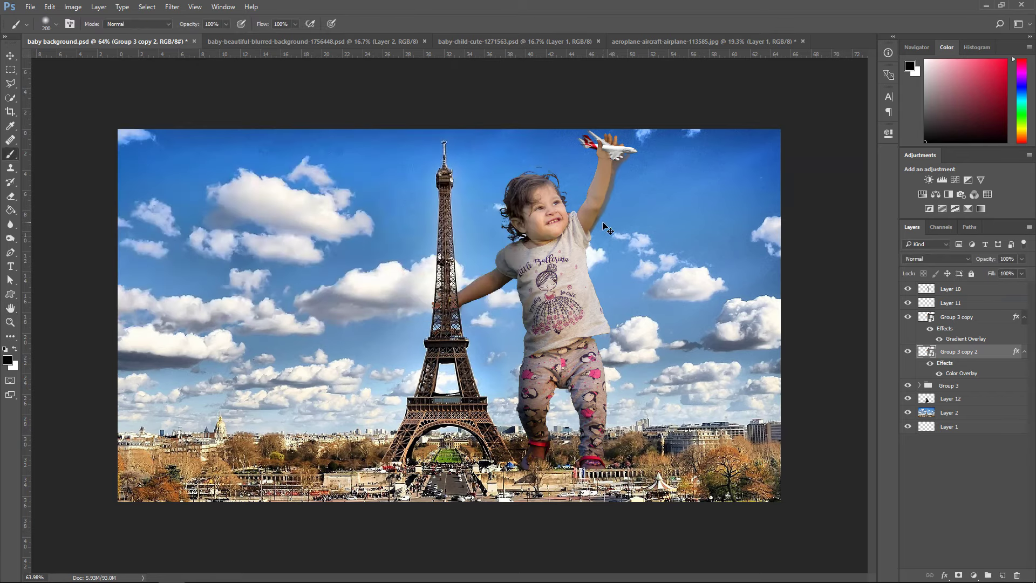
# Flip the black silhouette vertically below the toddler's feet, flatten it and distort its corners toward the tower's base as a ground shadow
pyautogui.hotkey('ctrl', 't')
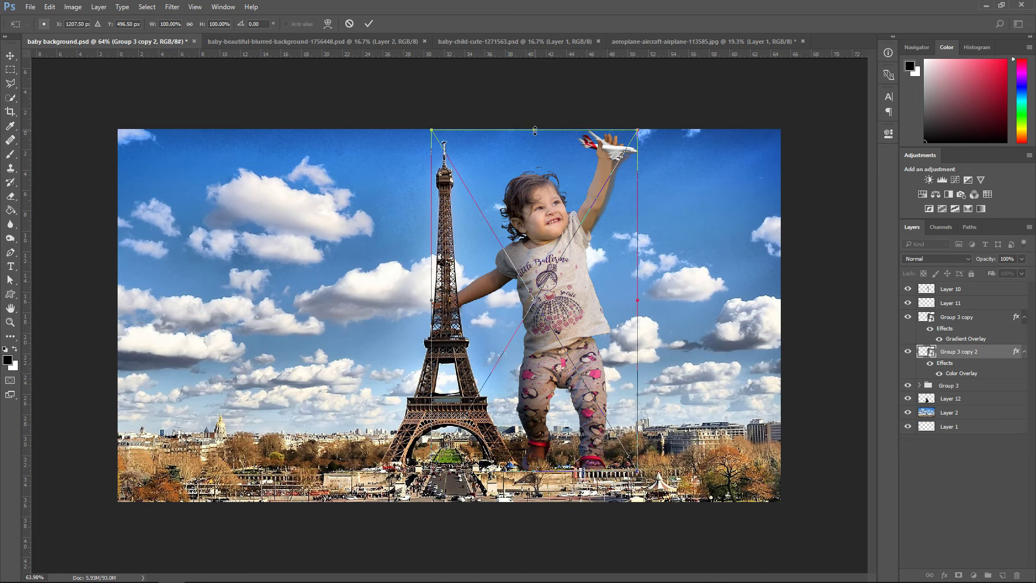
pyautogui.moveTo(535, 130); pyautogui.dragTo(557, 536)
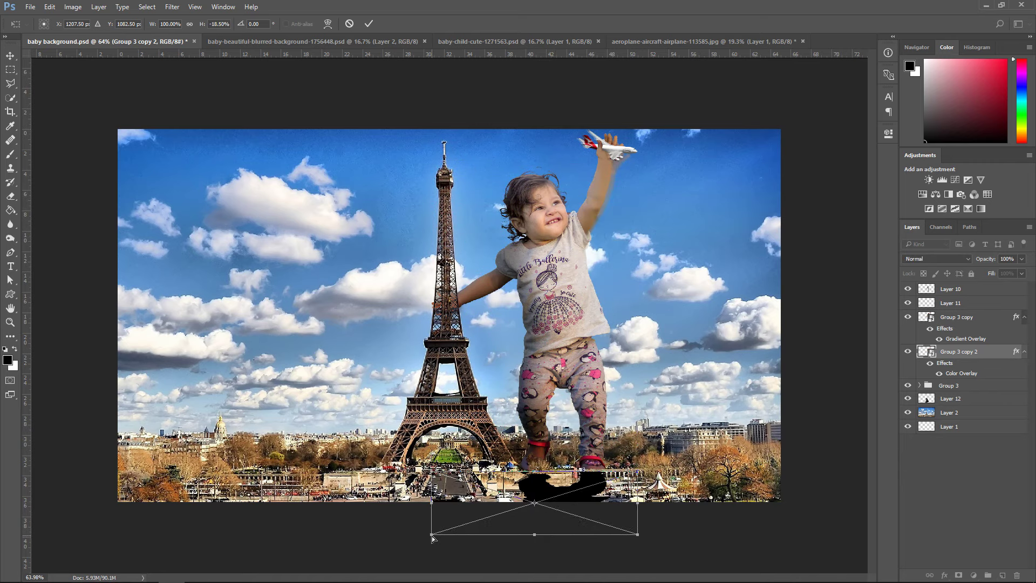
pyautogui.moveTo(431, 537); pyautogui.dragTo(318, 489)
pyautogui.moveTo(638, 536); pyautogui.dragTo(599, 536)
pyautogui.moveTo(462, 469); pyautogui.dragTo(486, 466)
pyautogui.moveTo(317, 486); pyautogui.dragTo(312, 483)
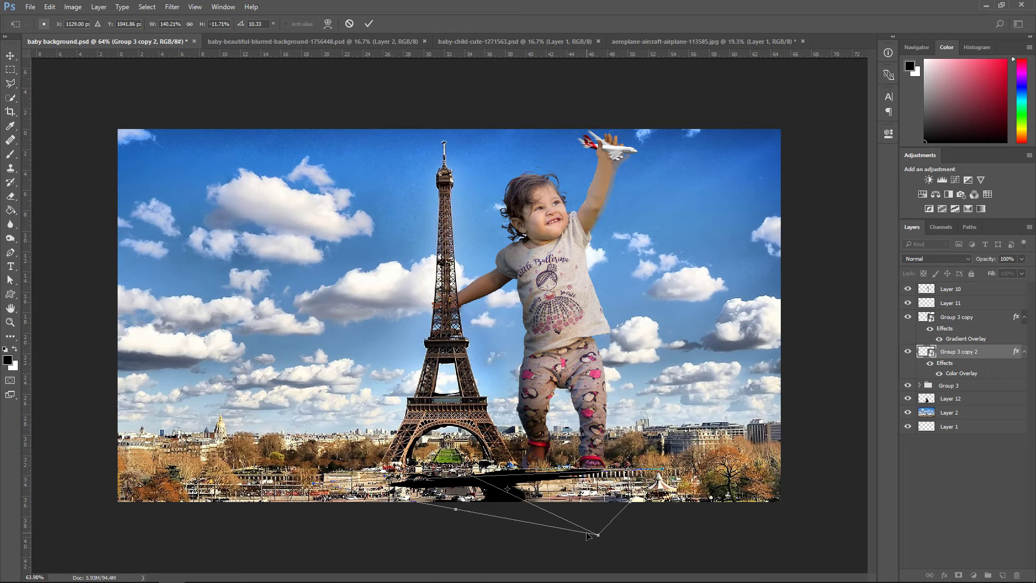
# Fine-tune the shadow's outer corners to about 124.86% width and -10.56% height, and apply the transformation
pyautogui.moveTo(597, 534); pyautogui.dragTo(562, 531)
pyautogui.moveTo(314, 482); pyautogui.dragTo(299, 480)
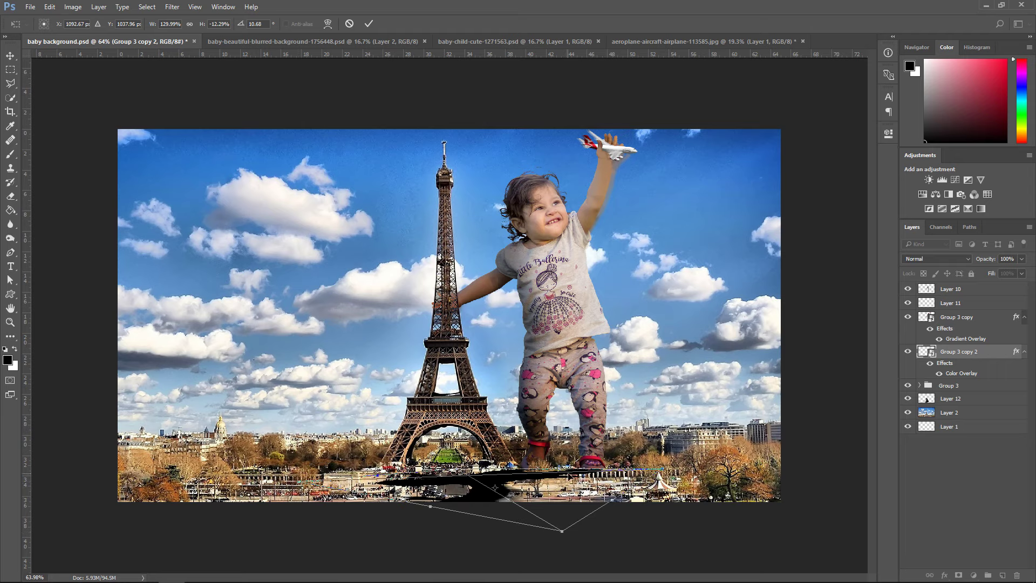
pyautogui.moveTo(564, 531); pyautogui.dragTo(565, 531)
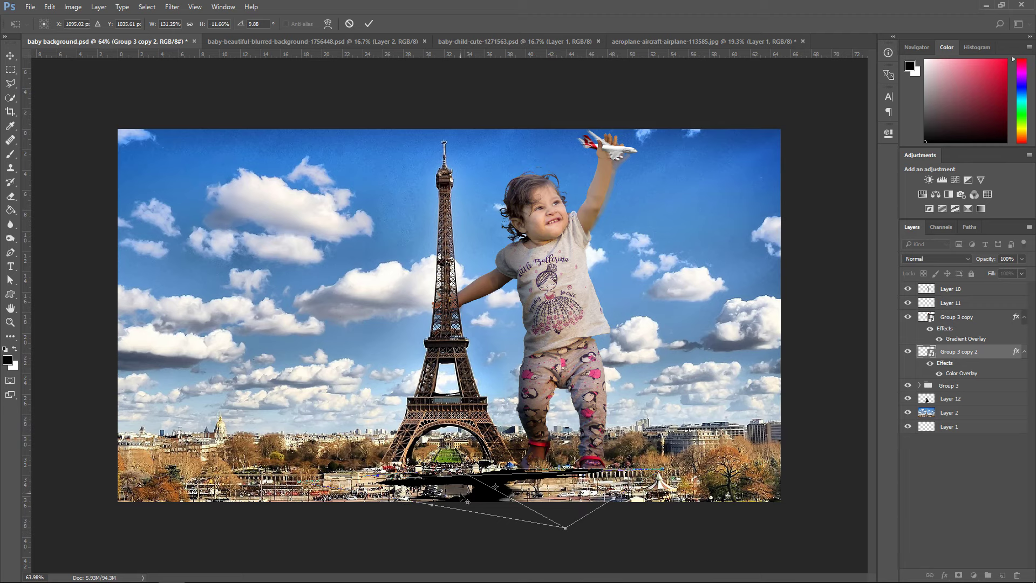
pyautogui.scroll(5, 462, 504)
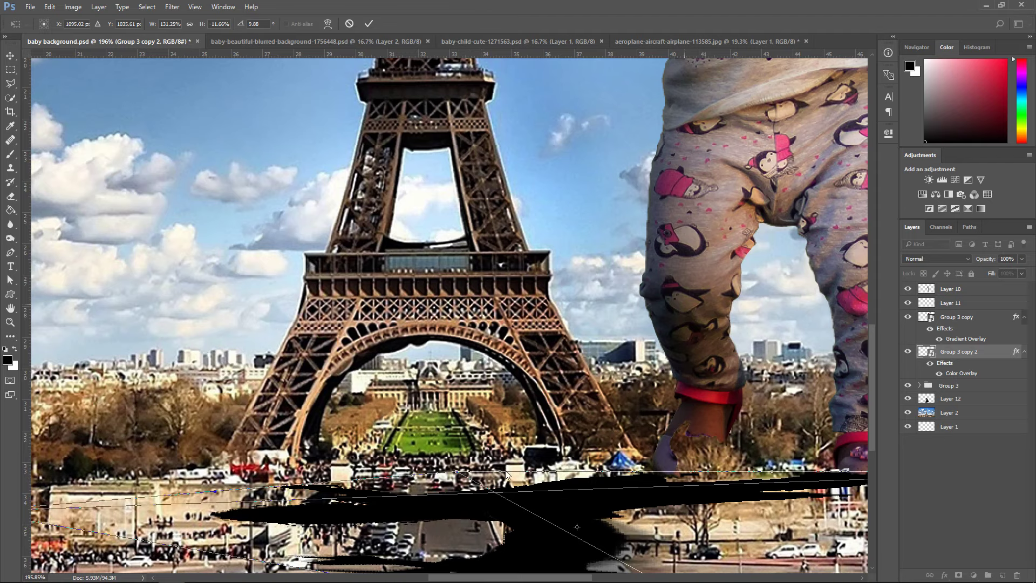
pyautogui.scroll(-5, 624, 463)
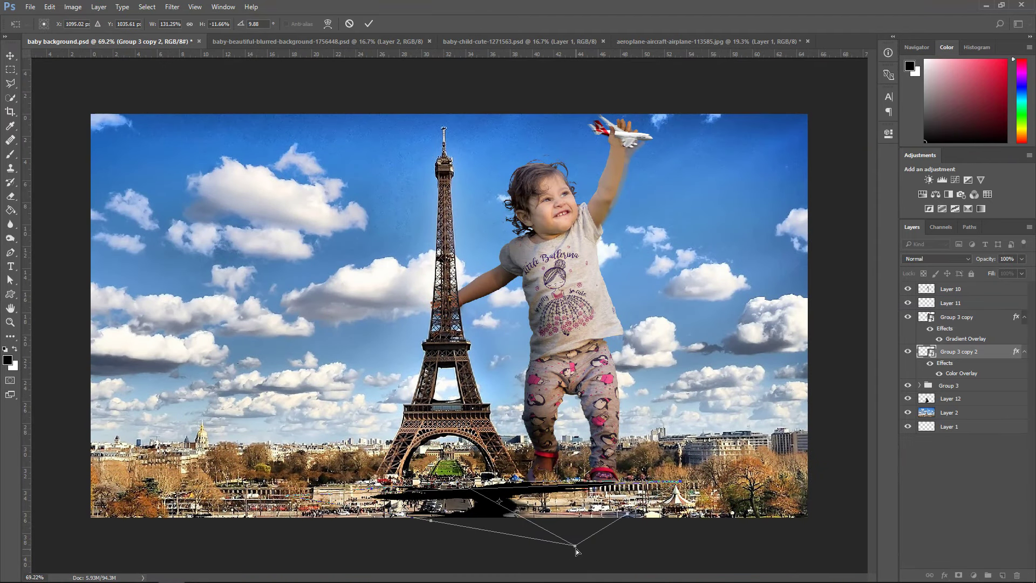
pyautogui.moveTo(576, 550); pyautogui.dragTo(562, 537)
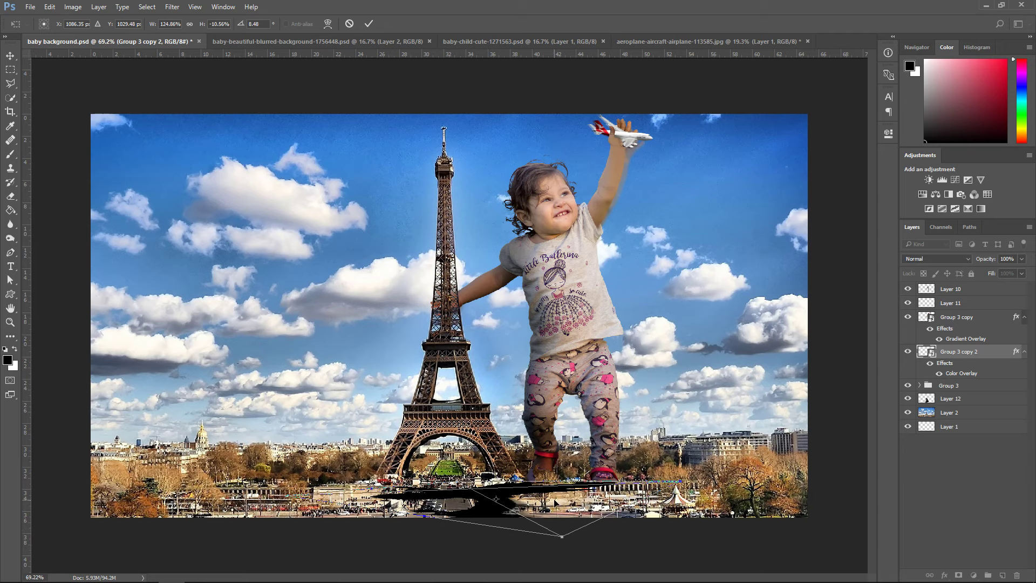
pyautogui.press('Return')
# Set the opacity of the shadow layer Group 3 copy 2 to 60%
pyautogui.moveTo(996, 271); pyautogui.dragTo(996, 271)
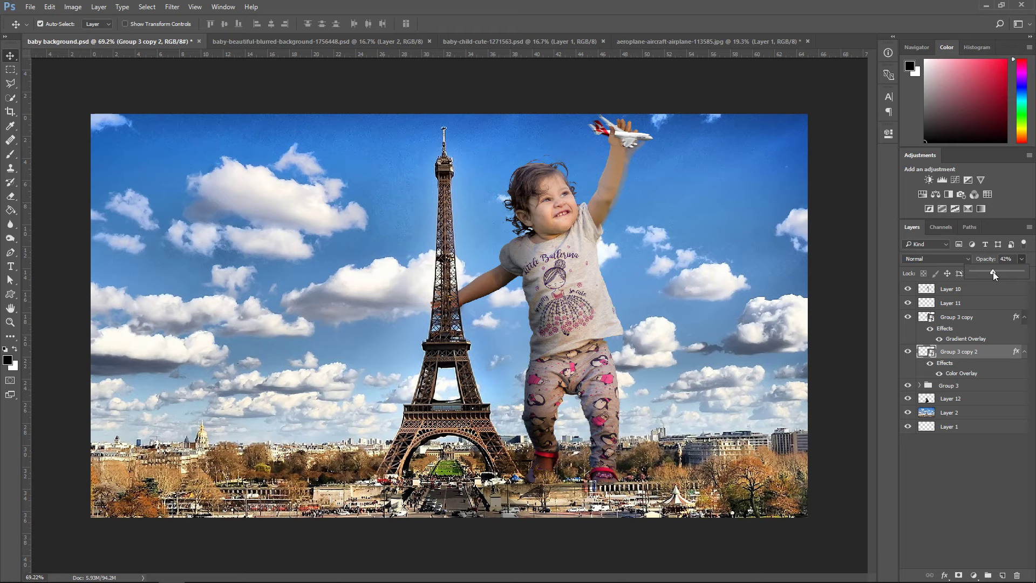
pyautogui.moveTo(995, 271); pyautogui.dragTo(1001, 271)
pyautogui.click(982, 361)
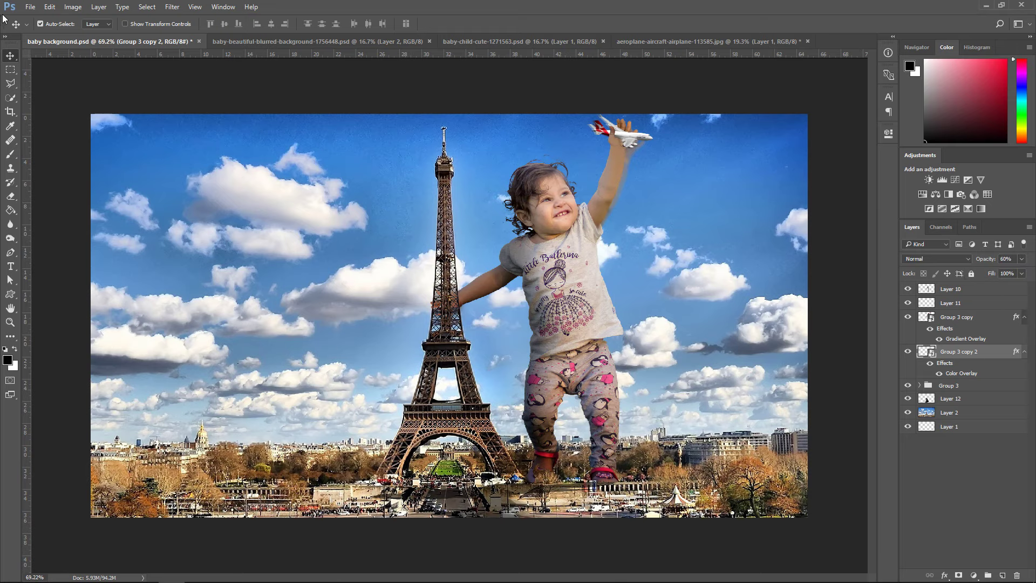
# Save the composite as baby background.png in PNG format and open that file from the Video folder as a separate document
pyautogui.click(31, 7)
pyautogui.click(54, 126)
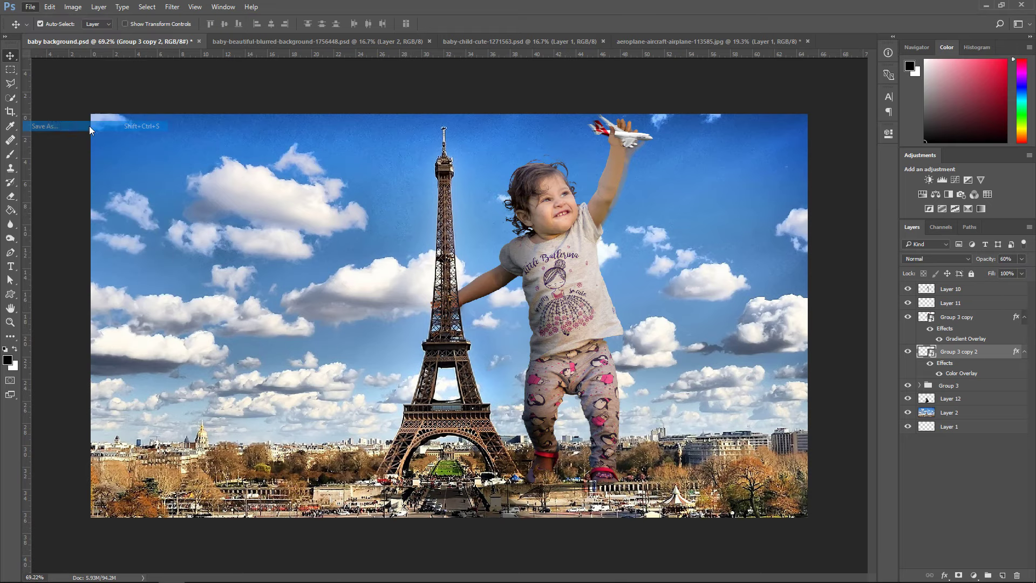
pyautogui.click(380, 343)
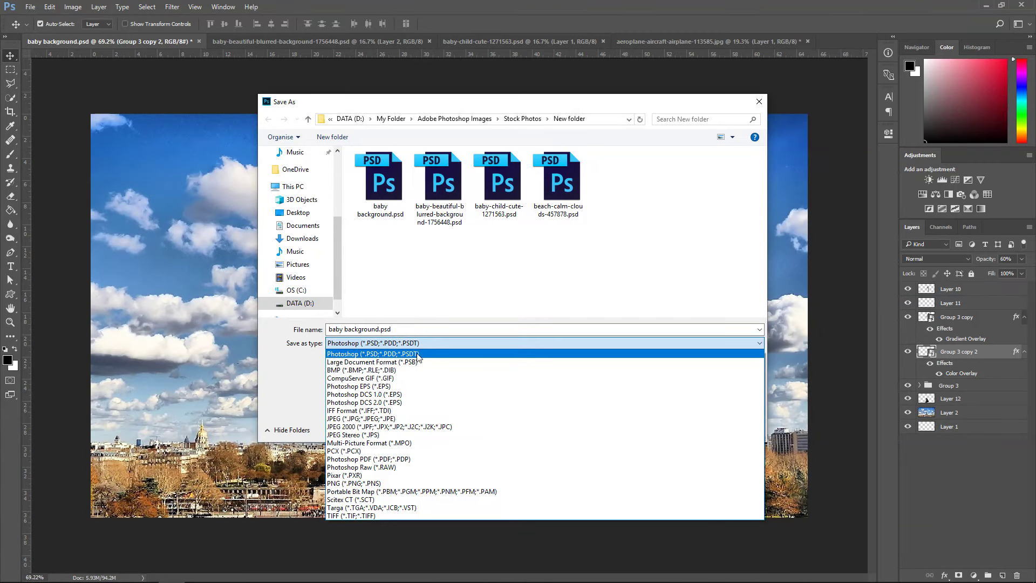
pyautogui.click(534, 287)
pyautogui.click(393, 343)
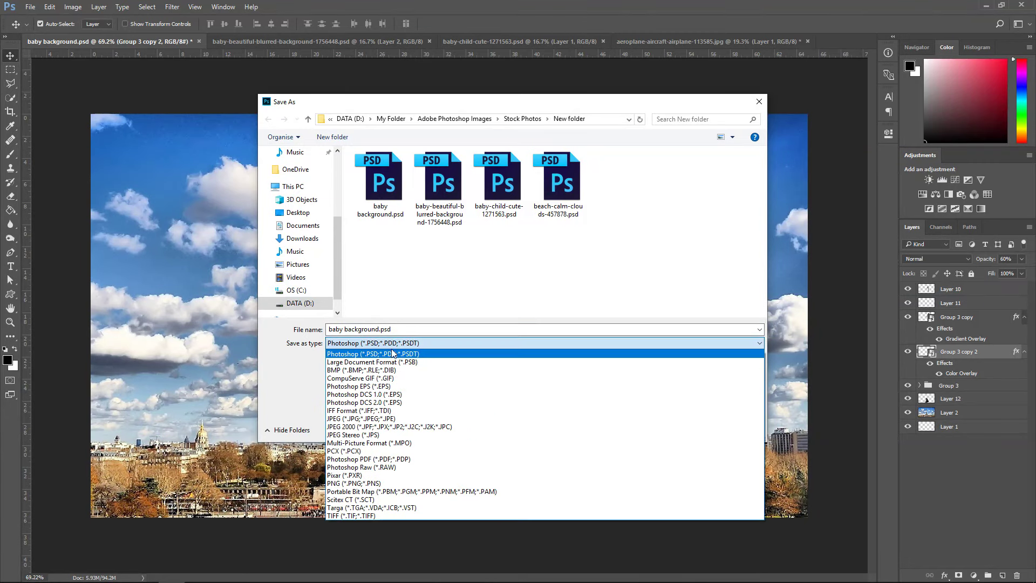
pyautogui.click(366, 483)
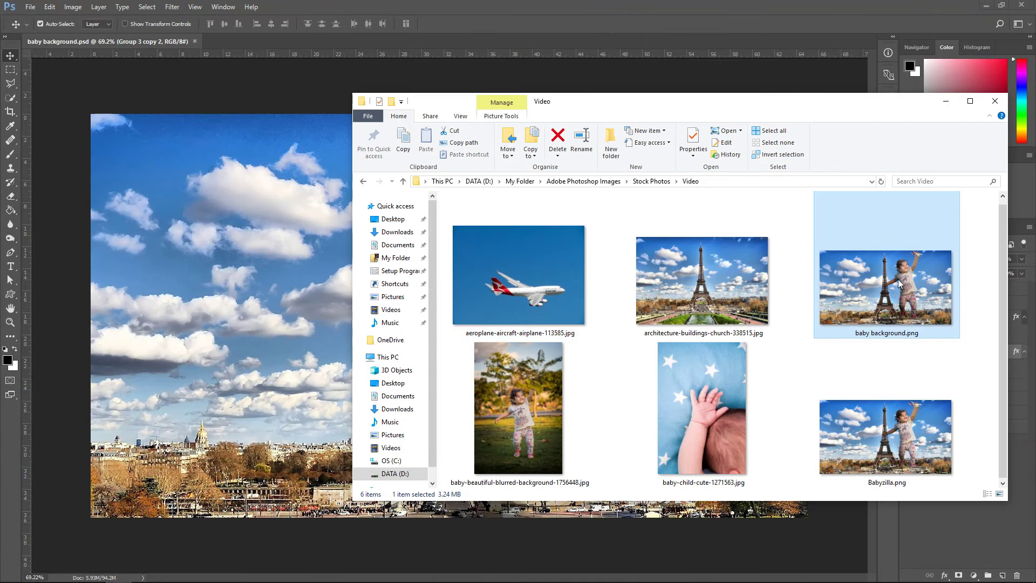
pyautogui.moveTo(897, 280); pyautogui.dragTo(245, 40)
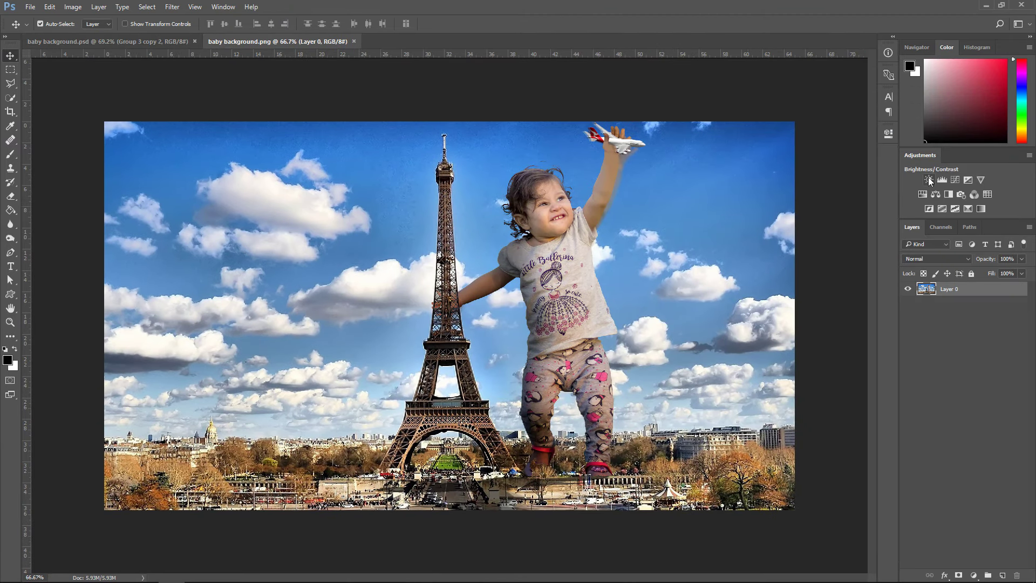
# Add a Brightness/Contrast adjustment layer above the flattened image and a Hue/Saturation adjustment layer beneath it
pyautogui.click(930, 180)
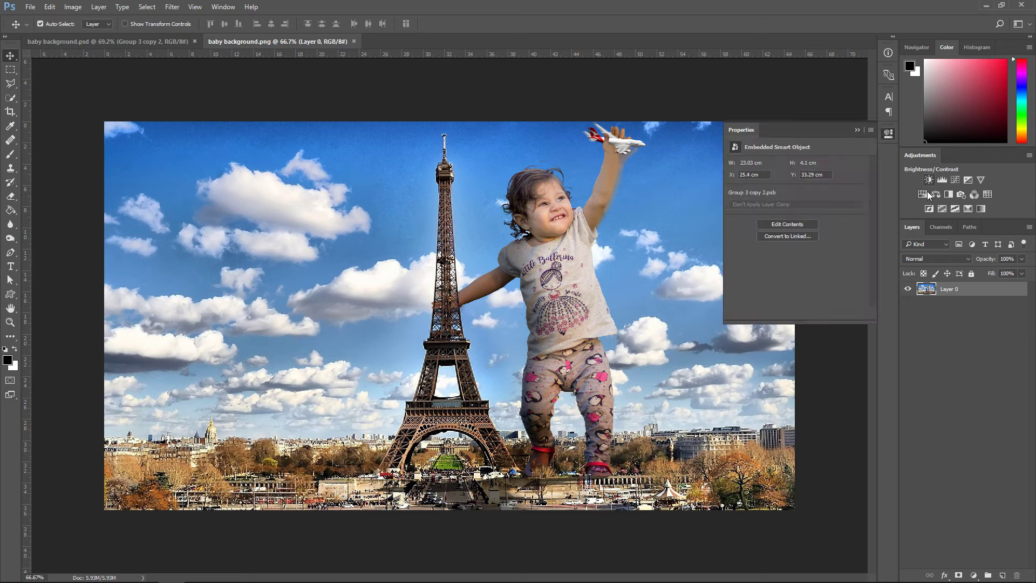
pyautogui.moveTo(796, 191); pyautogui.dragTo(801, 191)
pyautogui.click(857, 128)
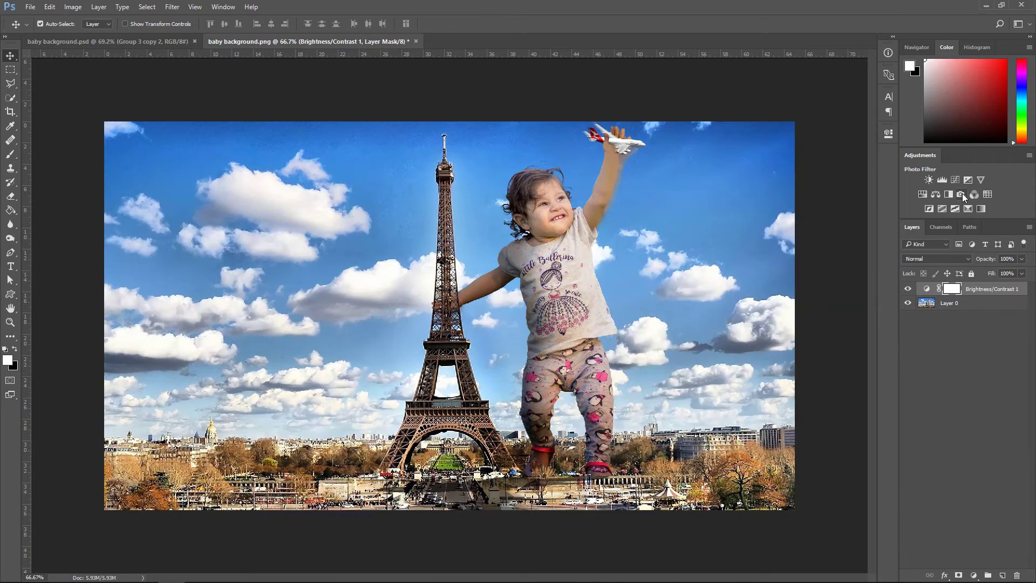
pyautogui.click(963, 193)
pyautogui.click(788, 164)
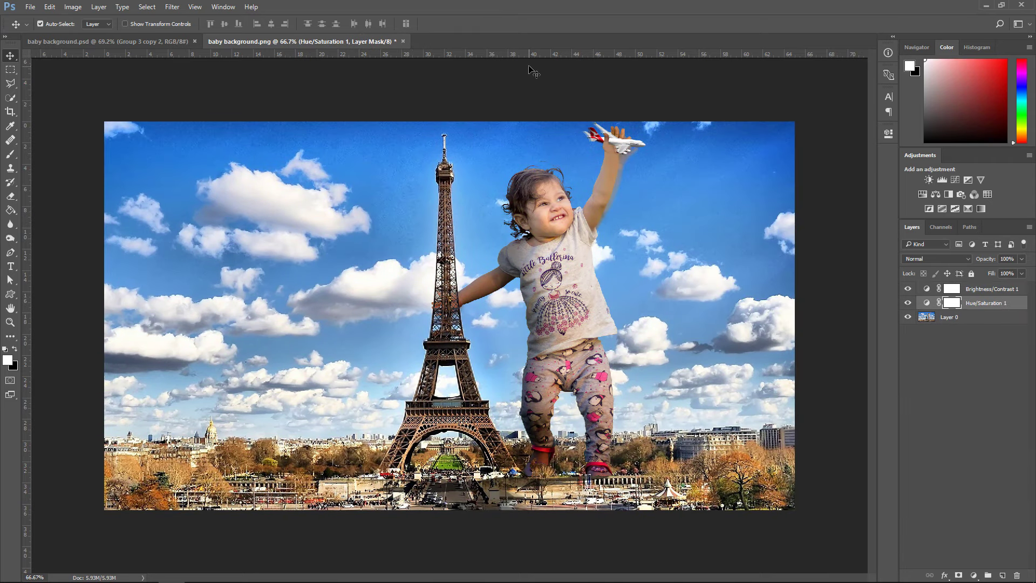